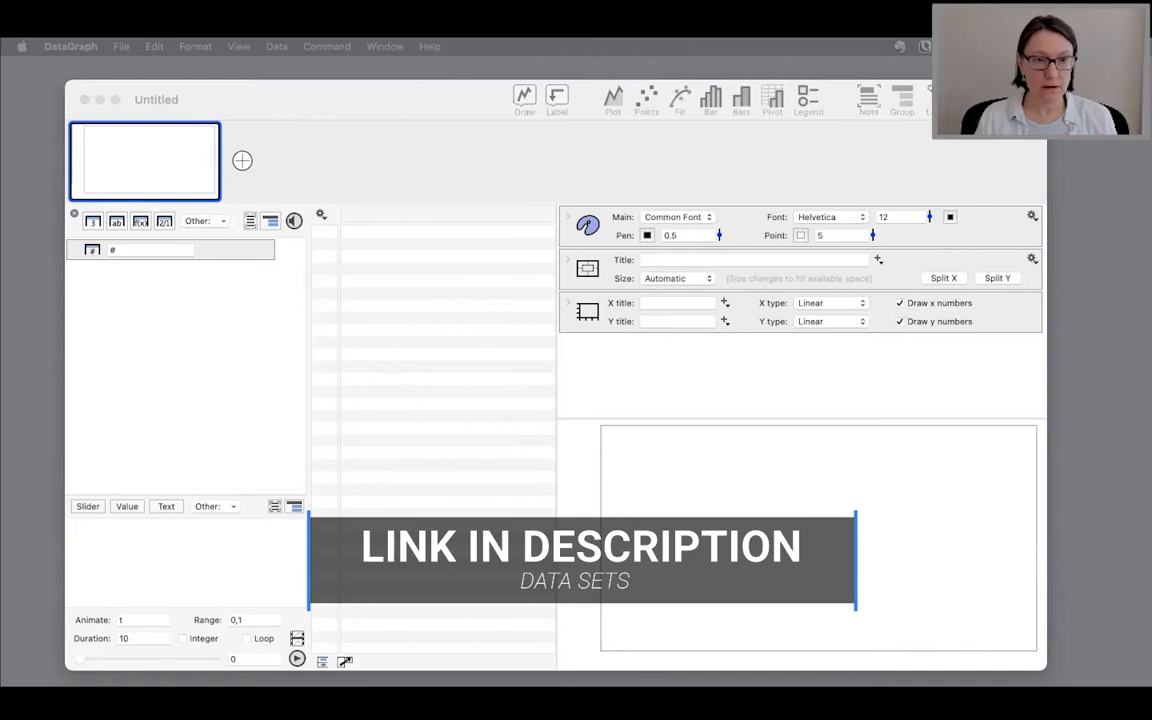
left_click(445, 473)
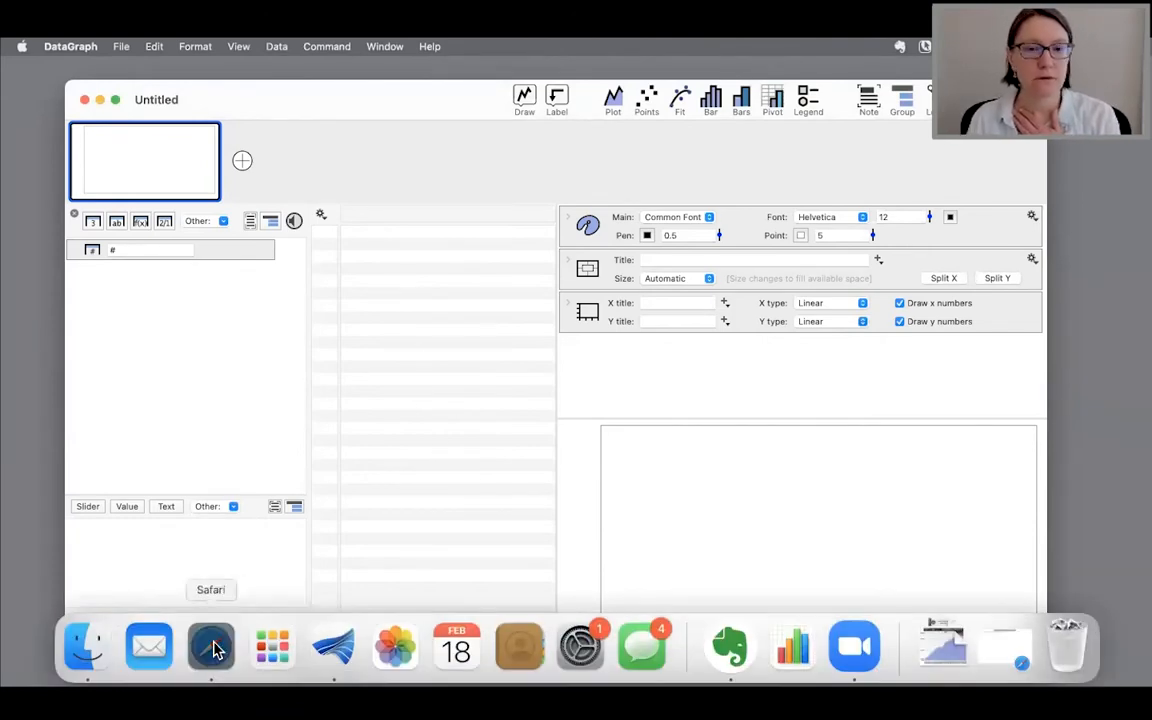
left_click(212, 648)
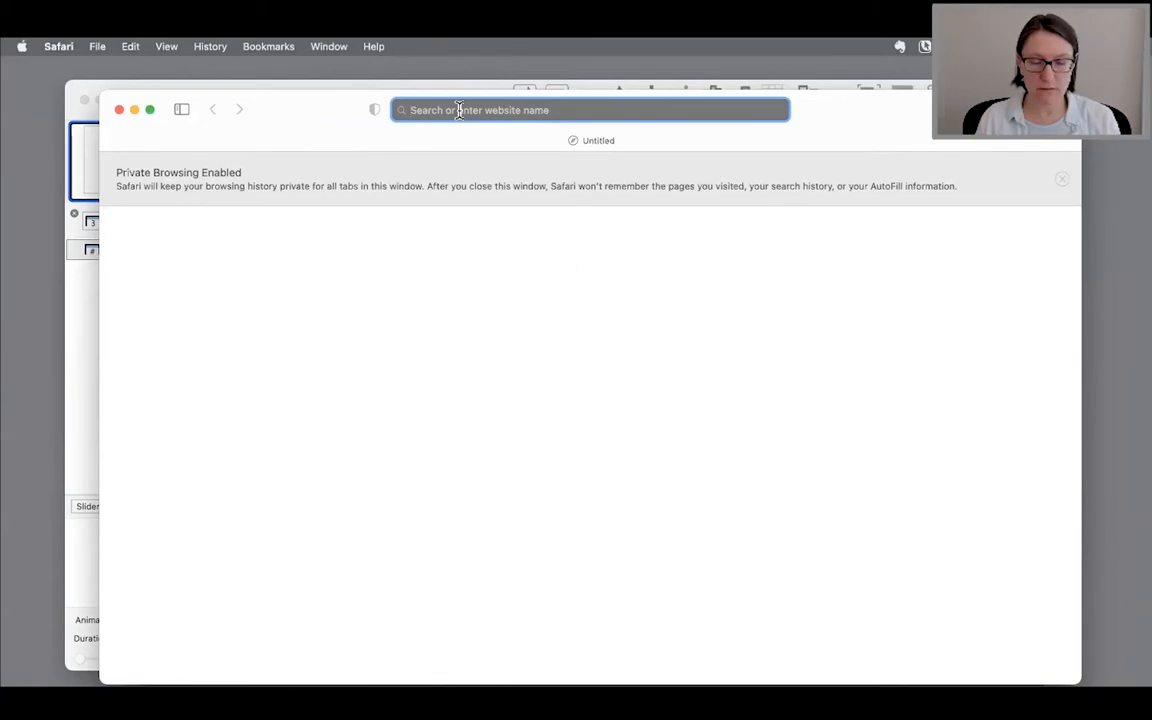
type("https://vincentarelbundock.github.io/Rdatasets/csv/carData/Soils.csv")
key("Return")
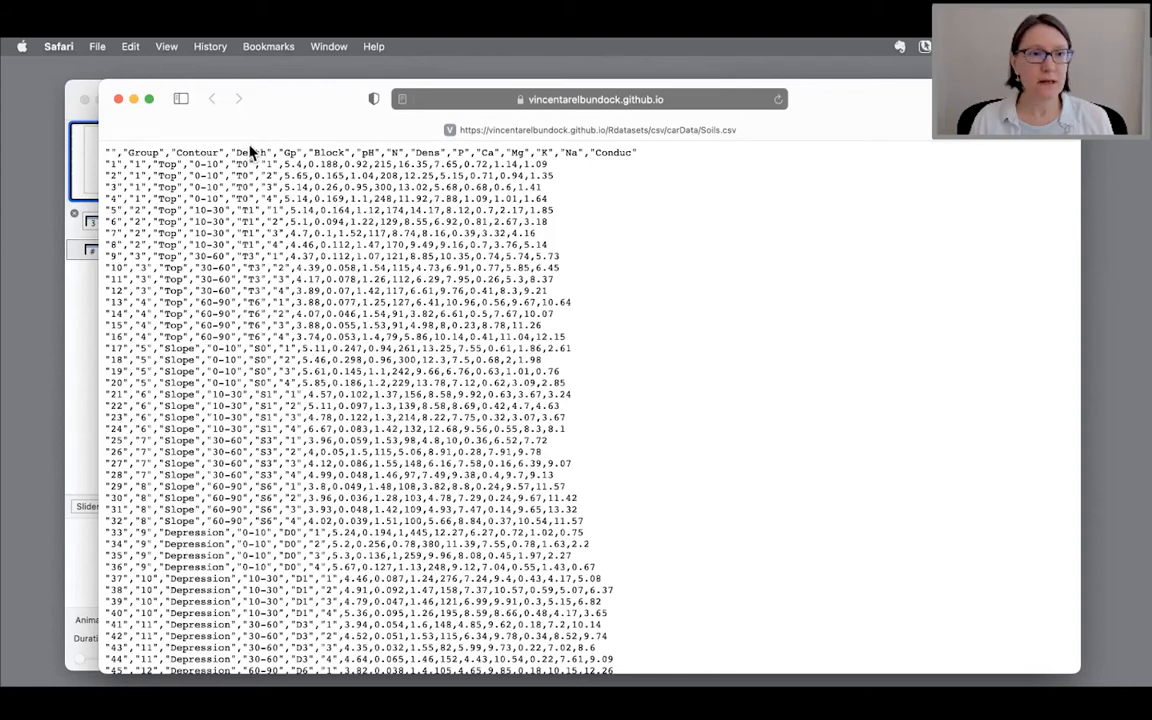
Copy the entire Soils CSV text and paste it into the empty data table of the untitled DataGraph document.
key("super+a")
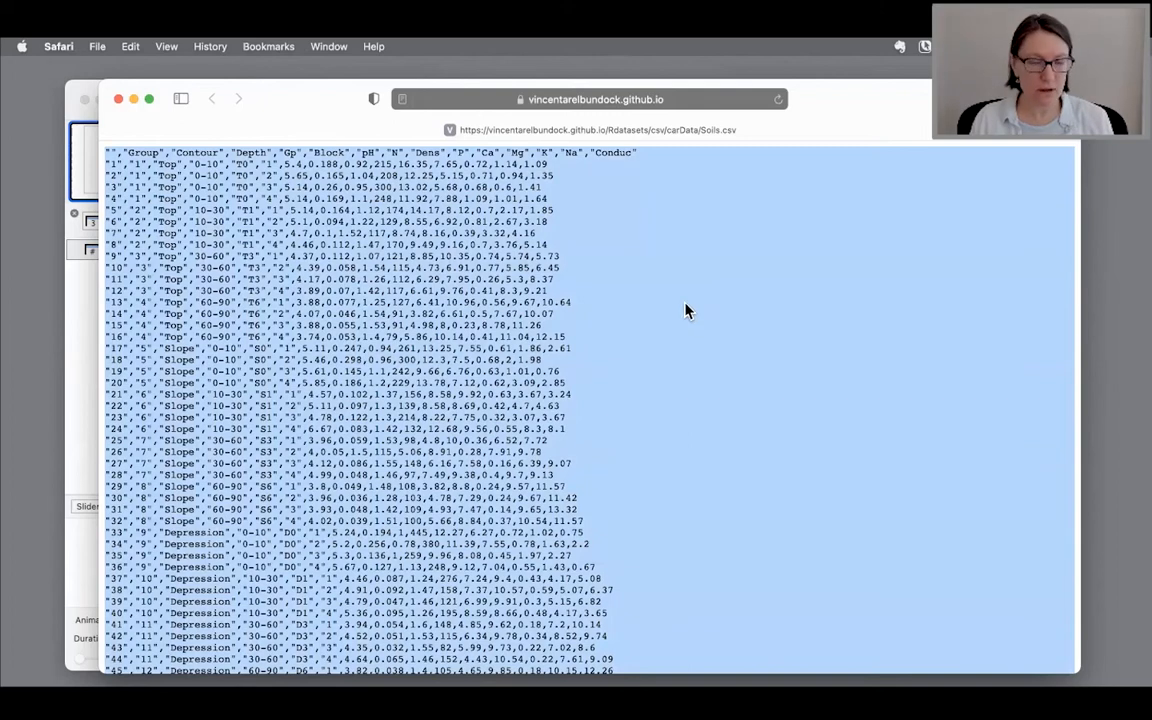
key("super+c")
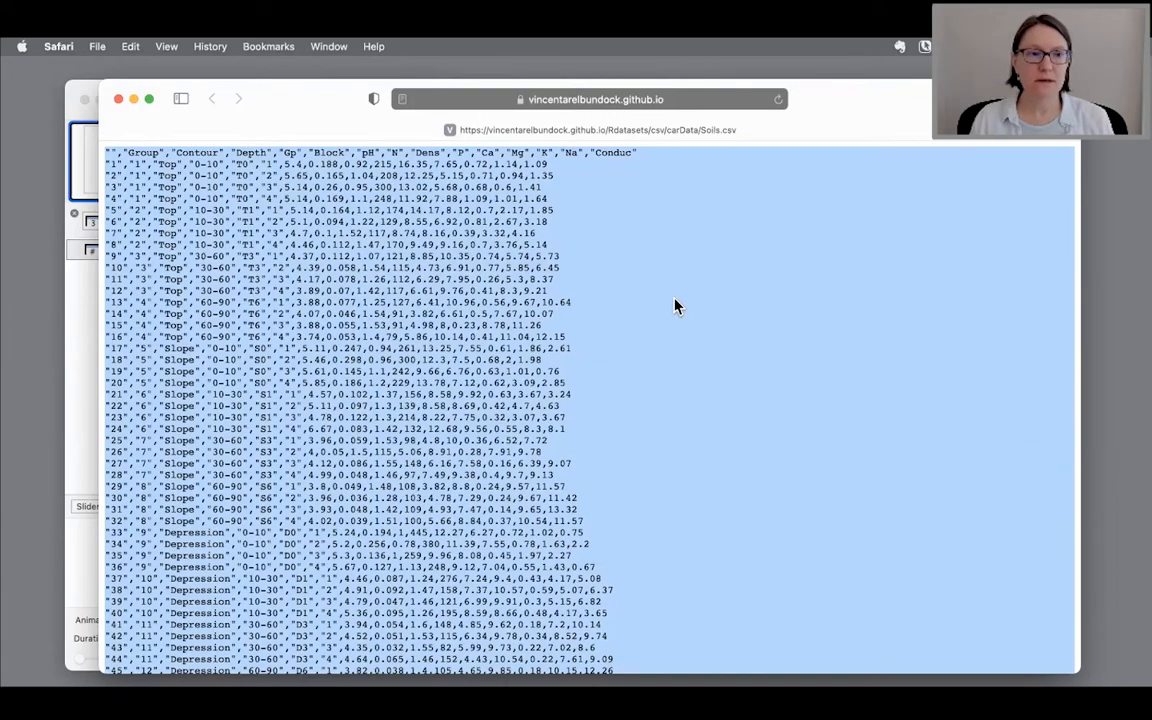
left_click(80, 343)
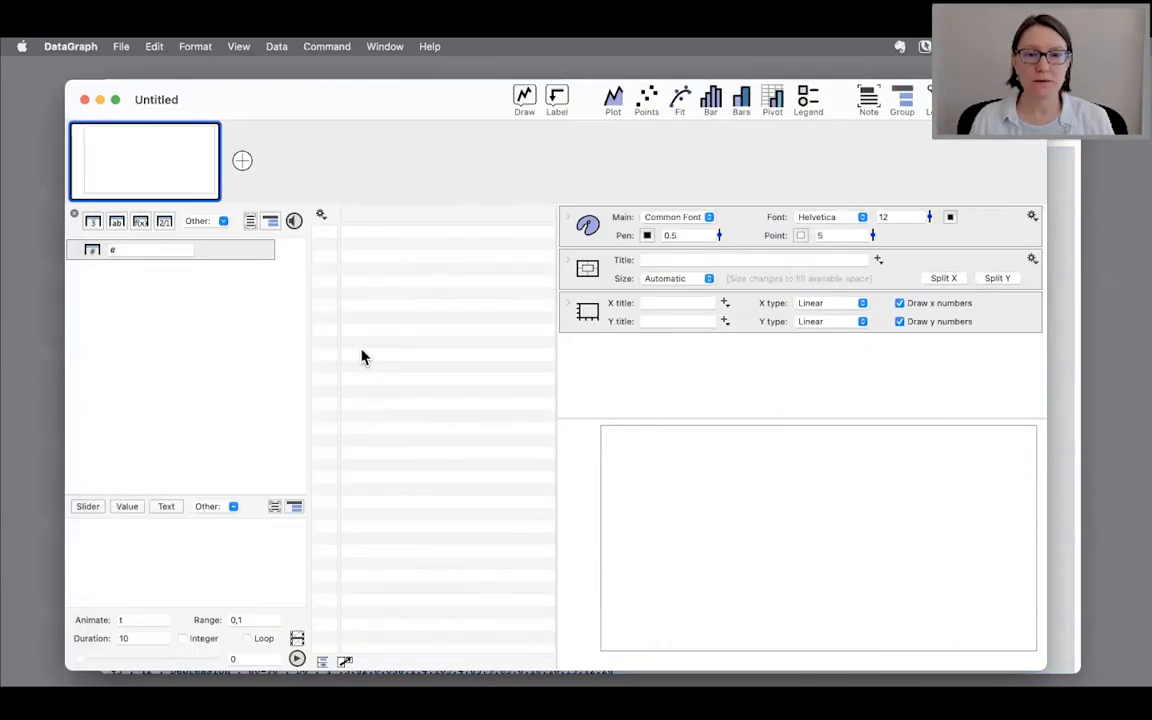
key("super+v")
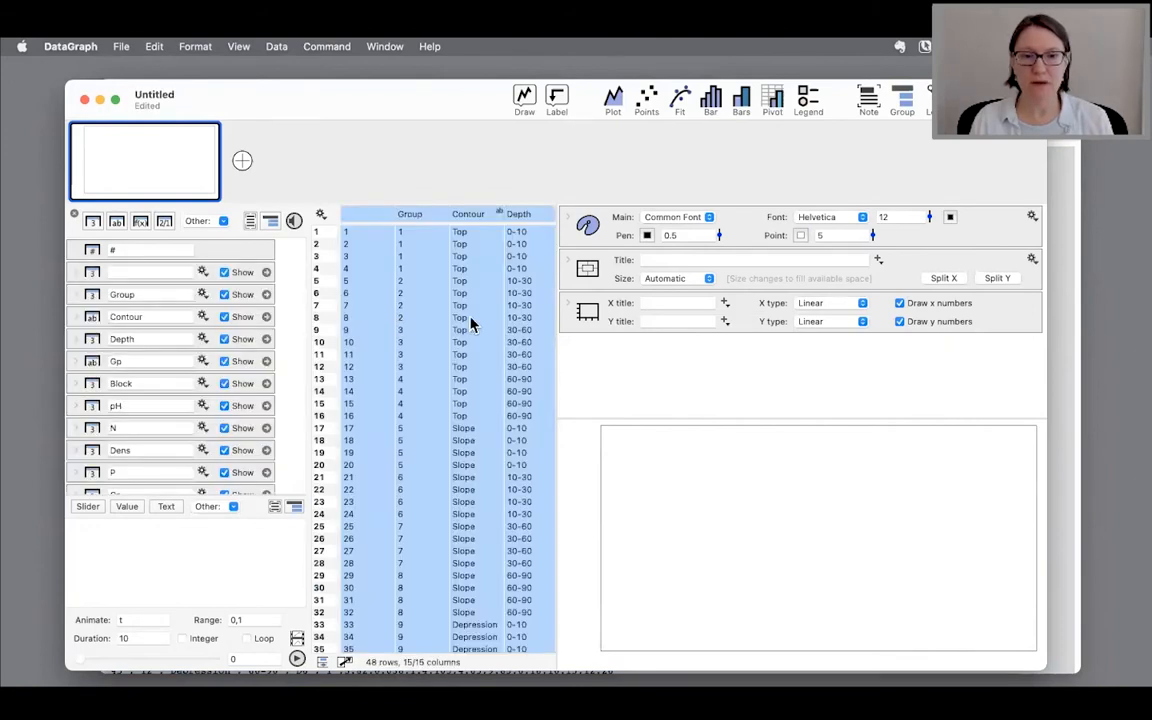
Widen the data table area and enlarge the document window to fill the screen.
left_click_drag(558, 362, 728, 378)
scroll(548, 370, "right", 5)
scroll(548, 370, "down", 1)
double_click(427, 117)
scroll(450, 252, "up", 1)
scroll(450, 252, "left", 4)
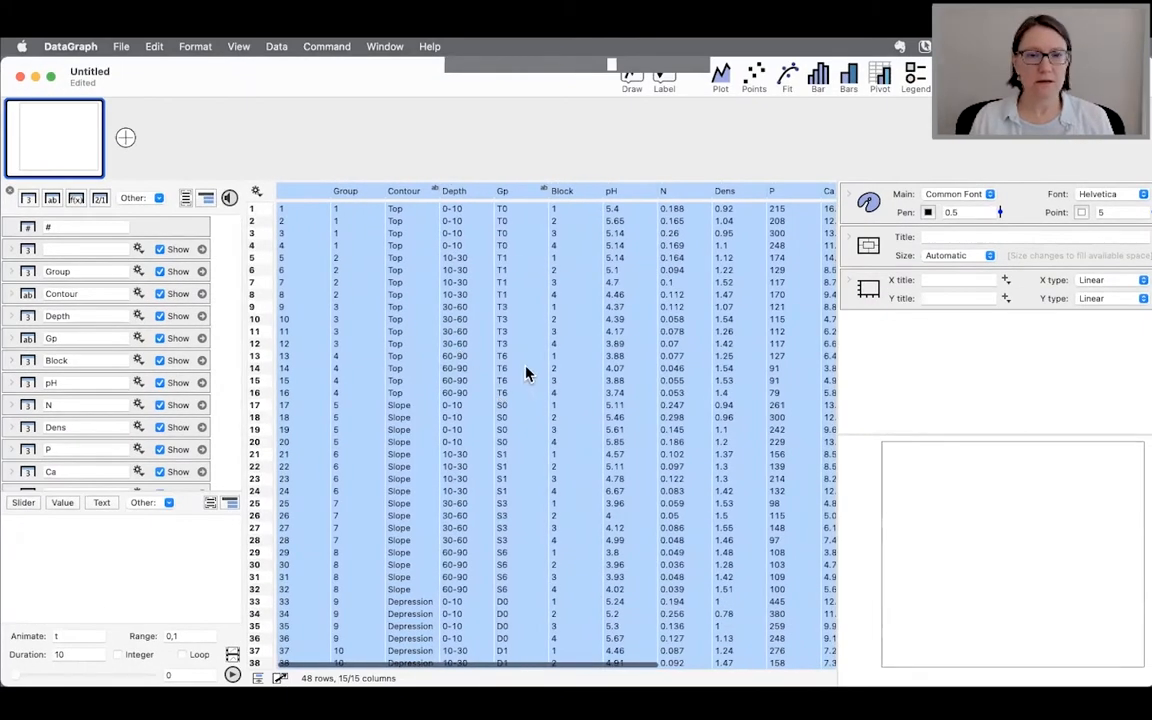
Delete the unnamed first column that holds the row numbers from the data table.
left_click(353, 208)
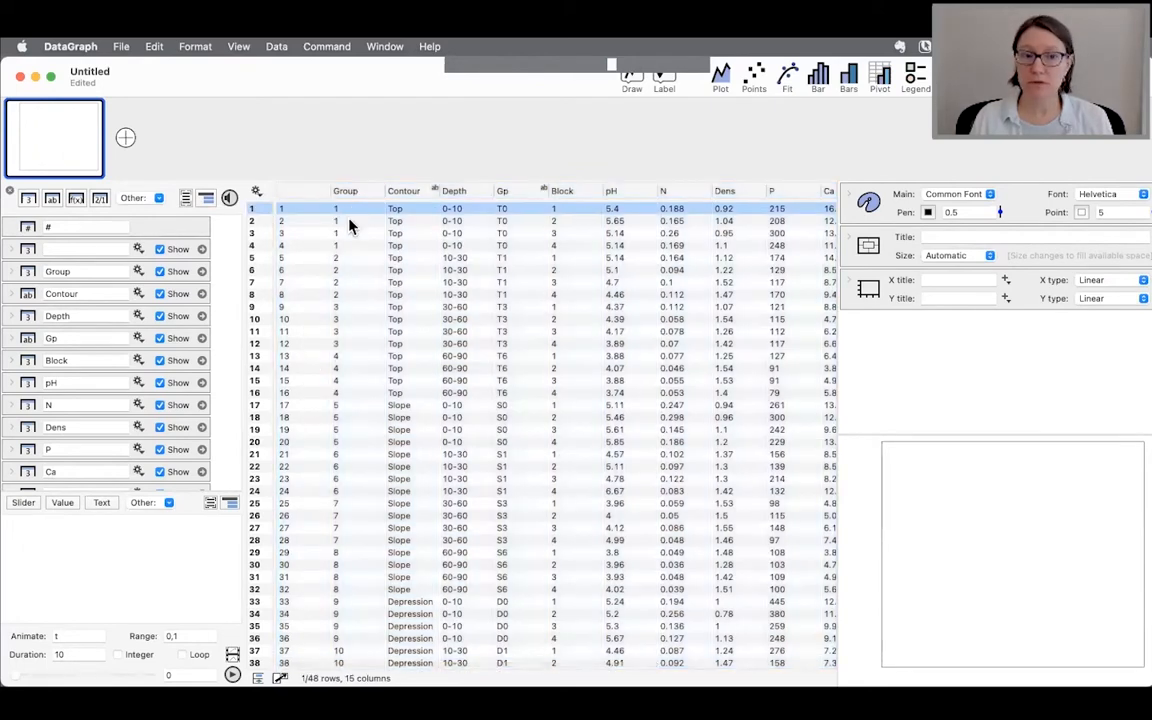
left_click(298, 195)
scroll(293, 470, "down", 5)
scroll(293, 470, "up", 5)
key("BackSpace")
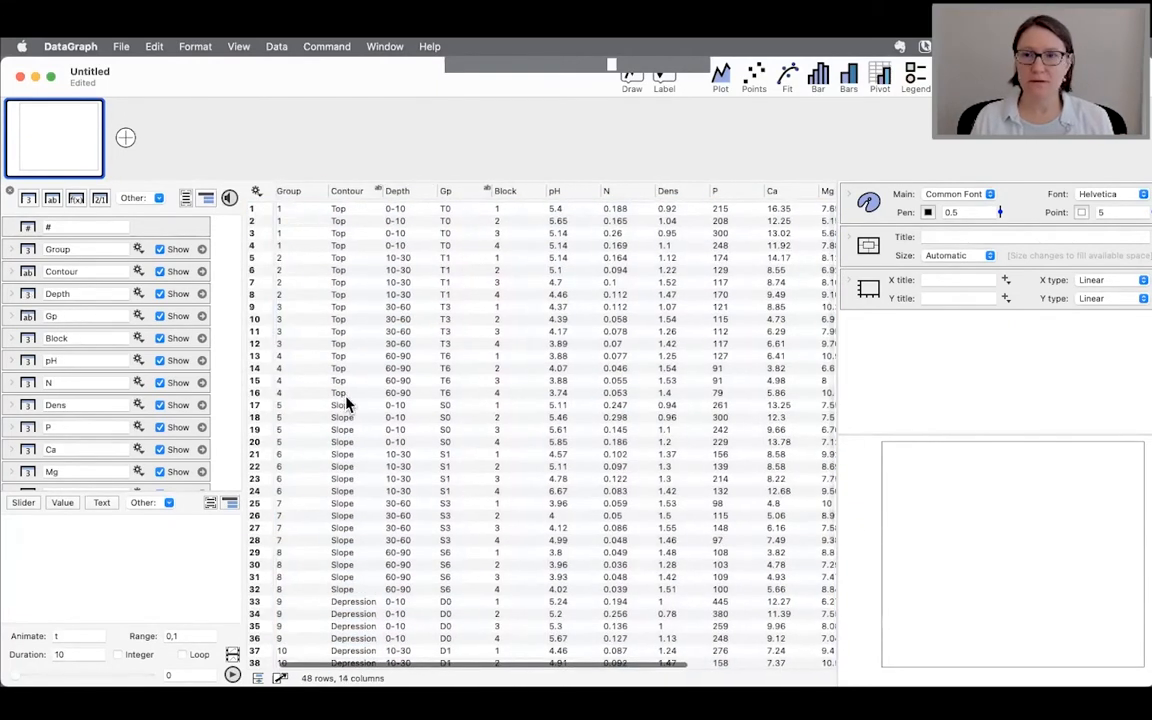
Examine the Contour, Depth and Gp columns across all rows to see how the soil samples are grouped.
scroll(609, 400, "down", 2)
scroll(609, 400, "up", 2)
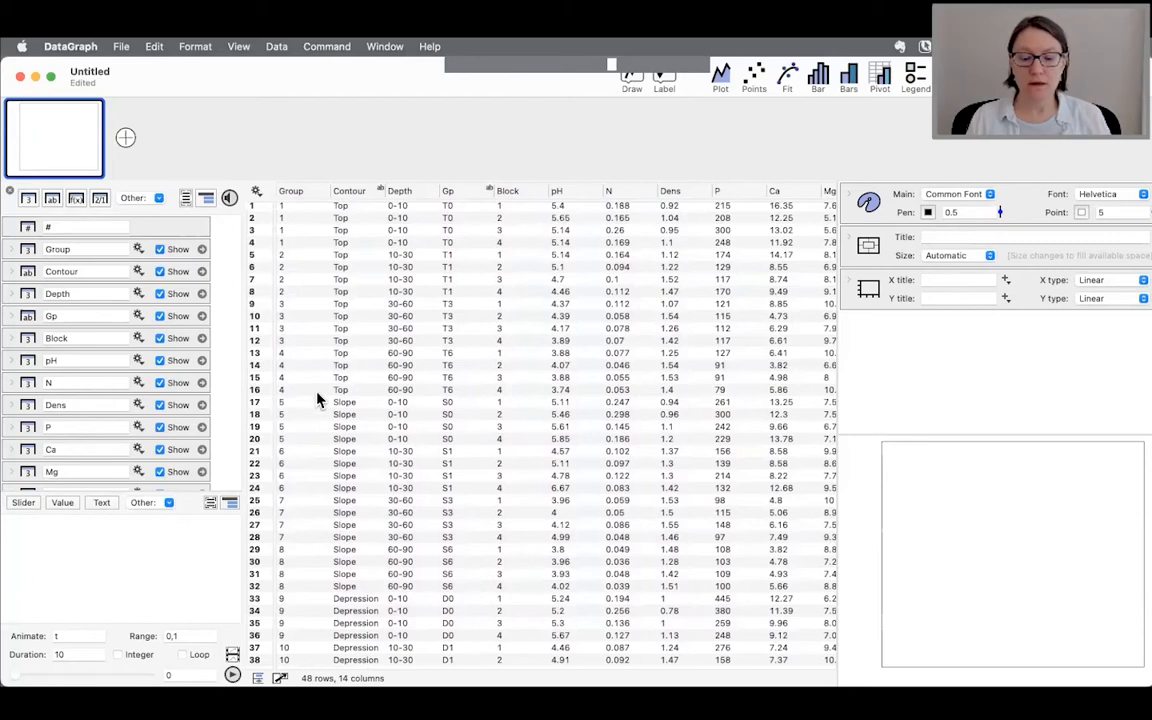
left_click(352, 191)
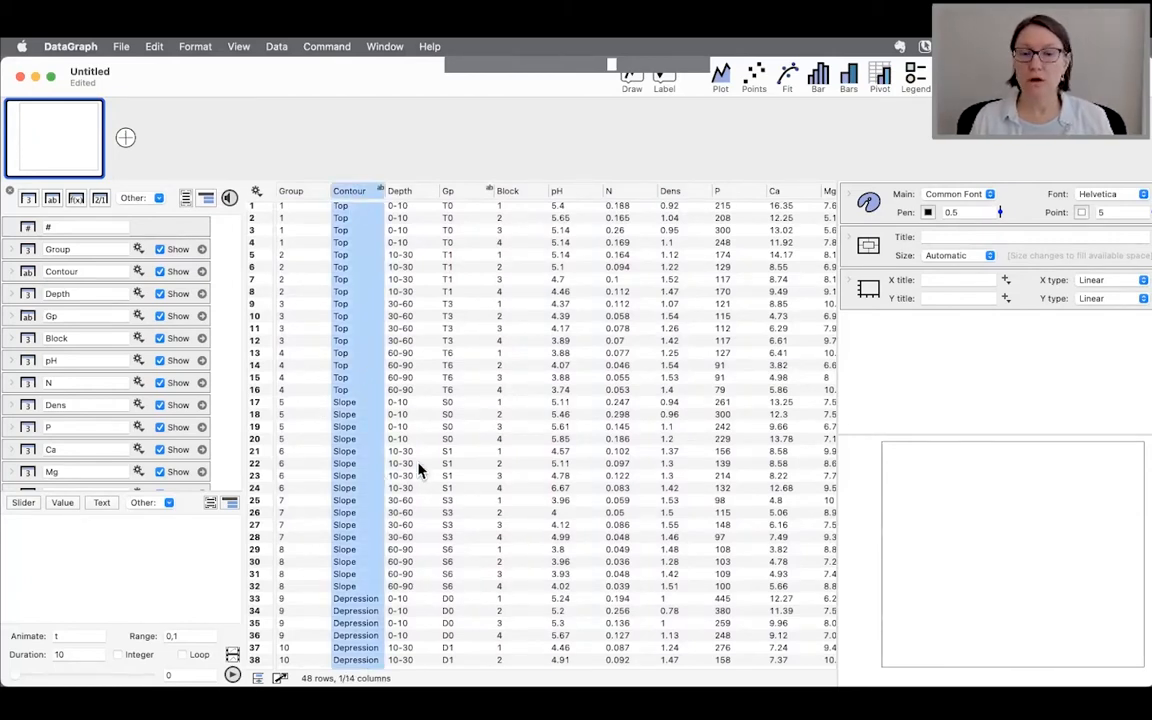
scroll(418, 470, "up", 1)
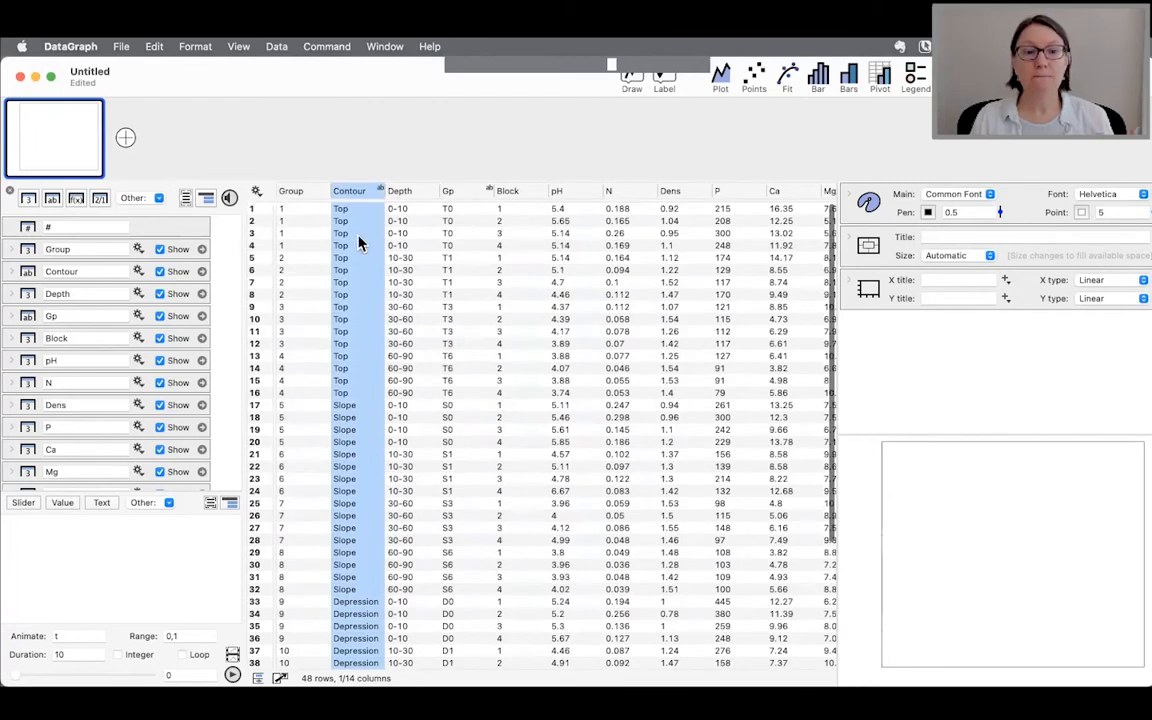
scroll(360, 548, "down", 5)
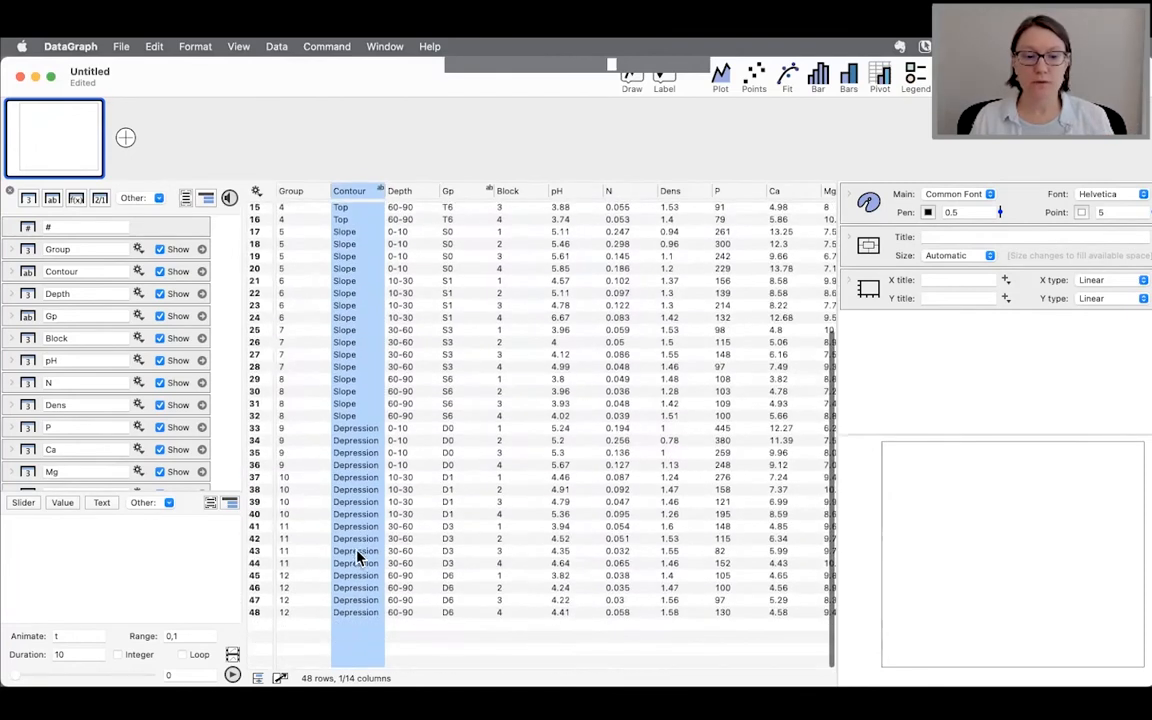
scroll(400, 467, "up", 5)
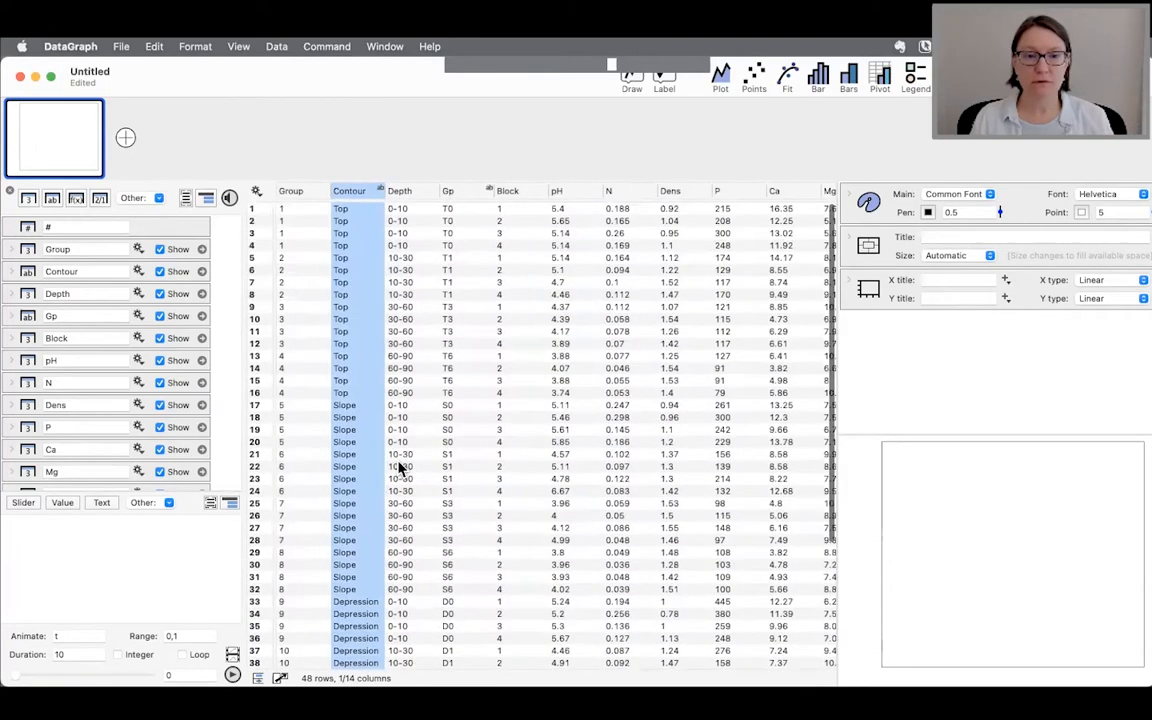
left_click(410, 193)
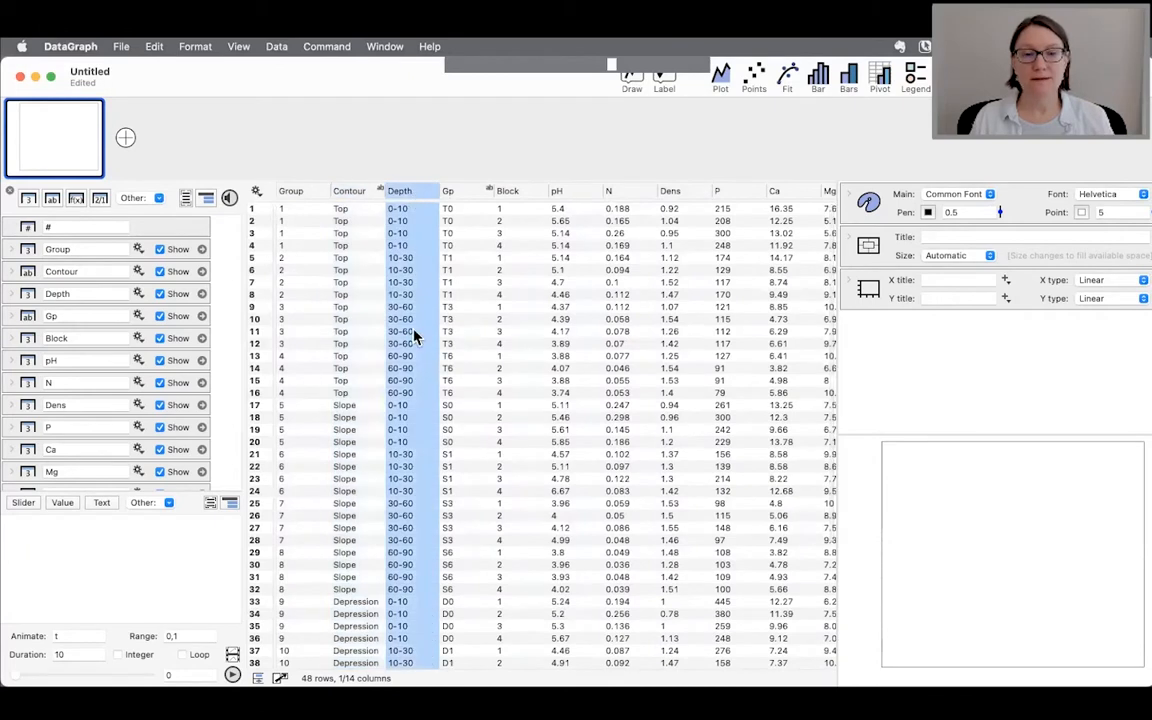
left_click(468, 195)
scroll(455, 560, "down", 5)
scroll(455, 570, "up", 5)
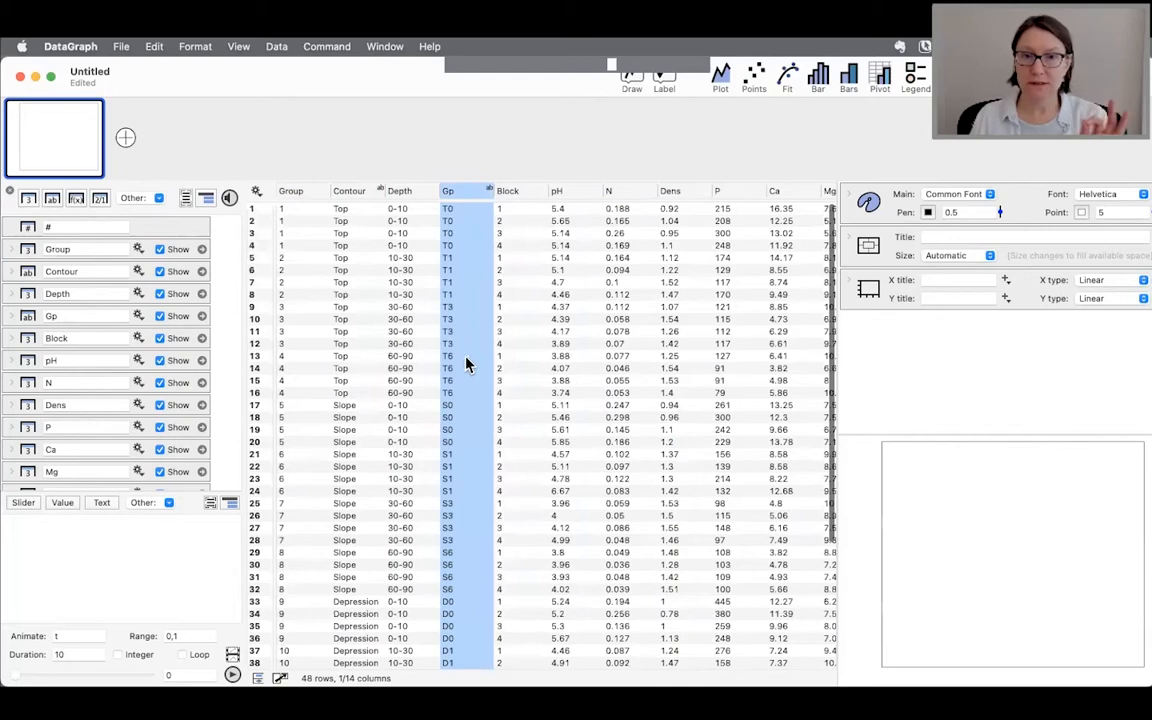
scroll(520, 300, "right", 2)
left_click(461, 209)
scroll(461, 252, "left", 2)
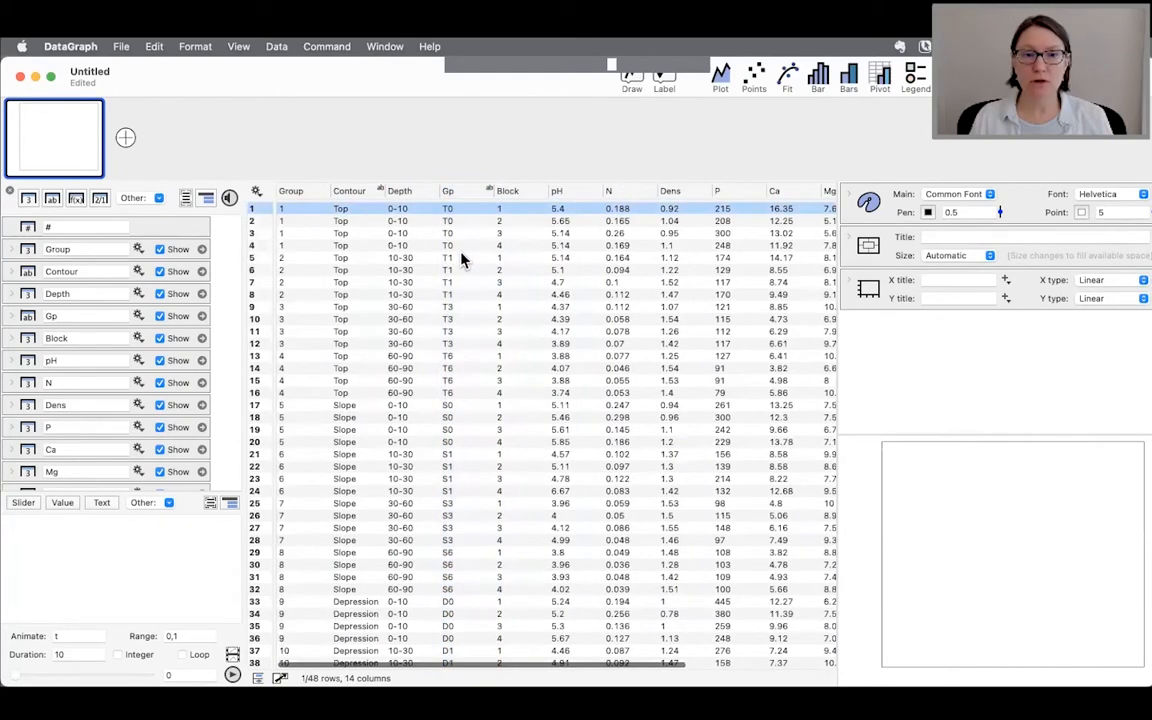
left_click(465, 247)
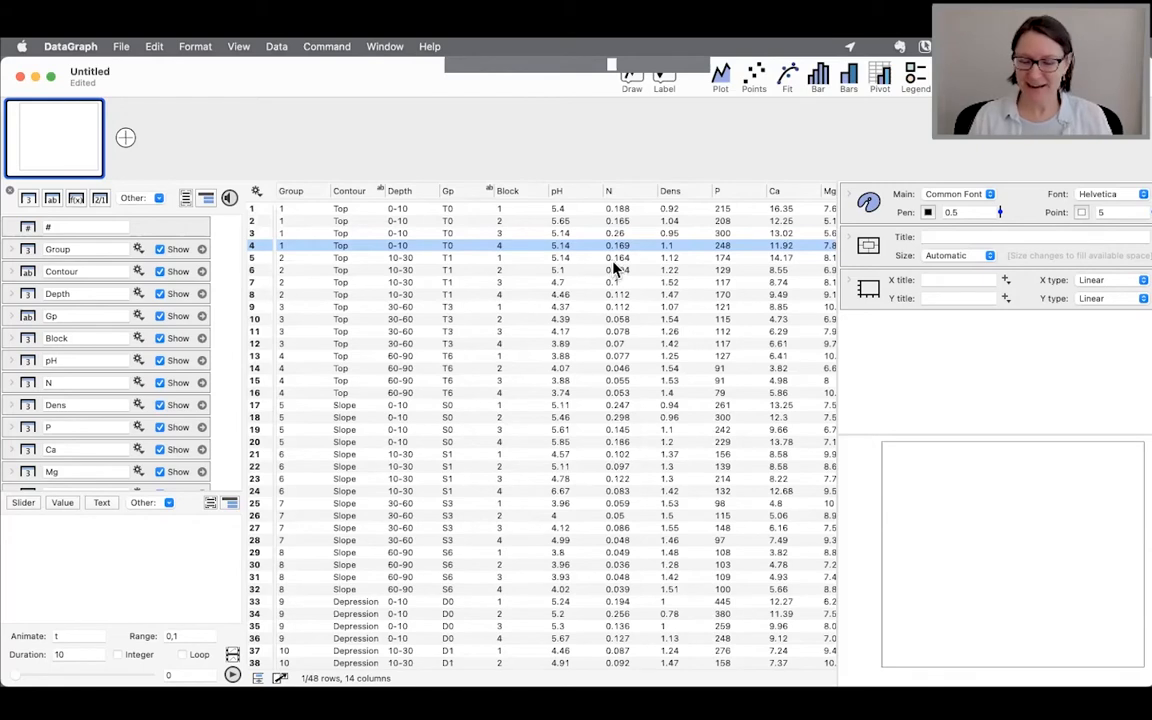
Examine the measured soil variables from pH, N, Dens and P through to Conduc.
scroll(630, 296, "right", 5)
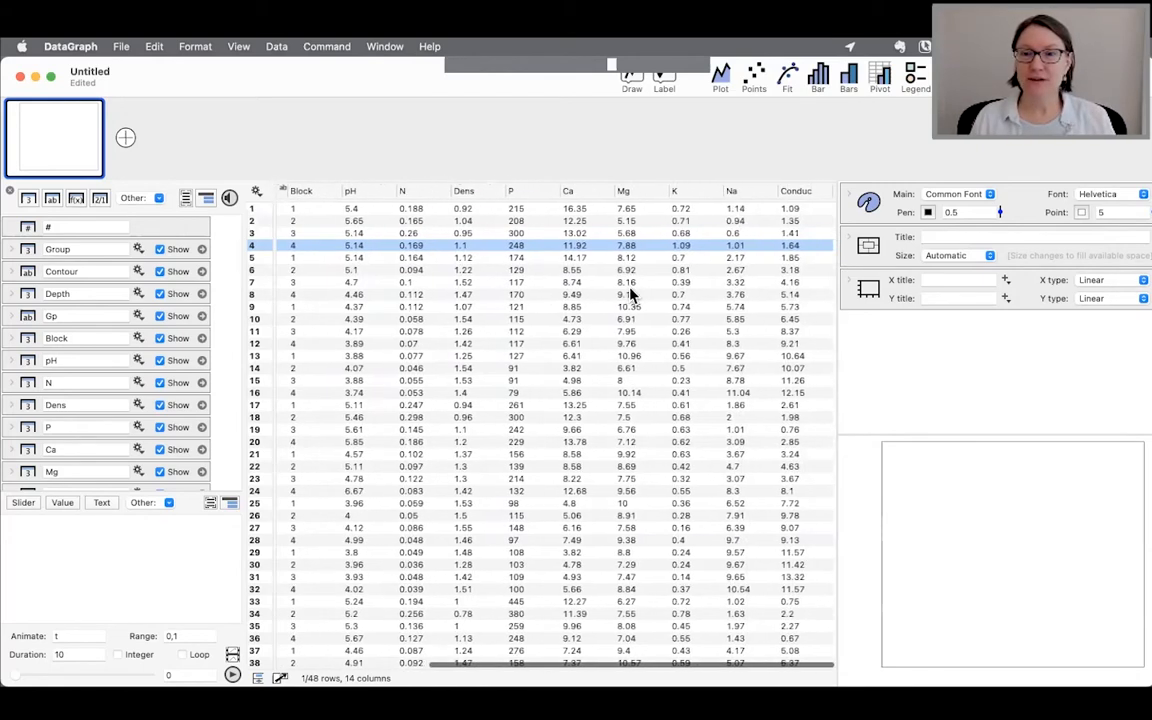
scroll(630, 295, "left", 5)
scroll(631, 292, "down", 3)
scroll(628, 289, "up", 3)
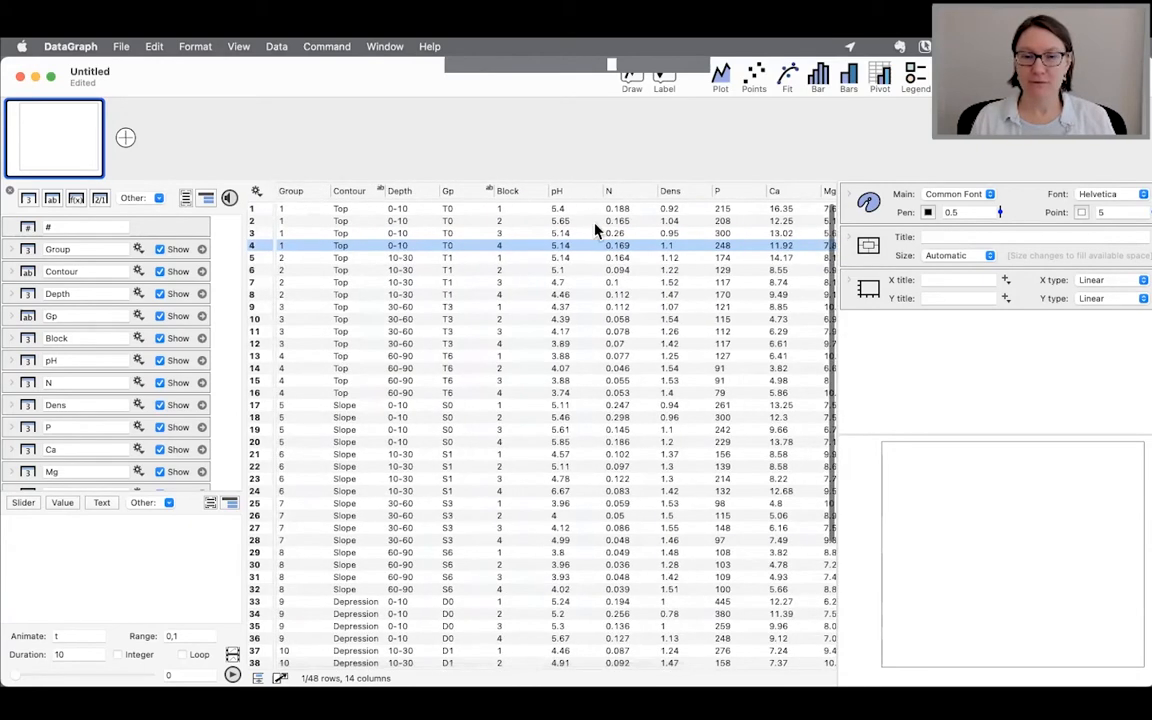
left_click(571, 193)
left_click(636, 193)
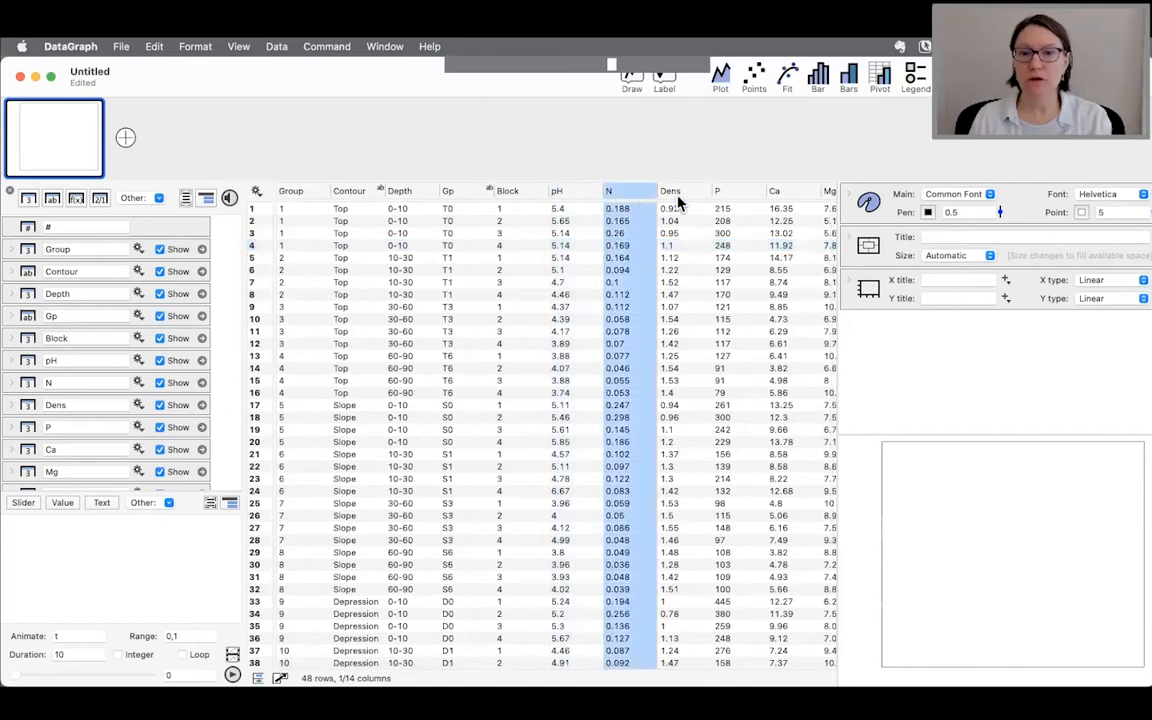
left_click(688, 193)
scroll(666, 265, "right", 3)
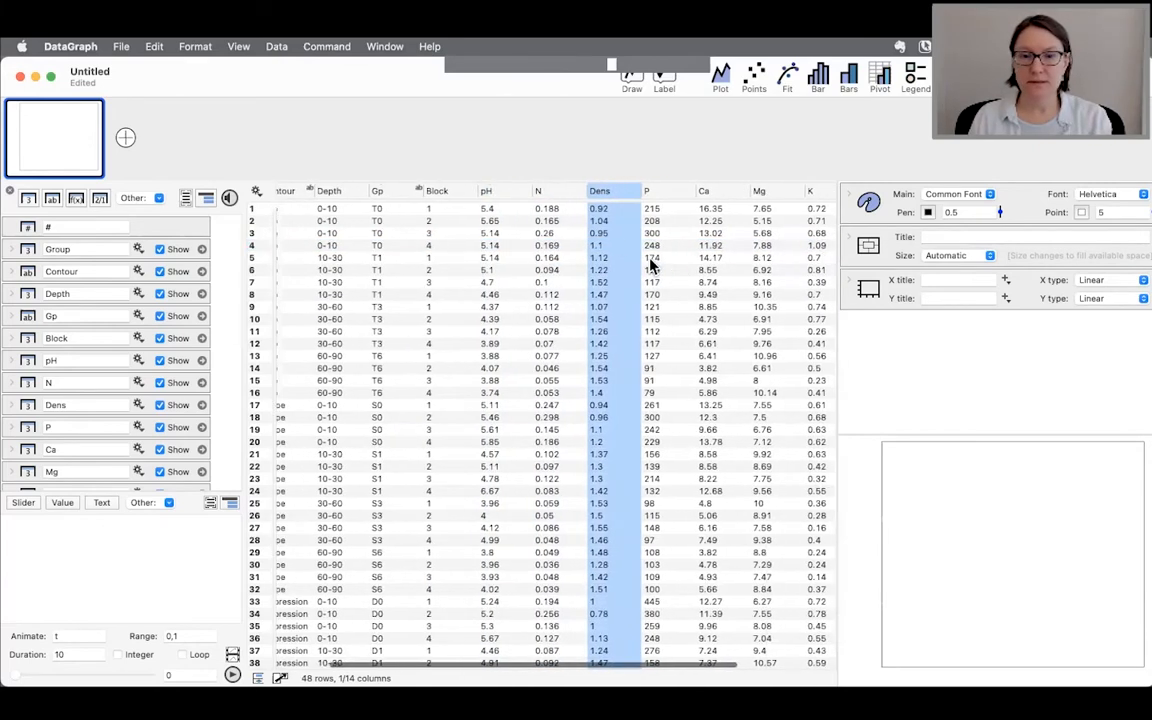
left_click(665, 193)
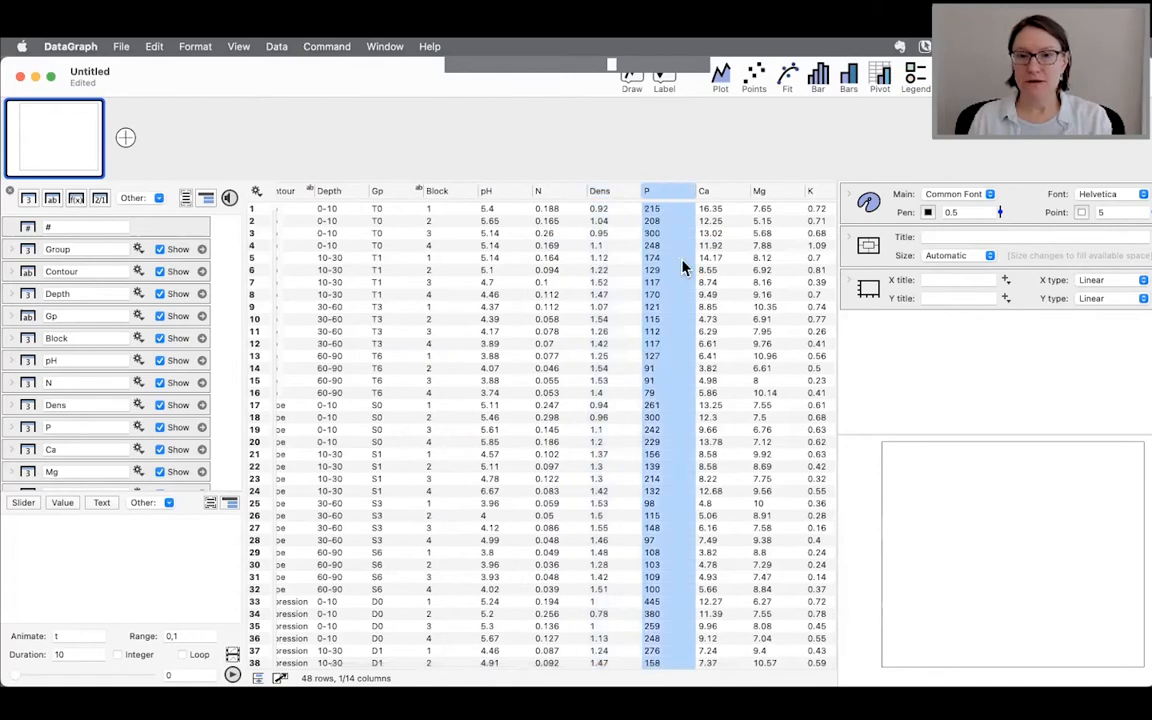
scroll(660, 225, "right", 3)
scroll(690, 222, "right", 2)
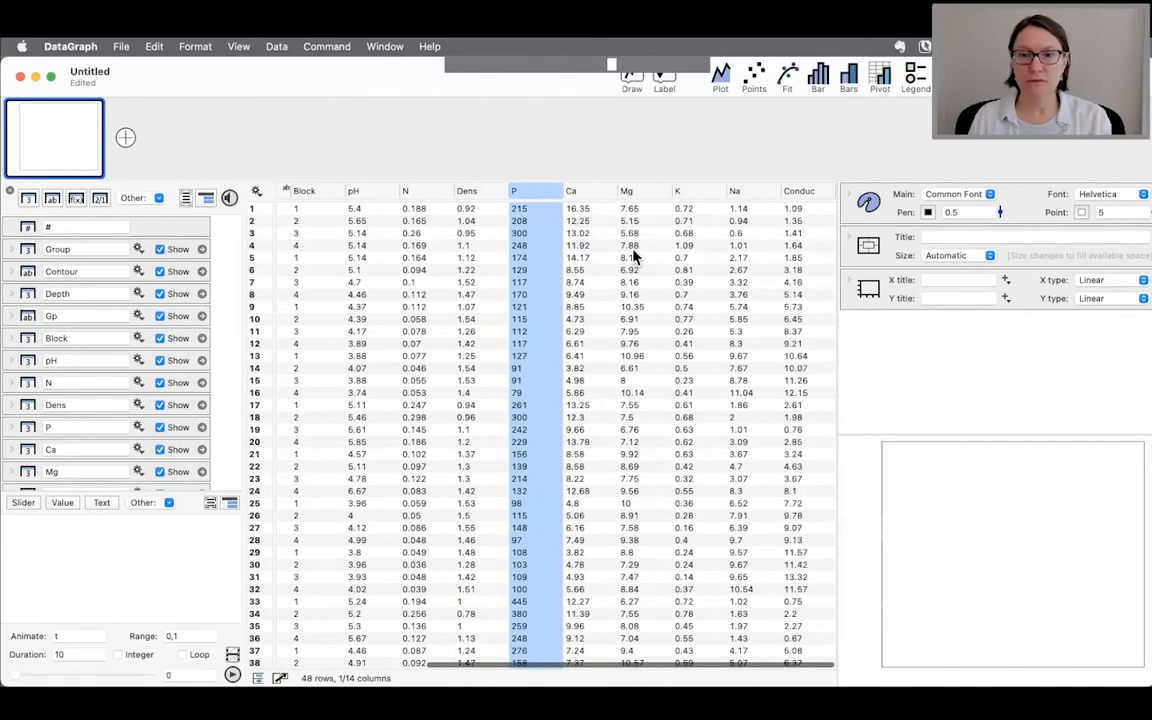
scroll(585, 245, "left", 3)
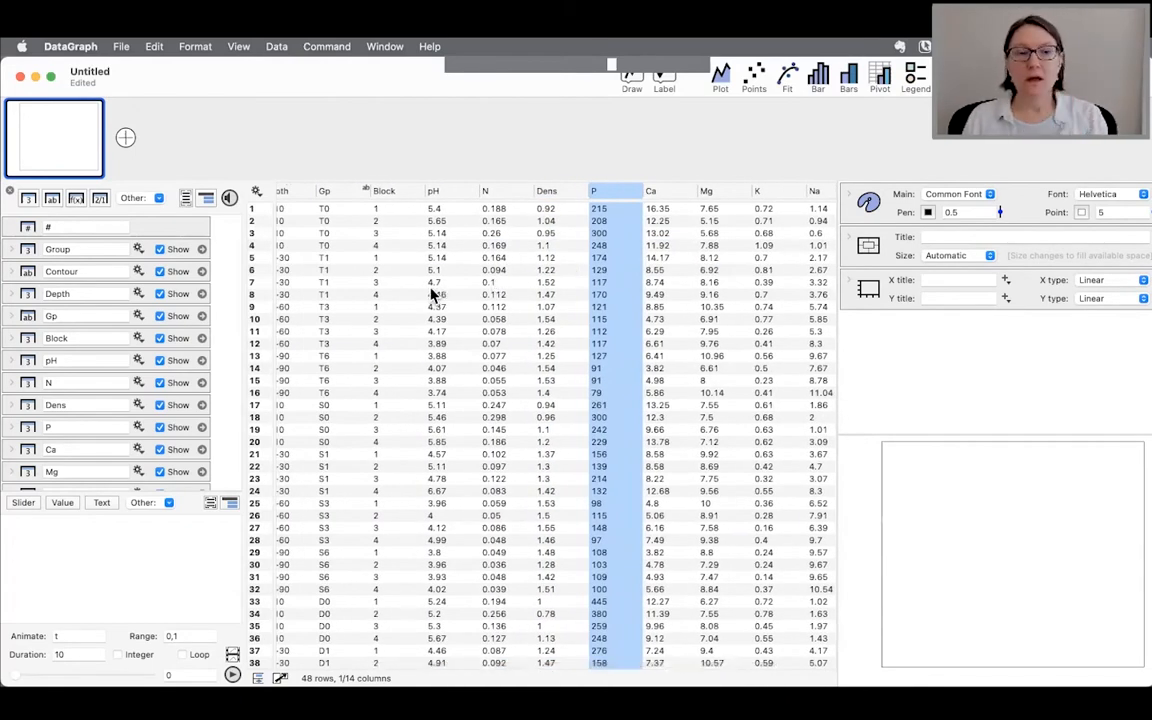
scroll(430, 295, "left", 2)
scroll(430, 295, "left", 3)
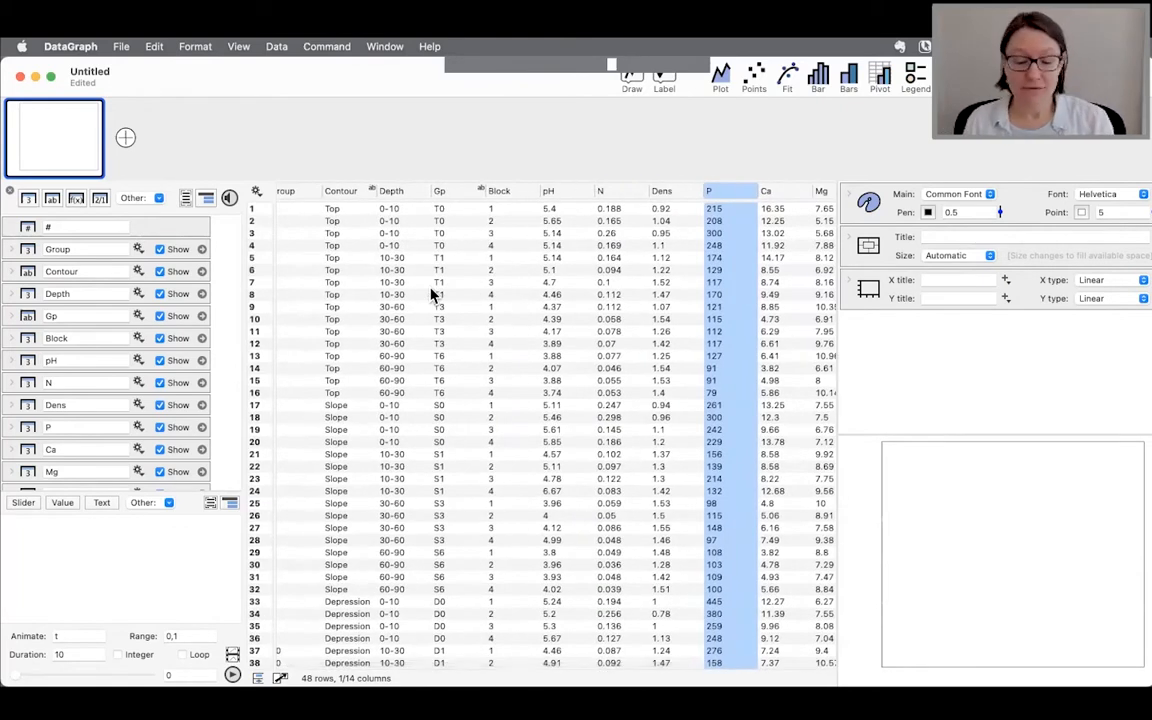
scroll(470, 305, "left", 1)
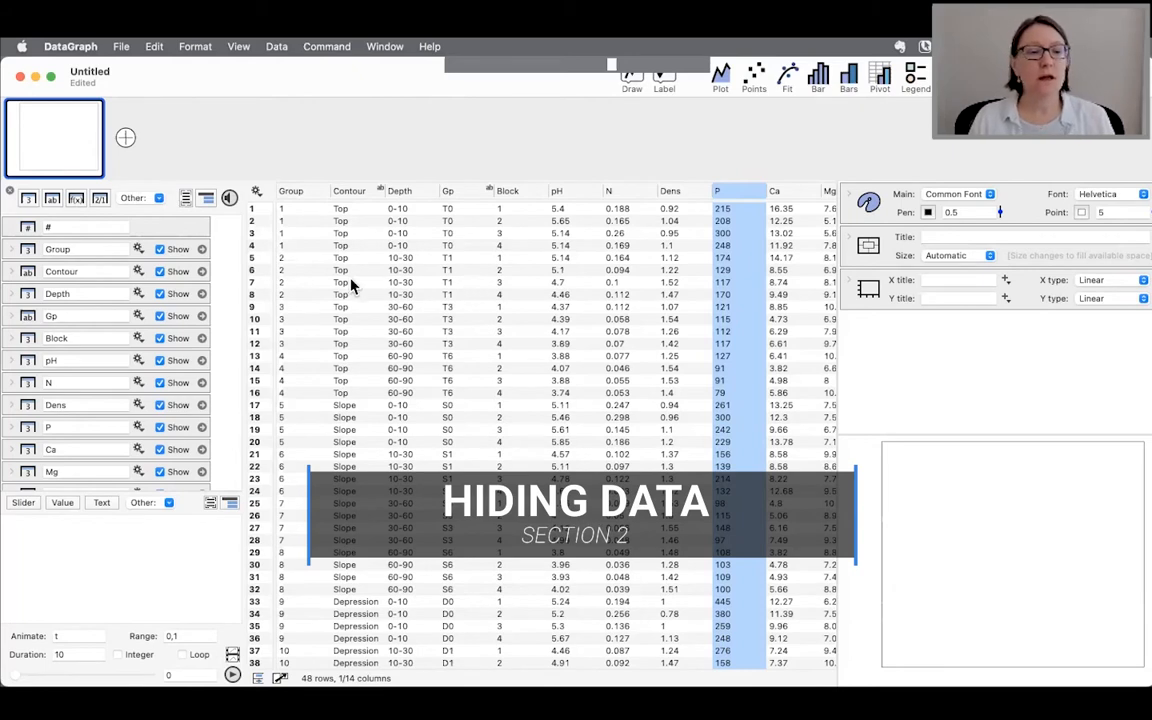
Clear the column selection and hide the Group and Contour columns from the data table.
left_click(237, 252)
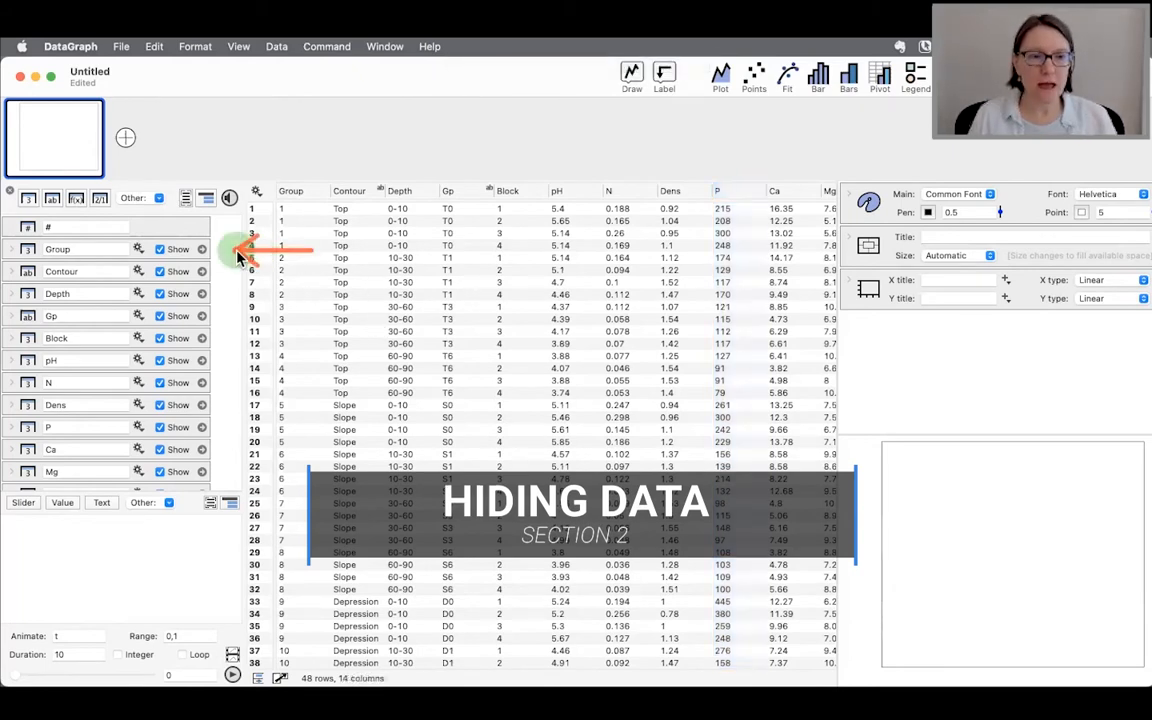
left_click(160, 250)
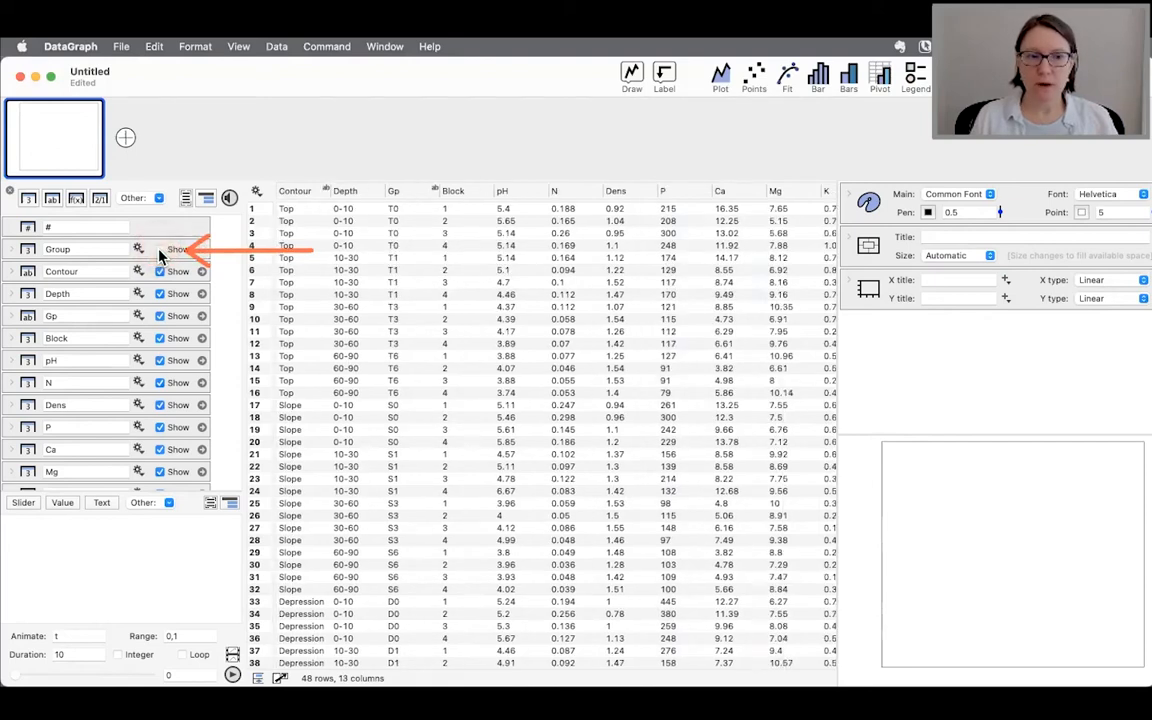
left_click(160, 250)
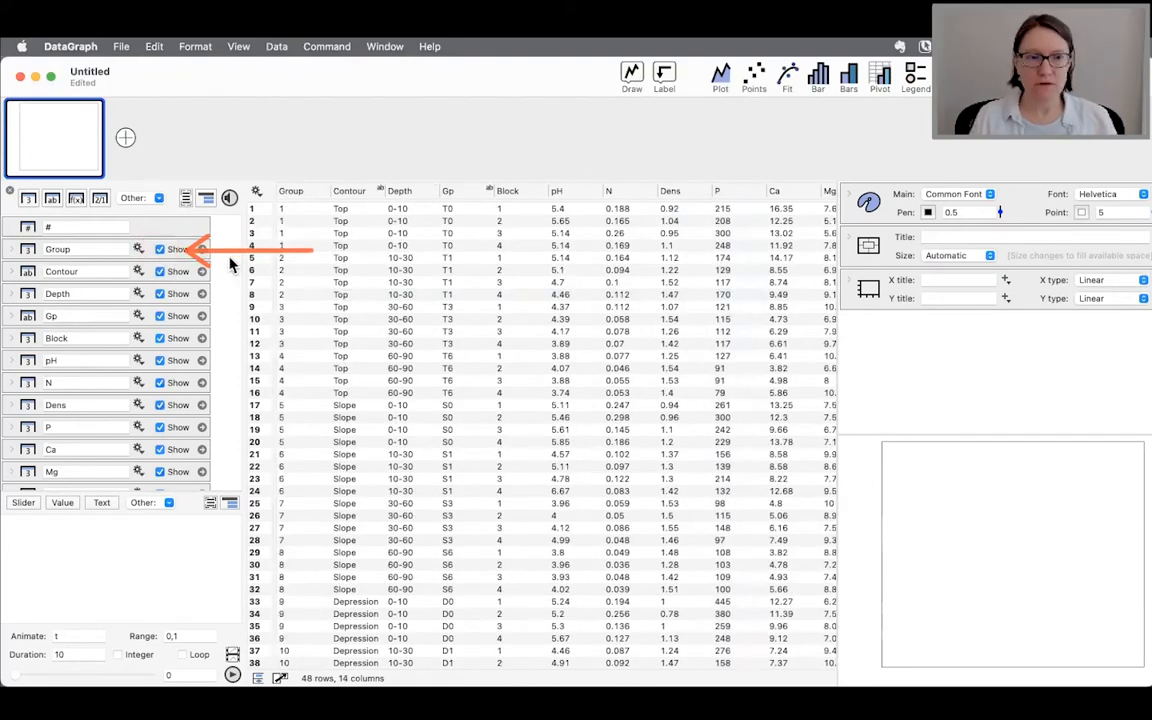
left_click(158, 250)
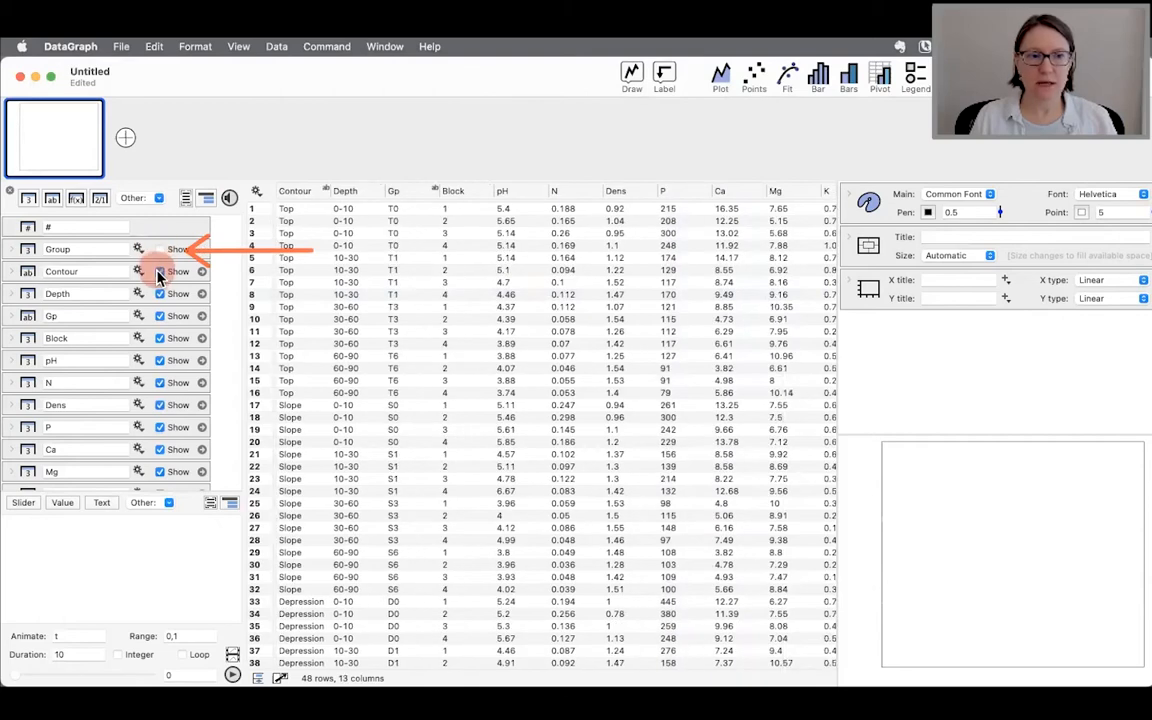
left_click(159, 271)
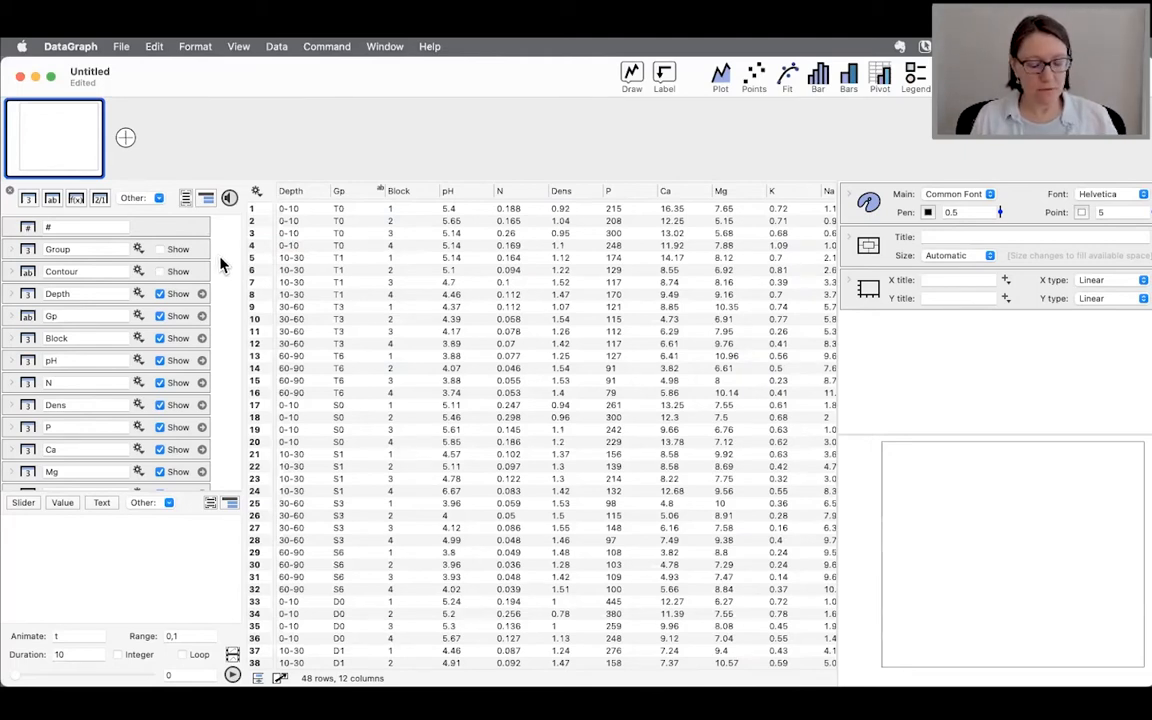
Show the hidden Group and Contour columns in the data table again.
left_click(159, 249)
left_click(160, 272)
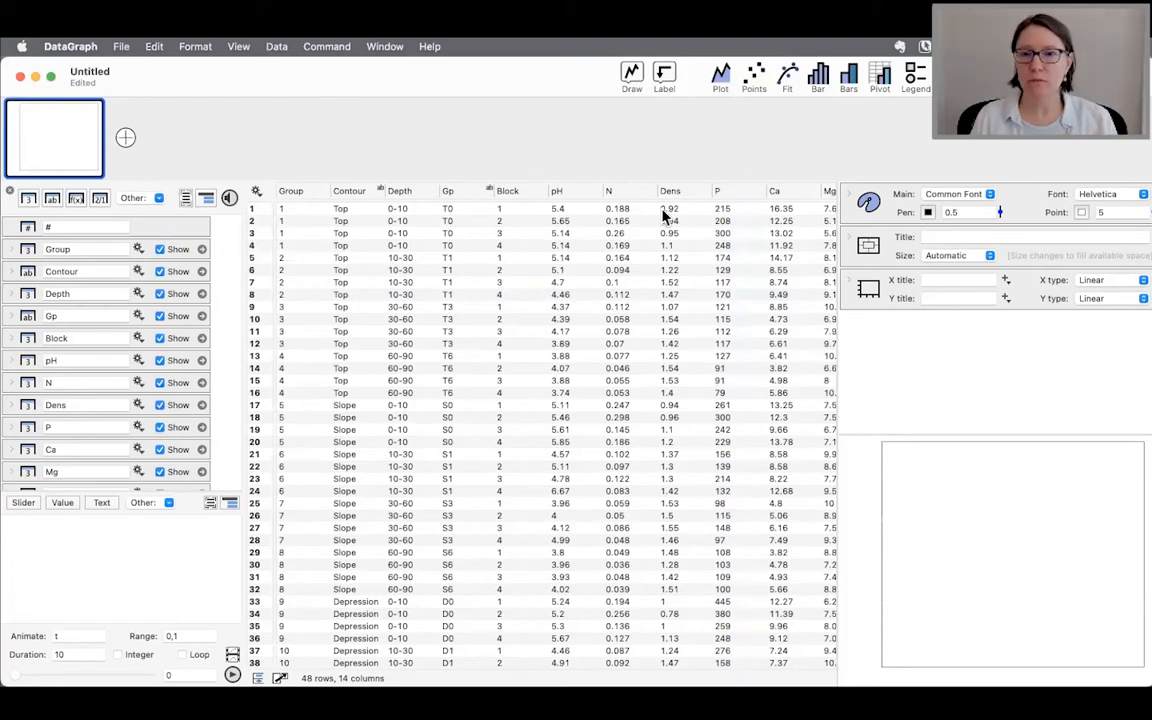
scroll(676, 219, "right", 5)
scroll(585, 310, "left", 5)
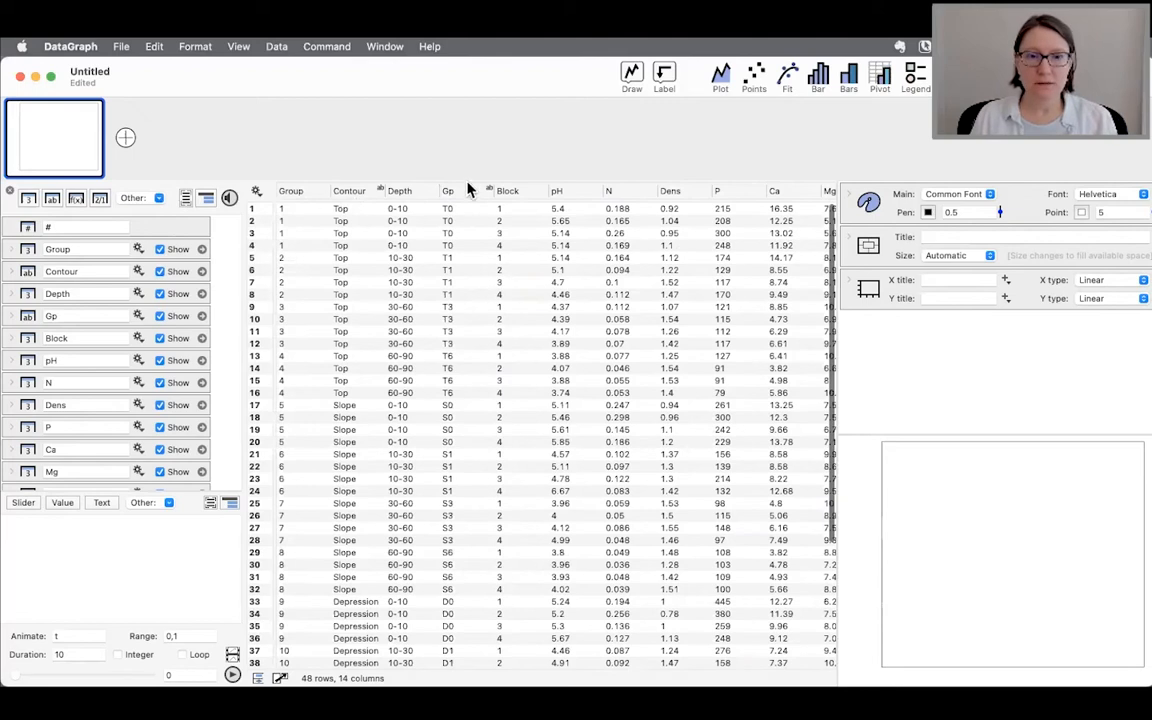
Select the Contour, Depth, Gp and Block columns in the column list and place them in a column group.
left_click_drag(226, 303, 99, 371)
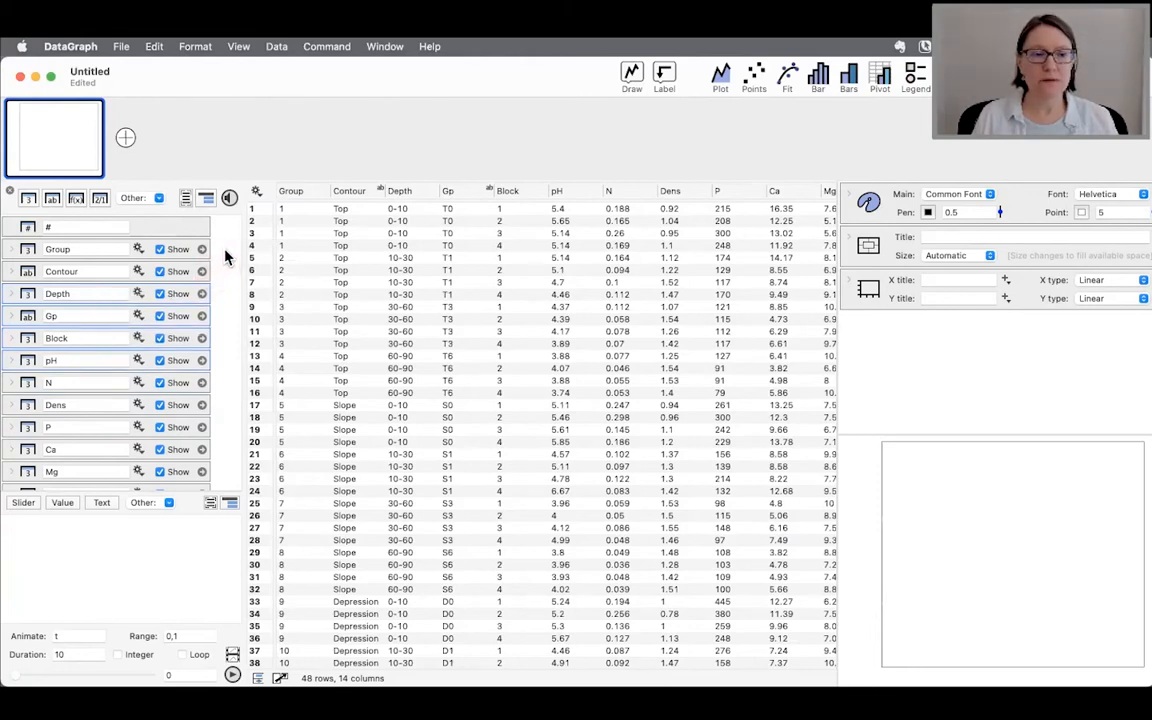
left_click_drag(218, 268, 88, 352)
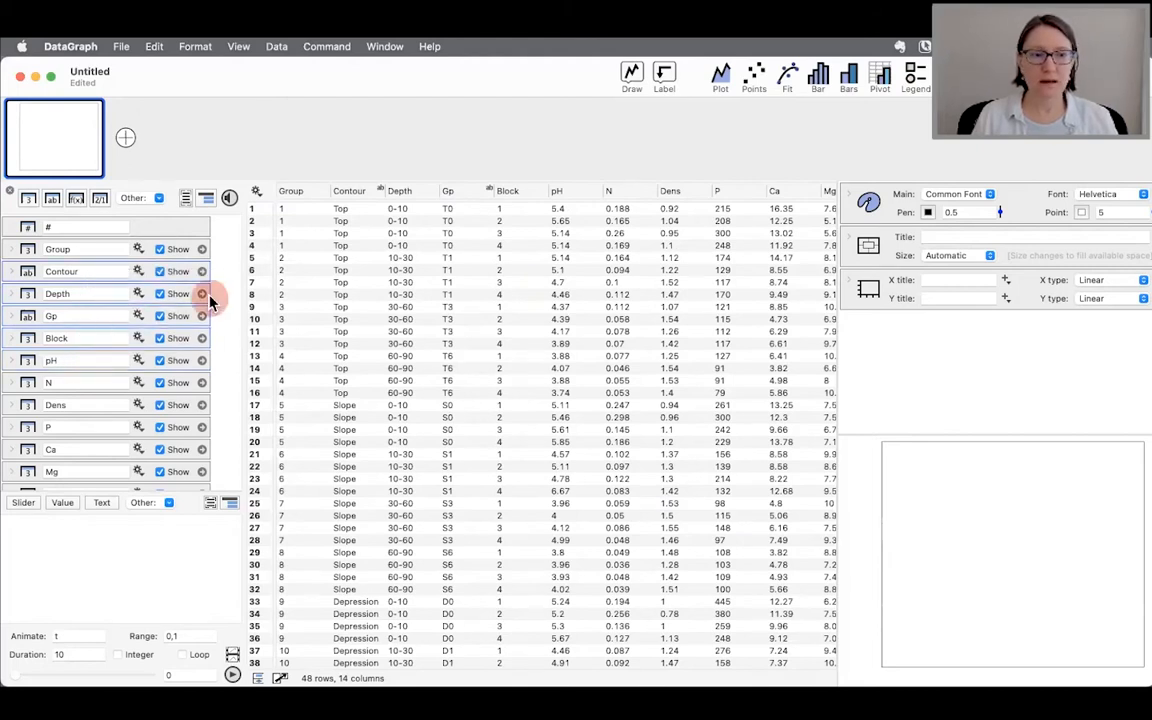
left_click(206, 199)
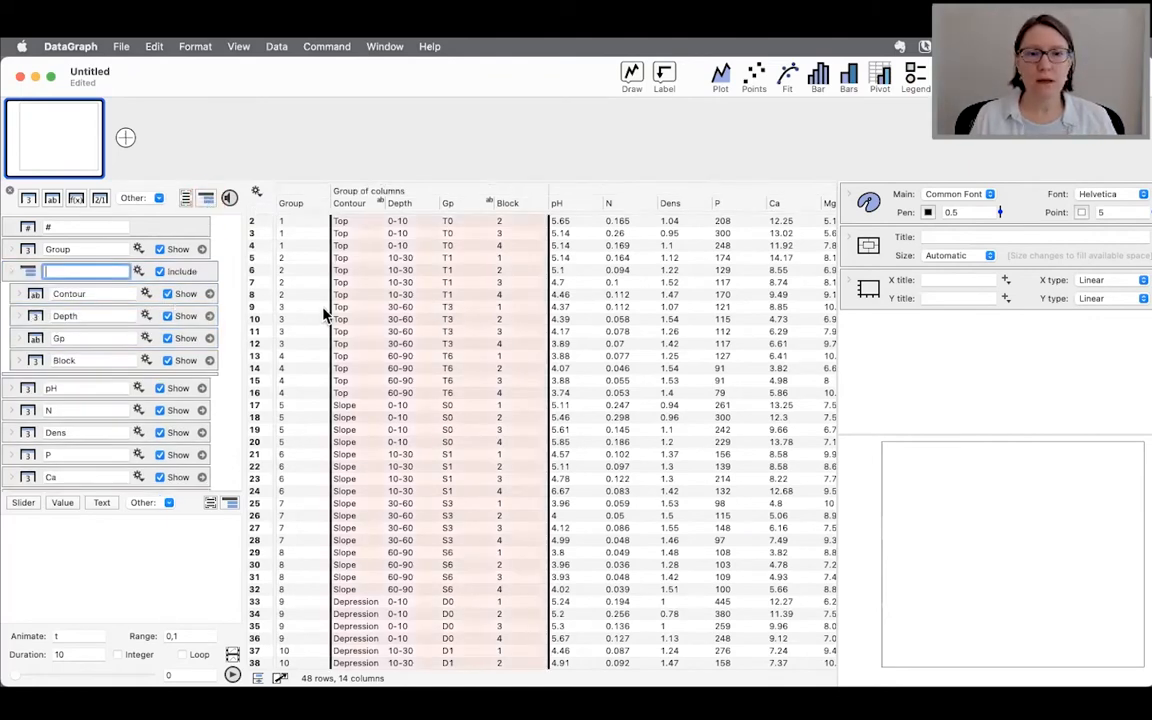
Toggle the inclusion of the new column group to hide and show its columns together.
left_click(169, 277)
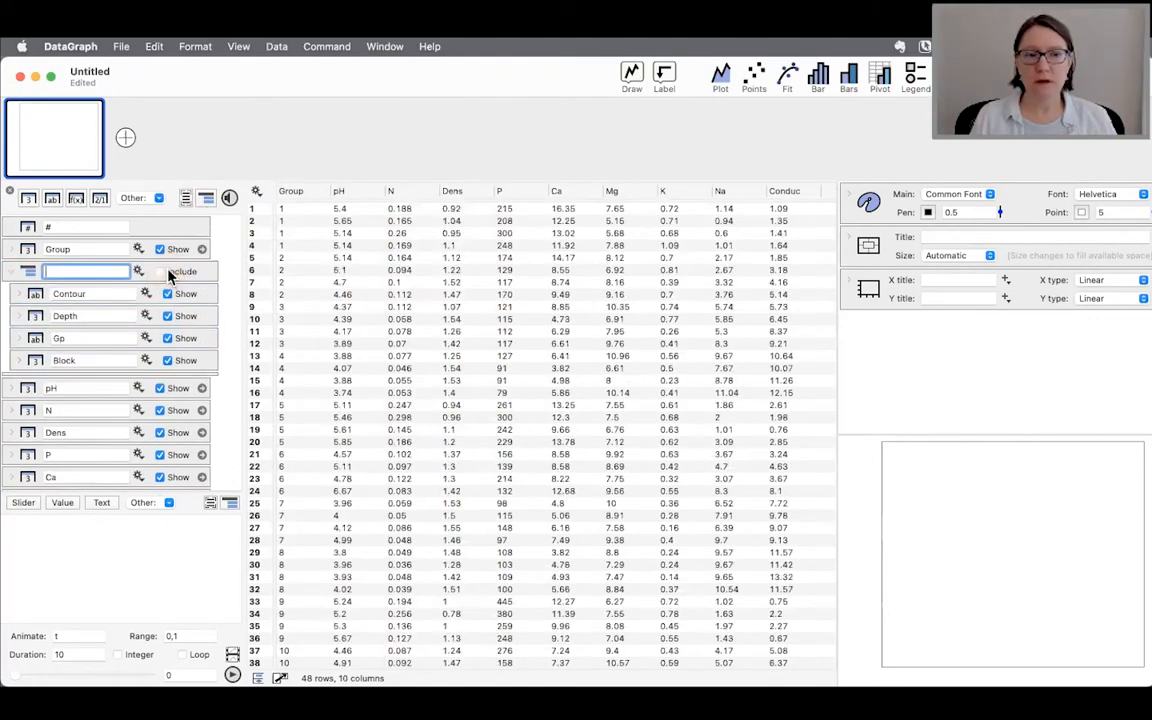
left_click(170, 278)
left_click(170, 278)
left_click(168, 275)
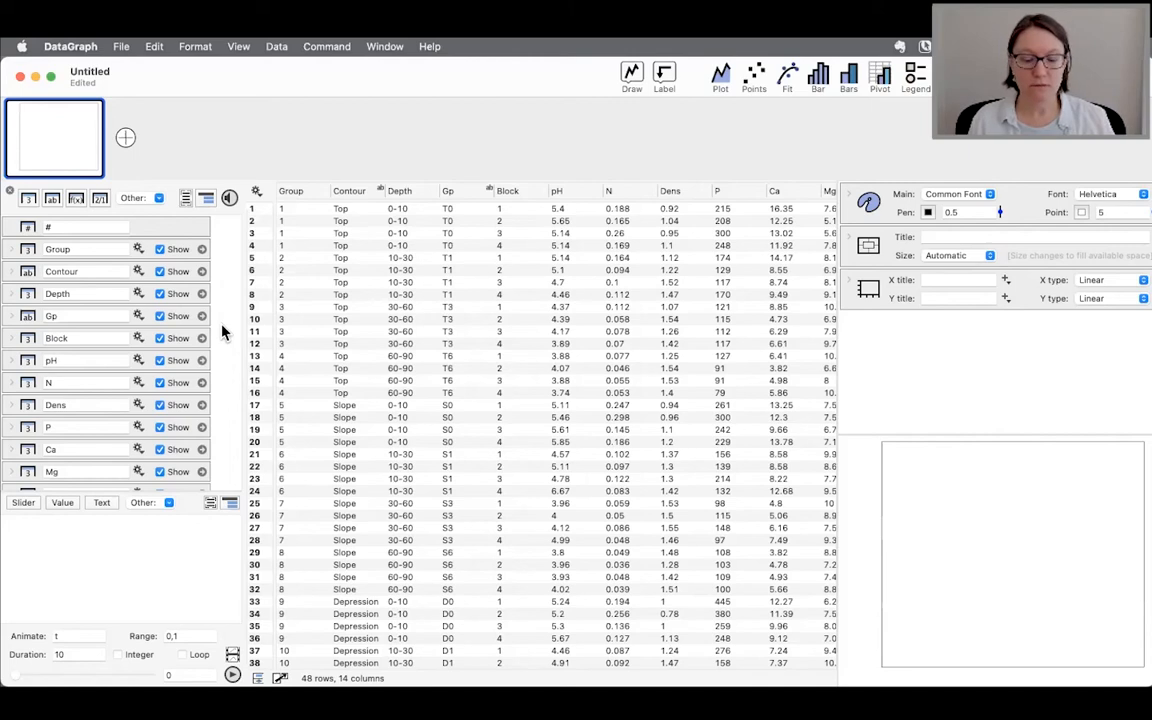
Select the Contour through Block columns in the data table and hide them.
left_click_drag(222, 272, 74, 369)
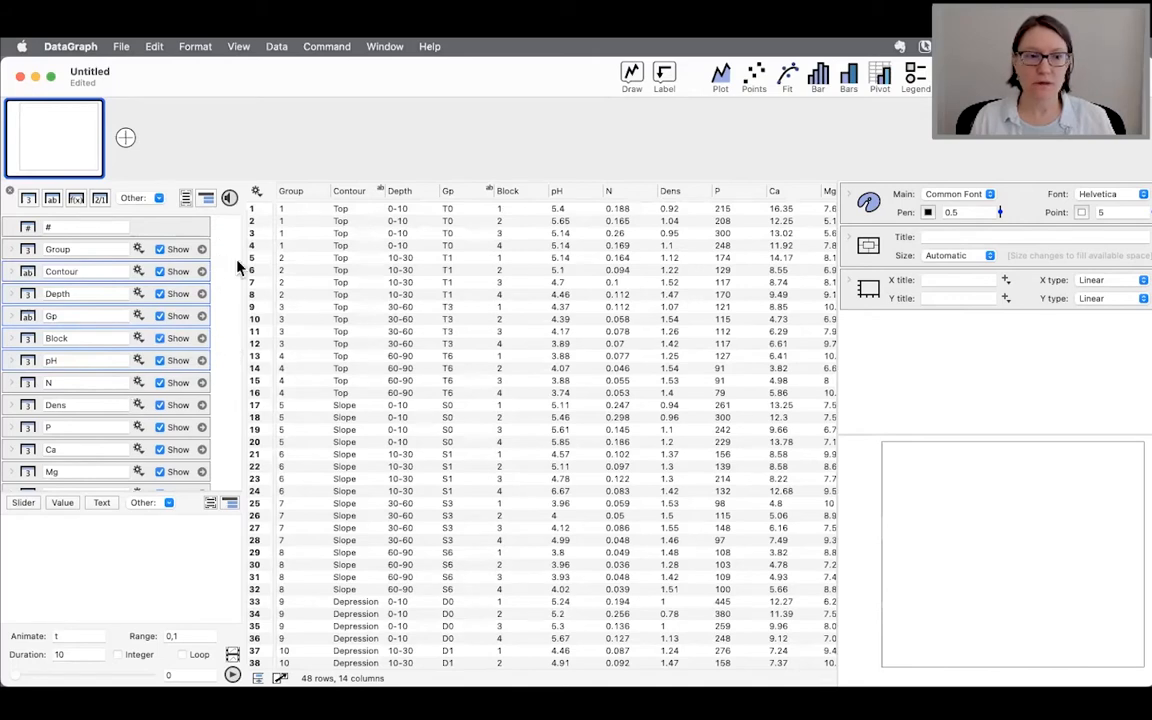
left_click(256, 196)
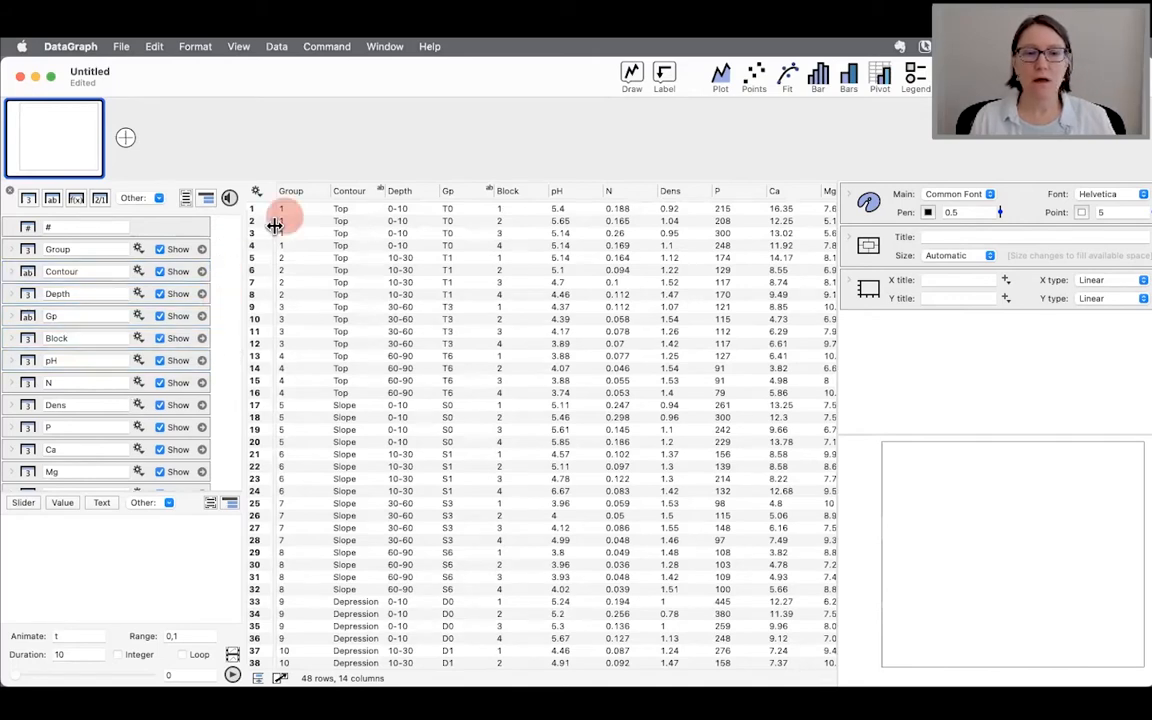
left_click(343, 192)
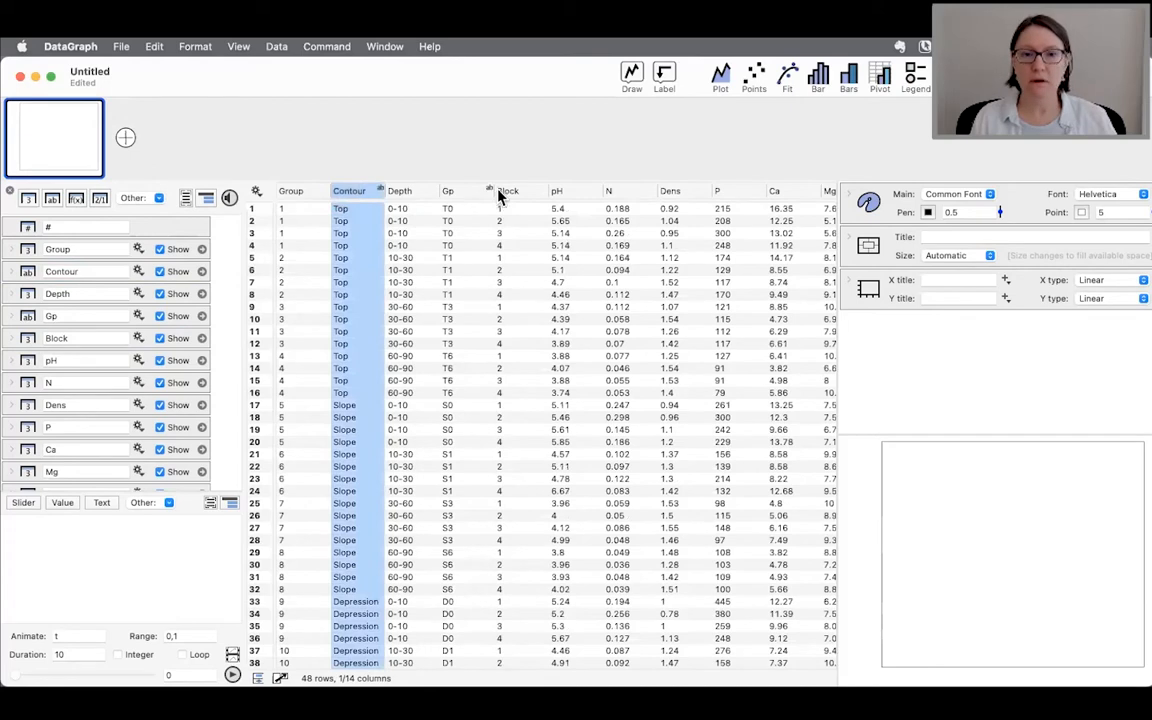
left_click(530, 194, "shift")
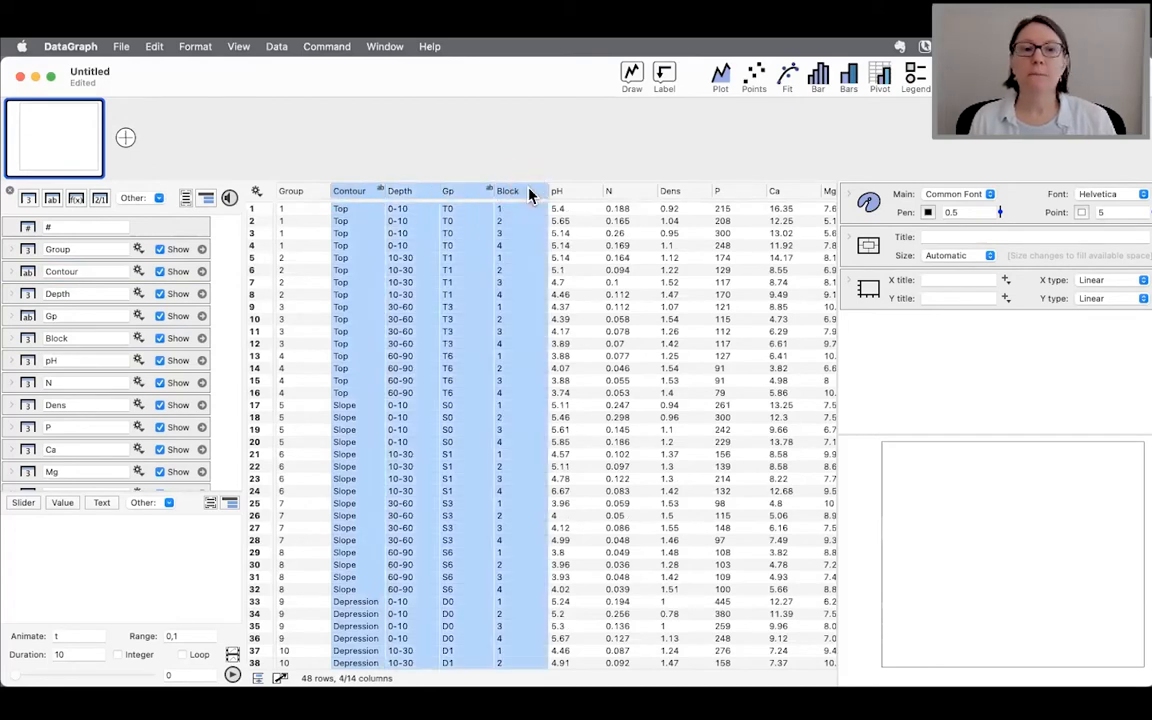
left_click(256, 192)
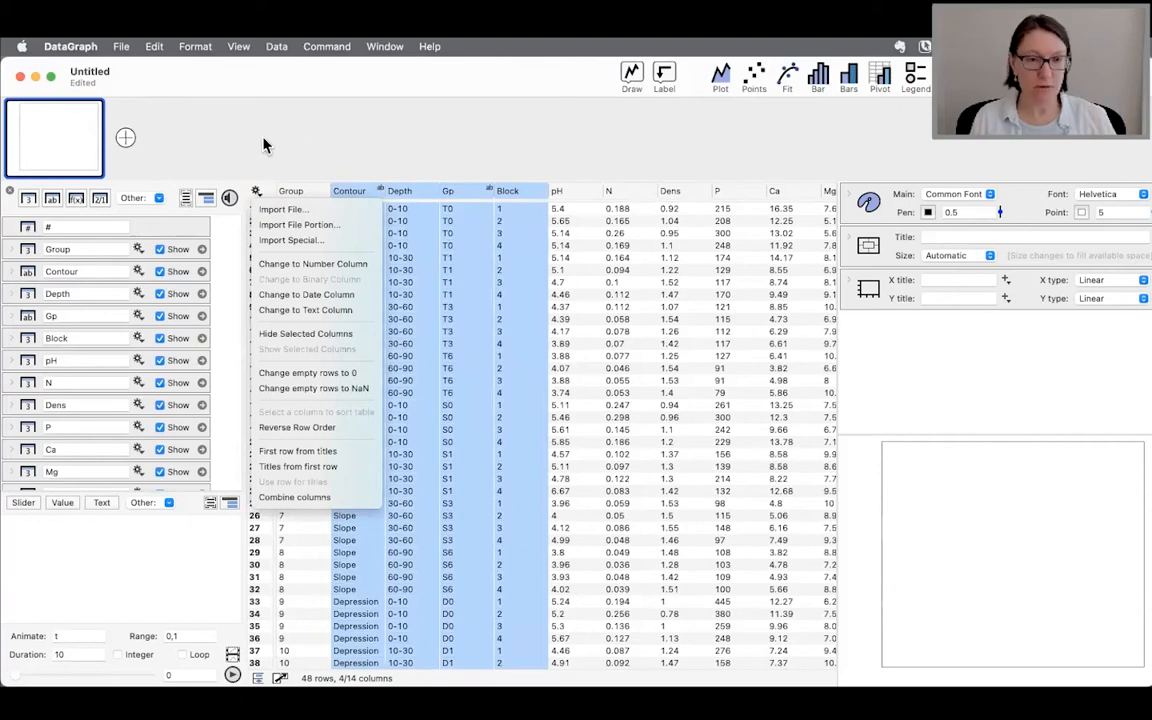
left_click(258, 142)
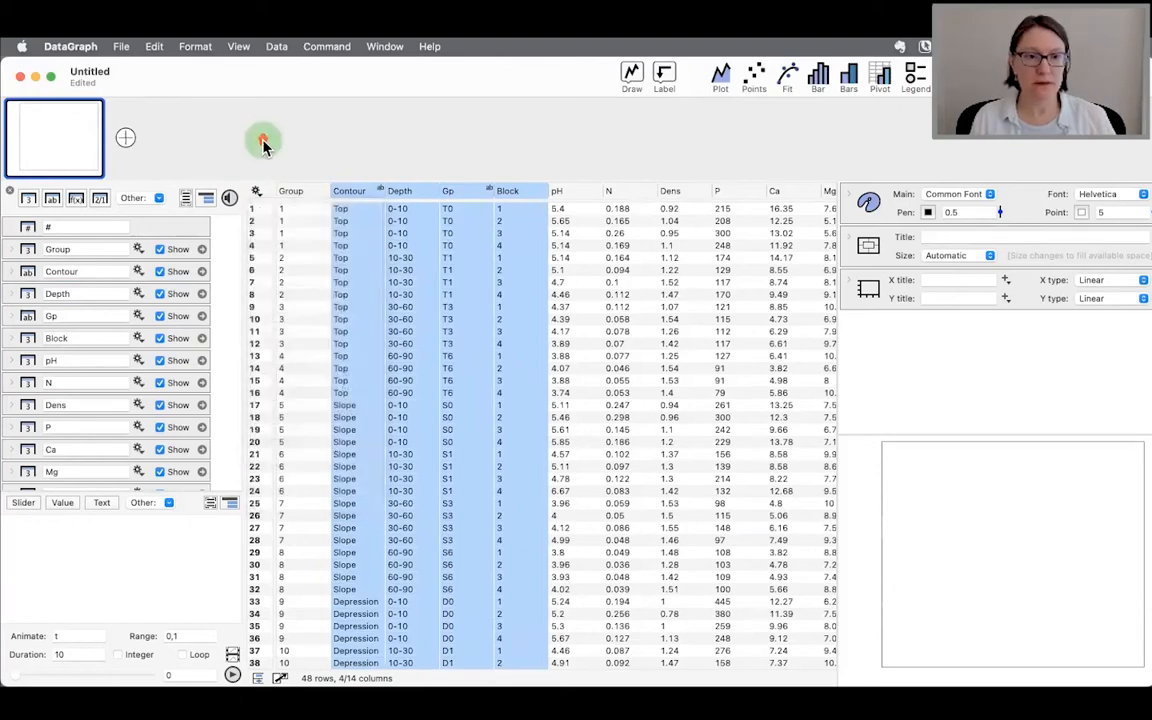
left_click(257, 194)
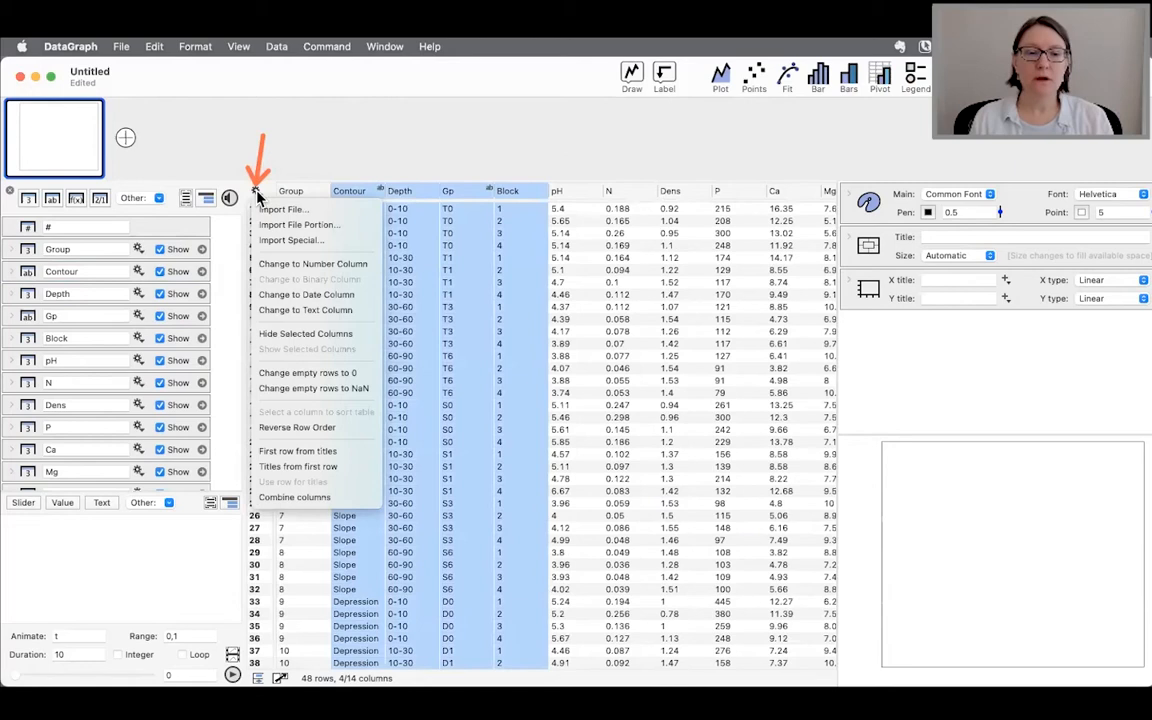
left_click(326, 336)
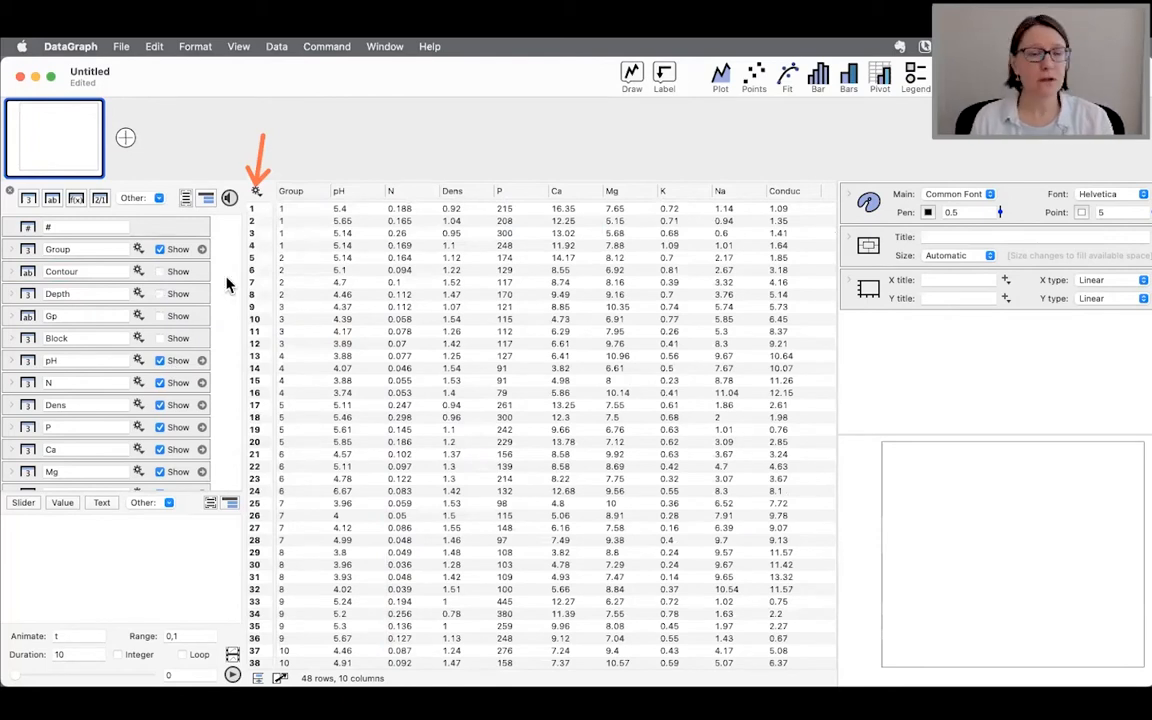
Show the hidden Contour, Depth, Gp and Block columns in the table again and clear the selection.
left_click(182, 274)
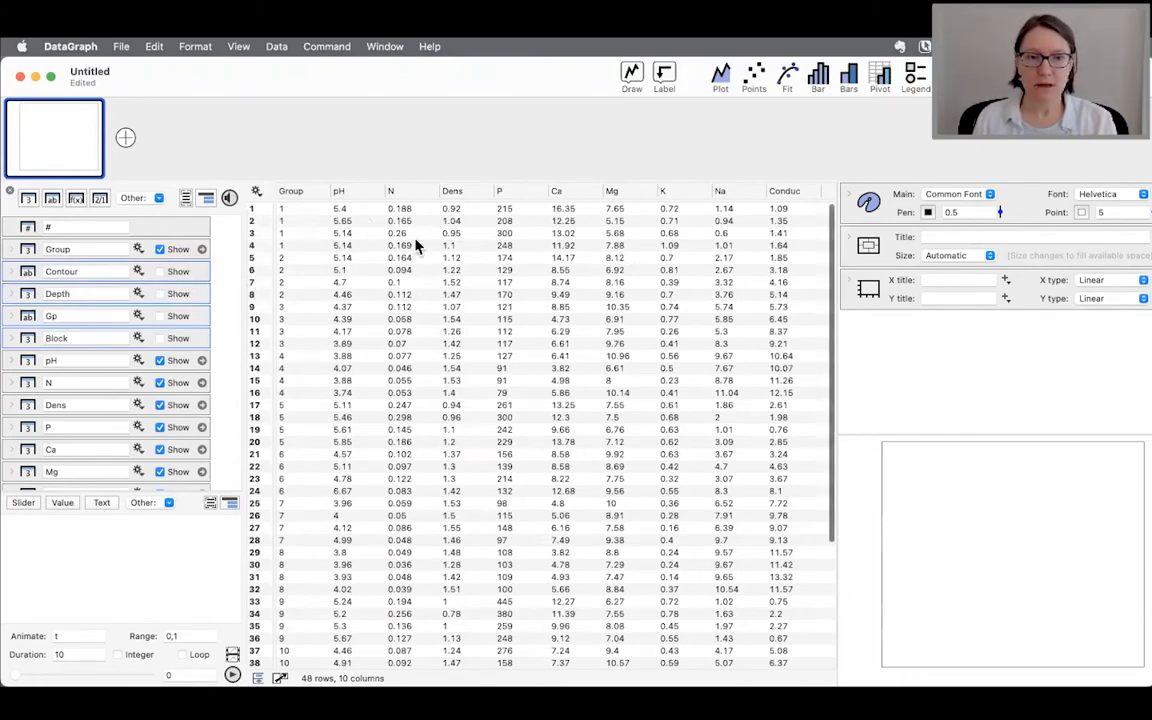
left_click(175, 296)
left_click_drag(175, 296, 163, 274)
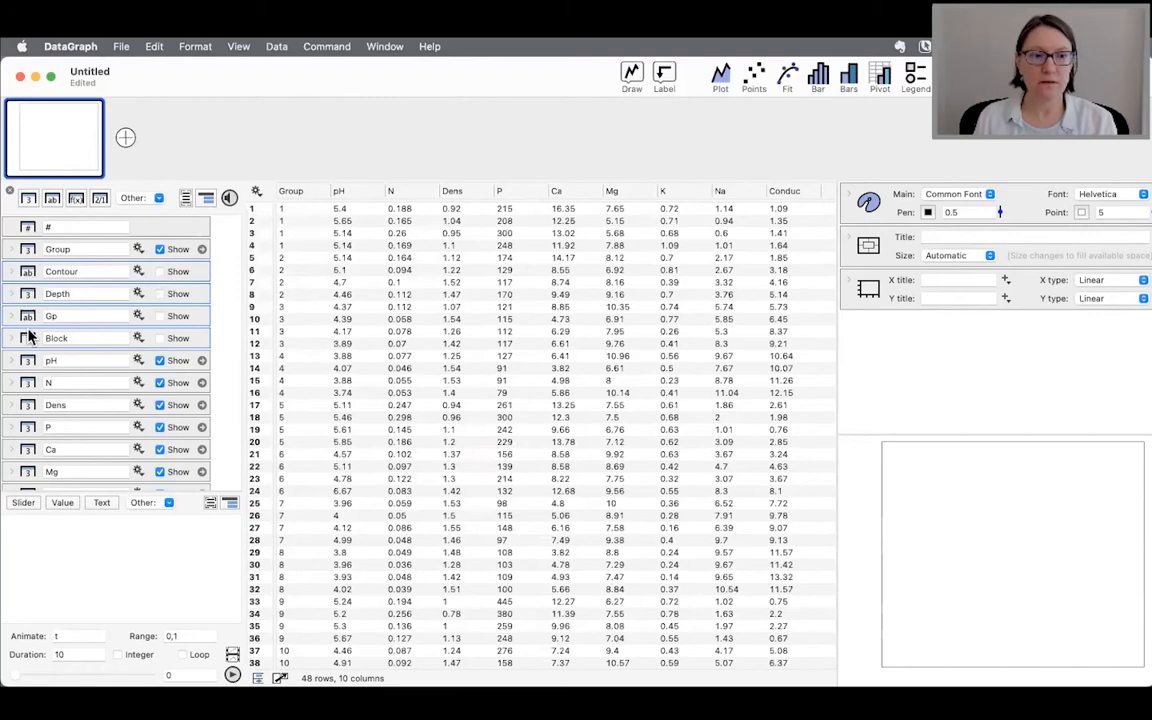
left_click(257, 194)
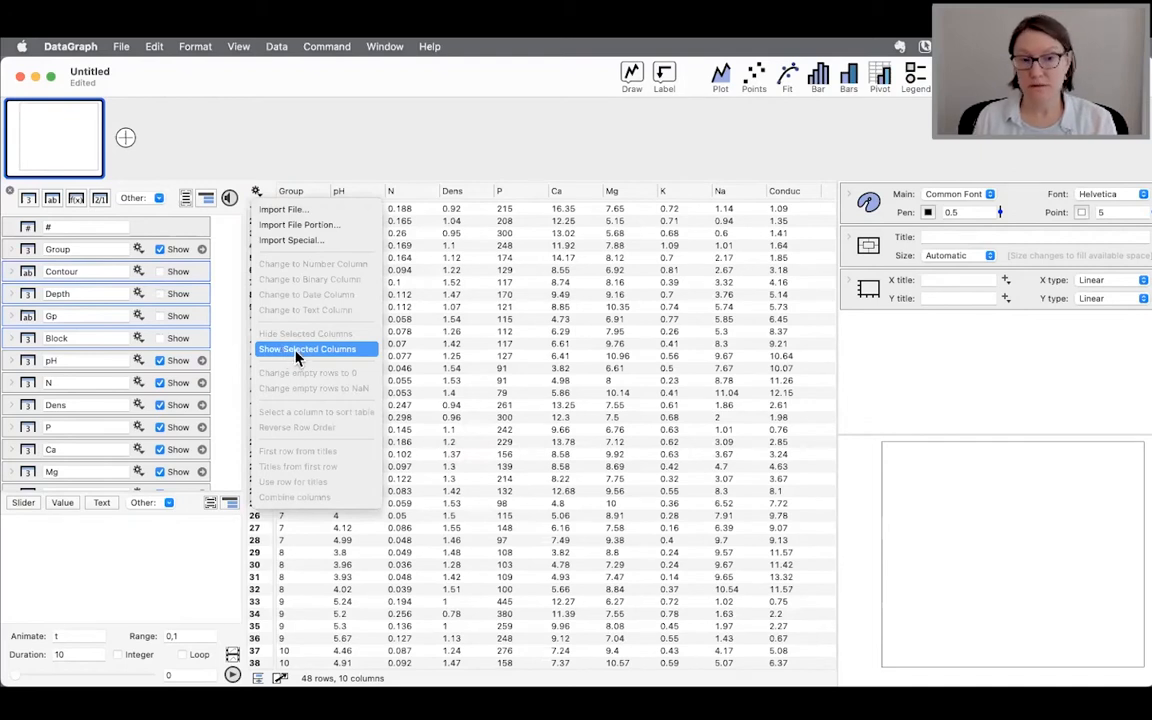
left_click(337, 356)
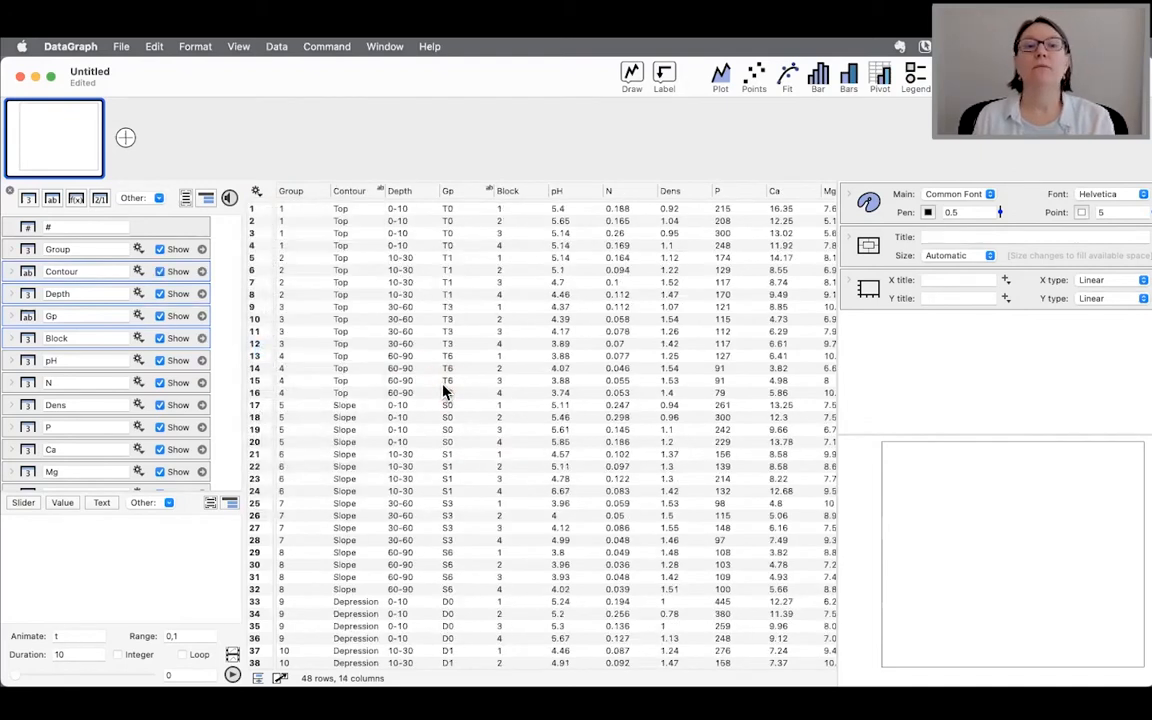
left_click(236, 325)
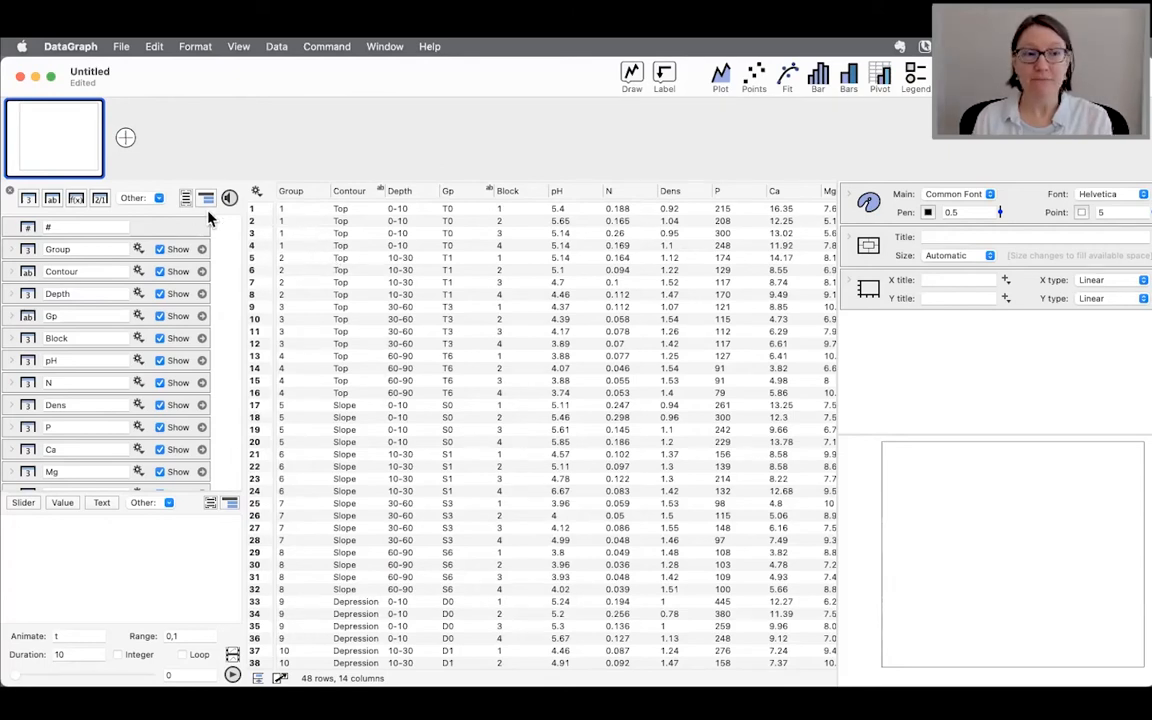
Hide the Group through Block columns with the column list closed, and reopen the column list.
left_click(10, 196)
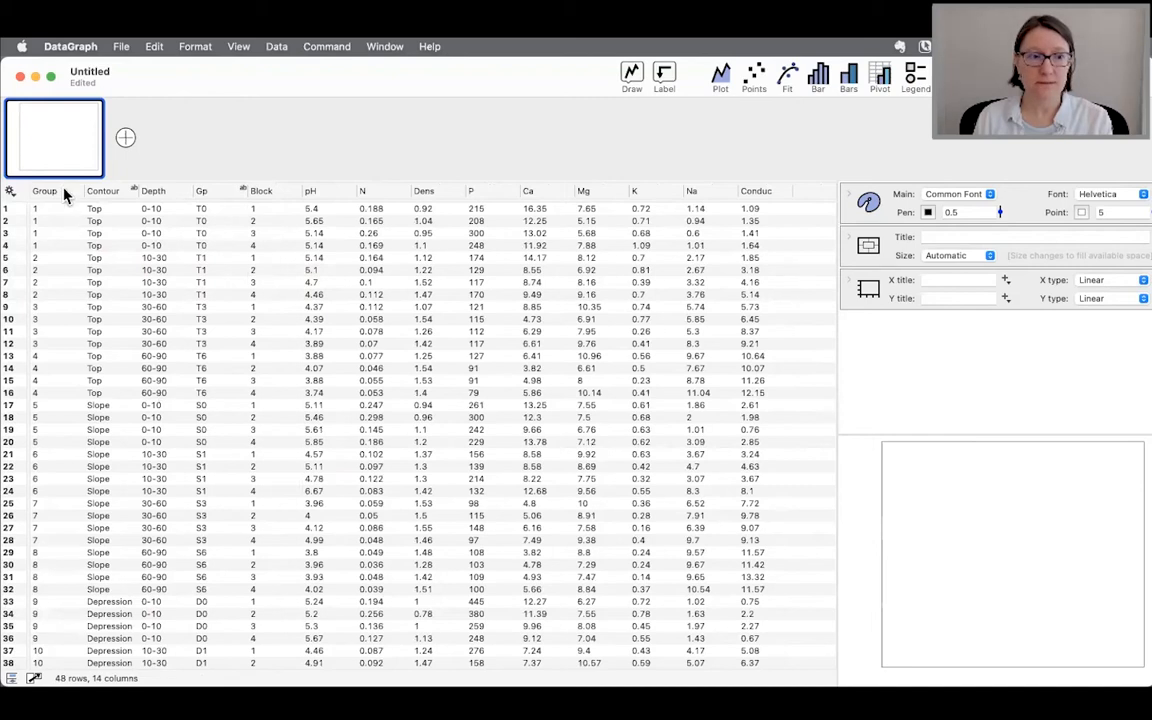
left_click_drag(64, 197, 270, 193)
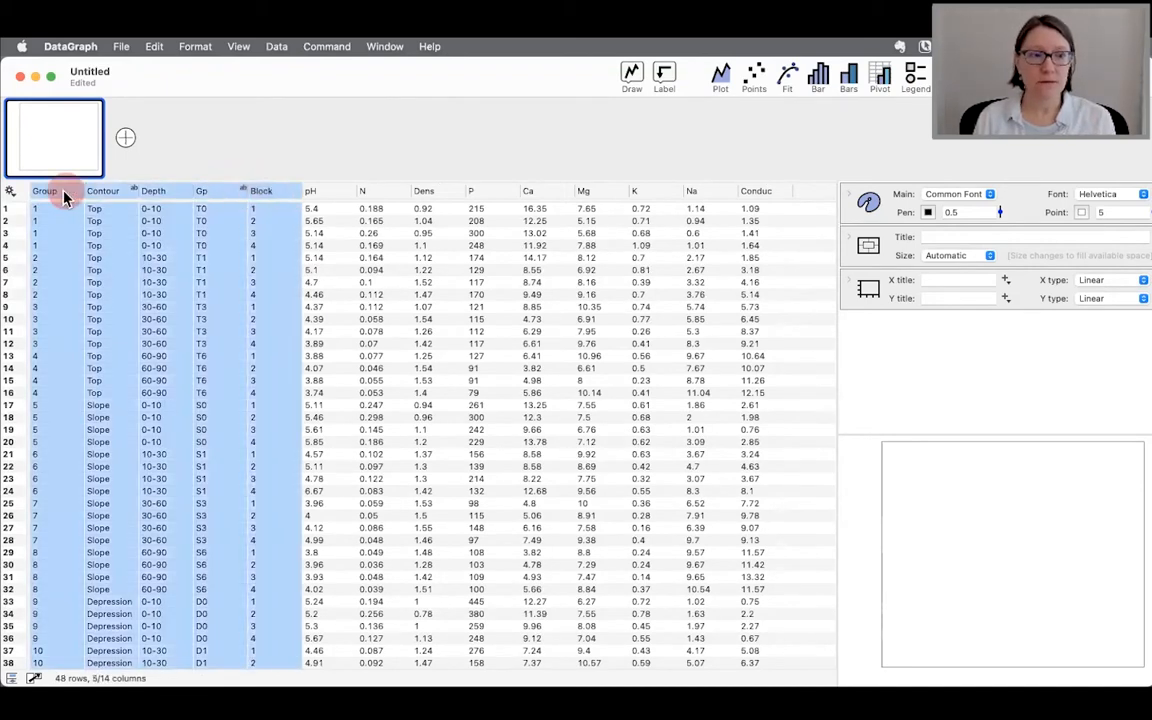
left_click(10, 190)
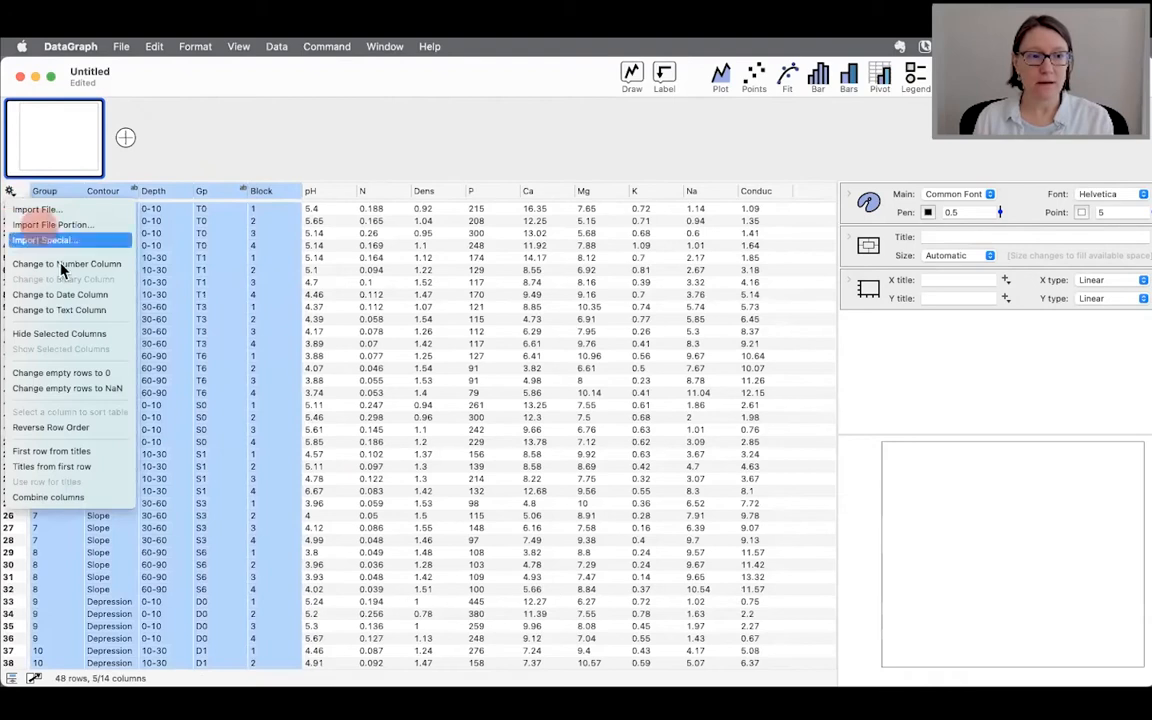
left_click(77, 333)
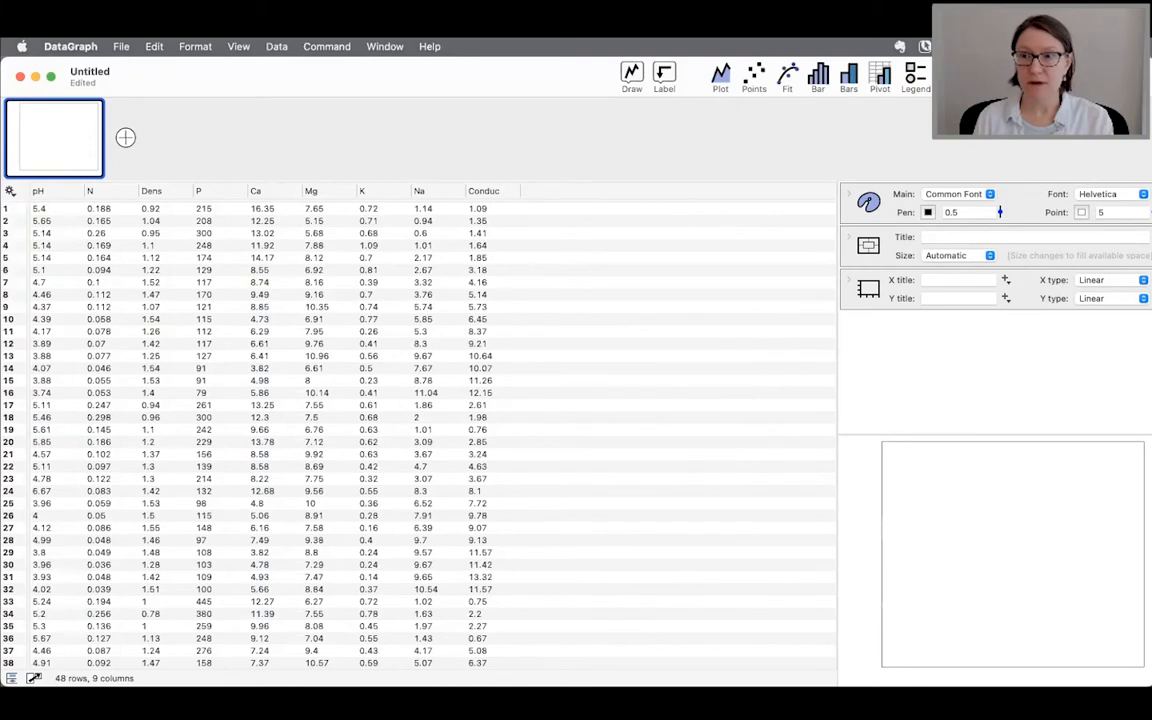
left_click(1110, 76)
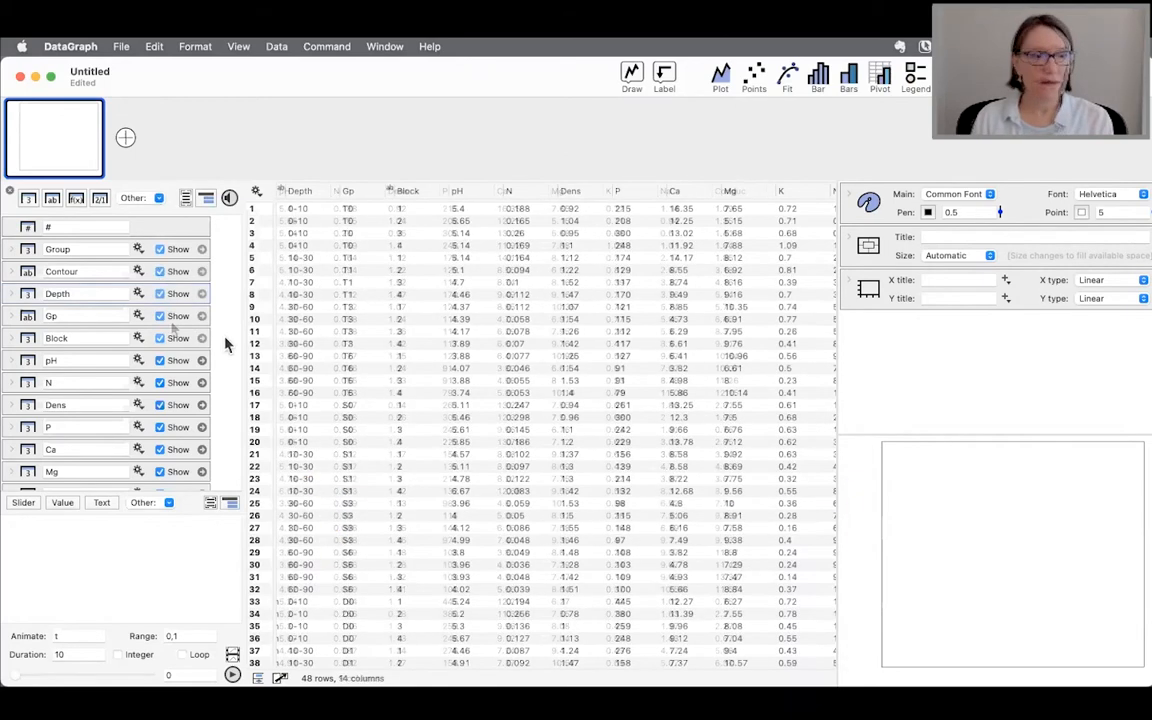
Move the Dens and Conduc columns ahead of N in the table, and select the N through Na columns.
scroll(226, 386, "down", 2)
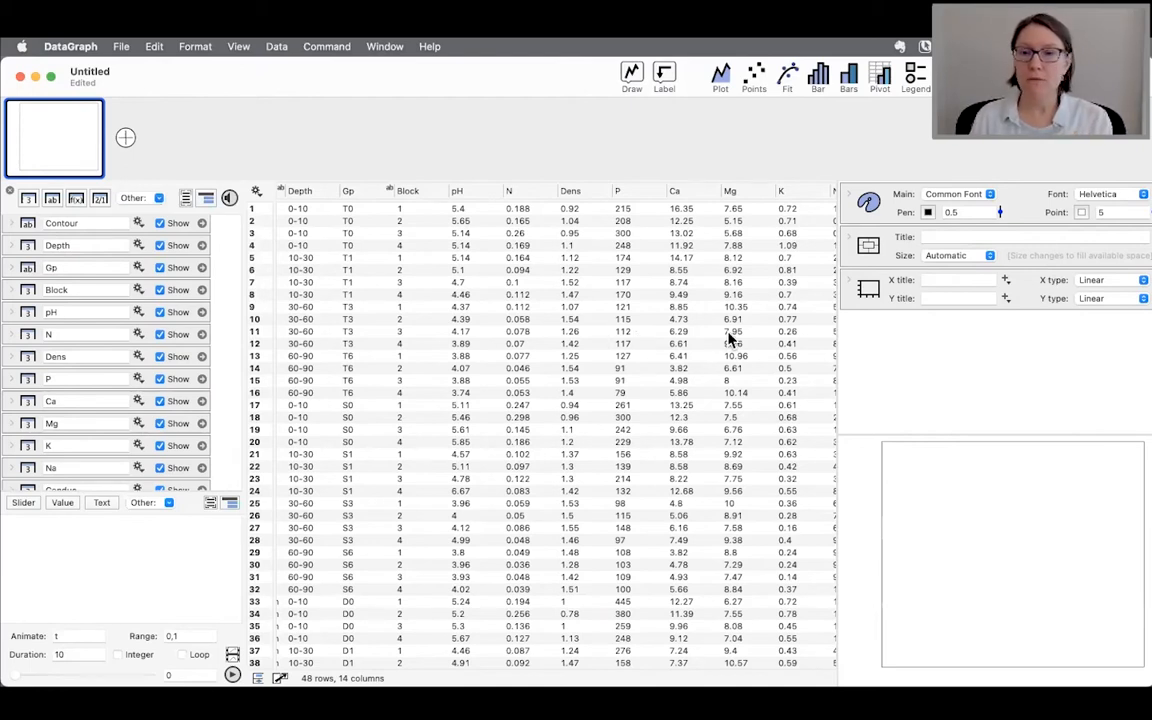
scroll(730, 336, "right", 2)
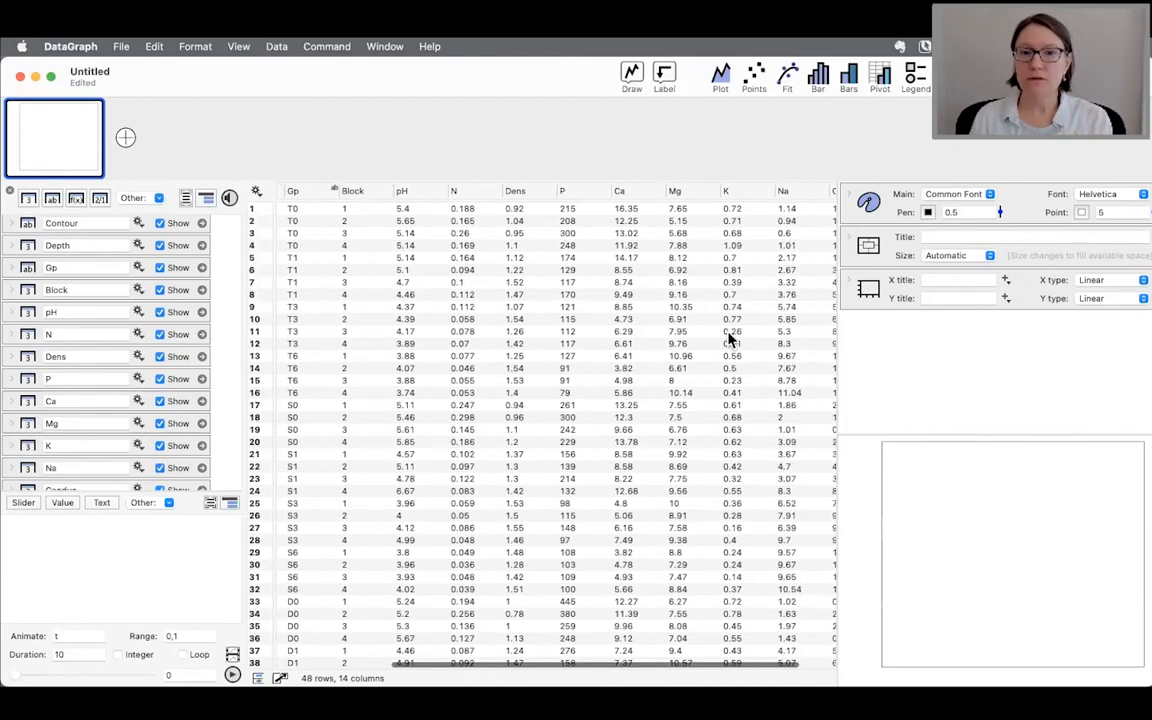
left_click(471, 190)
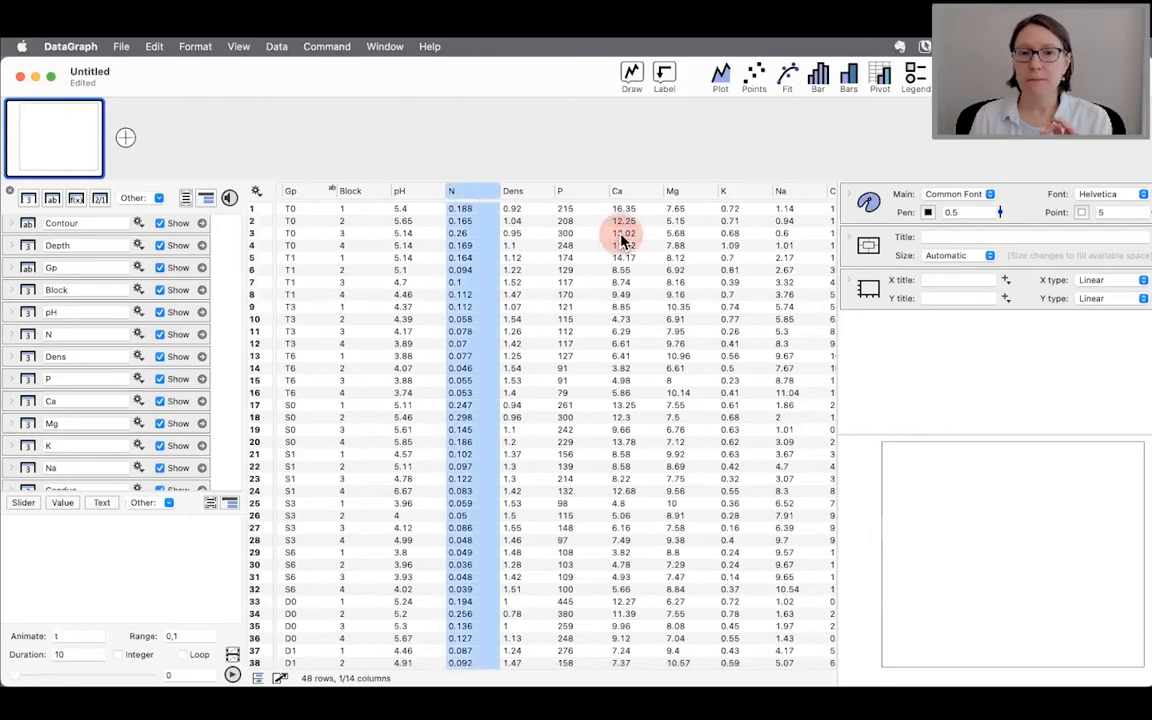
scroll(622, 236, "right", 1)
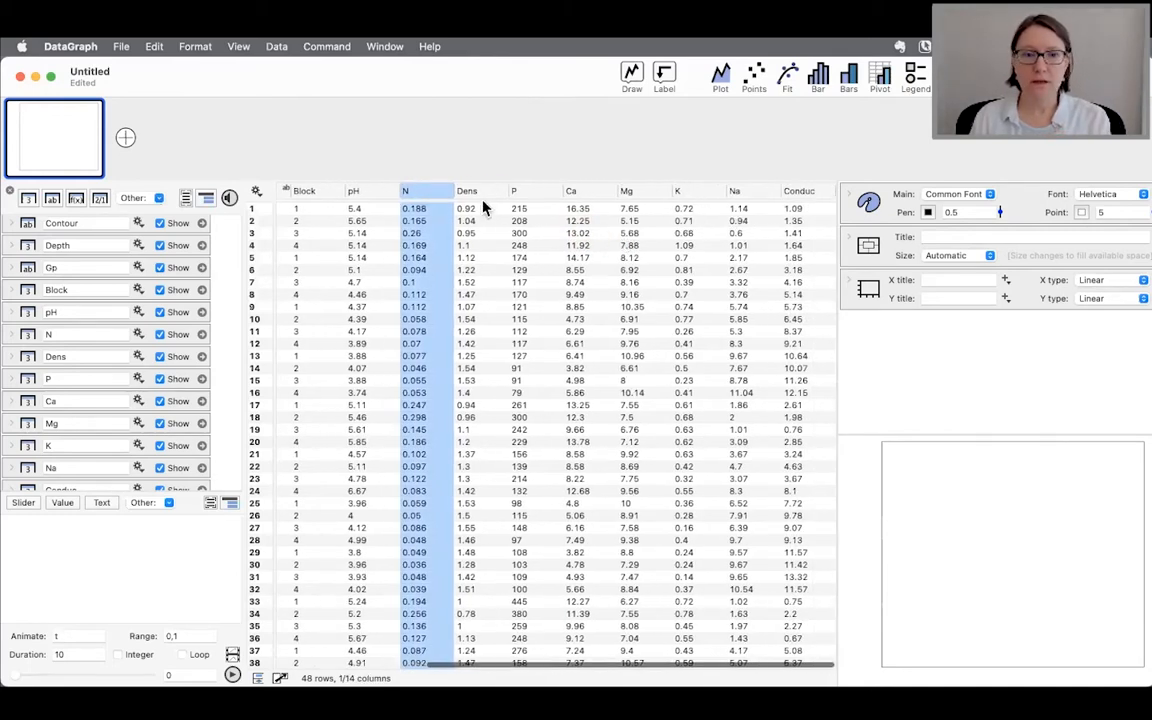
left_click_drag(489, 193, 407, 200)
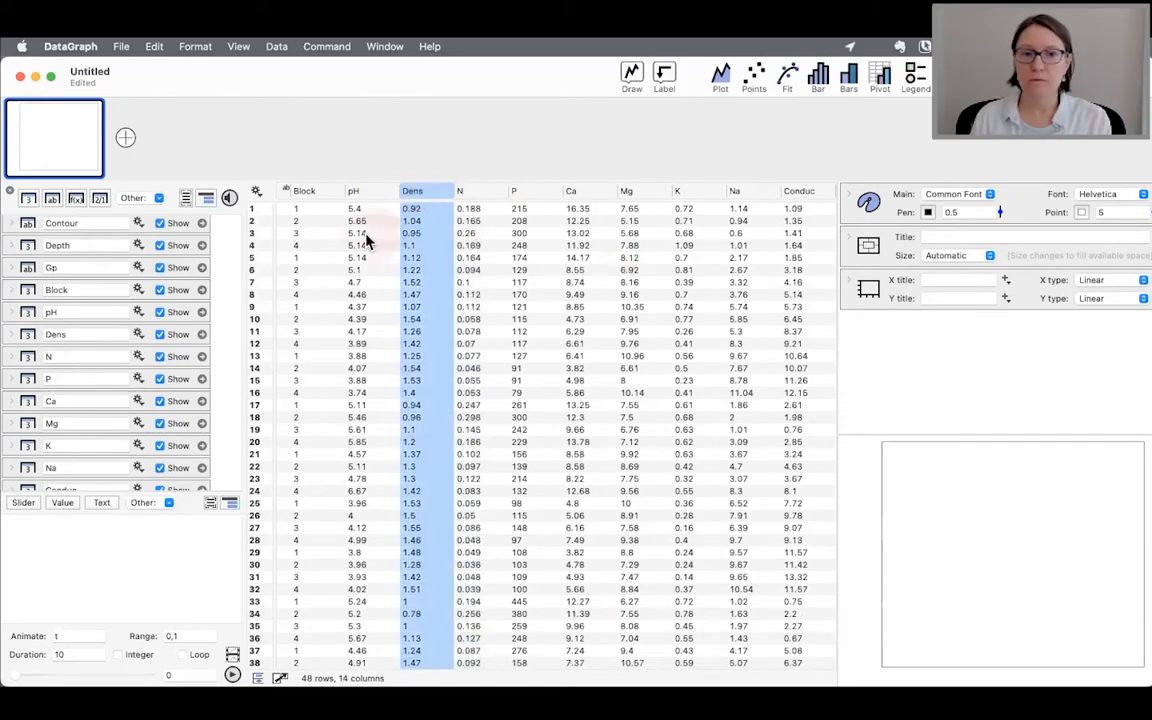
left_click_drag(812, 193, 473, 198)
left_click(528, 193)
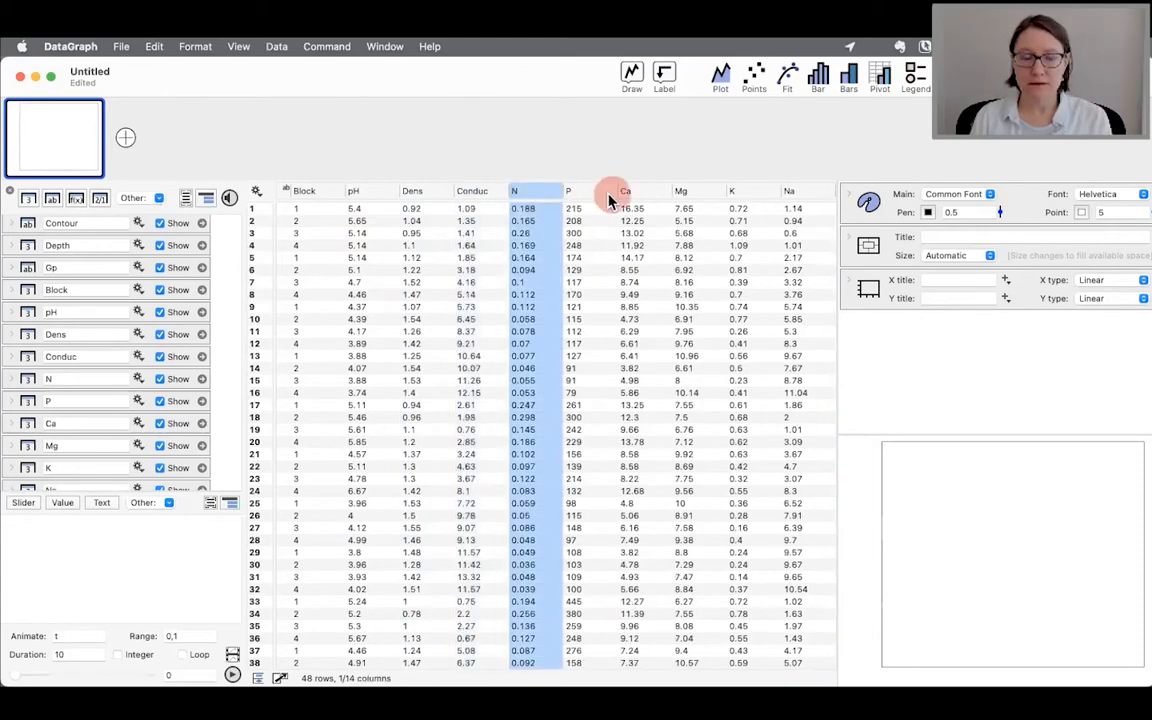
left_click(733, 191, "shift")
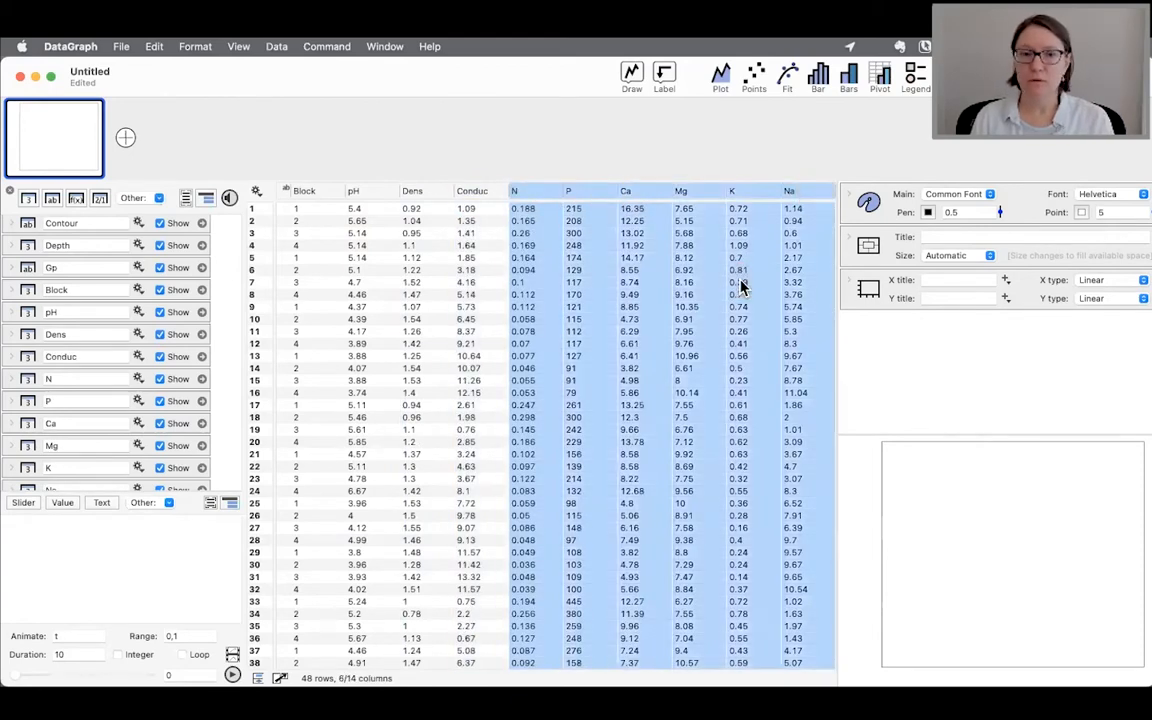
Select the Group through Conduc columns in the data table and hide them.
scroll(740, 283, "left", 5)
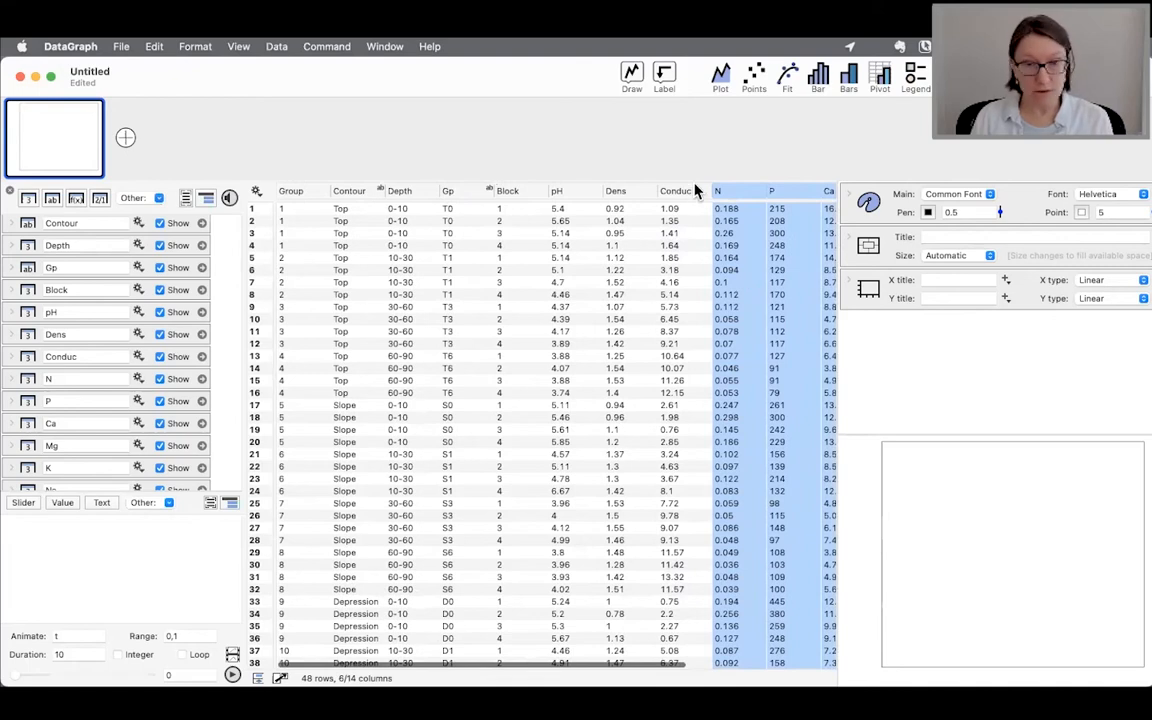
left_click(686, 191)
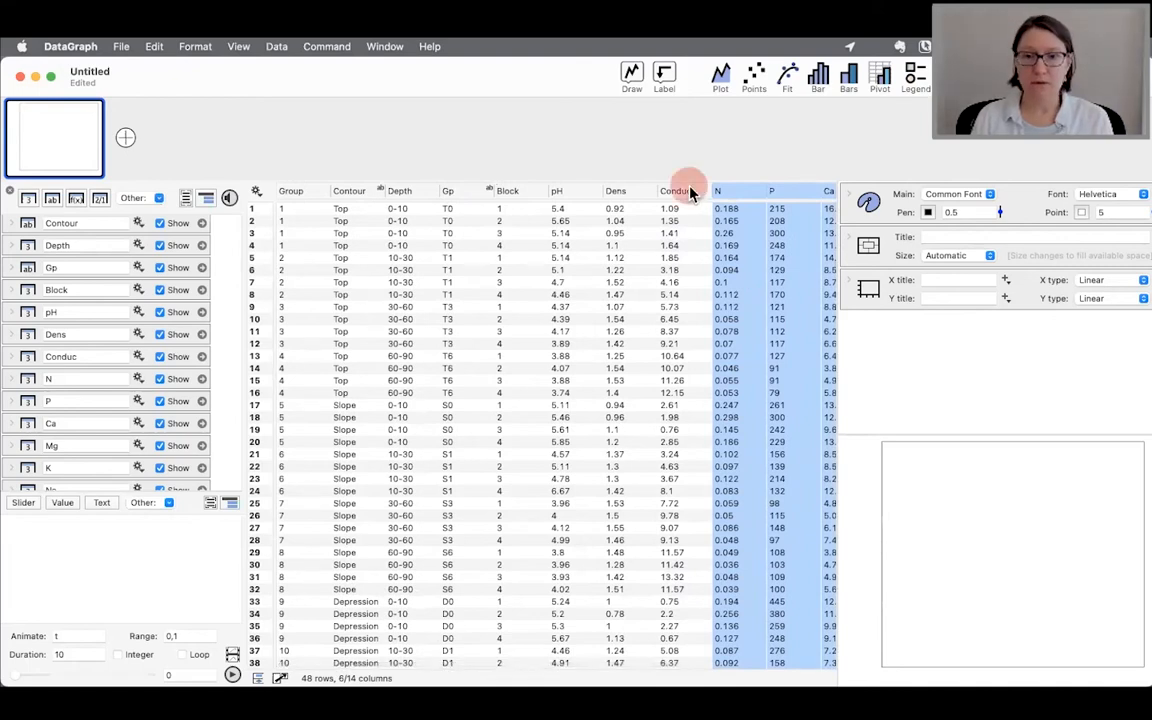
left_click(290, 191, "shift")
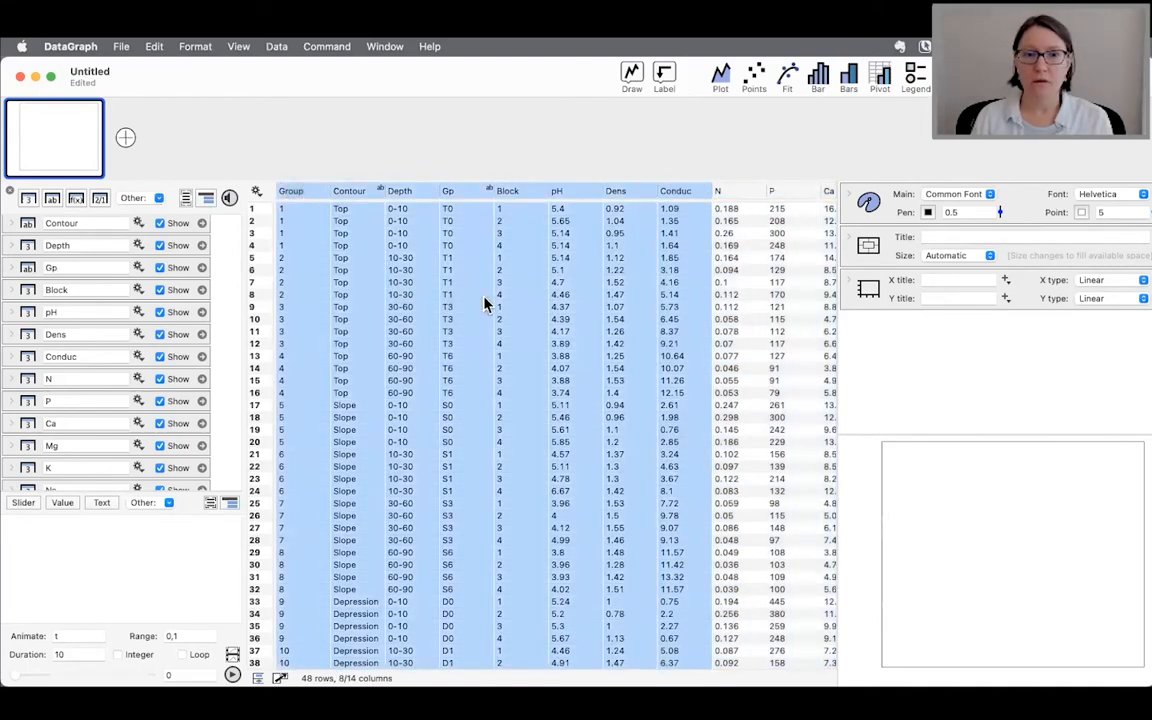
scroll(483, 301, "right", 3)
scroll(483, 301, "left", 3)
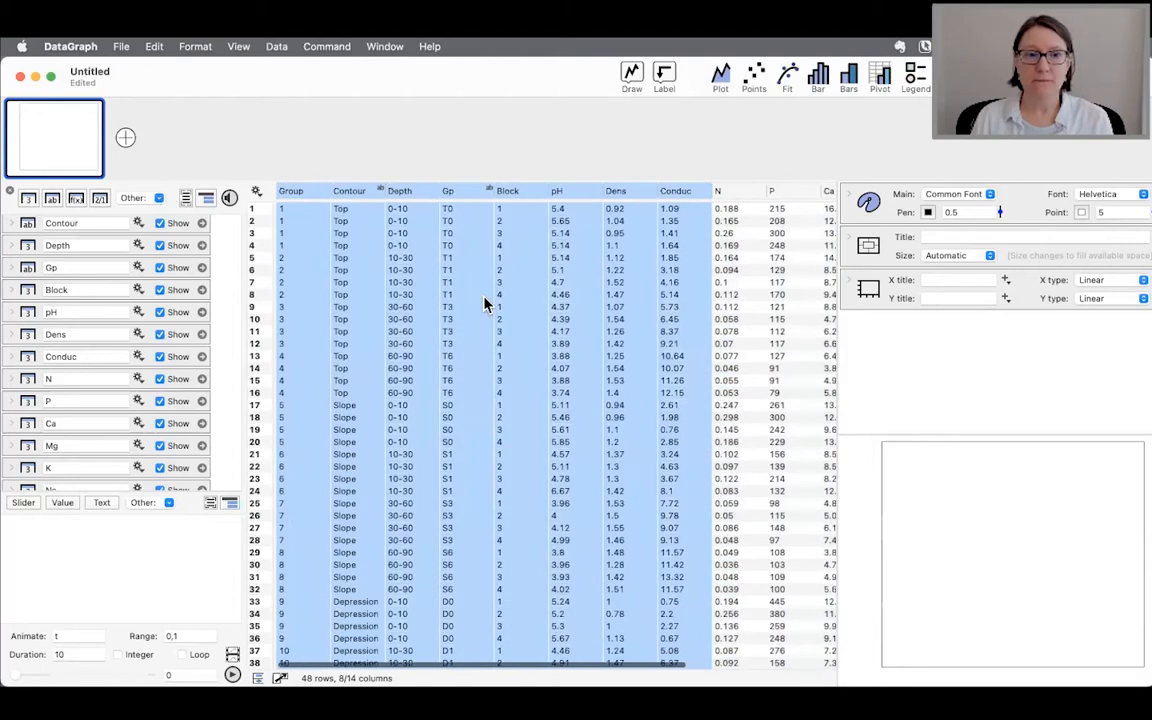
left_click(256, 192)
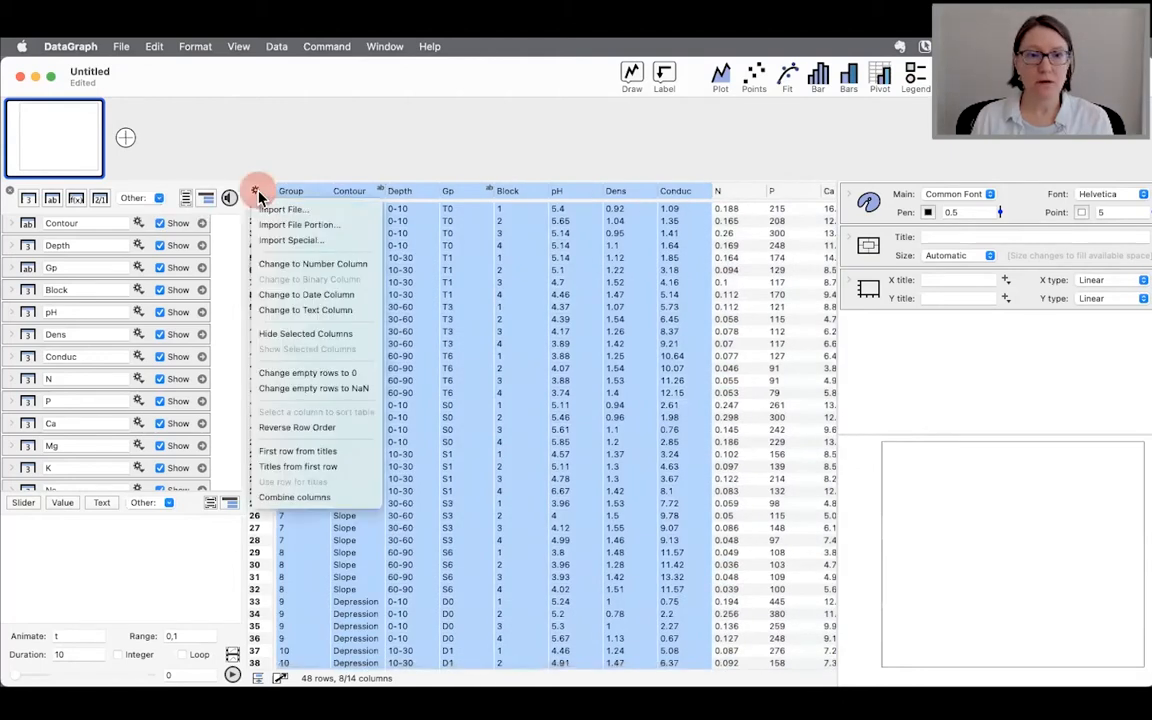
left_click(305, 334)
Group the N through Na columns in the column list and name the group "Elemental Data".
scroll(225, 353, "down", 1)
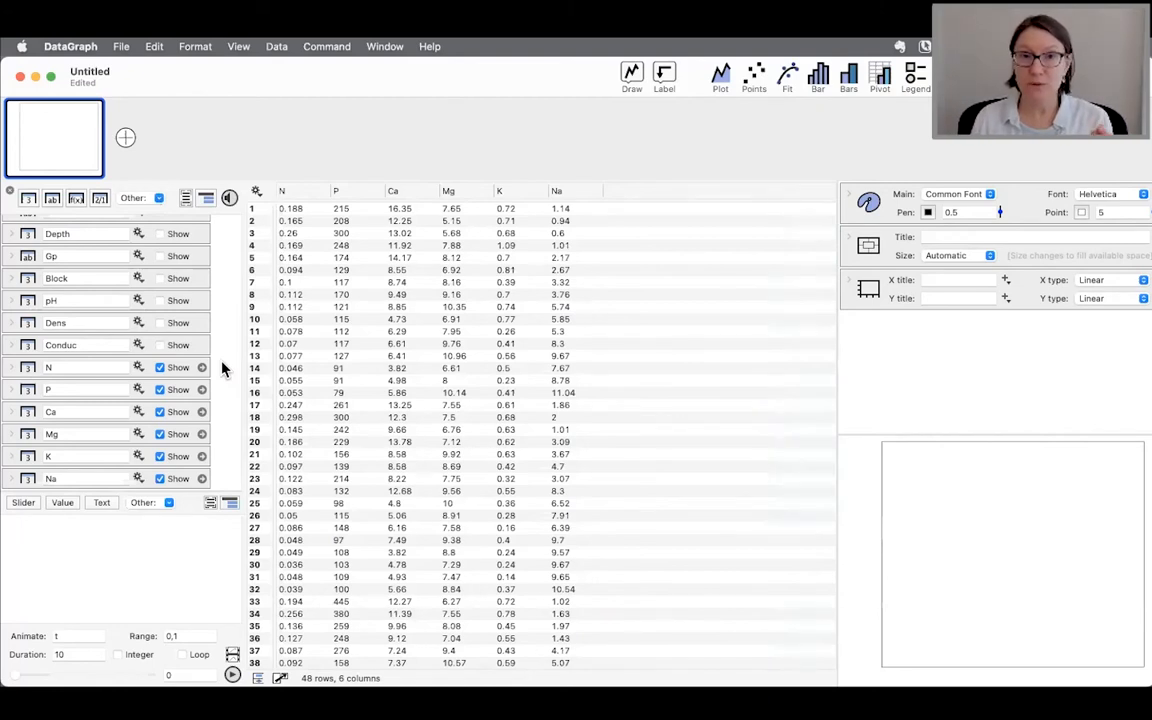
left_click_drag(220, 368, 44, 482)
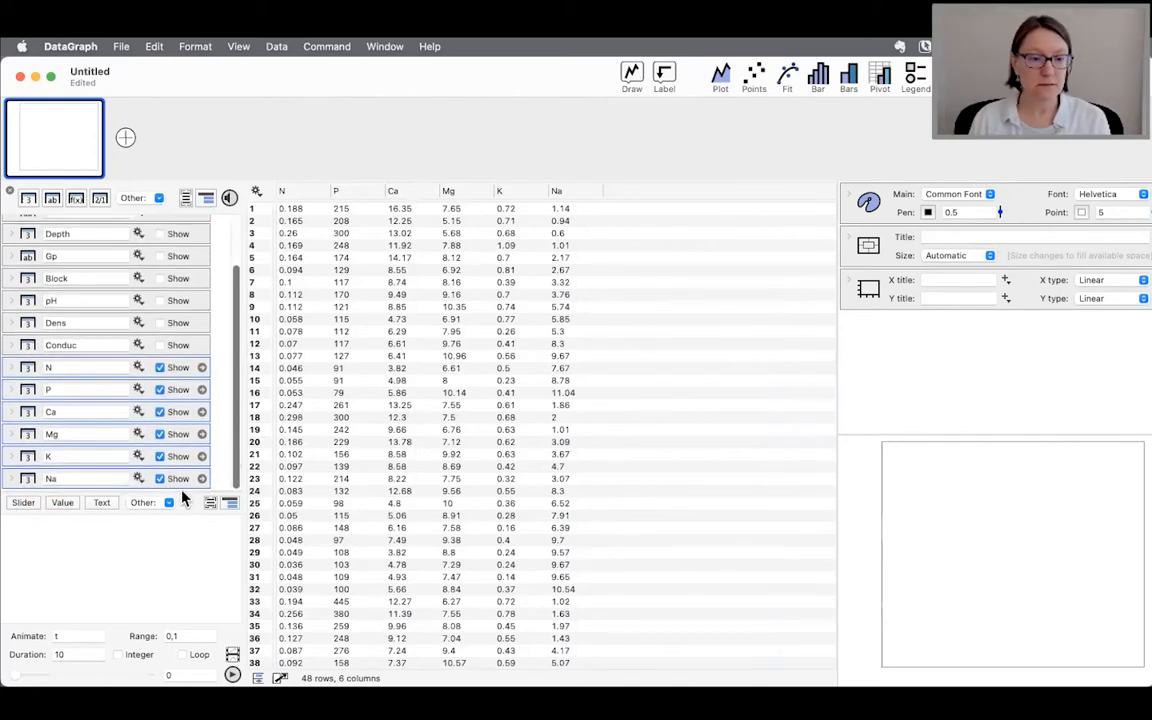
scroll(185, 495, "up", 2)
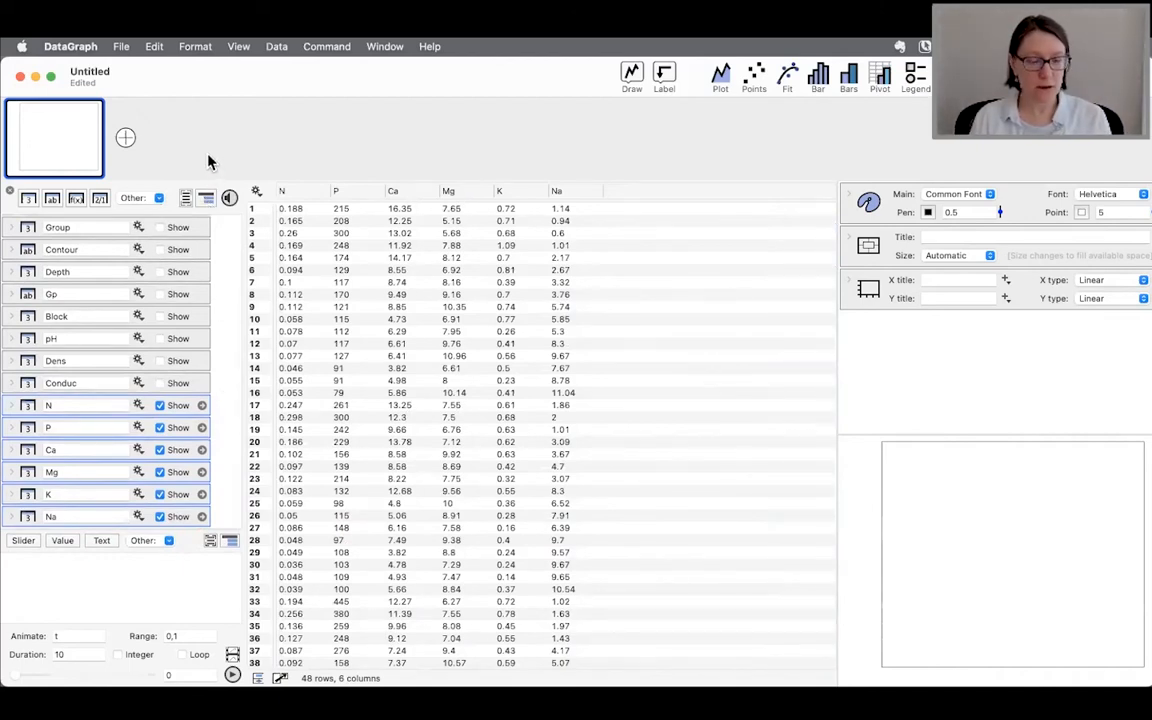
left_click(207, 197)
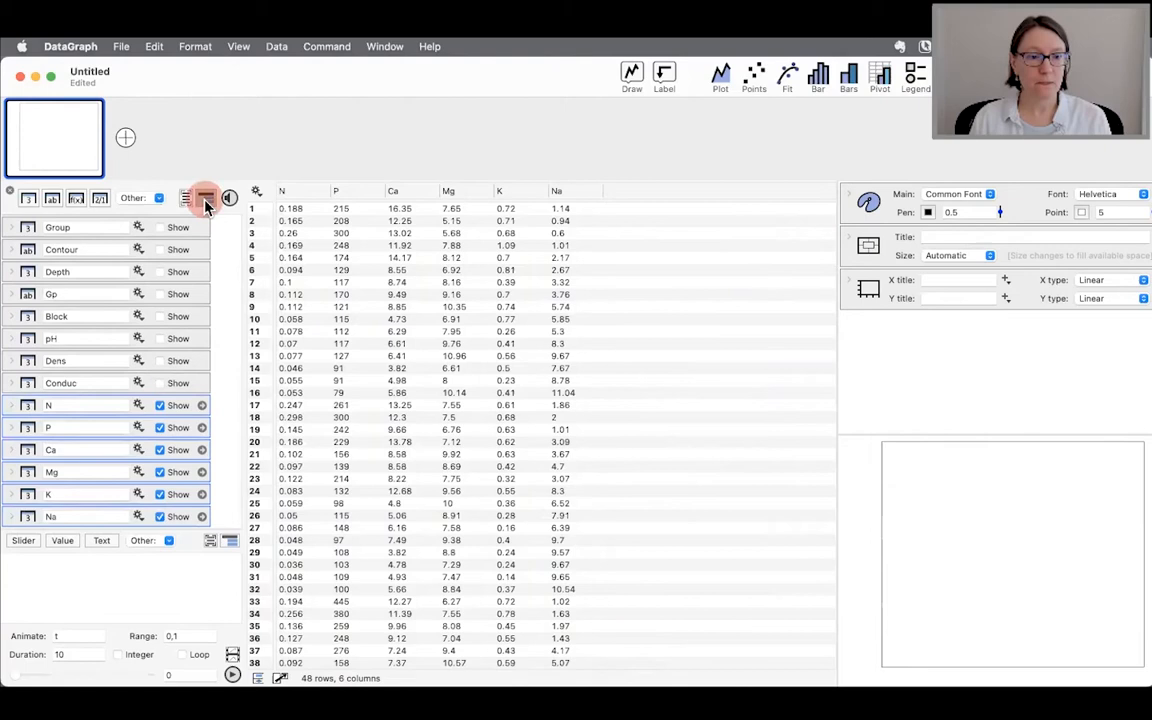
scroll(200, 430, "down", 2)
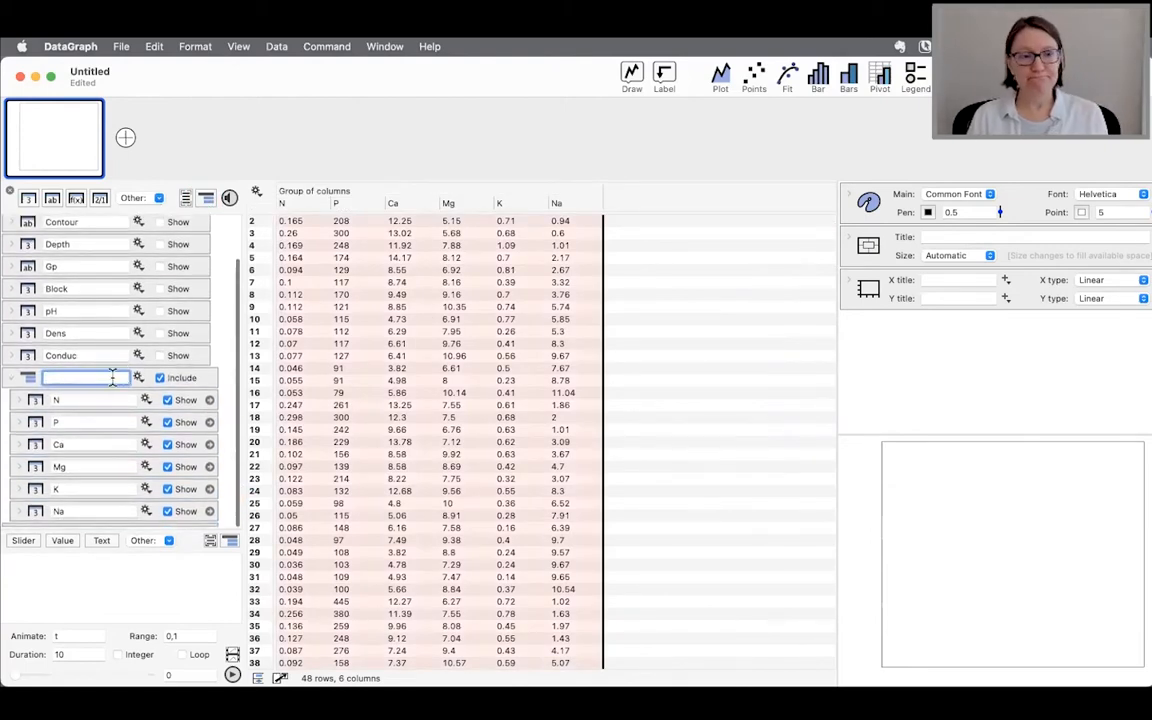
type("Elemental Data")
left_click(220, 379)
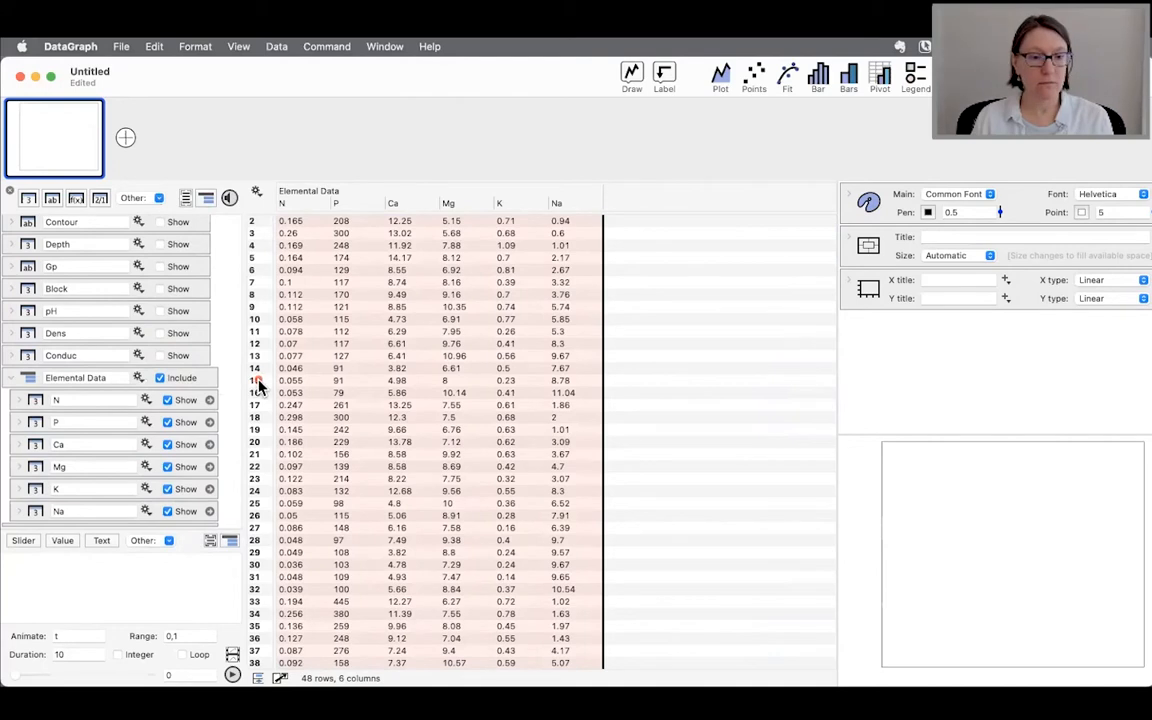
left_click(158, 378)
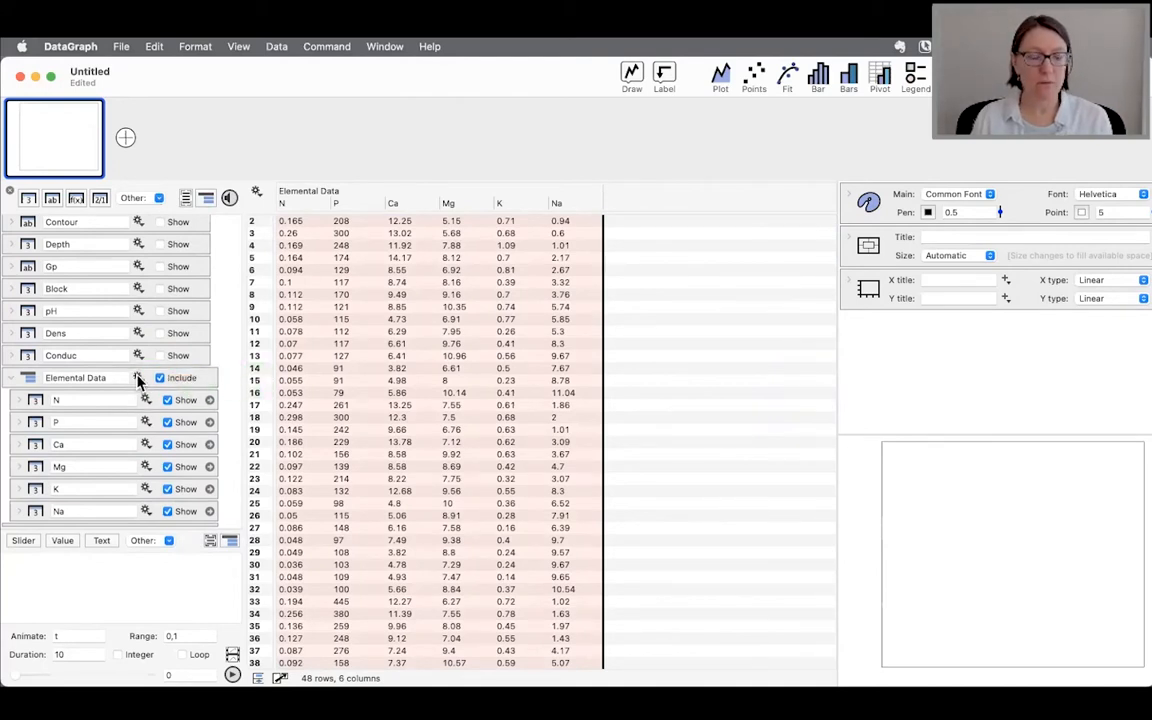
Normalize all columns of the Elemental Data group and look through the resulting columns beside the originals.
left_click(138, 378)
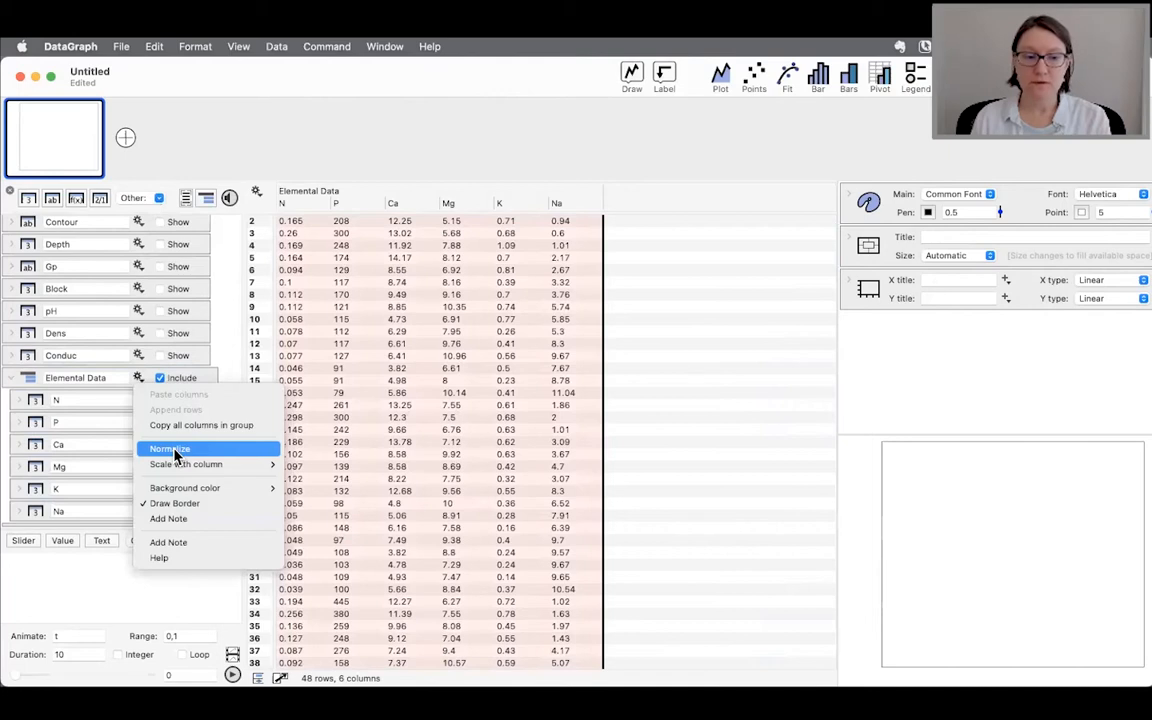
mouse_move(176, 469)
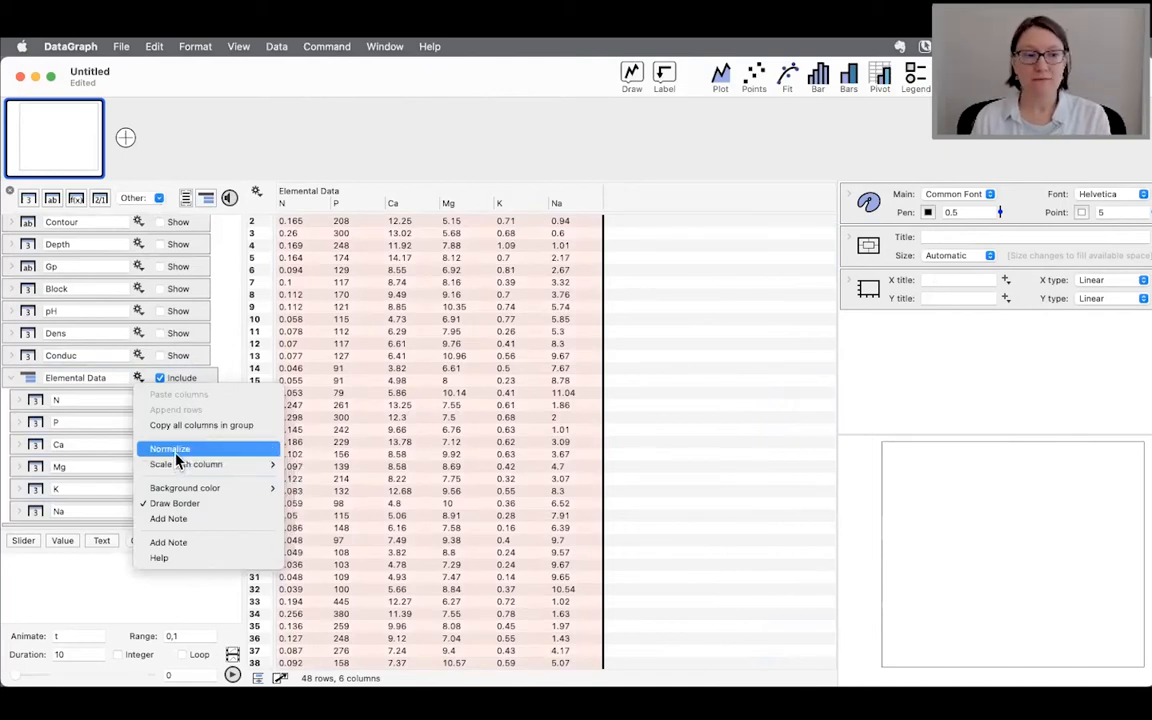
left_click(176, 454)
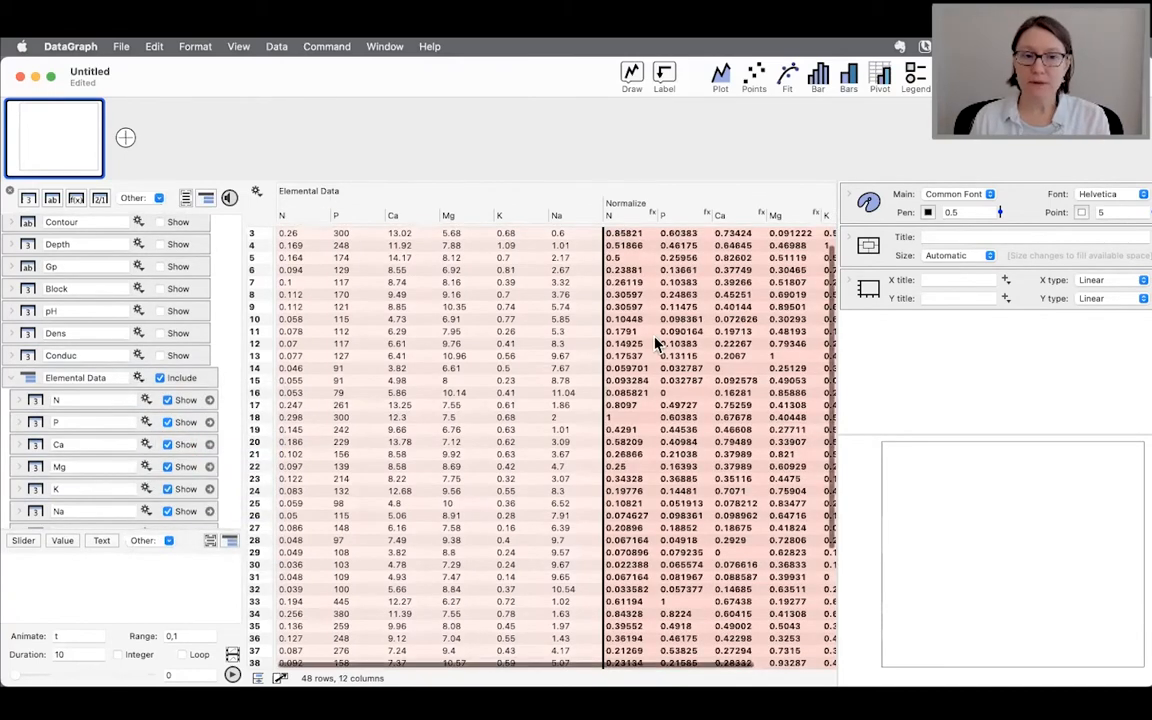
scroll(657, 343, "right", 2)
scroll(444, 343, "left", 2)
scroll(444, 343, "up", 1)
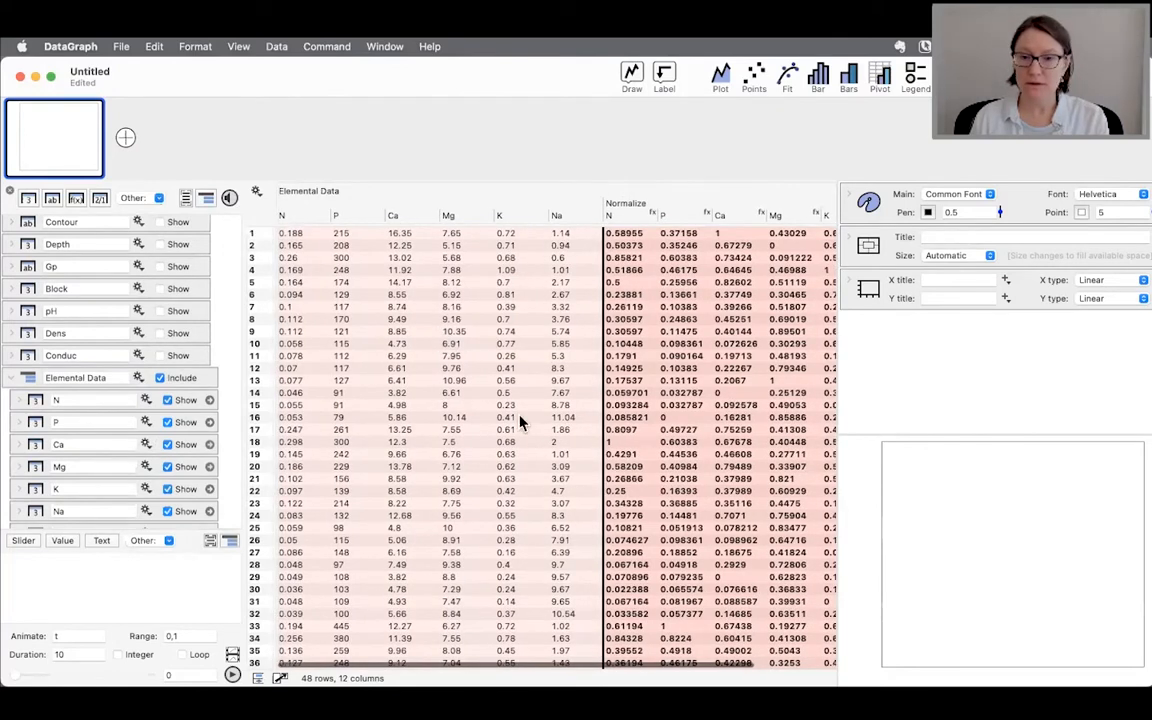
scroll(470, 380, "right", 2)
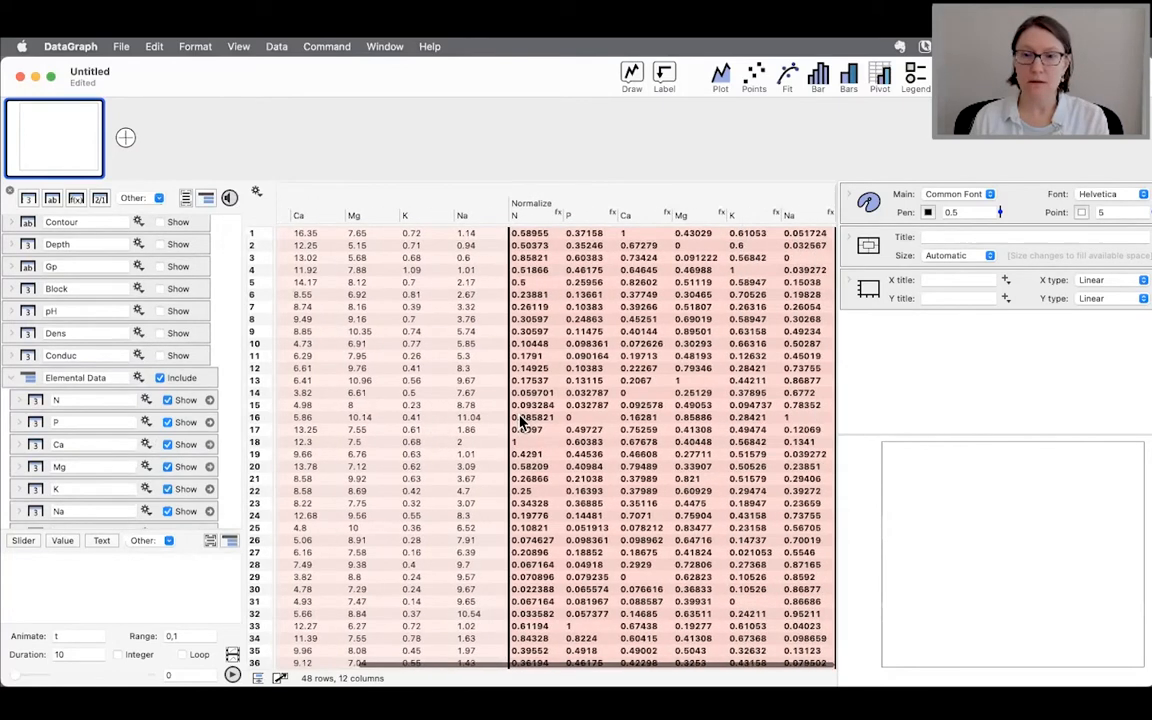
Compare the normalized and original N columns, and examine the mapping shortcuts offered for the original N column.
left_click(527, 212)
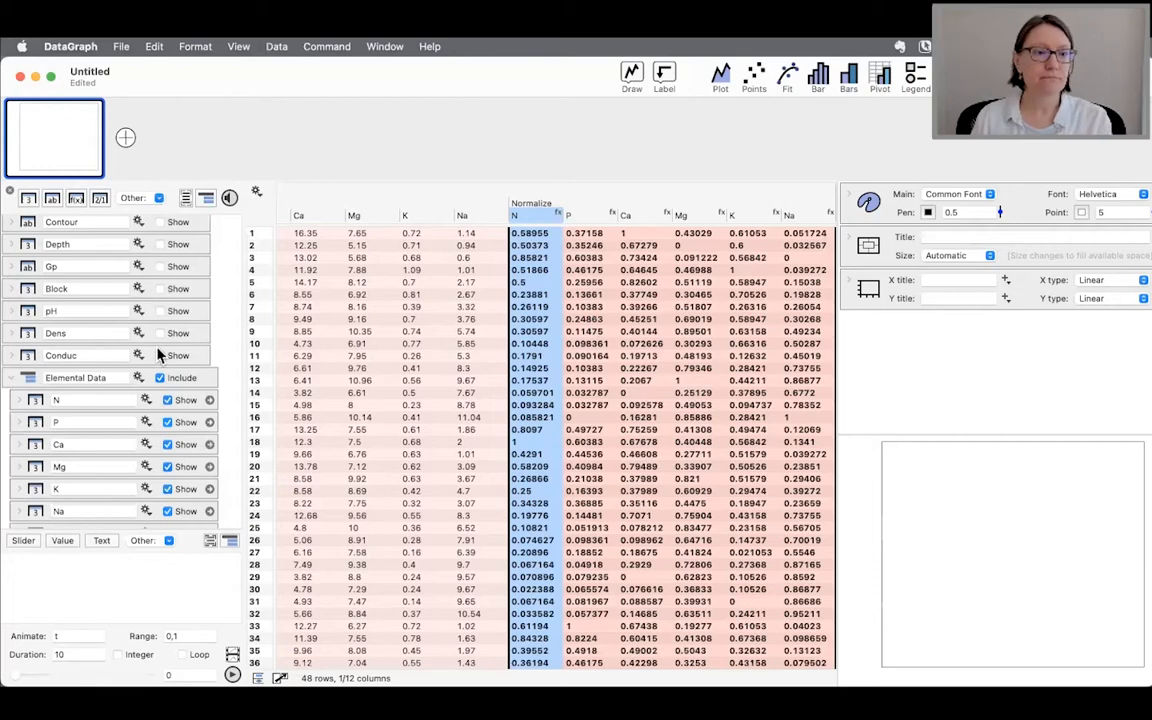
scroll(107, 412, "down", 2)
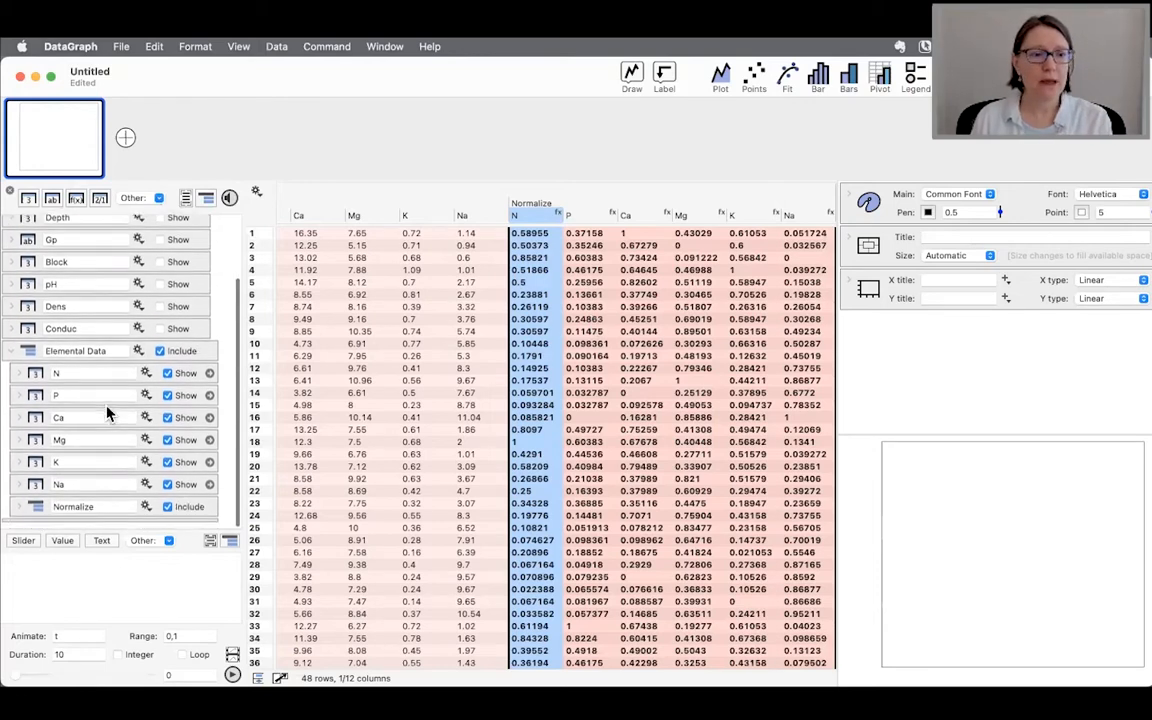
scroll(303, 358, "left", 5)
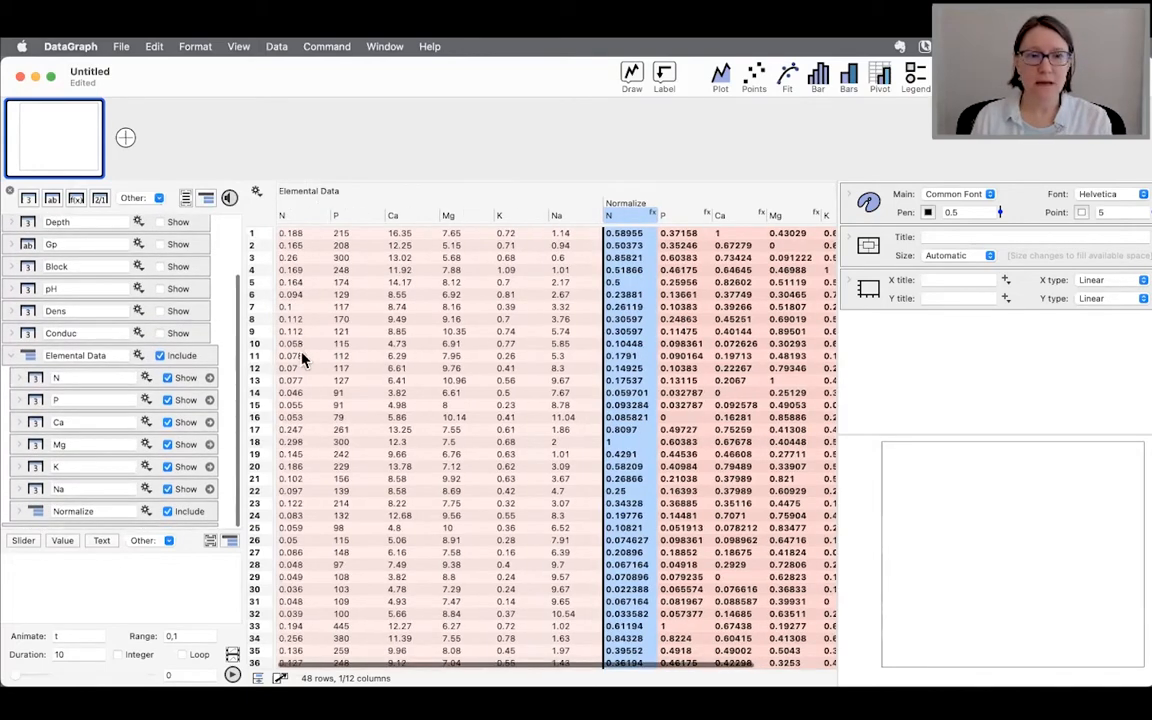
left_click(305, 216)
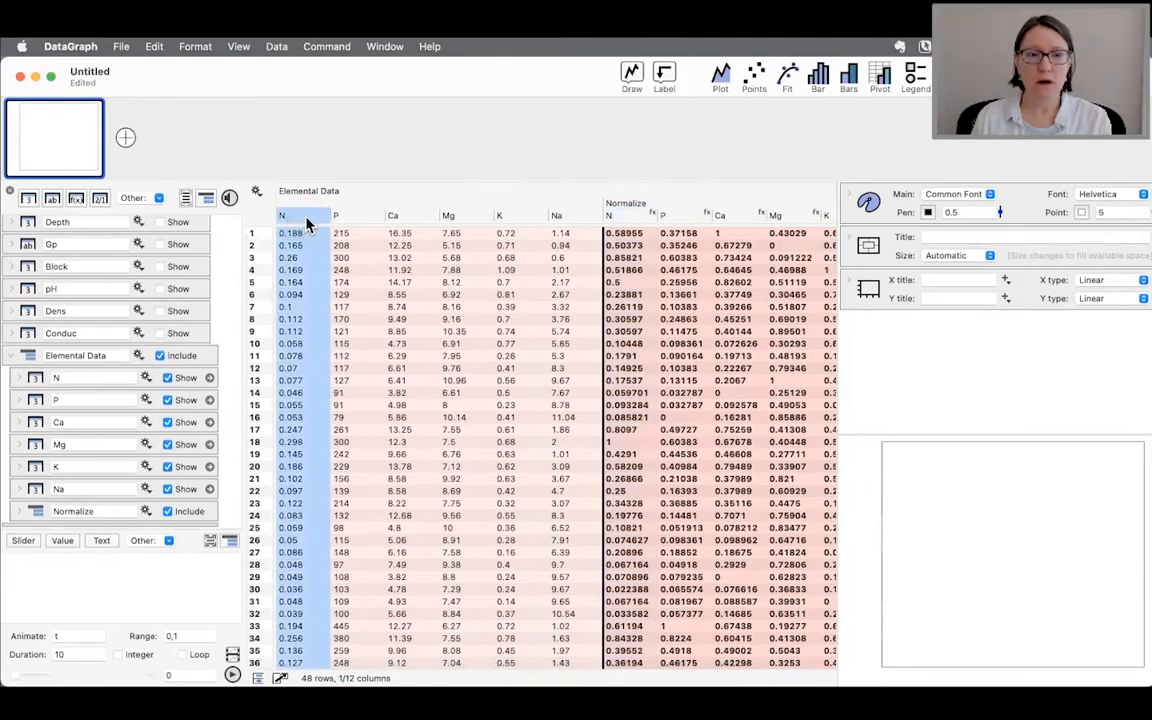
right_click(307, 222)
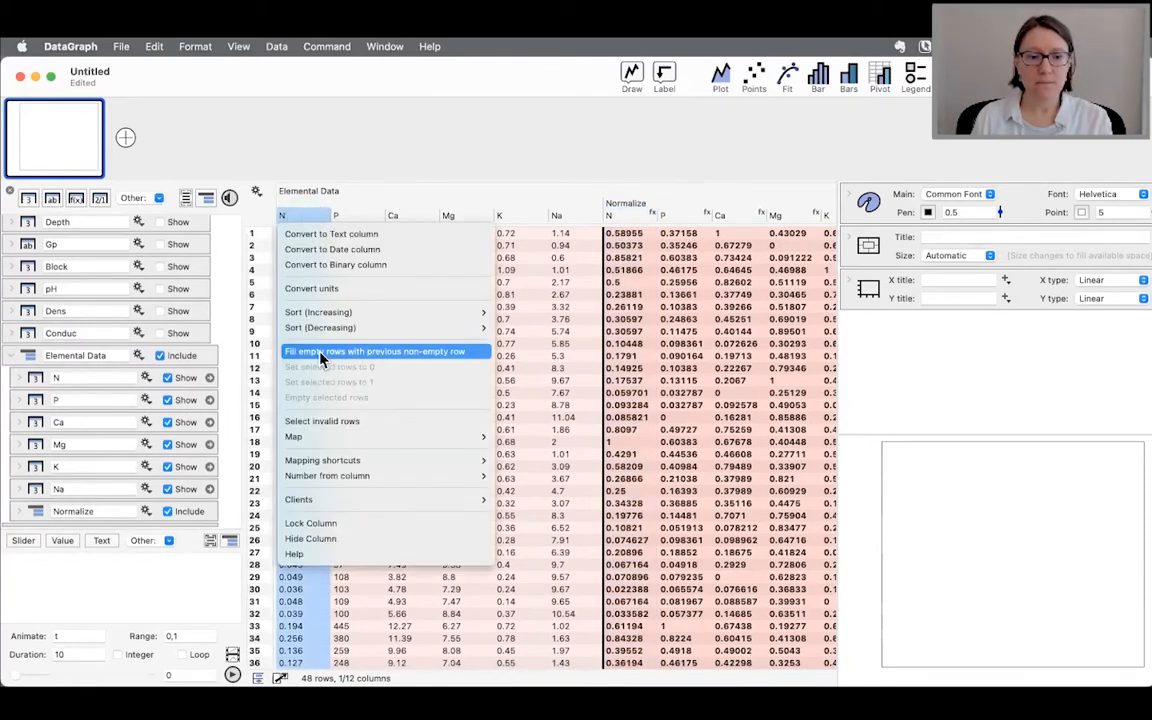
mouse_move(330, 468)
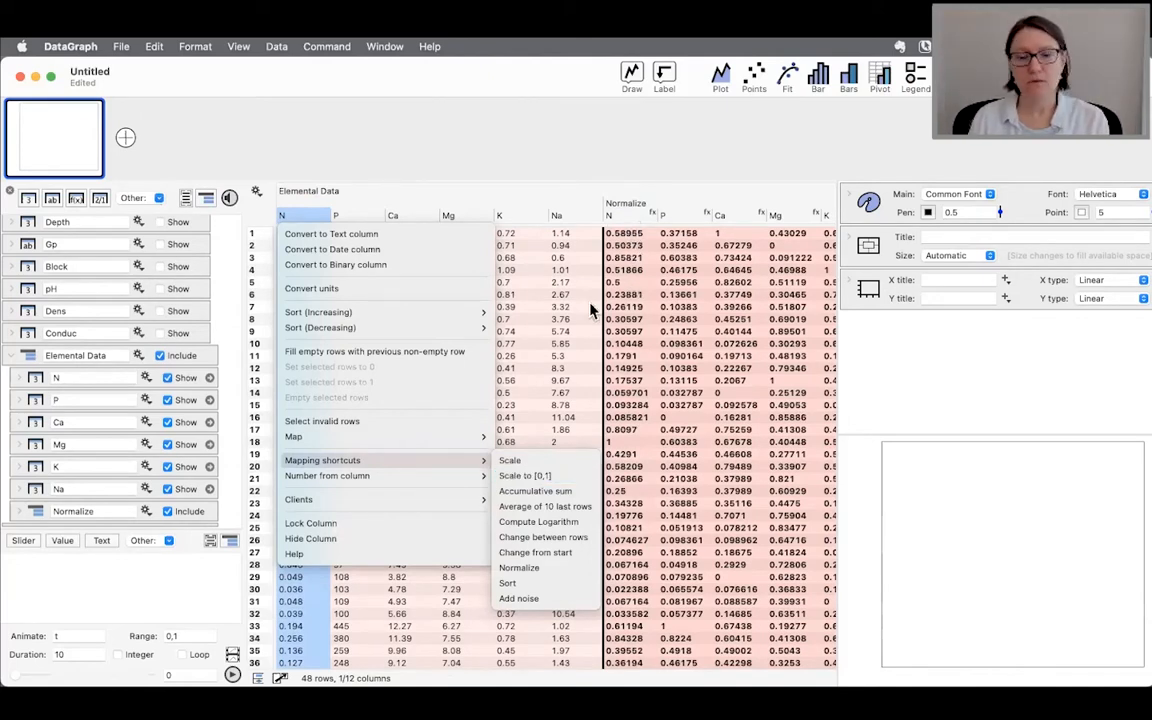
Expand the N column in the Normalize group and examine the formula that computes it.
left_click(632, 218)
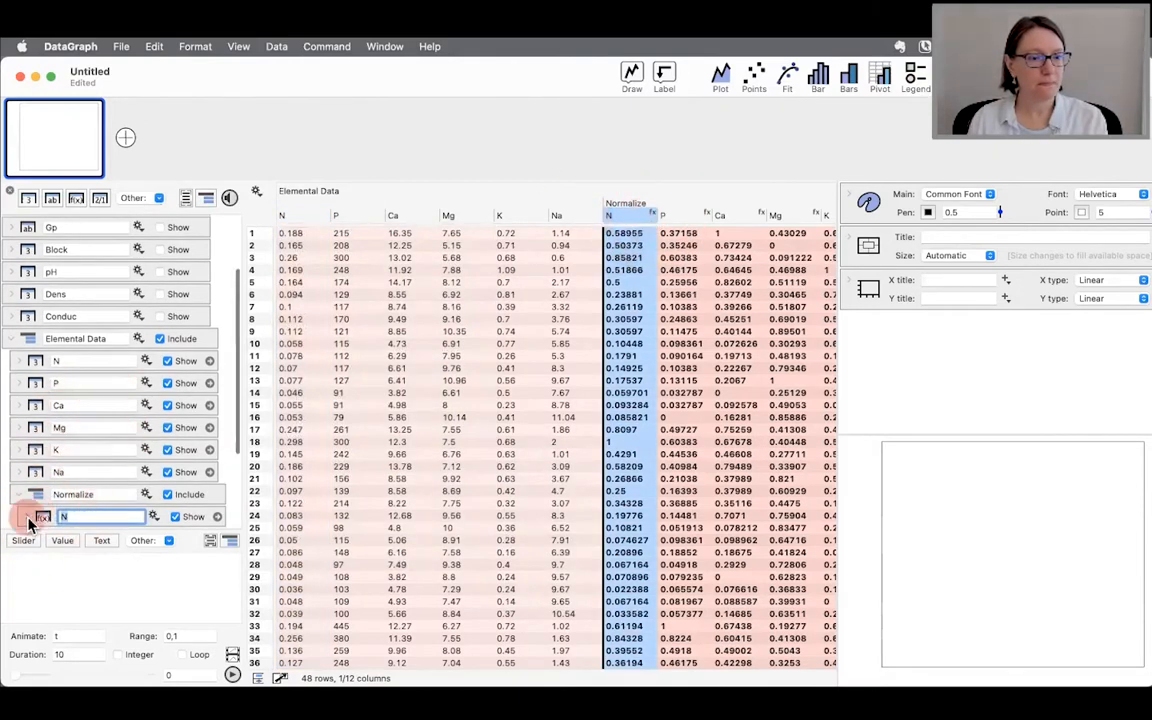
left_click(26, 512)
scroll(109, 414, "down", 1)
left_click(114, 400)
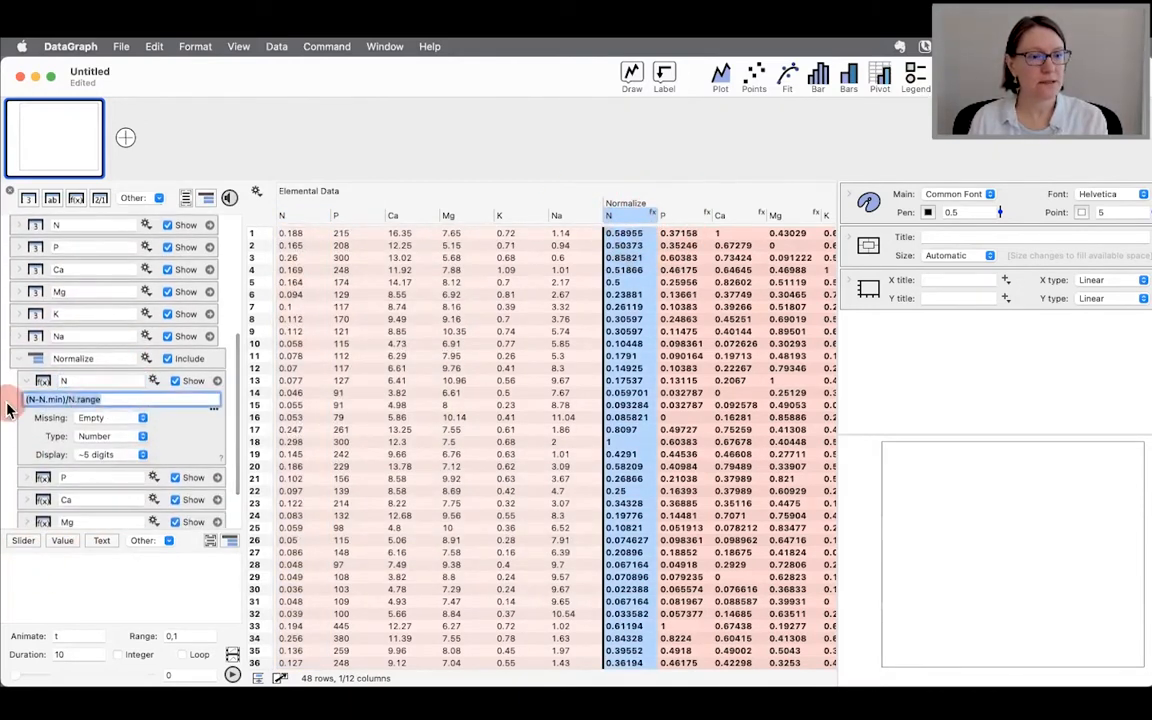
scroll(95, 398, "up", 3)
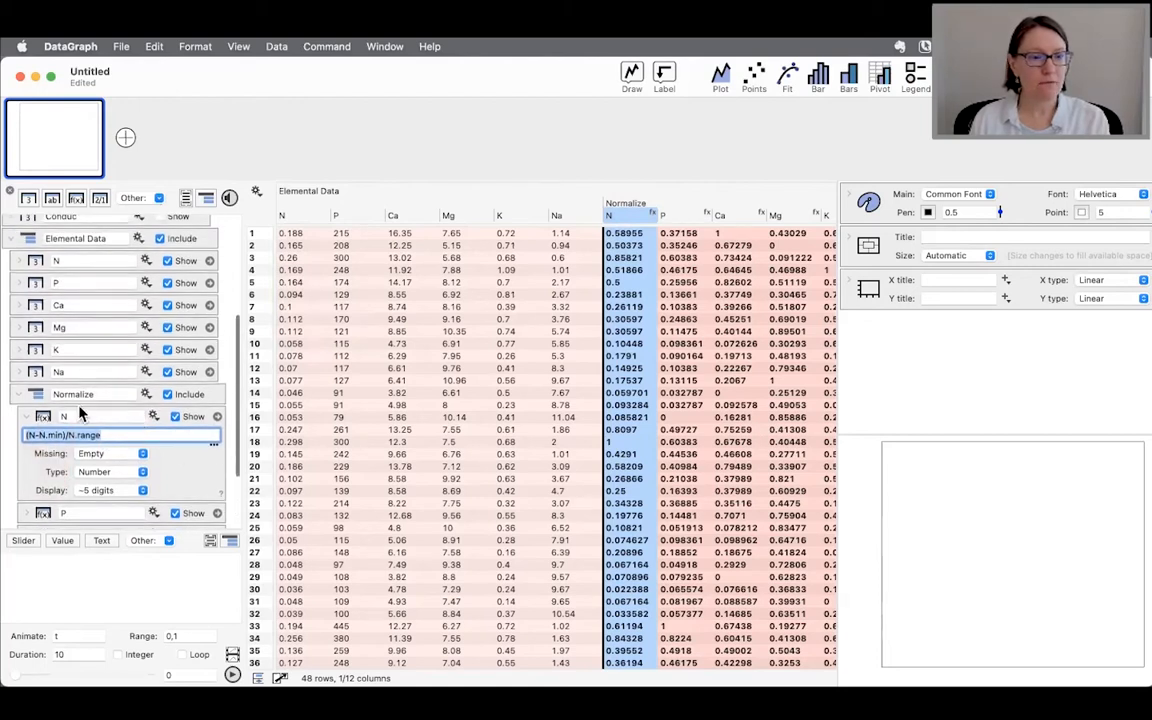
left_click(38, 398)
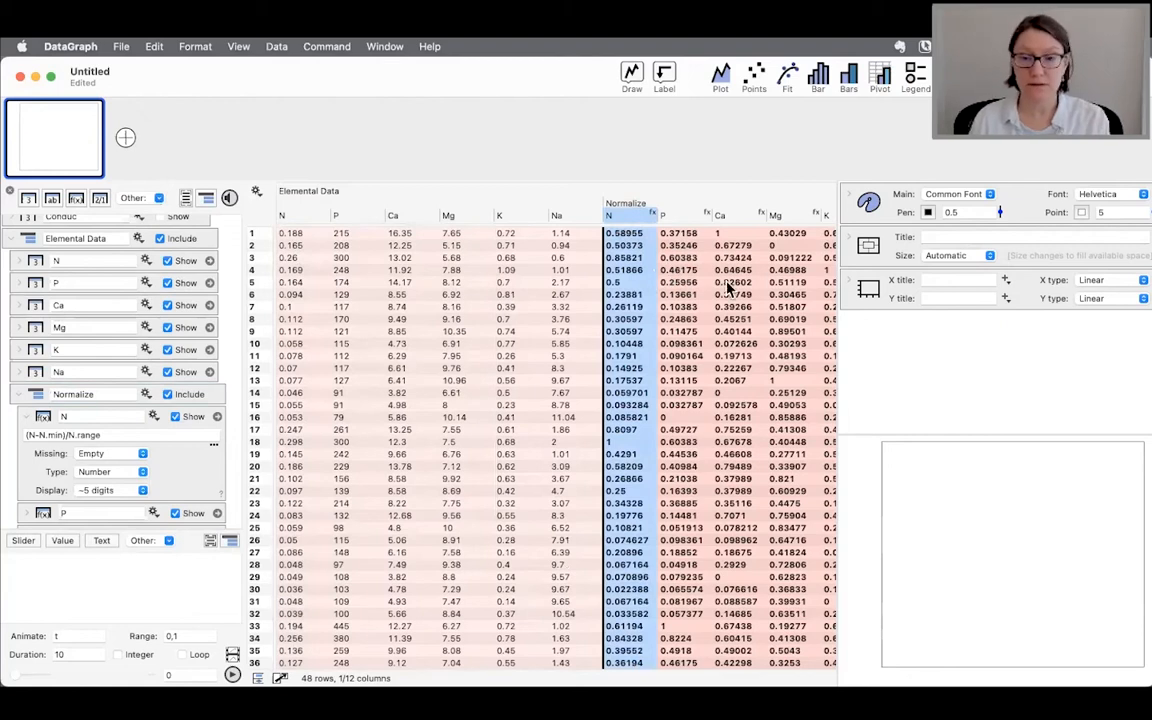
scroll(668, 272, "right", 3)
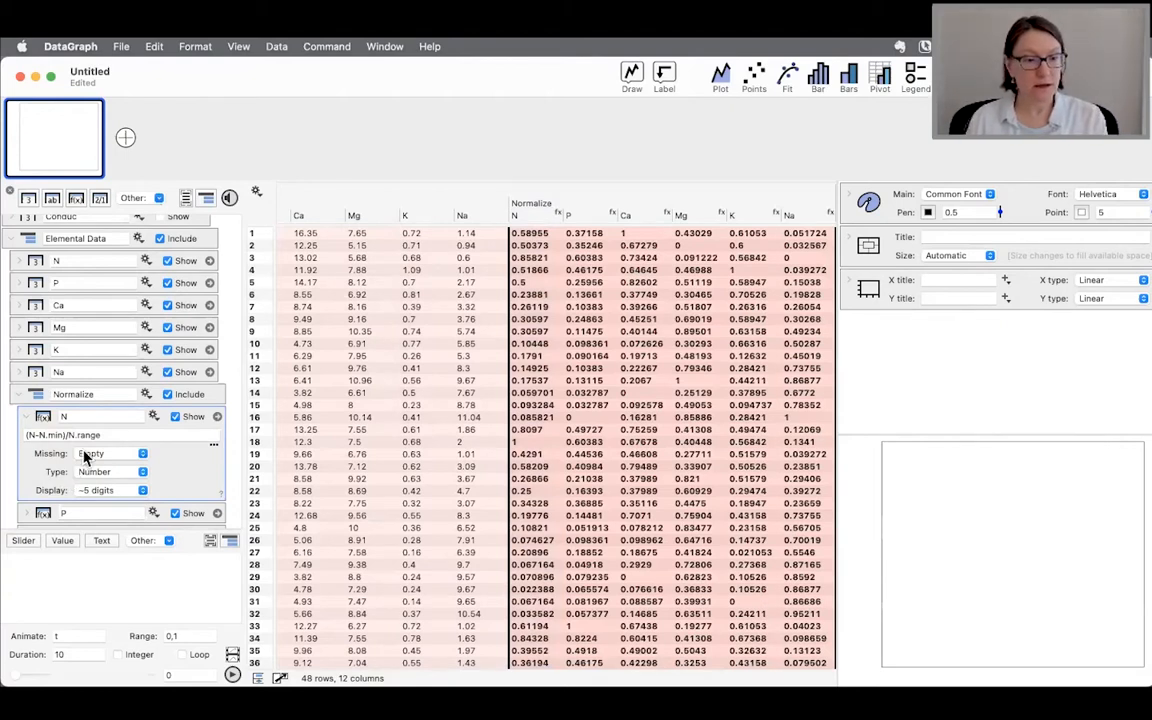
left_click_drag(117, 434, 5, 434)
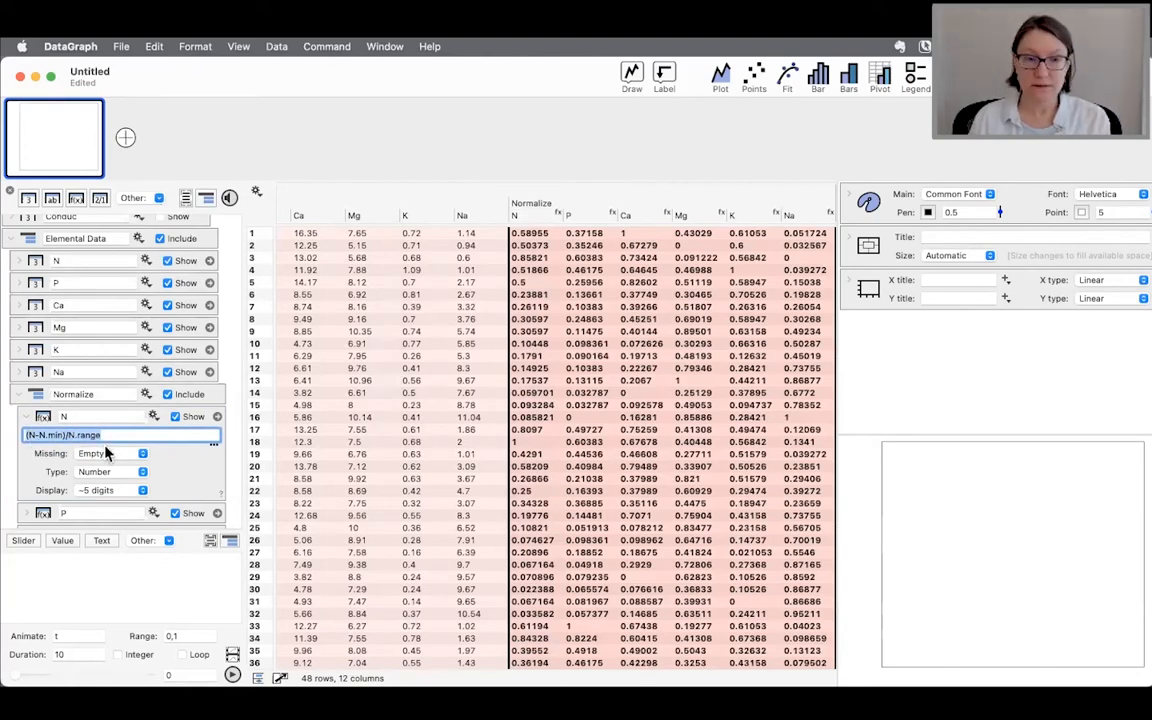
Add a Scale to [0,1] mapping of the original N column in the Elemental Data group.
left_click(145, 260)
mouse_move(185, 434)
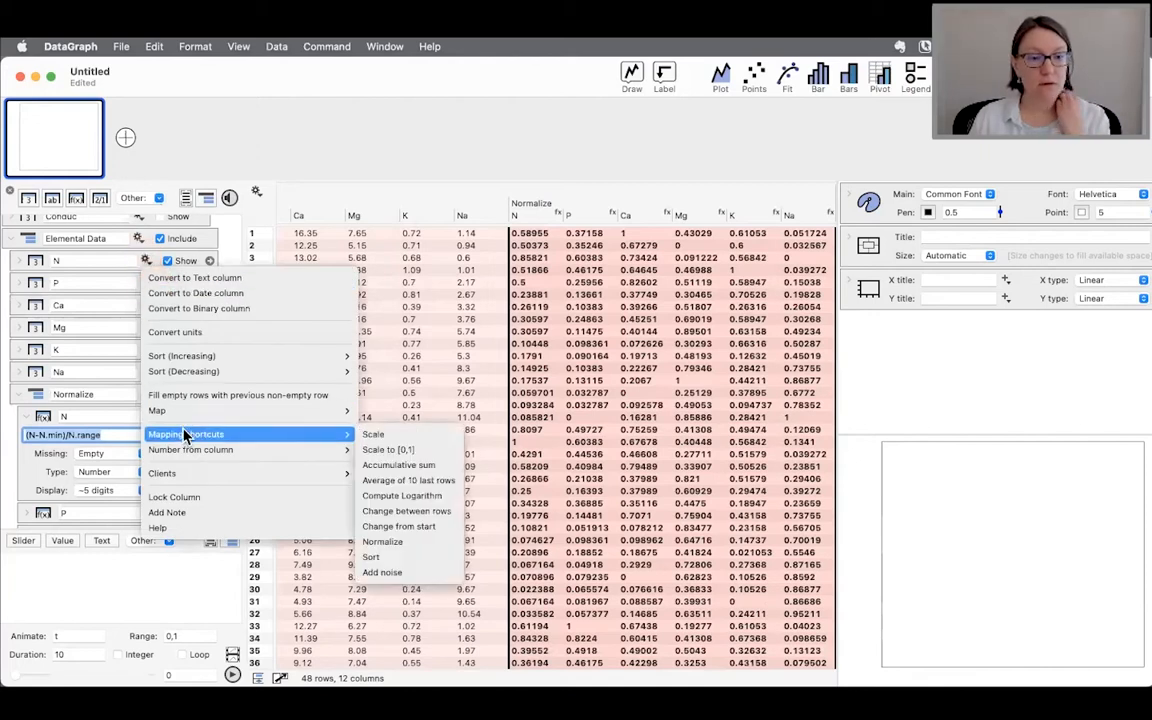
left_click(395, 453)
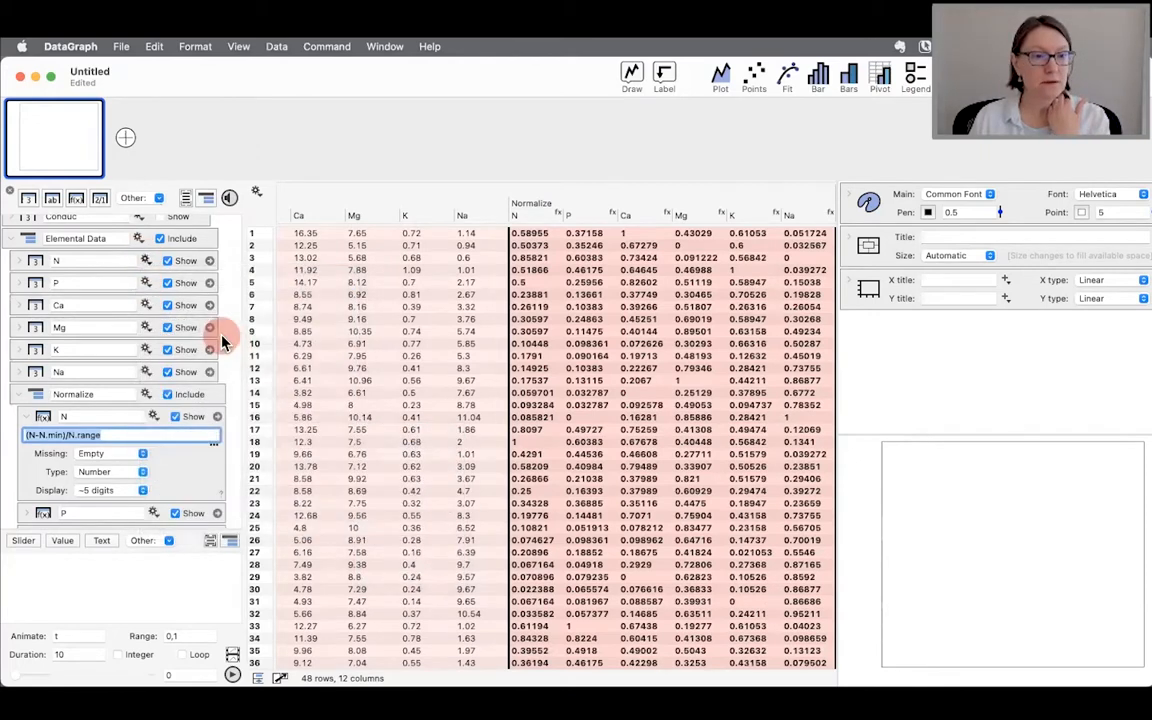
scroll(155, 380, "down", 5)
scroll(138, 290, "up", 6)
Add a Normalize mapping of the original N column and locate the new column in the data table.
left_click(145, 279)
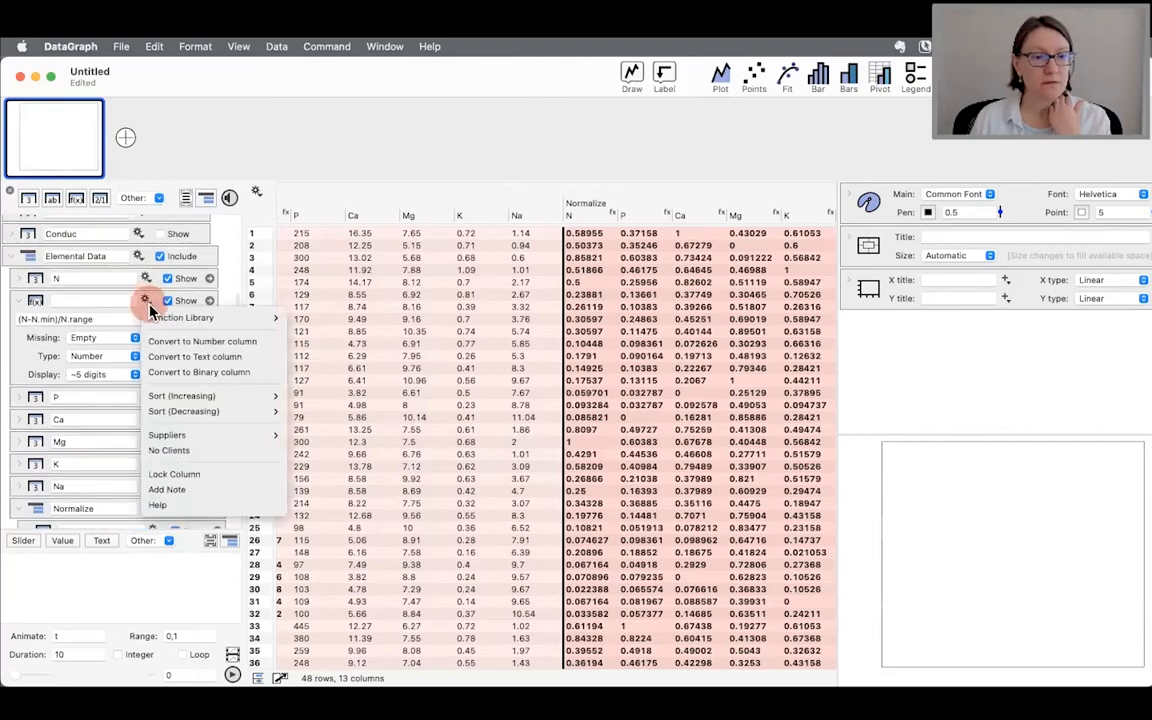
left_click(145, 280)
left_click(145, 281)
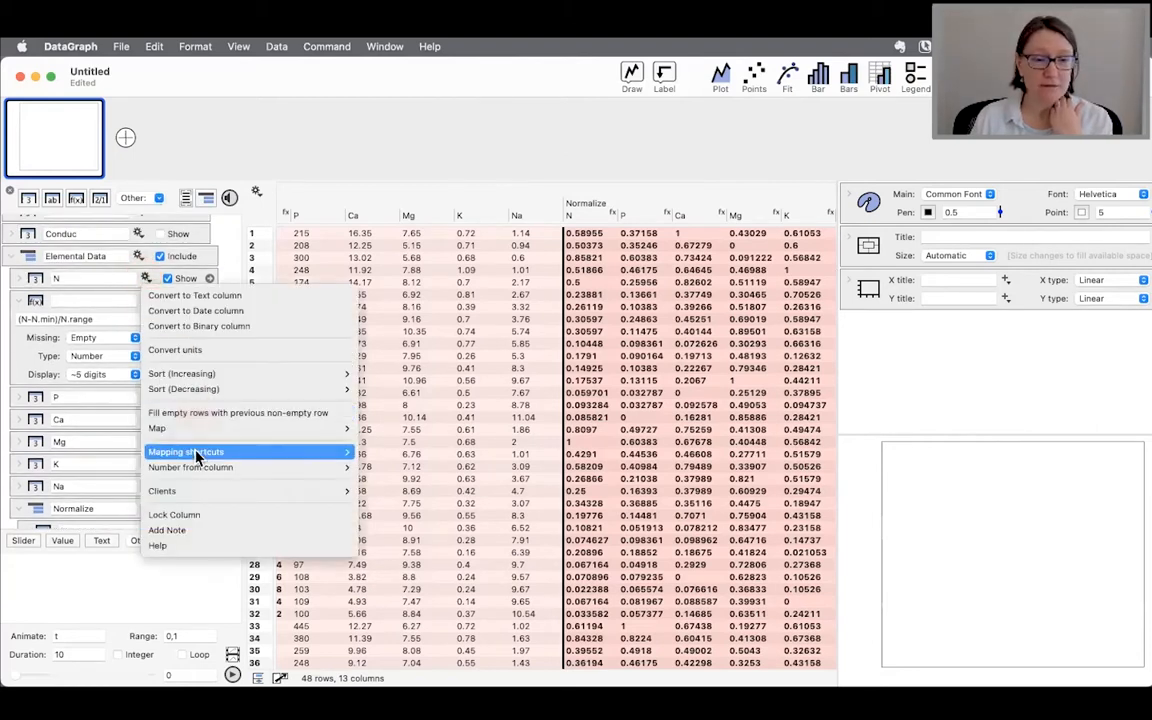
mouse_move(190, 452)
left_click(385, 559)
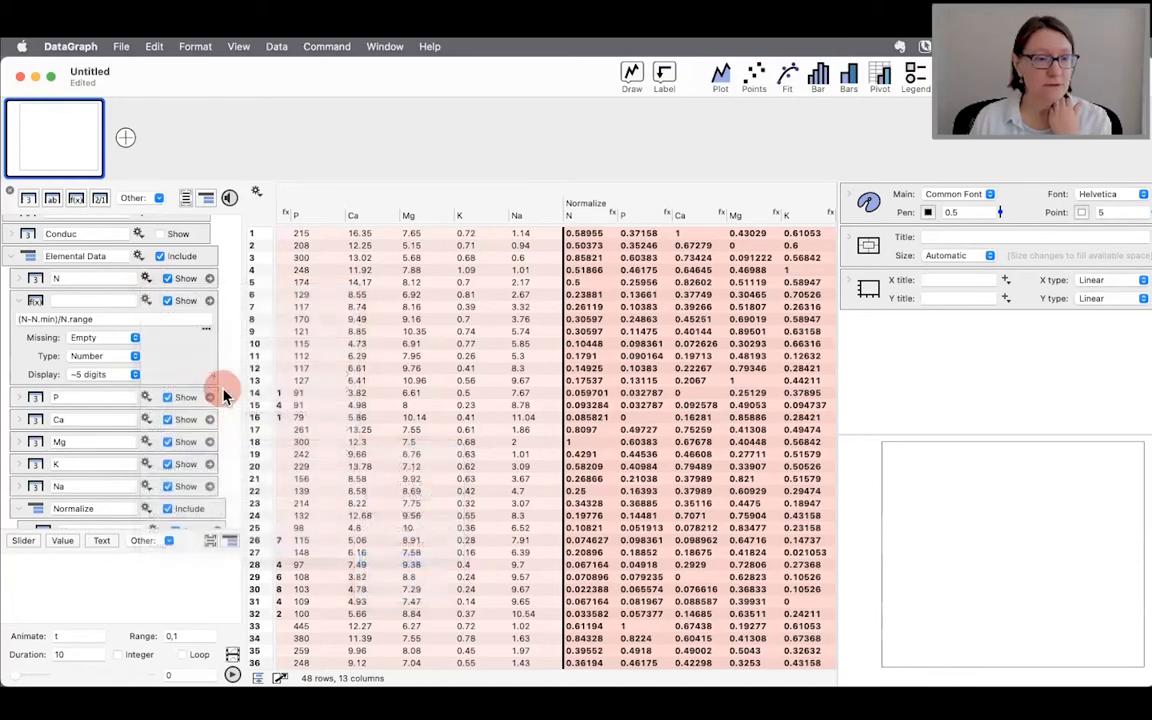
left_click(209, 300)
scroll(390, 300, "left", 3)
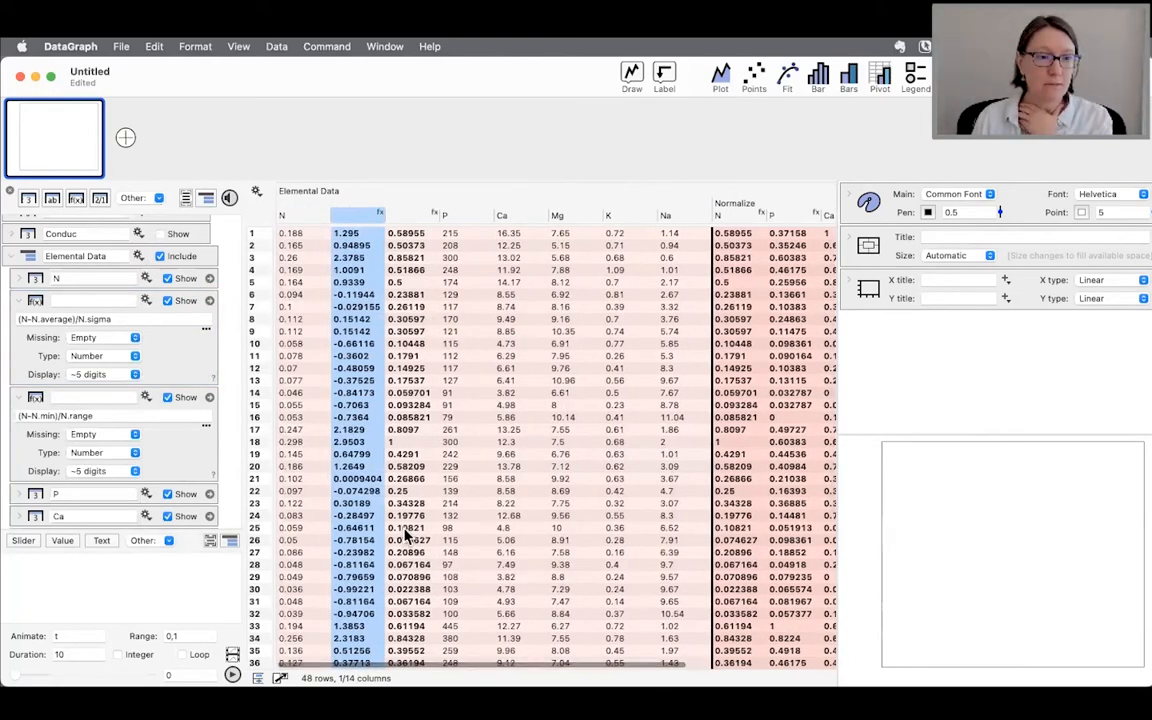
Compare the values of the two unnamed computed N columns in the Elemental Data group across all rows.
scroll(406, 537, "down", 5)
scroll(406, 537, "down", 2)
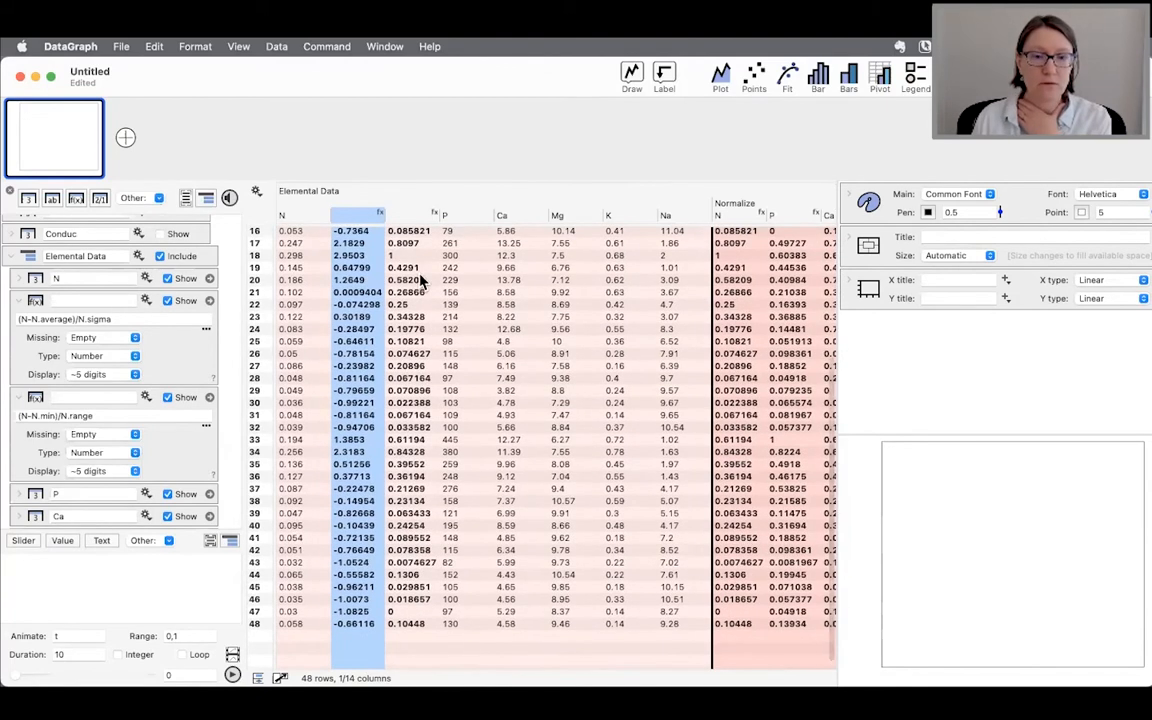
left_click(409, 216)
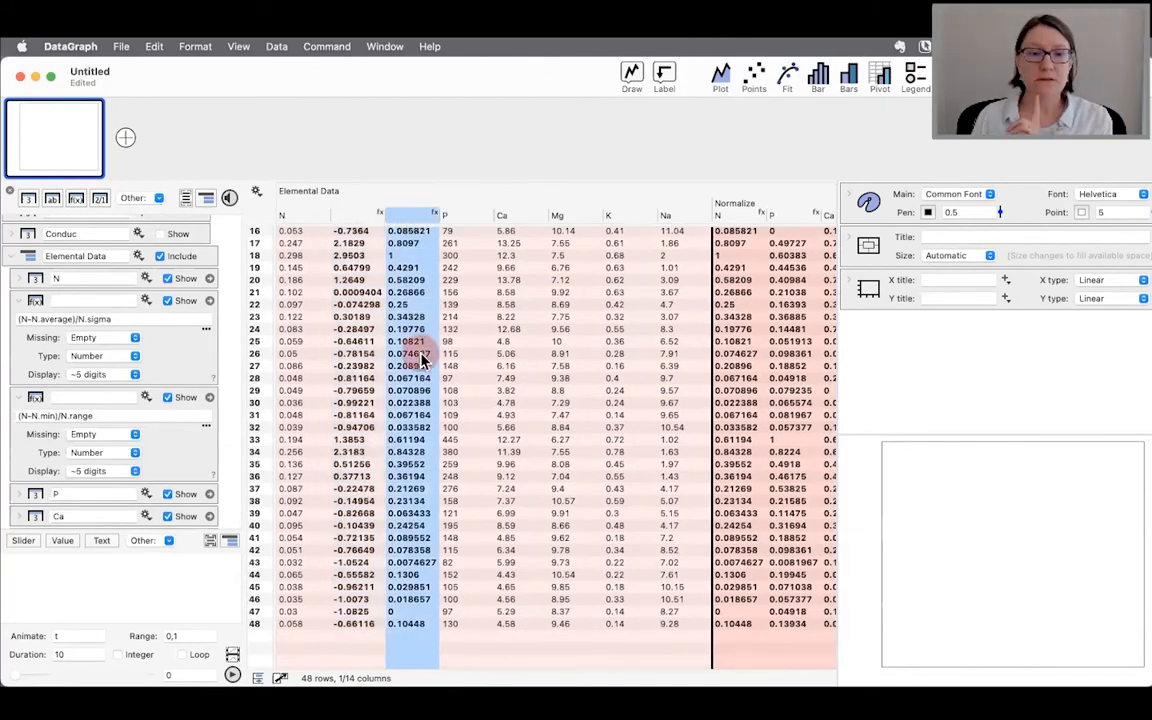
scroll(420, 357, "up", 5)
scroll(423, 360, "up", 2)
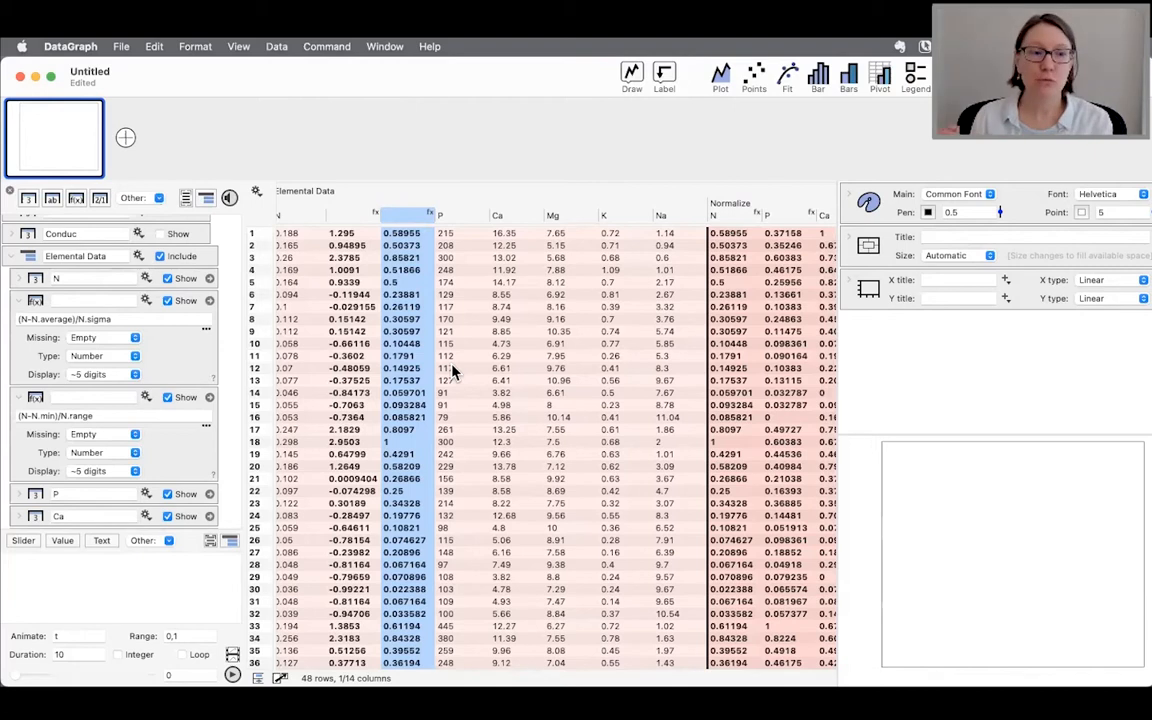
Examine the histogram and statistics of the unnamed (N-N.average)/N.sigma column in a QuickGraph, and close the graph.
left_click(355, 216)
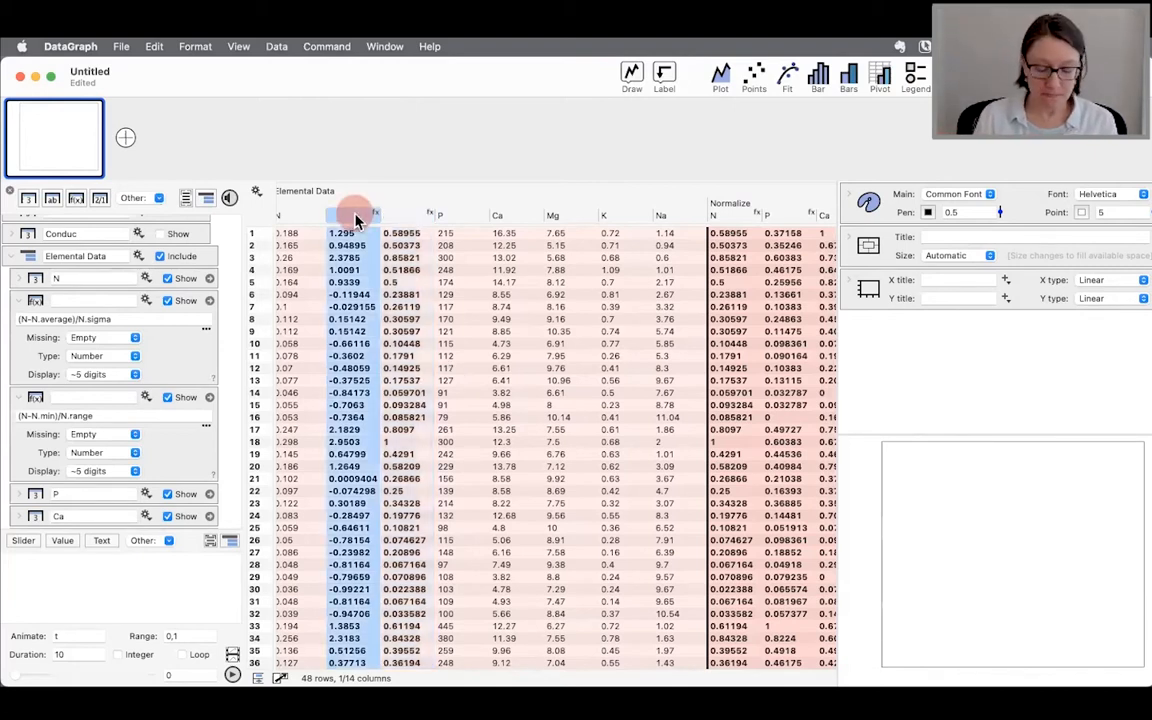
key("space")
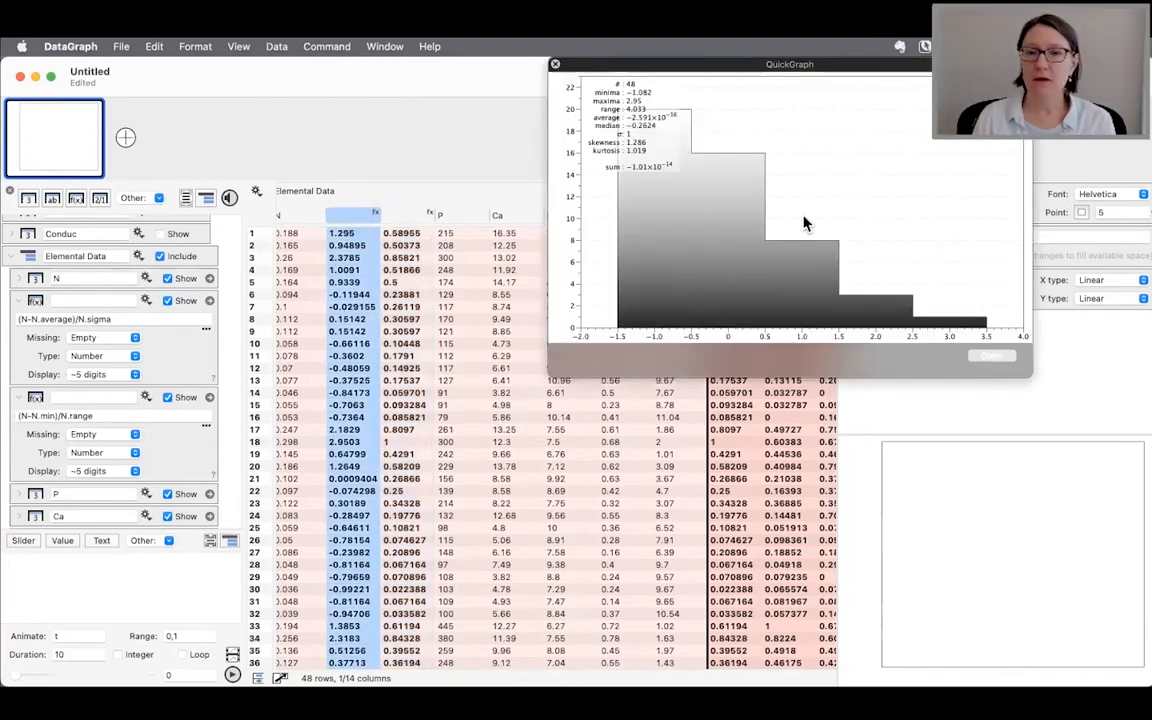
left_click_drag(818, 74, 832, 196)
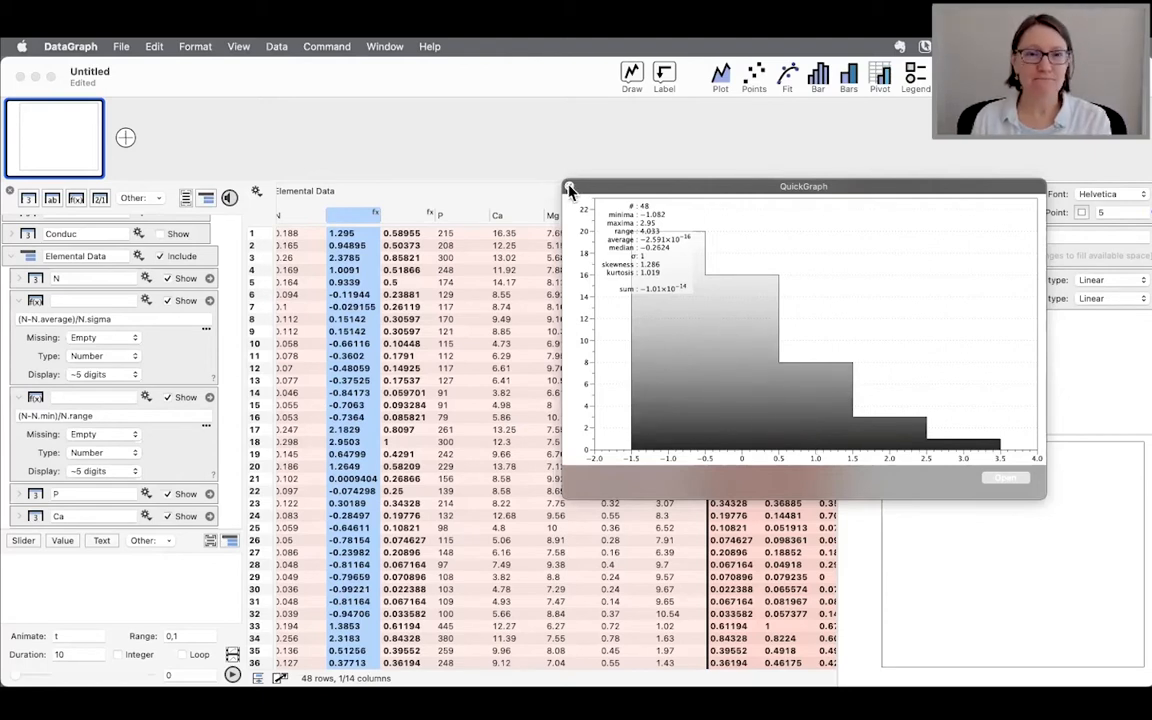
left_click(445, 214)
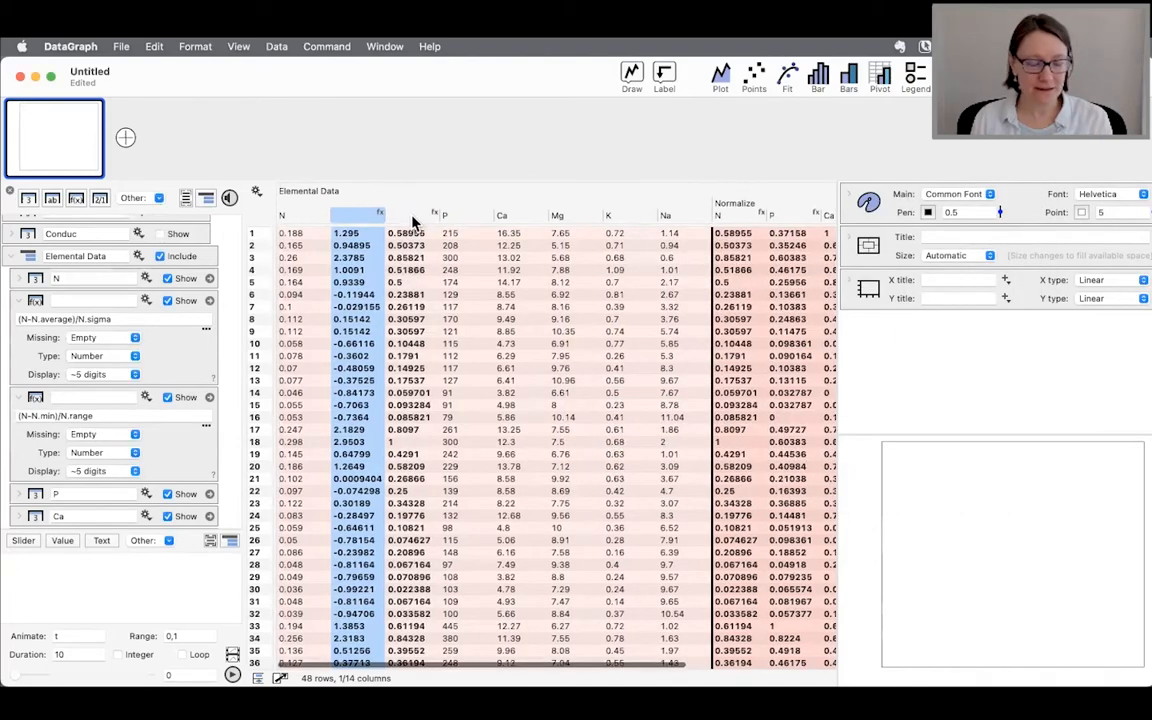
Examine the formulas of the two unnamed computed N columns, and delete the (N-N.average)/N.sigma column.
left_click(411, 216, "shift")
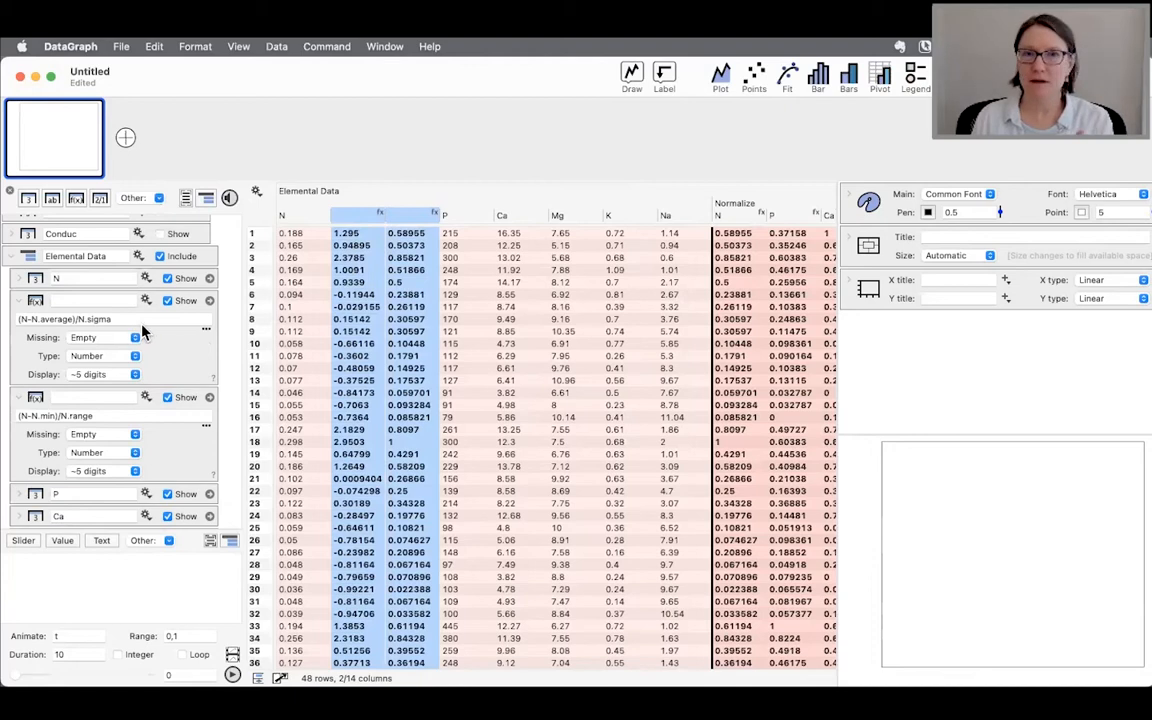
left_click(125, 318)
left_click_drag(93, 318, 28, 320)
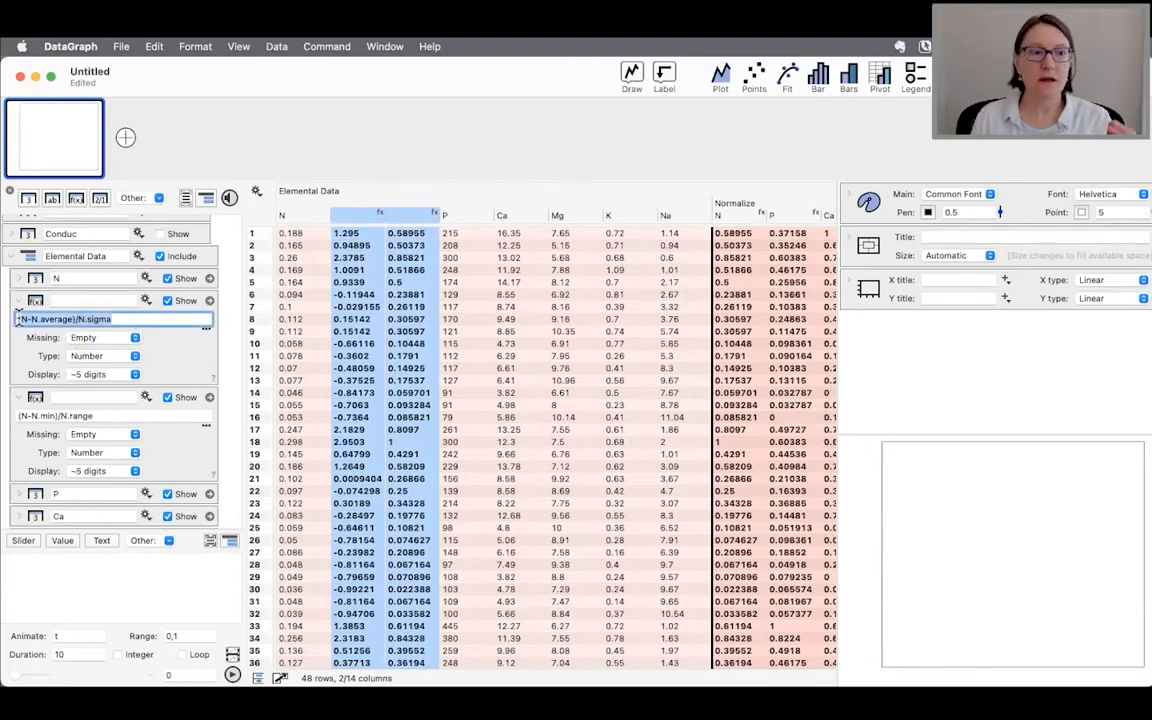
left_click(35, 301)
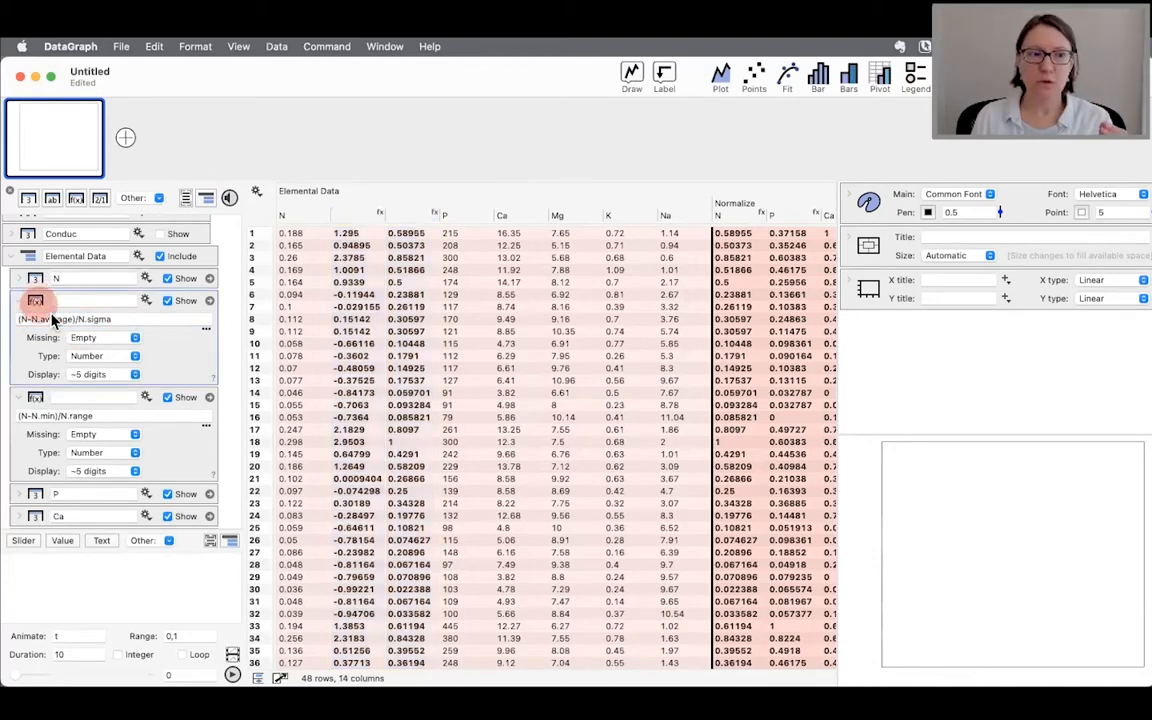
left_click(120, 318)
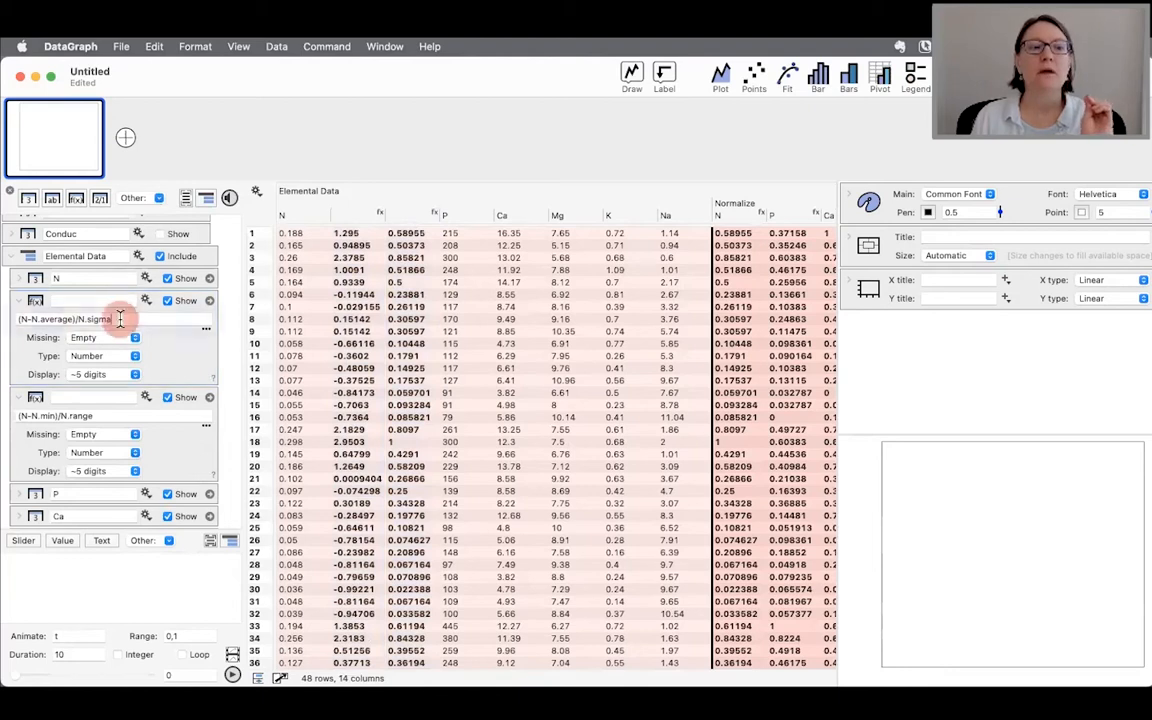
left_click(104, 415)
left_click(181, 341)
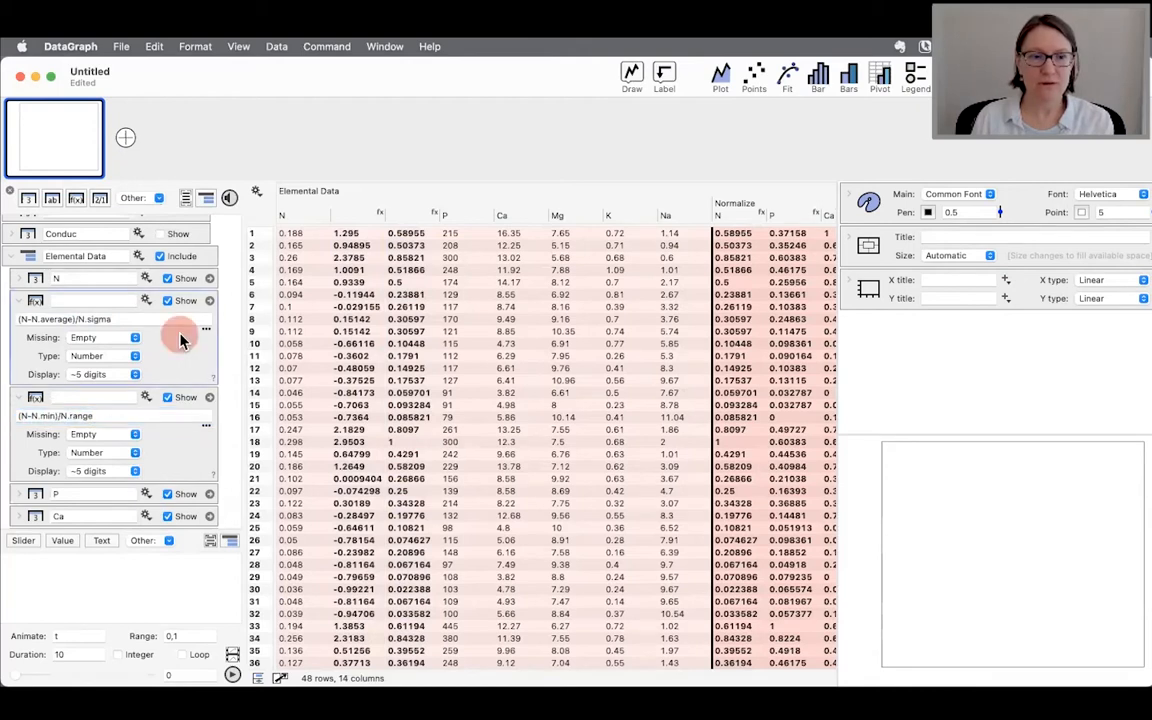
key("BackSpace")
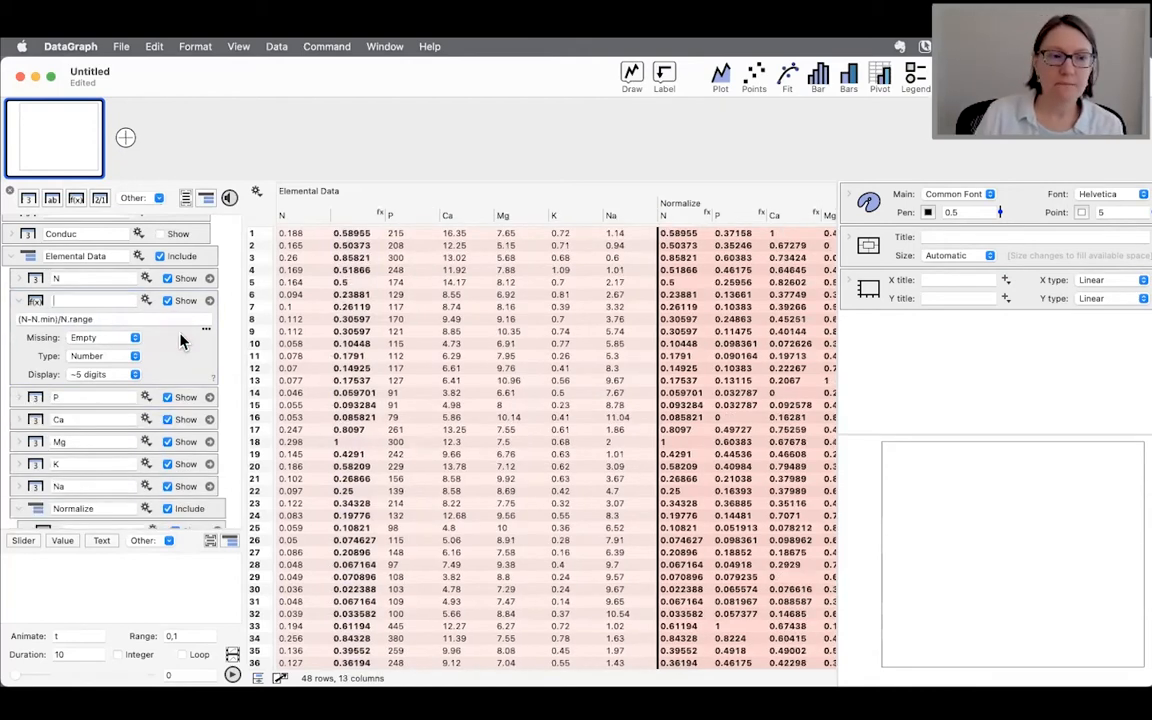
Review the N column in the Normalize group, and delete the unnamed (N-N.min)/N.range column from the Elemental Data group.
scroll(648, 355, "right", 3)
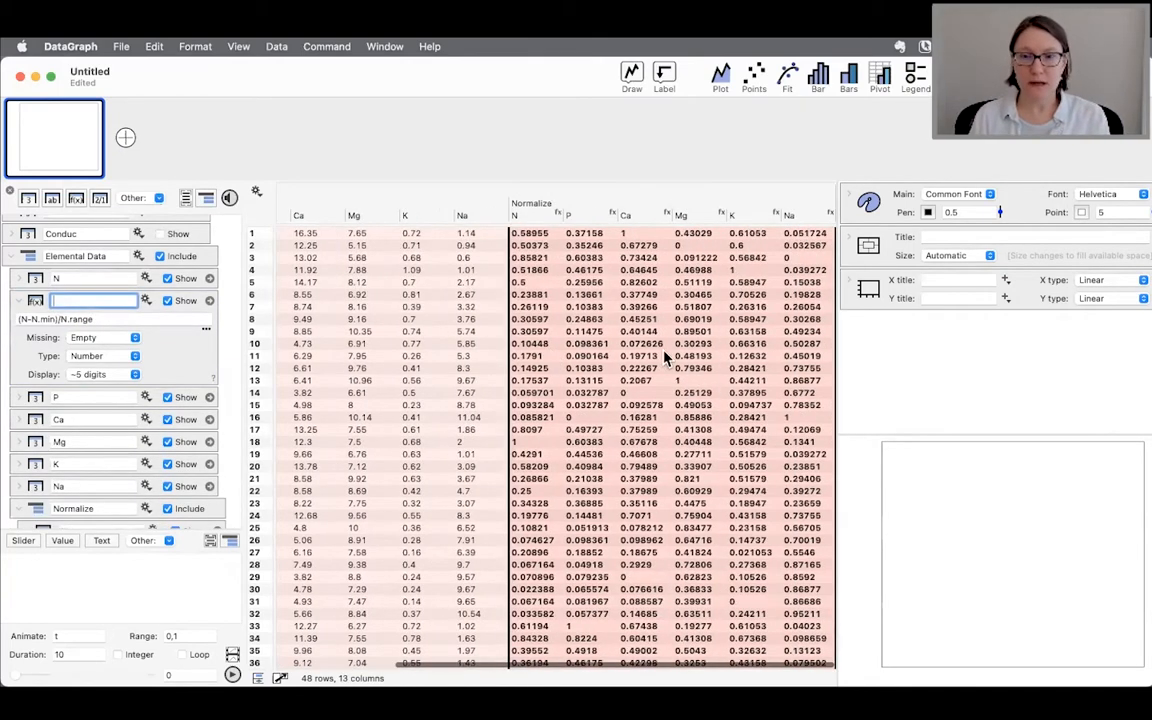
left_click(527, 214)
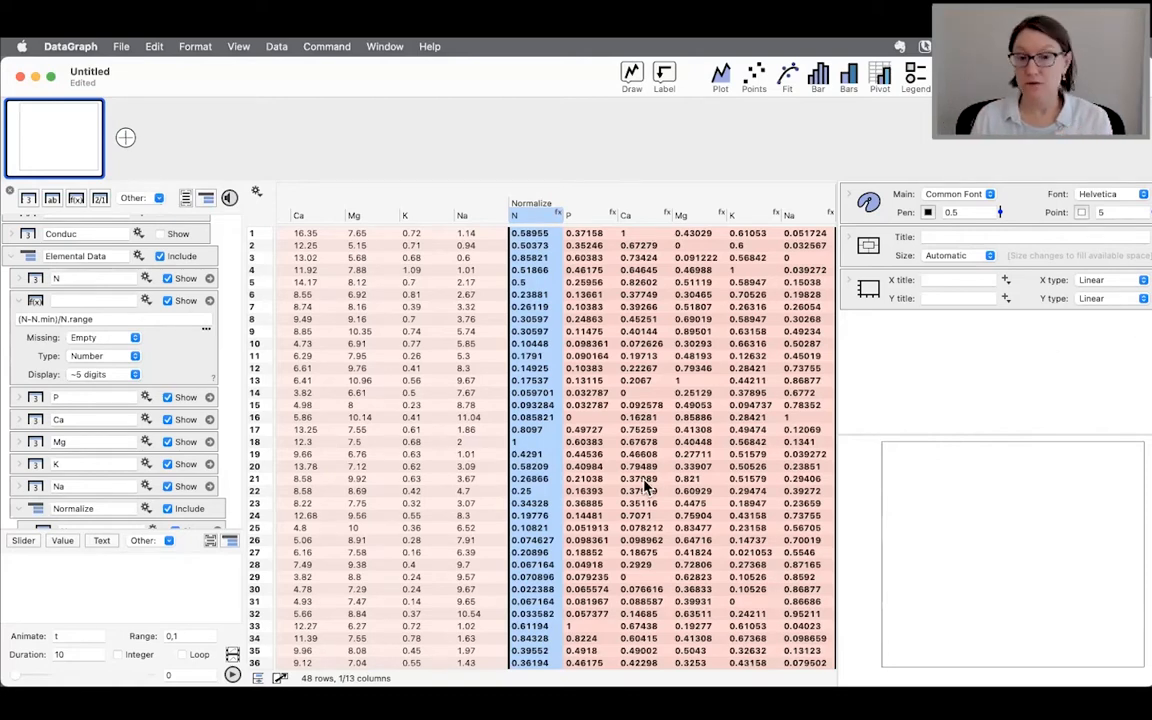
scroll(622, 505, "down", 5)
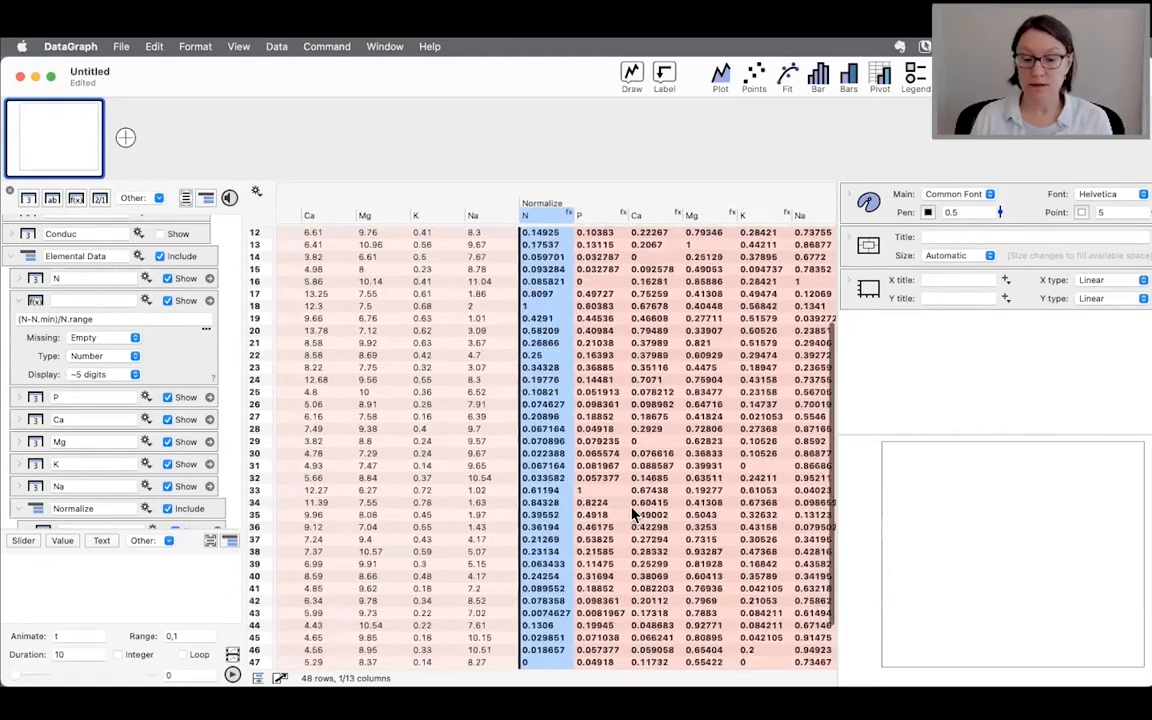
scroll(632, 514, "down", 1)
scroll(632, 514, "left", 1)
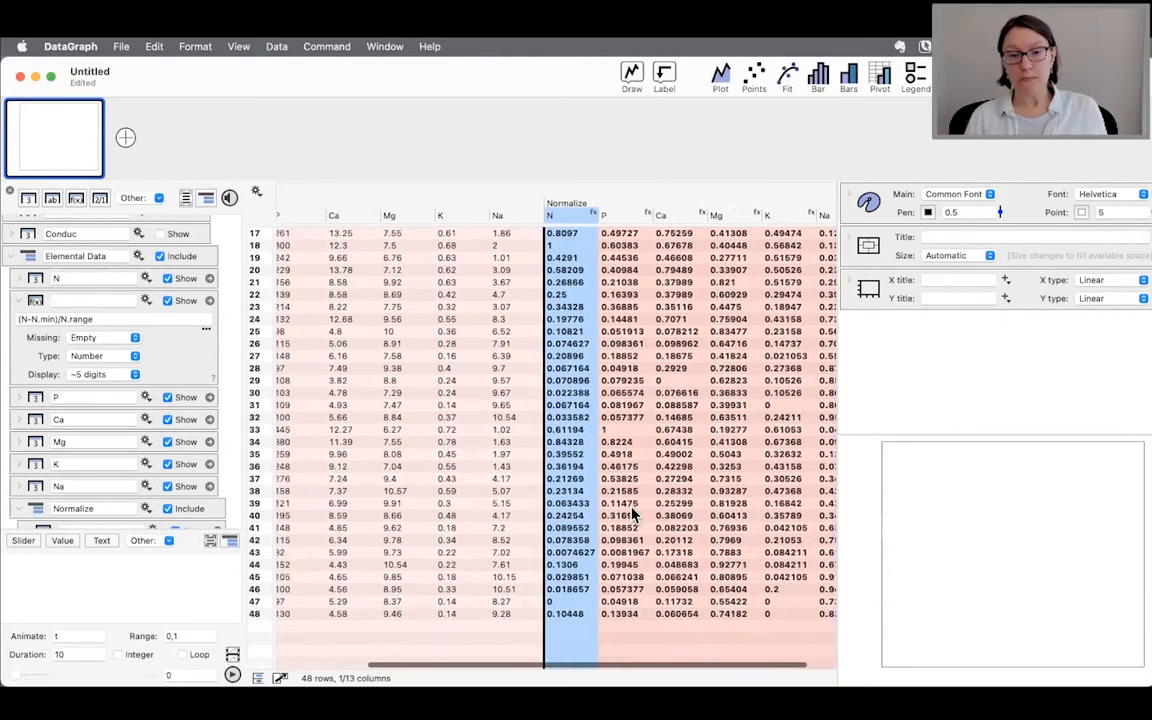
scroll(480, 516, "up", 6)
scroll(480, 516, "left", 2)
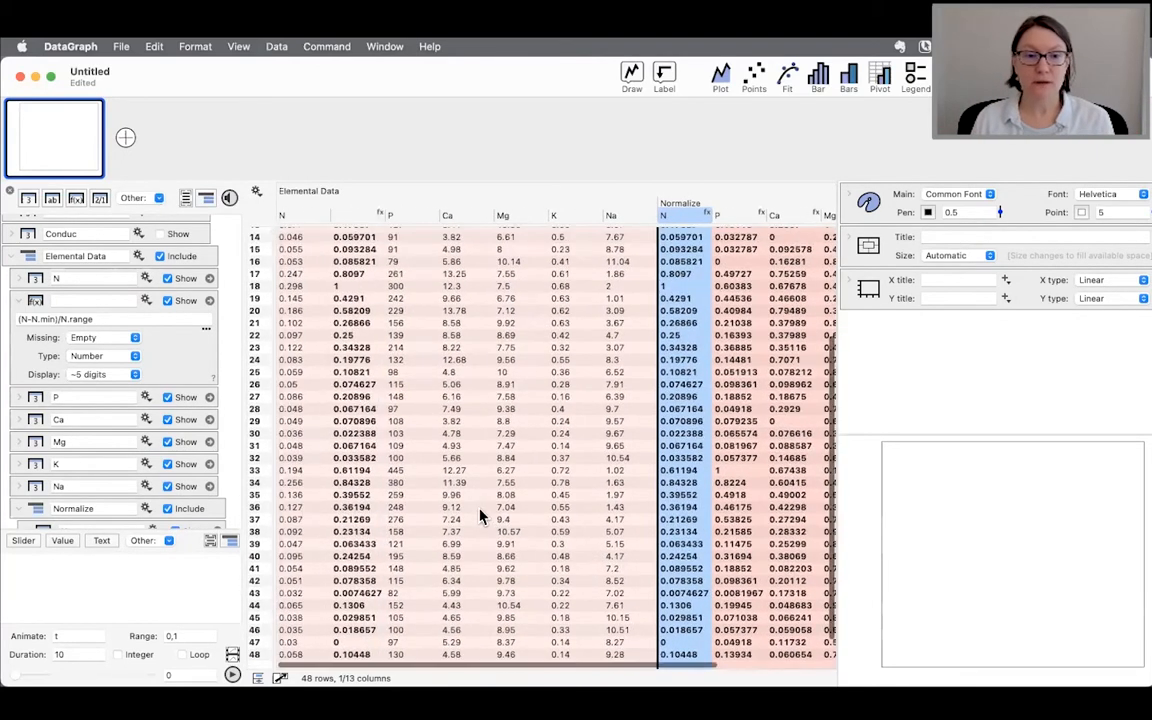
left_click(361, 215)
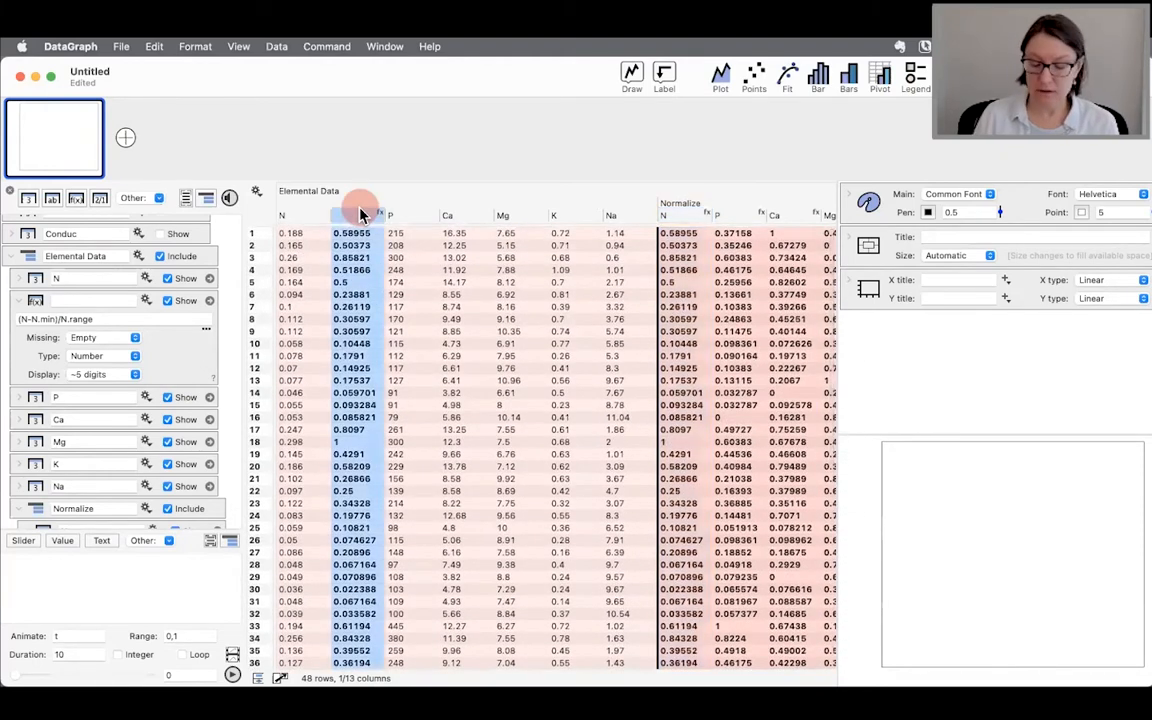
key("Delete")
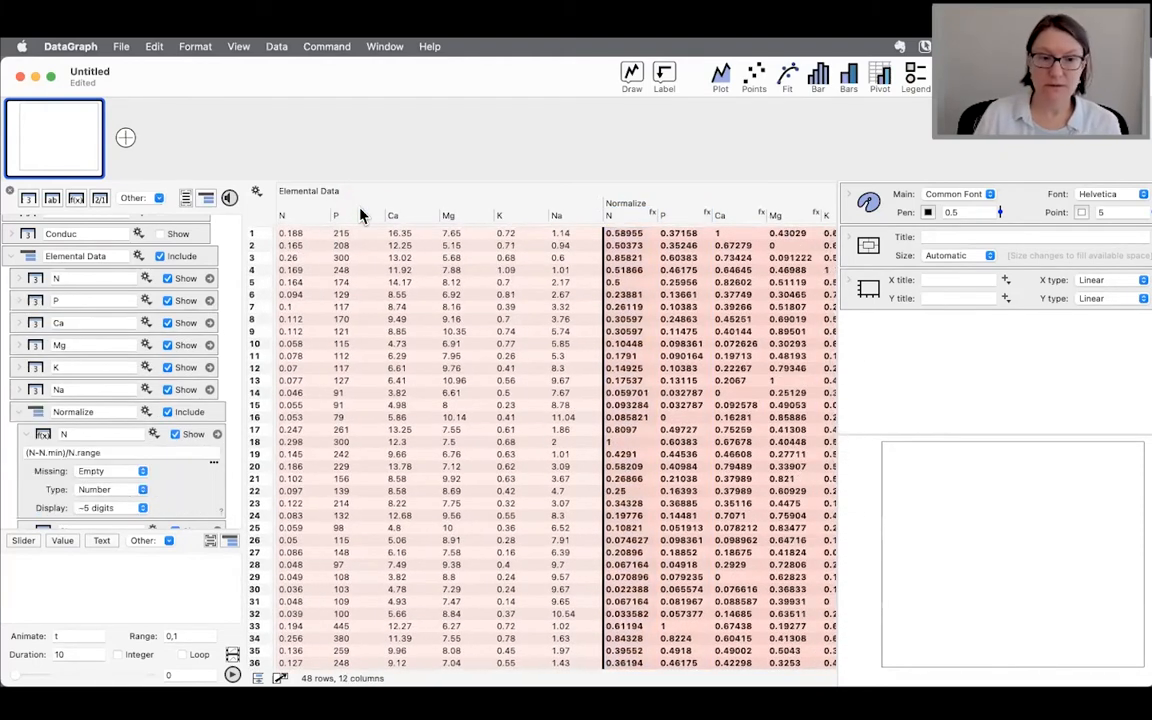
Show the QuickGraph of the original N column and move it clear of the Normalize columns to examine its statistics.
left_click(305, 217)
scroll(397, 448, "down", 5)
scroll(397, 450, "up", 5)
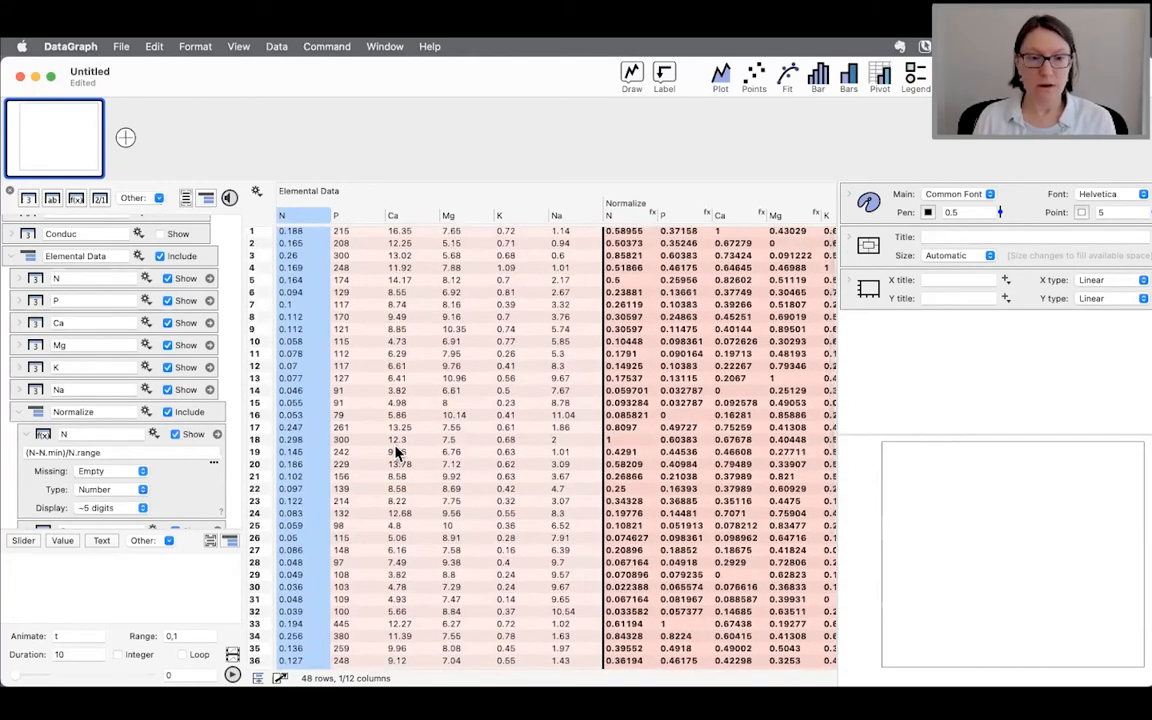
key("space")
left_click_drag(775, 72, 790, 216)
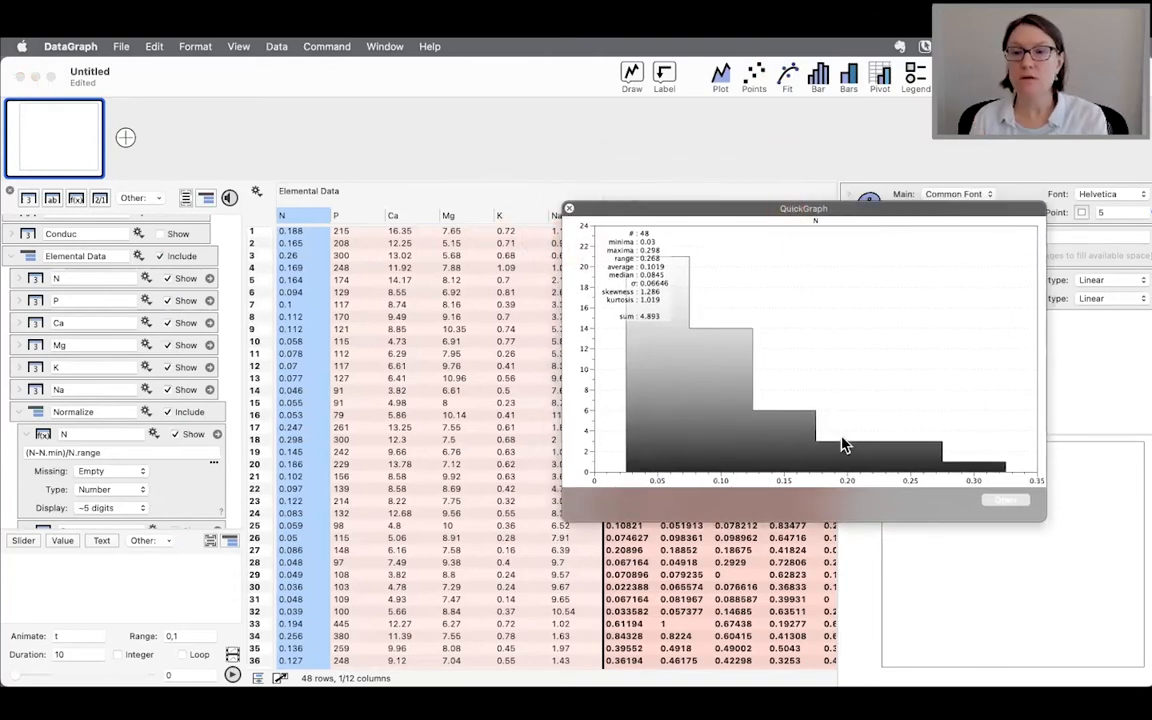
left_click_drag(768, 217, 714, 216)
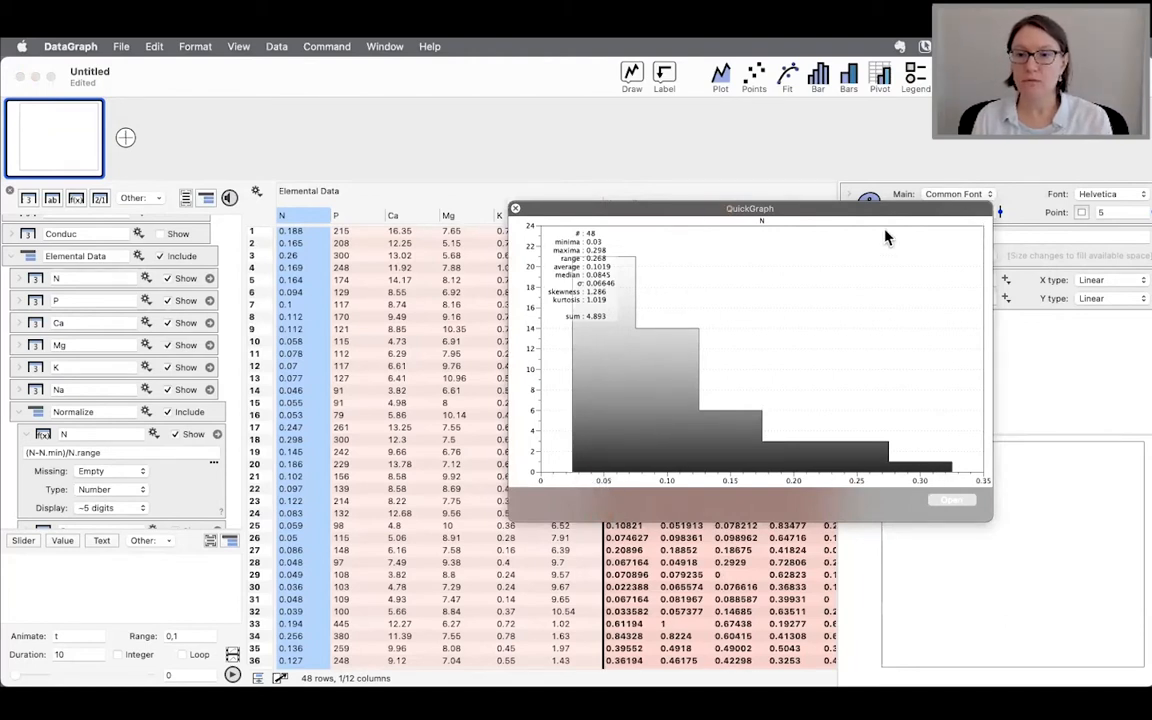
left_click_drag(876, 213, 380, 113)
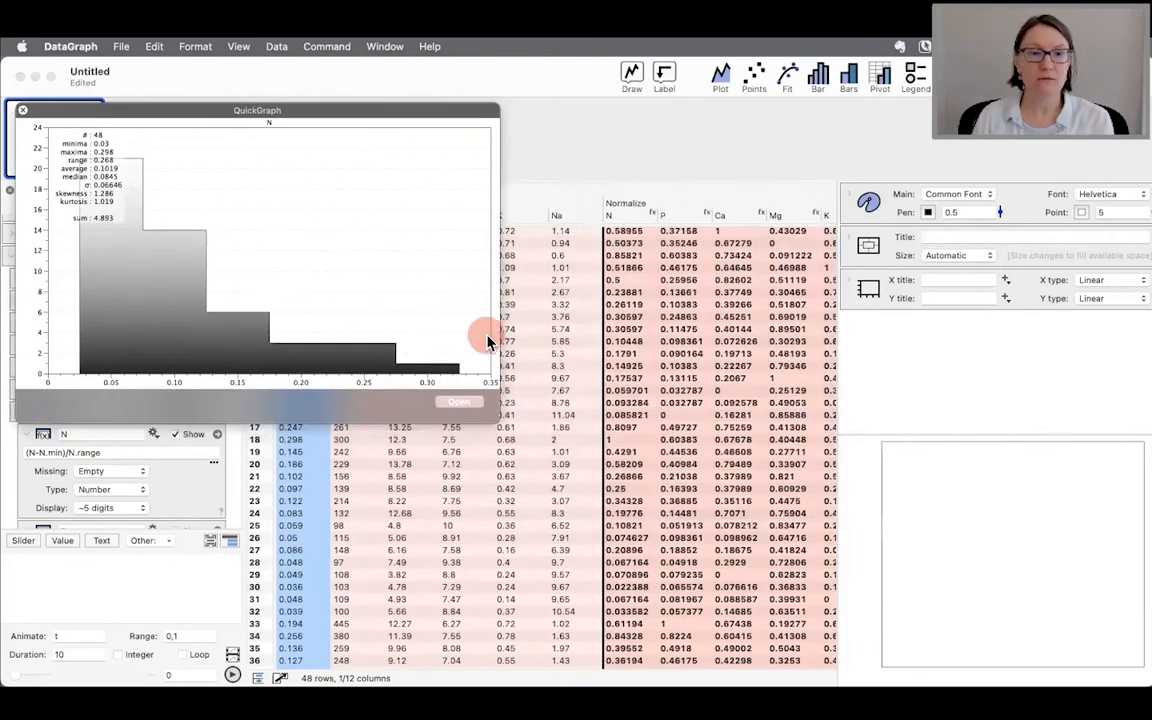
Examine the QuickGraph histograms and statistics of the N, P, Ca, Mg, K and Na columns in the Normalize group.
left_click(627, 215)
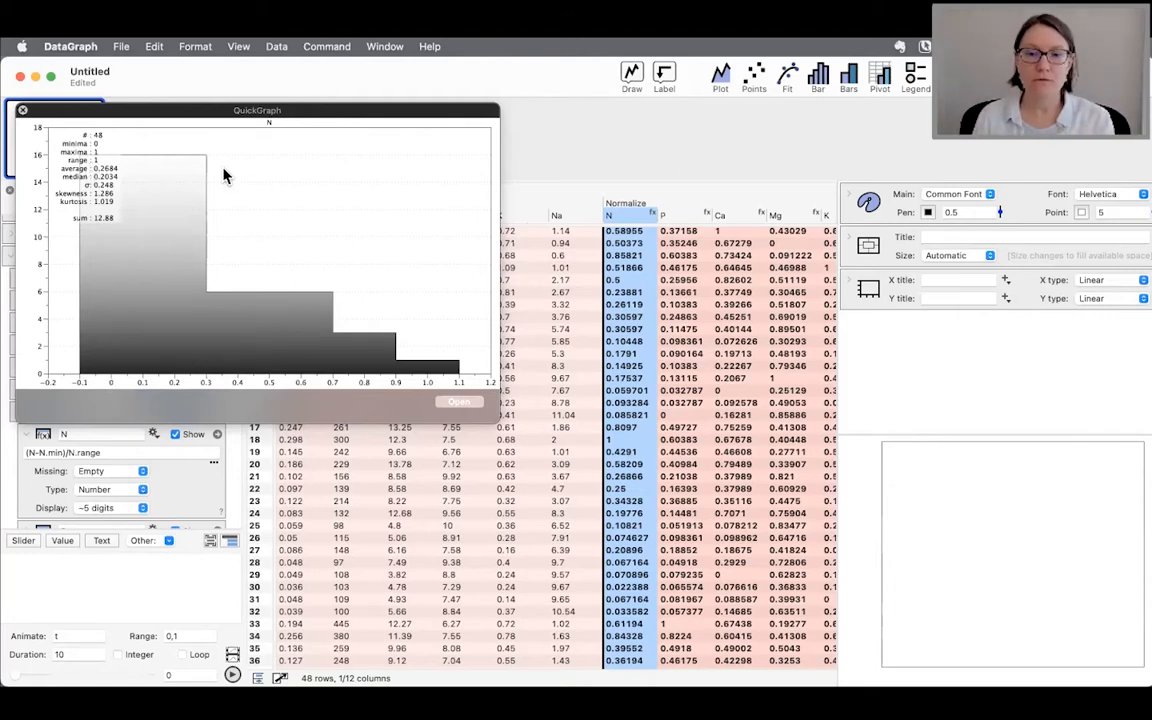
left_click(672, 216)
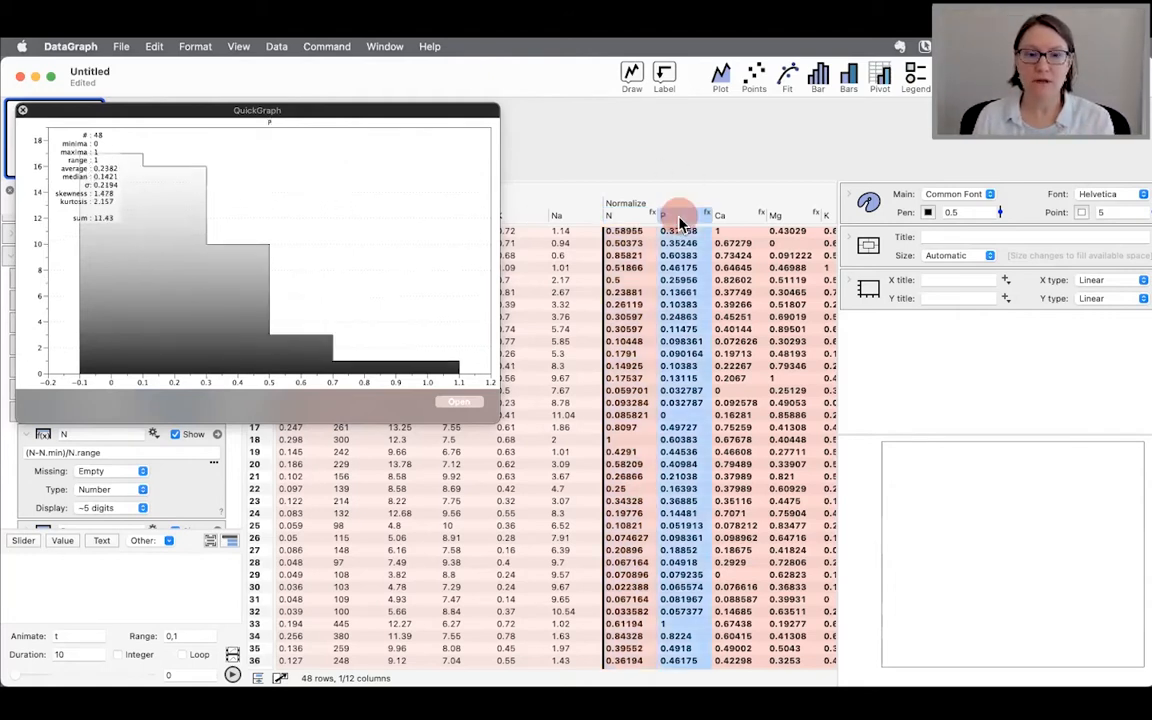
left_click(742, 214)
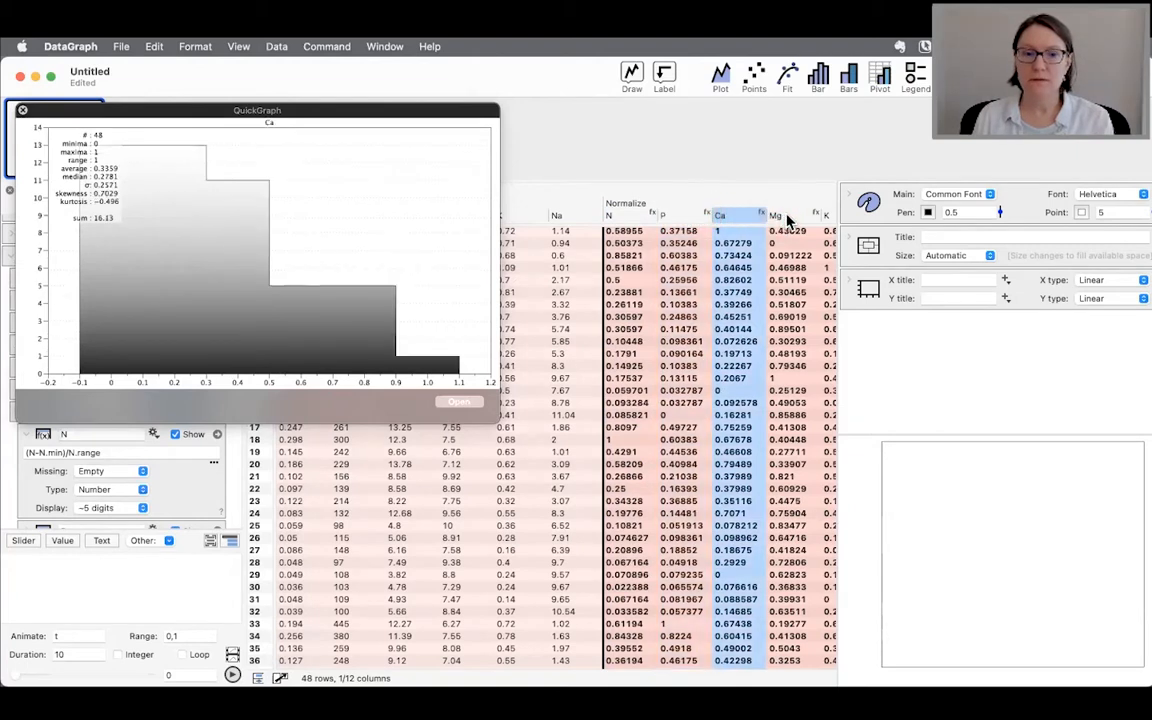
left_click(772, 216)
scroll(768, 287, "right", 3)
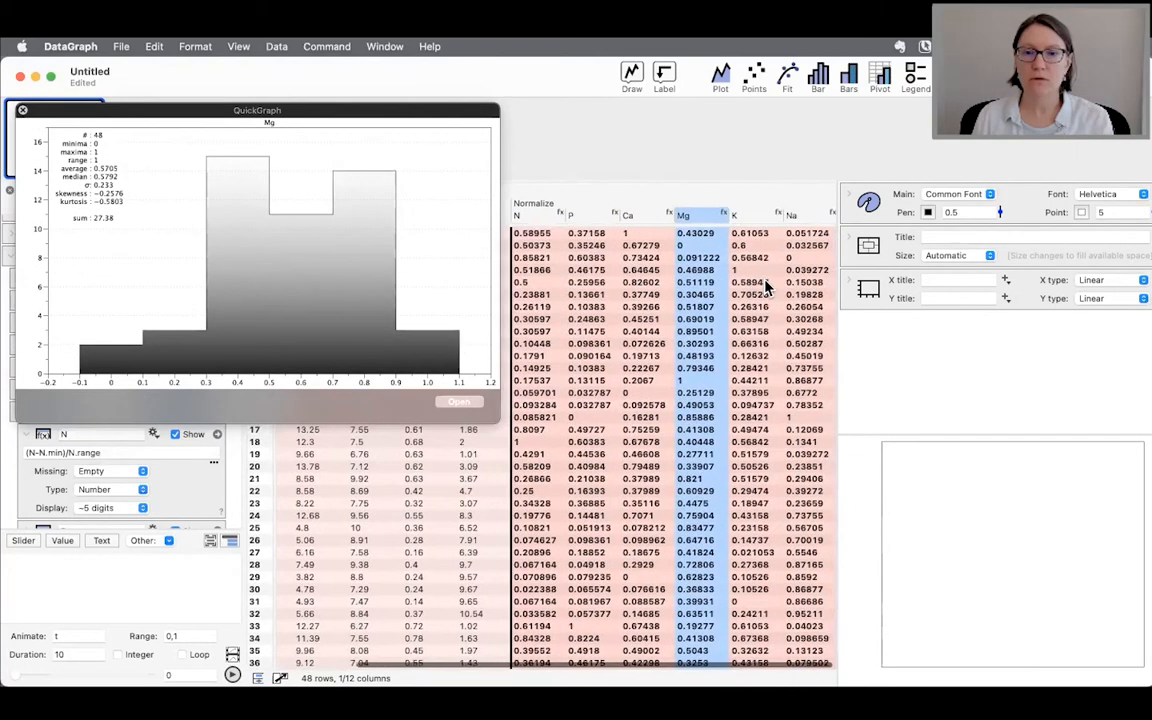
left_click(750, 218)
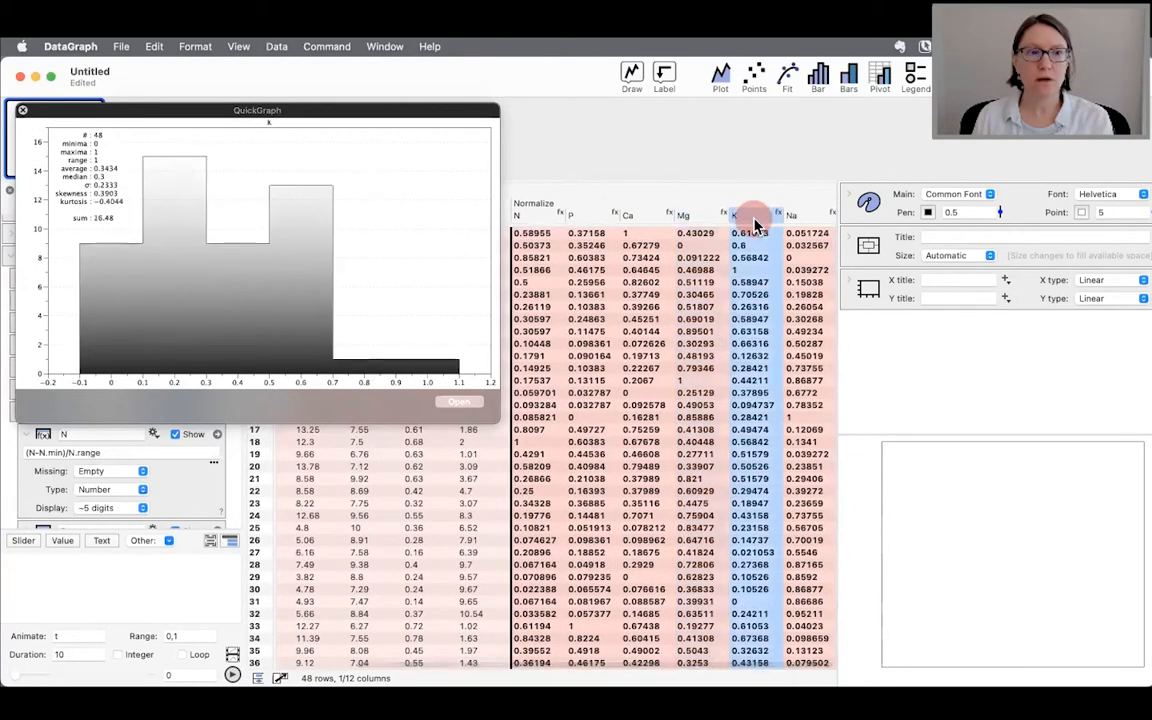
left_click(806, 224)
Move the QuickGraph off the Elemental Data columns, examine the original P column's distribution, and close the graph.
left_click_drag(365, 117, 1000, 135)
left_click(408, 330)
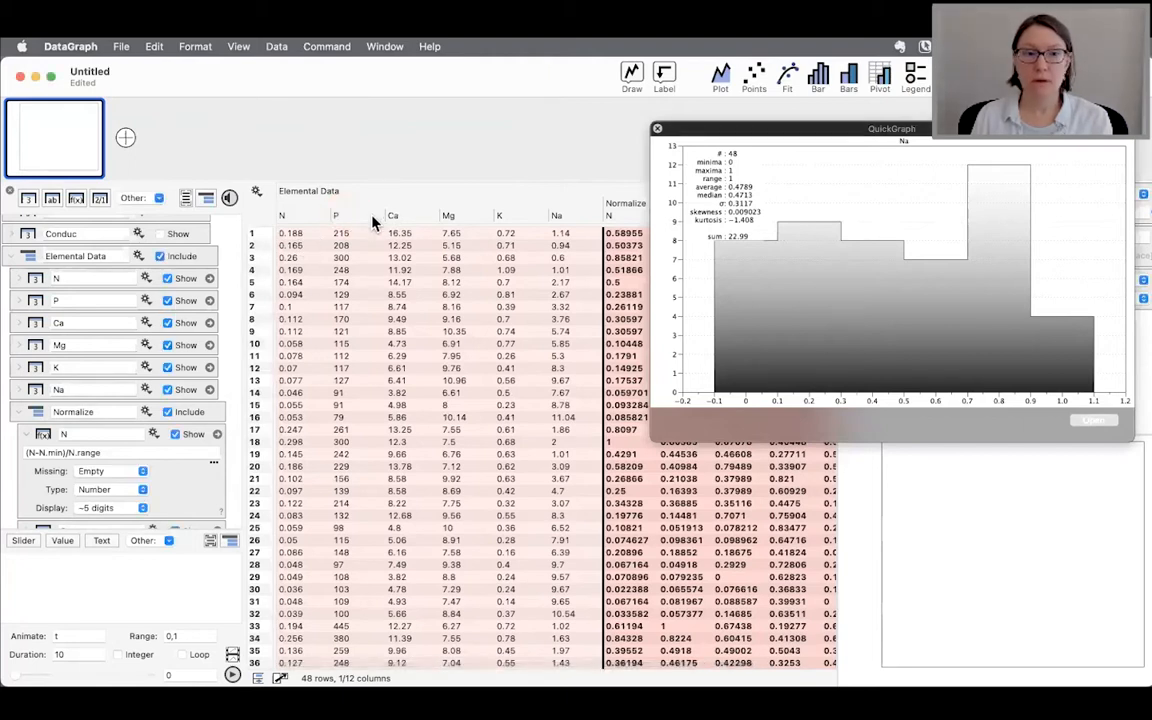
left_click(340, 216)
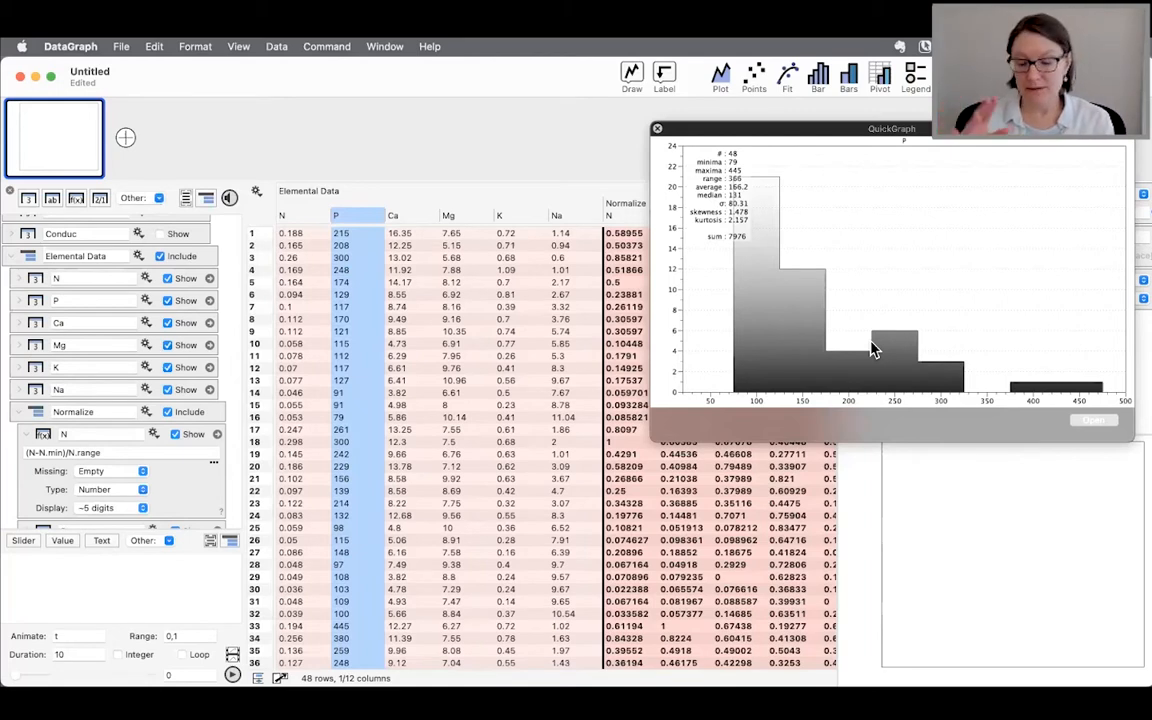
left_click(657, 130)
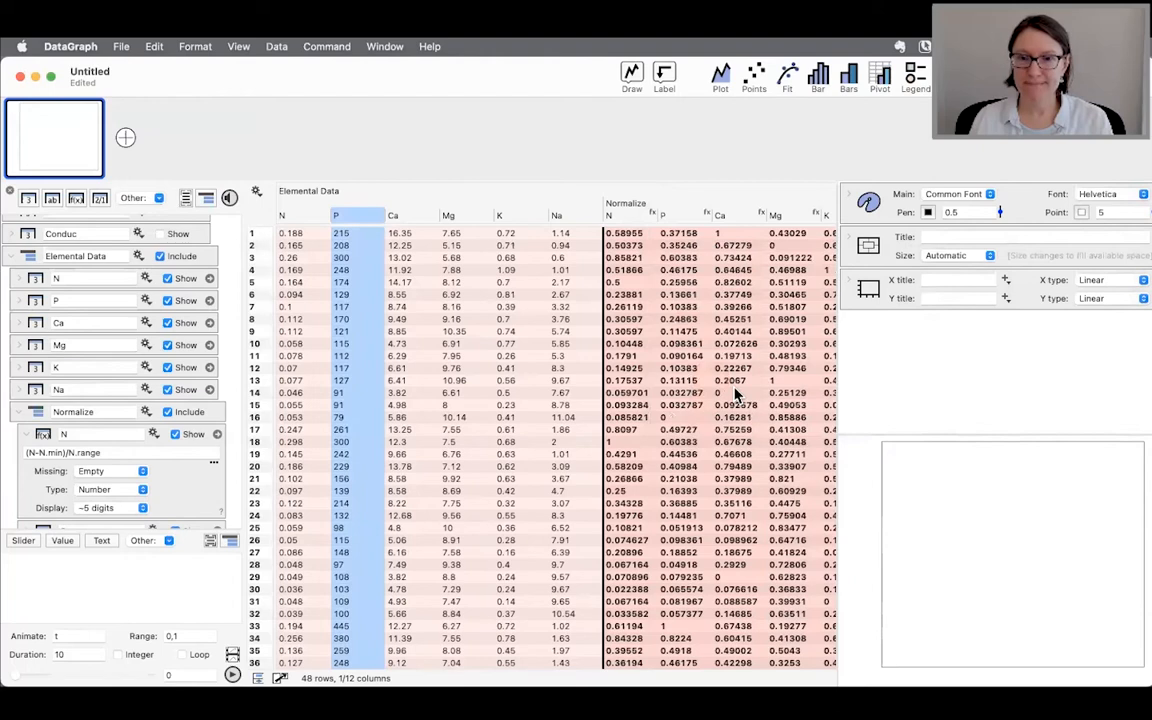
Collapse the Normalize group in the column list and select the group.
scroll(735, 395, "right", 3)
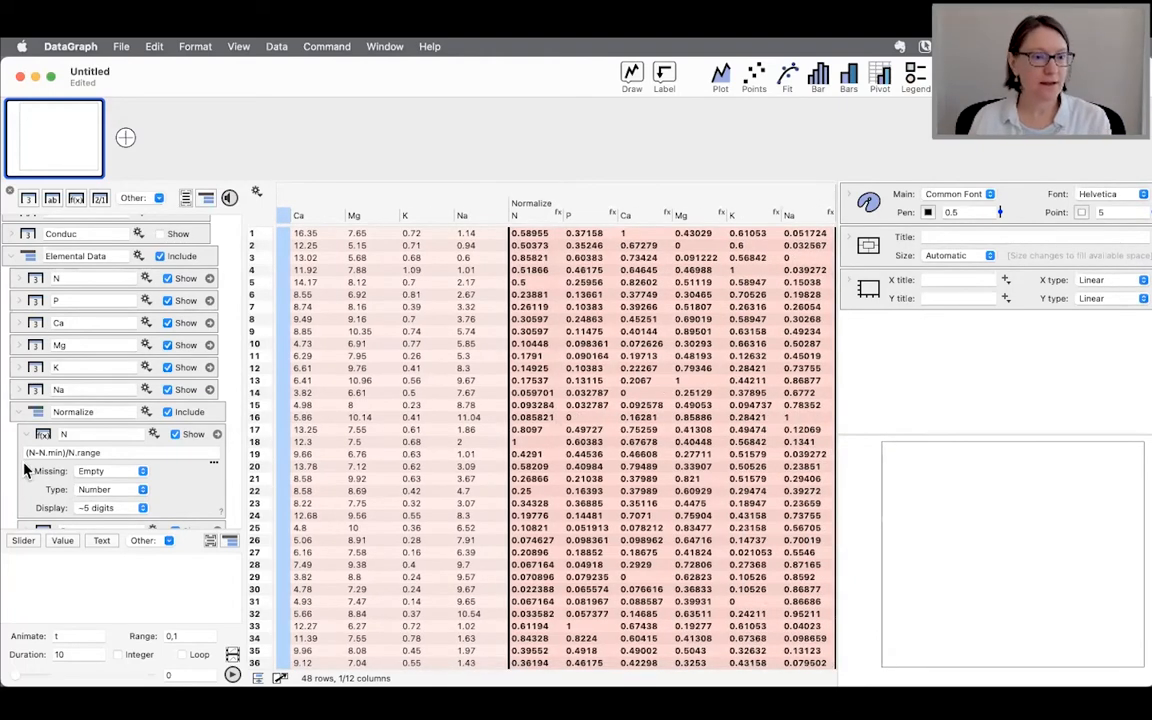
left_click(22, 411)
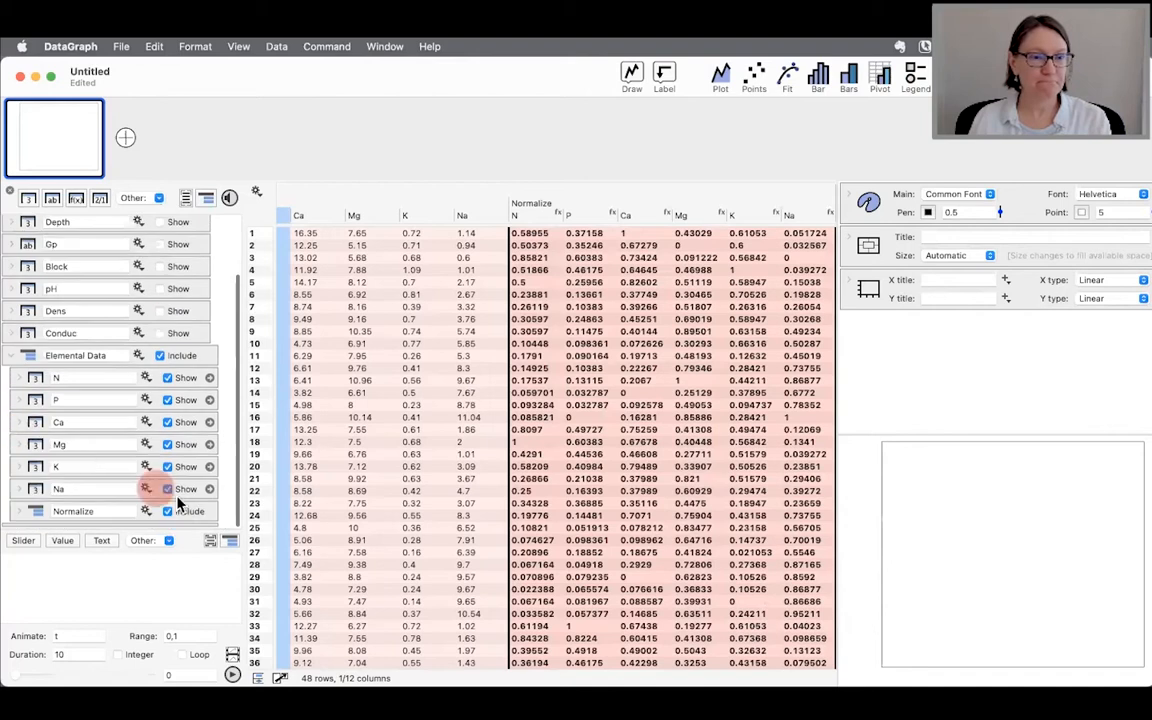
left_click(35, 511)
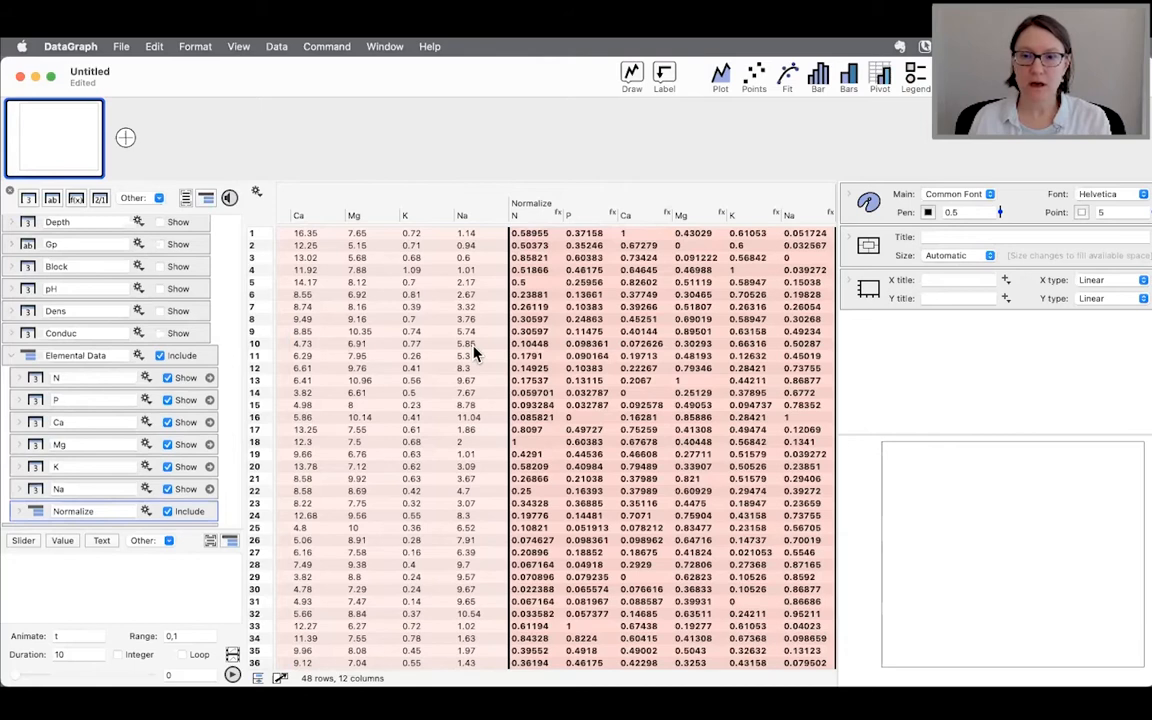
Widen the data table so all Elemental Data columns fit, and exclude the Normalize group from it.
left_click_drag(836, 327, 1000, 327)
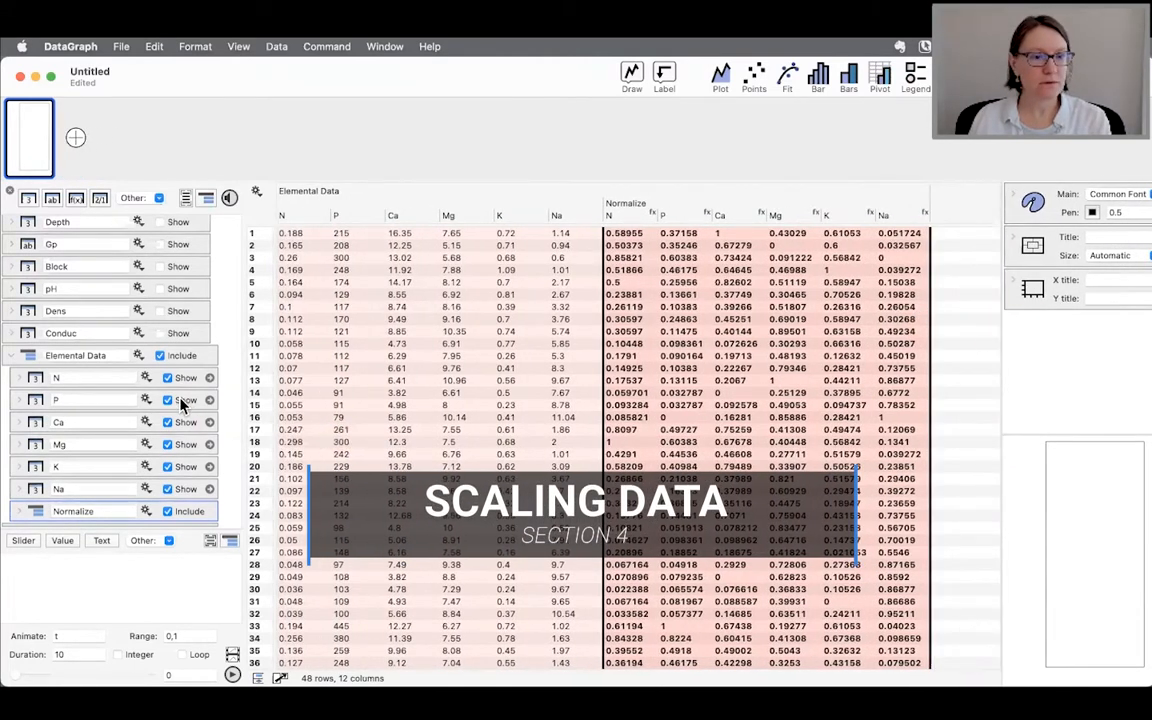
left_click(168, 511)
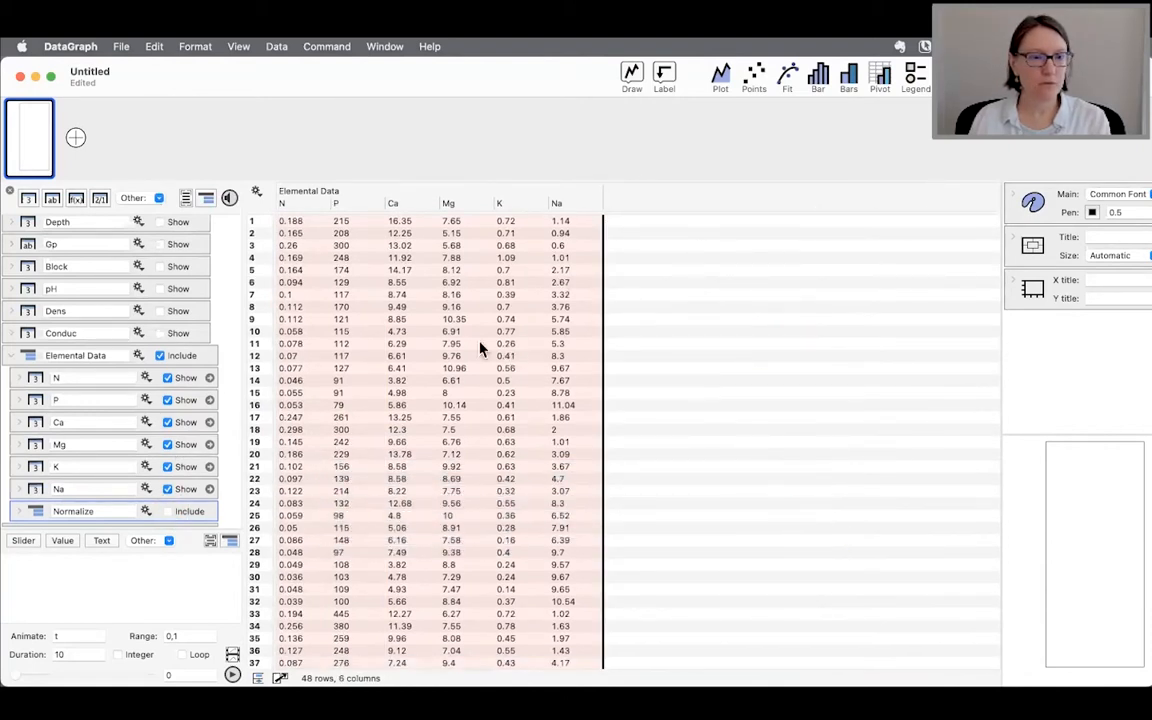
Scale the Elemental Data group with column P and check the resulting columns in the table and column list.
left_click(138, 357)
mouse_move(165, 445)
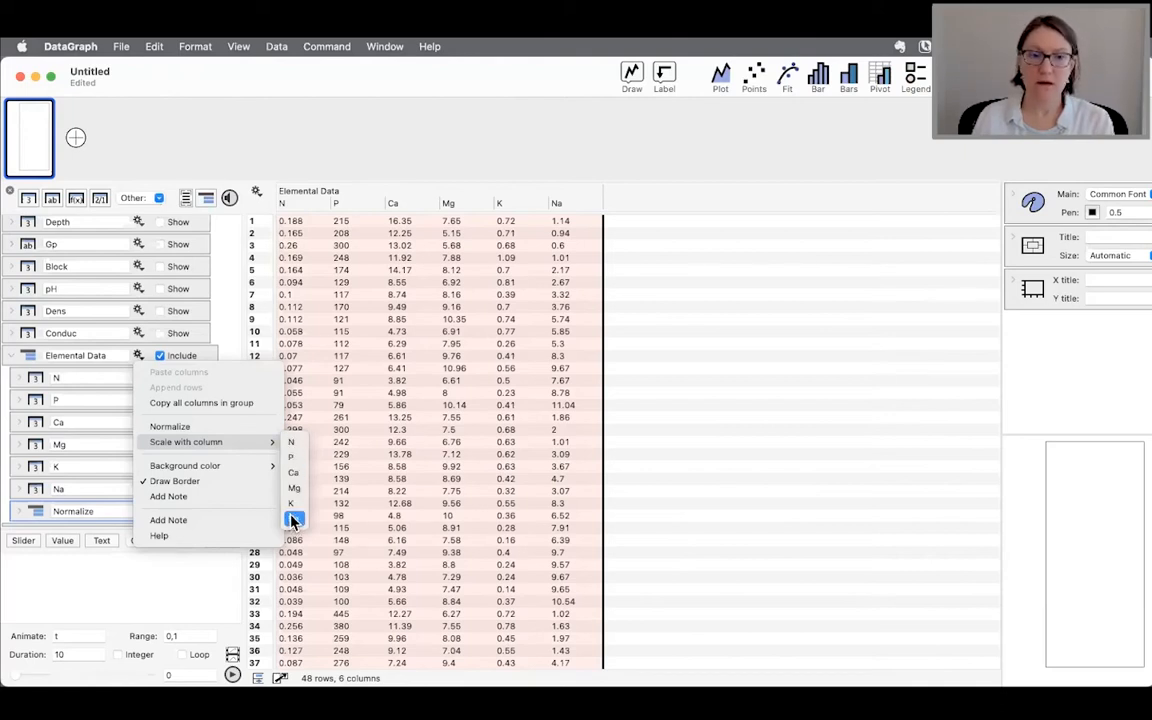
left_click(293, 460)
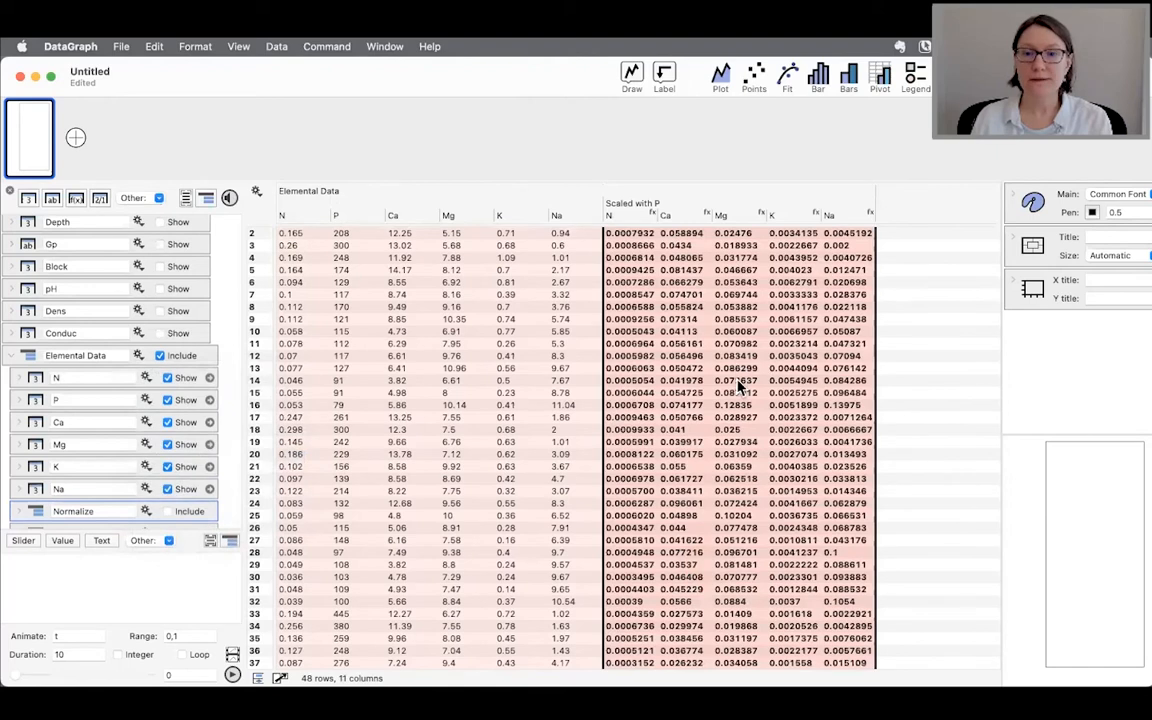
scroll(738, 384, "up", 1)
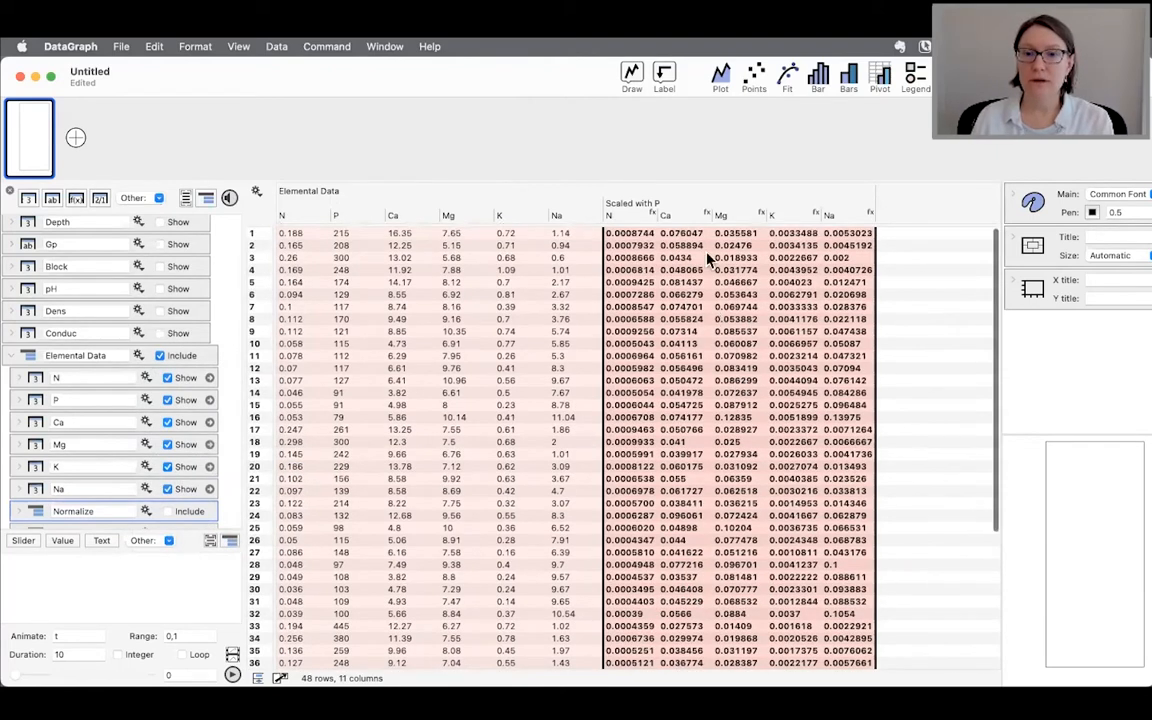
scroll(170, 468, "down", 2)
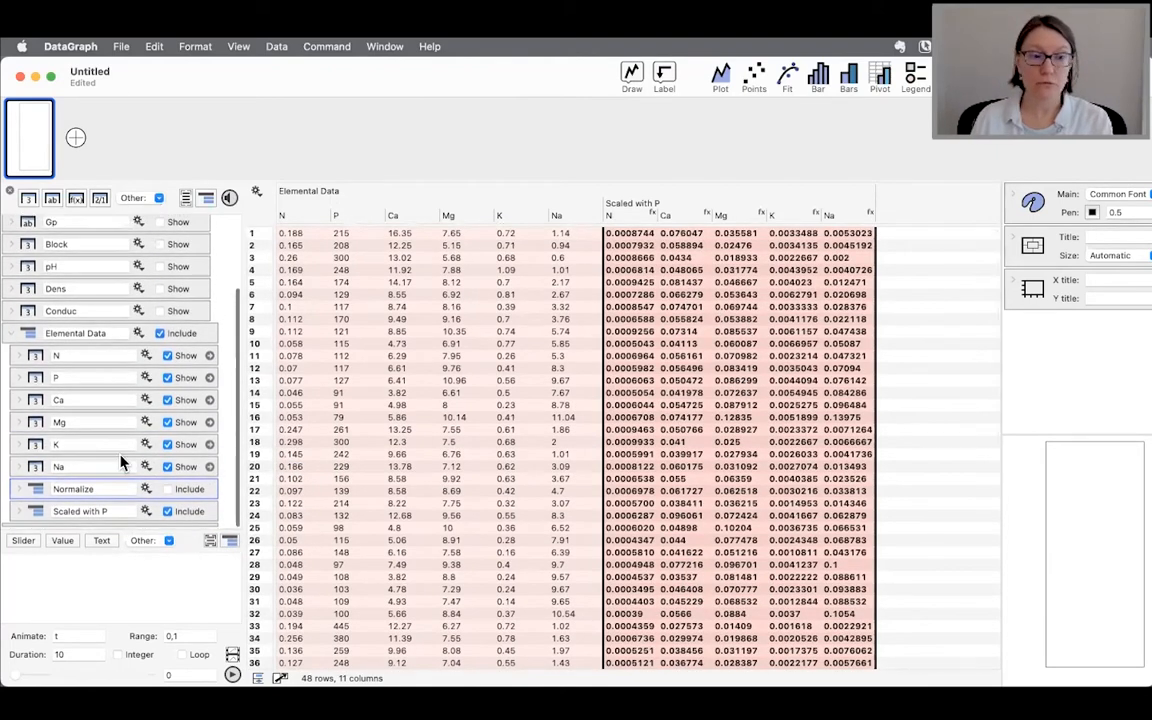
Expand the Scaled with P group and examine the formulas of its N, Ca and Mg columns.
left_click_drag(36, 511, 38, 355)
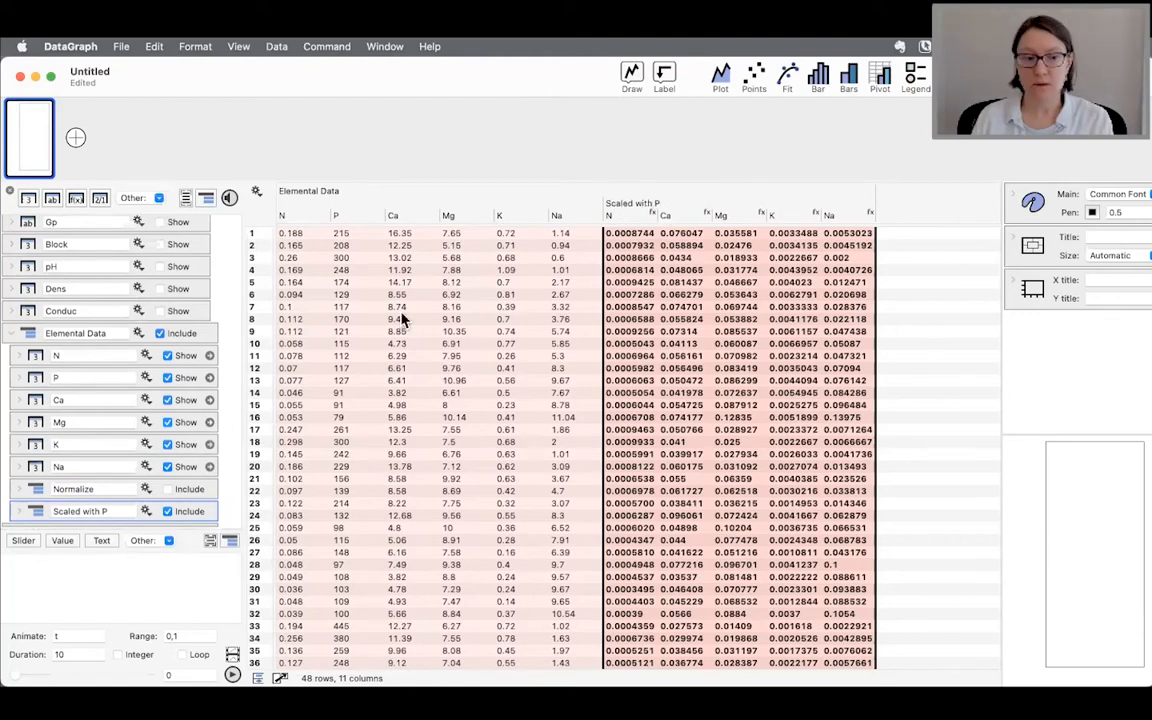
left_click(232, 505)
left_click(20, 511)
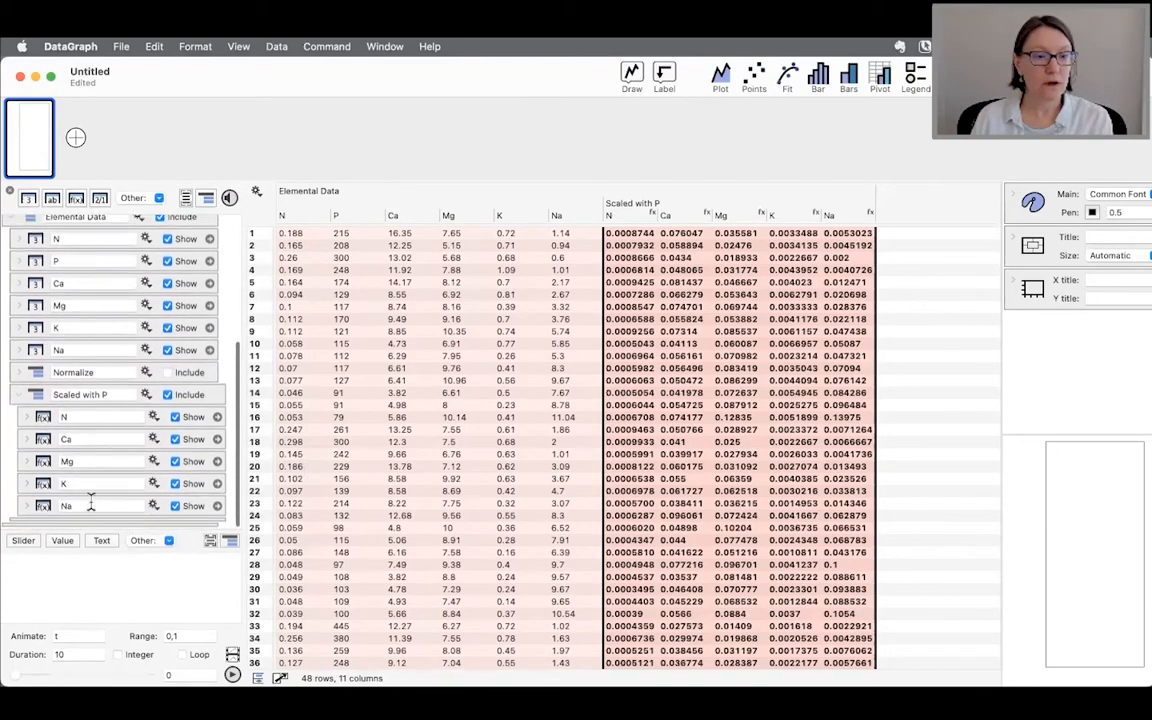
left_click(27, 418)
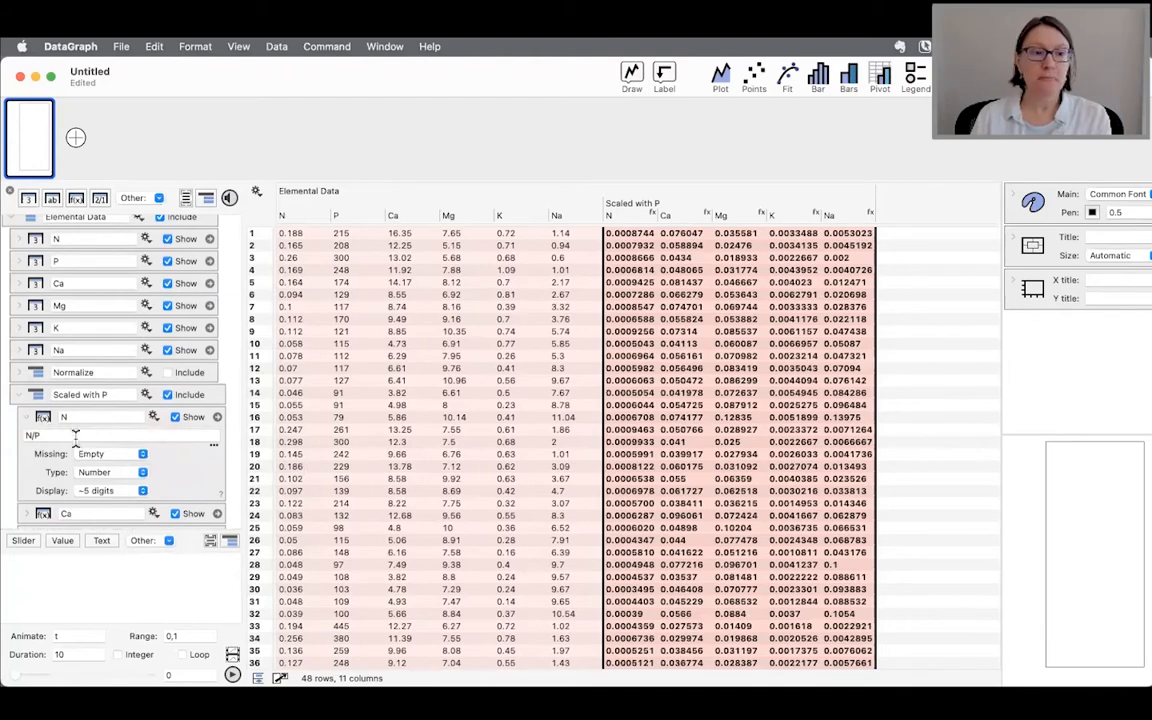
left_click_drag(69, 435, 15, 439)
scroll(42, 470, "down", 2)
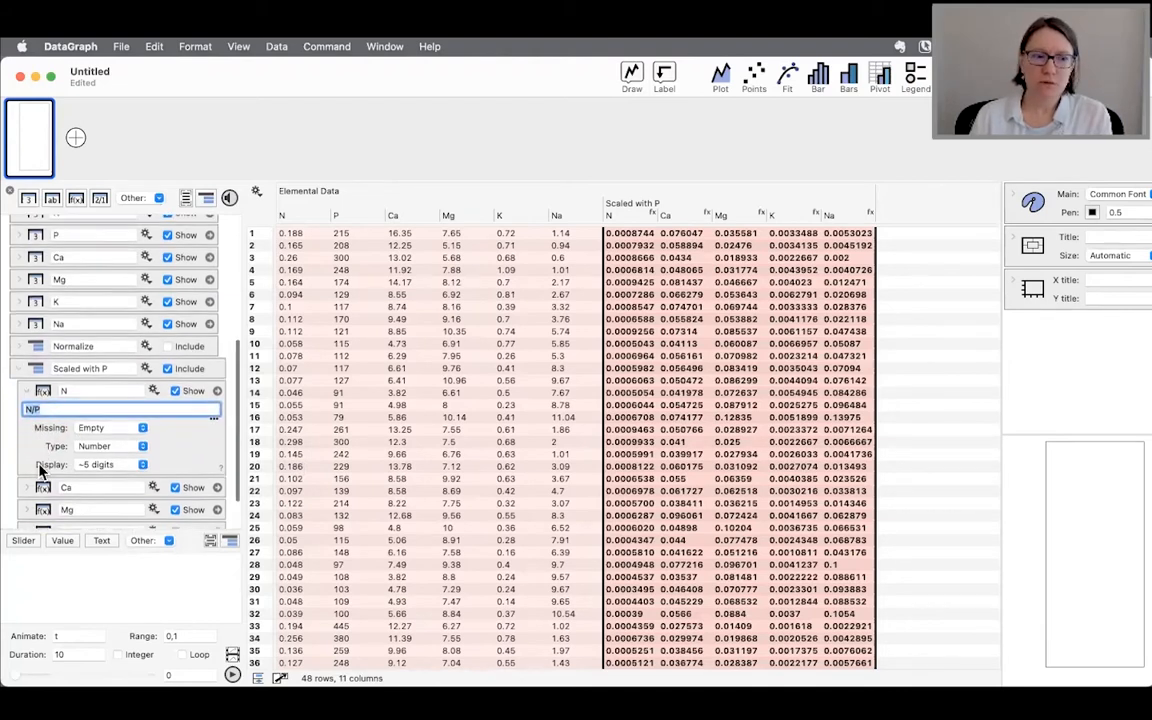
left_click(27, 472)
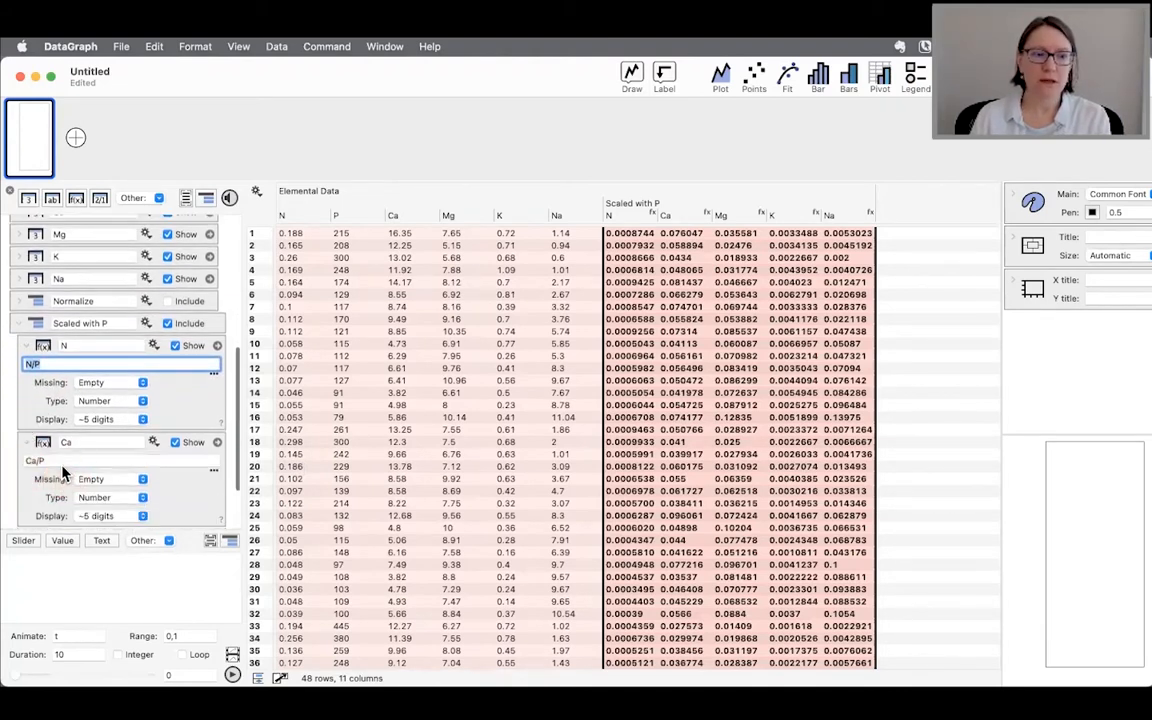
left_click_drag(60, 461, 20, 461)
scroll(25, 475, "down", 2)
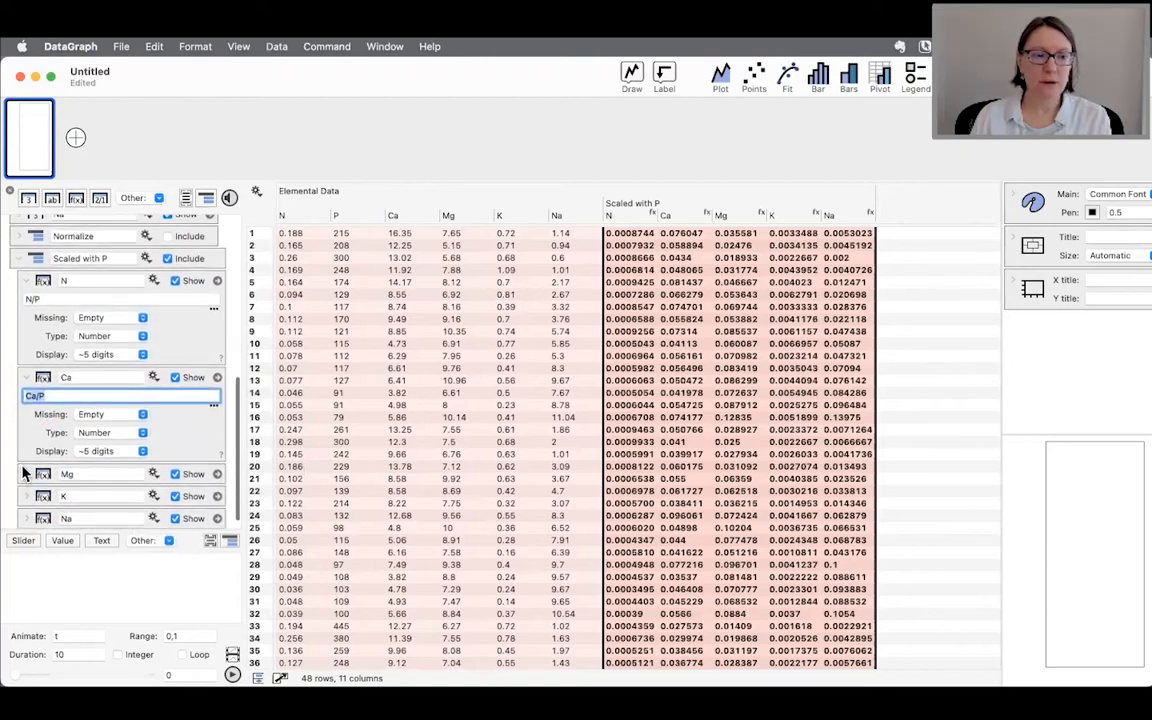
left_click(27, 474)
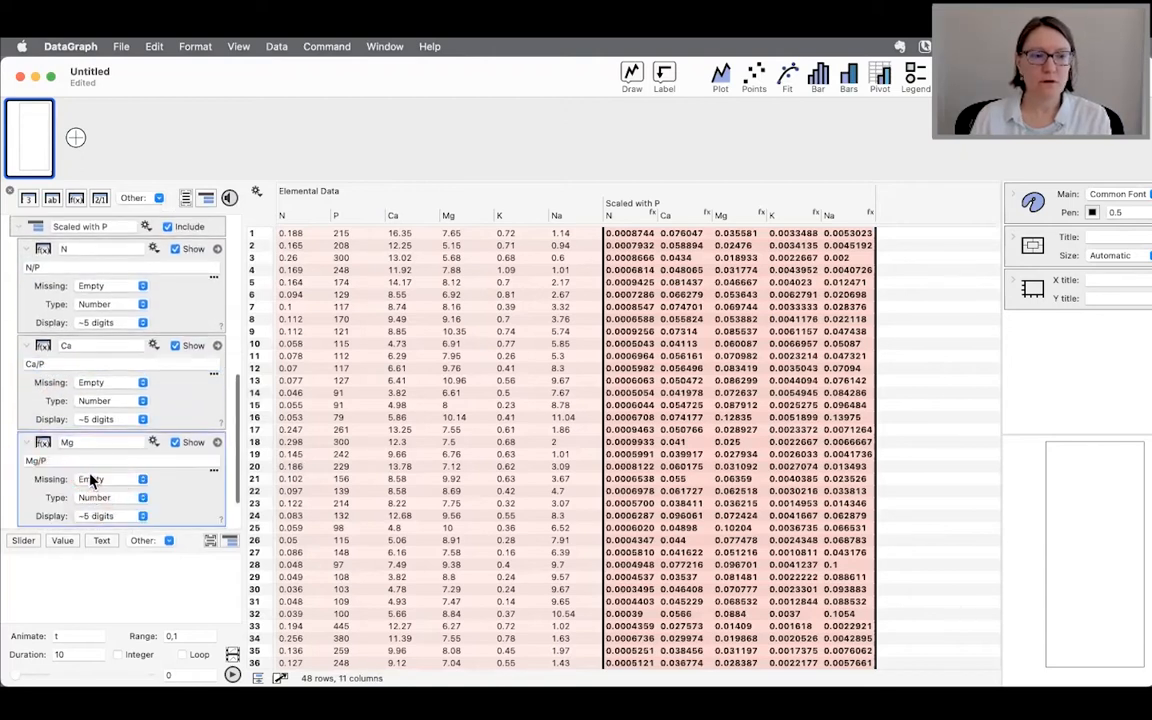
Collapse the details of the N, Ca and Mg columns in the Scaled with P group.
scroll(92, 480, "up", 3)
left_click(27, 349)
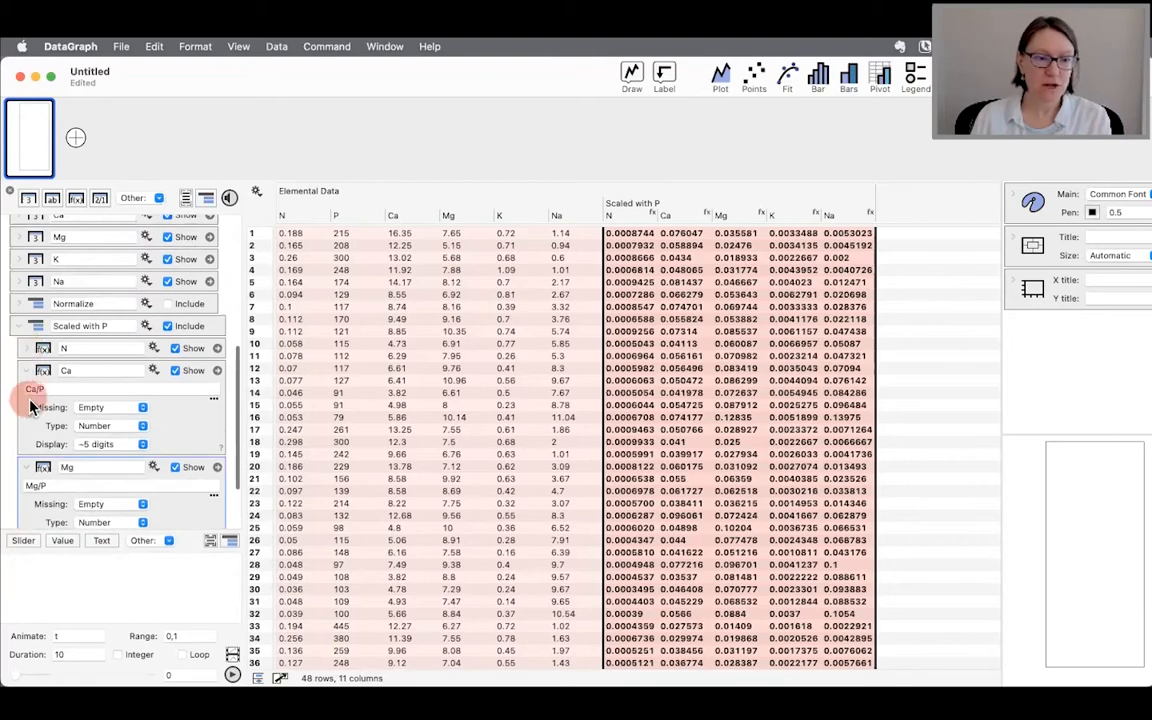
left_click(30, 372)
left_click(28, 398)
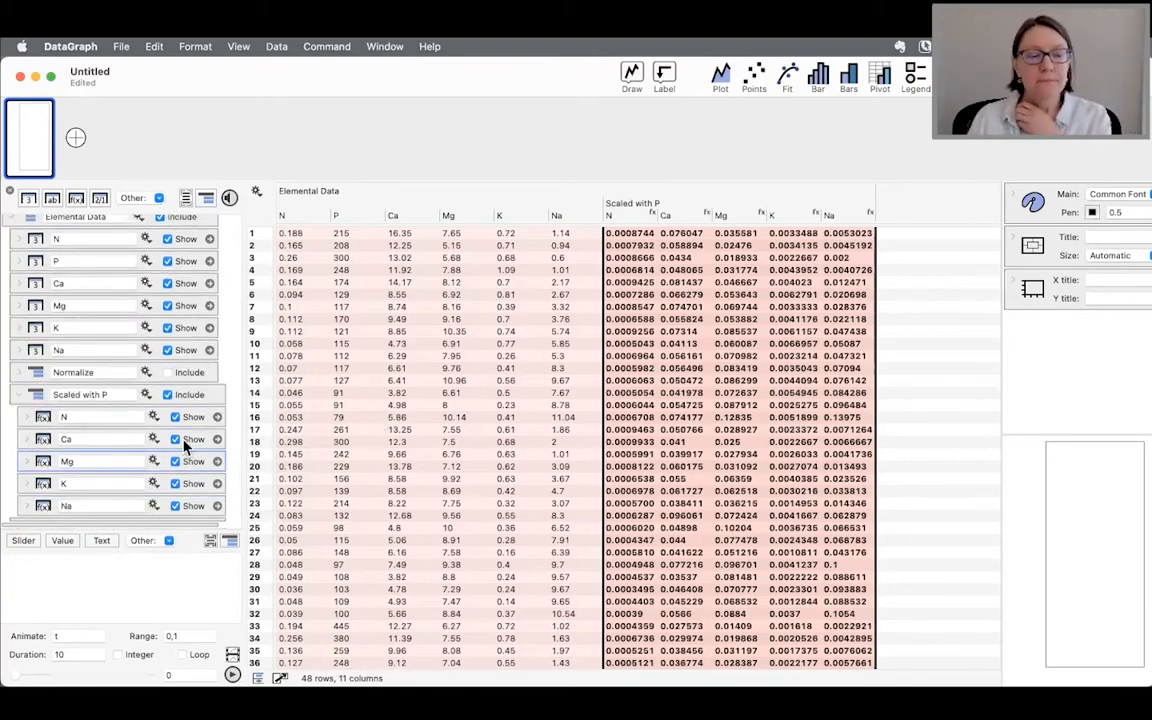
scroll(210, 410, "up", 3)
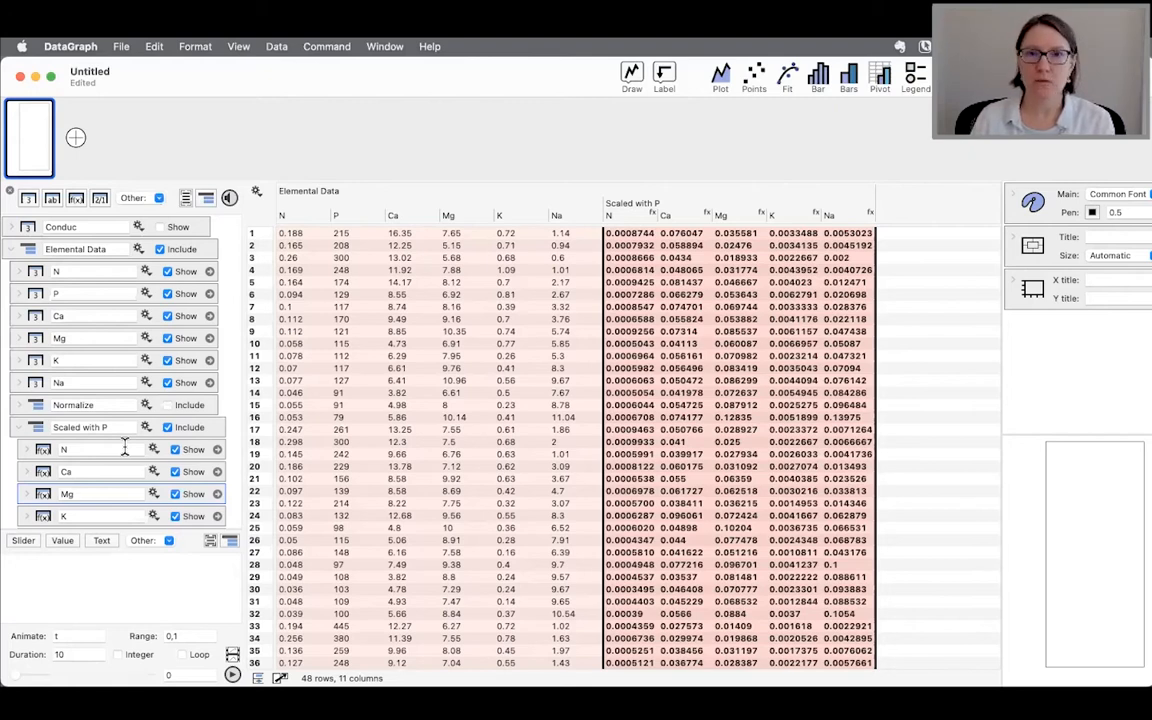
Show the N/P formula of the scaled N column and move that column out of its group to the start of the list.
left_click(28, 449)
left_click_drag(26, 458, 63, 459)
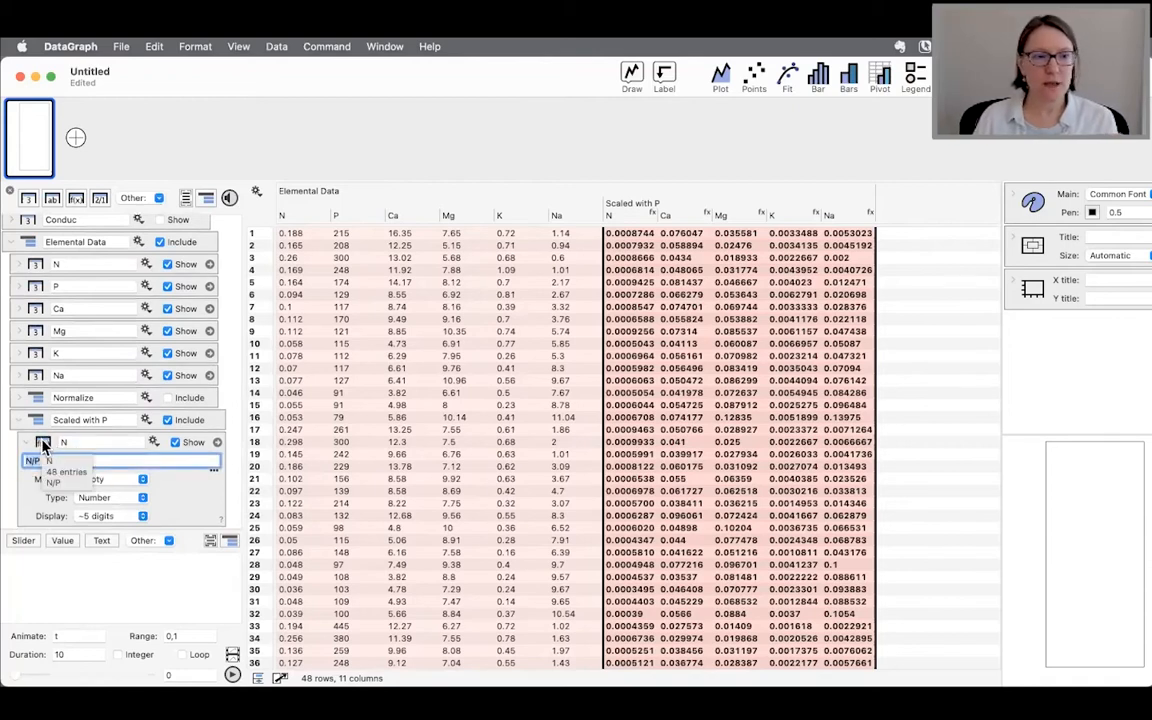
left_click(44, 444)
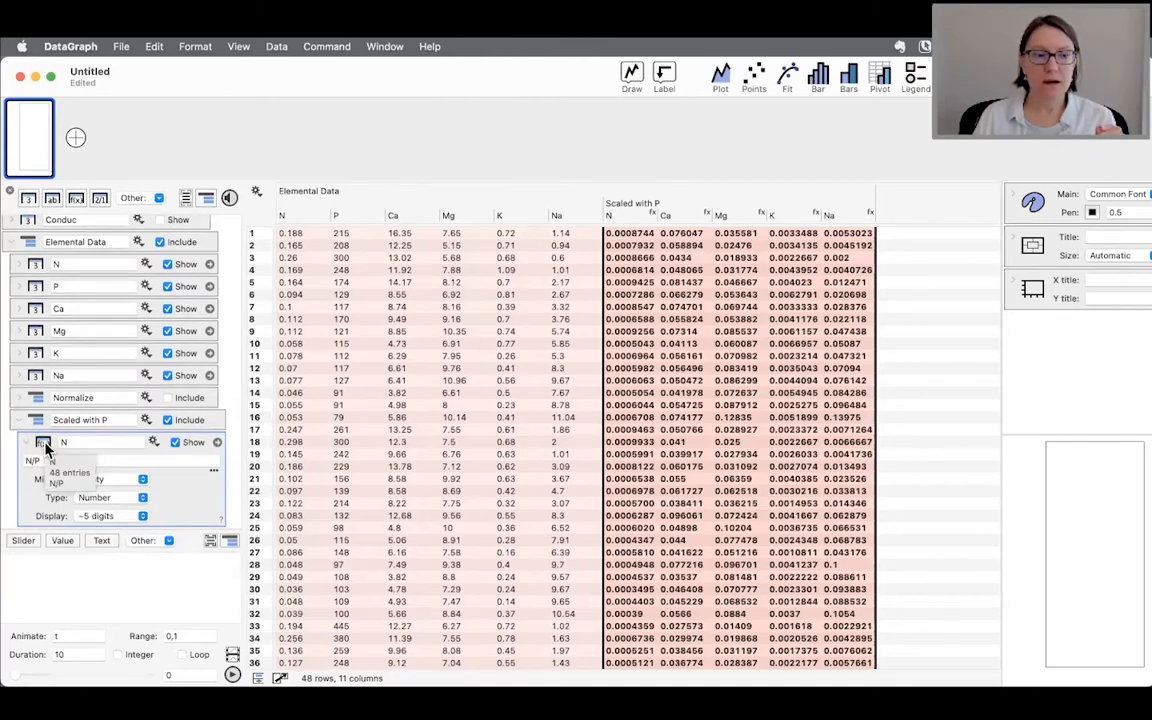
left_click(66, 197)
left_click_drag(66, 197, 62, 237)
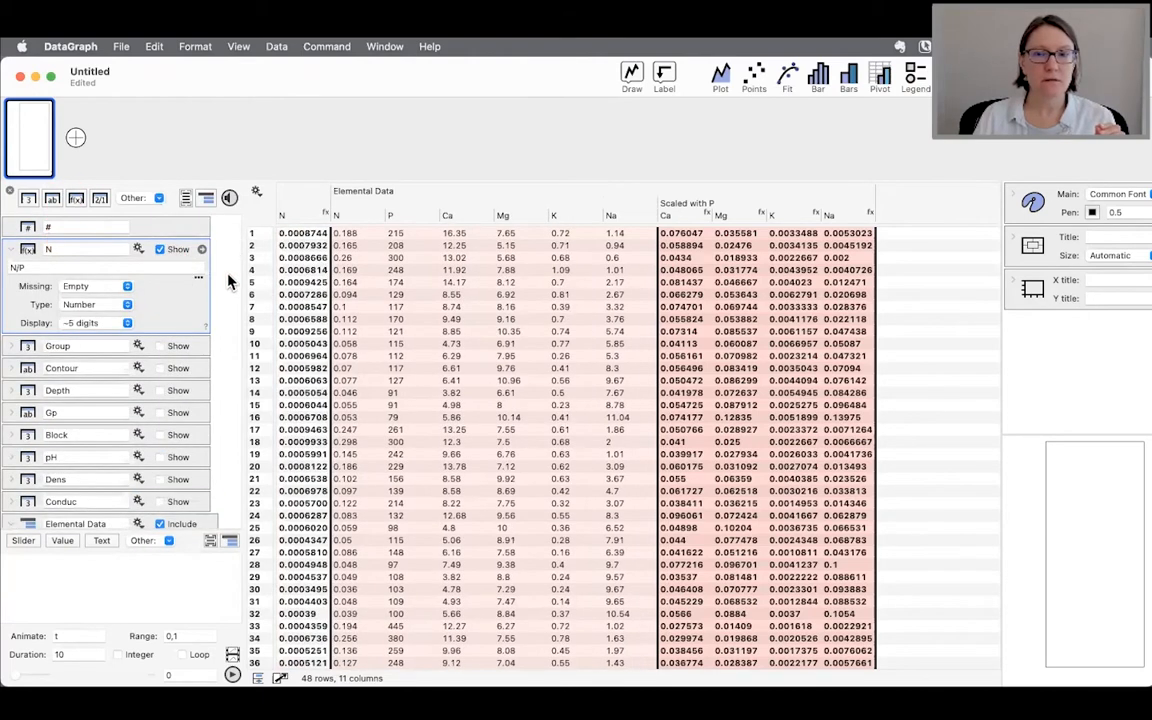
left_click(203, 249)
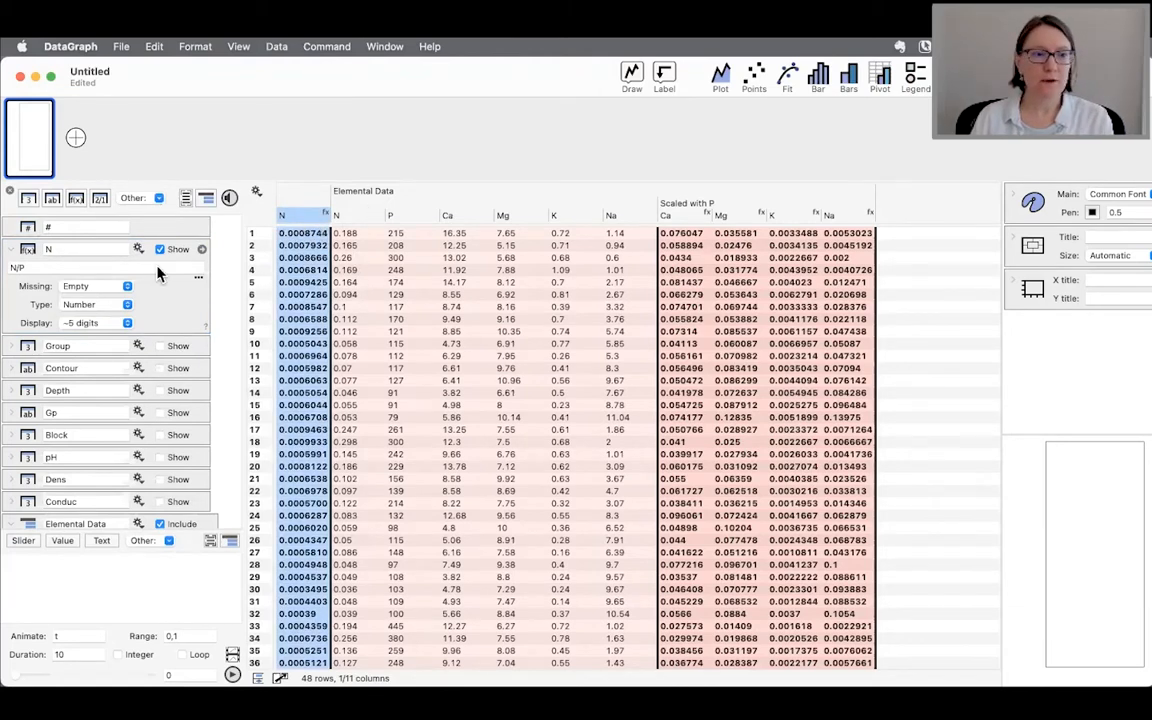
left_click_drag(163, 275, 57, 446)
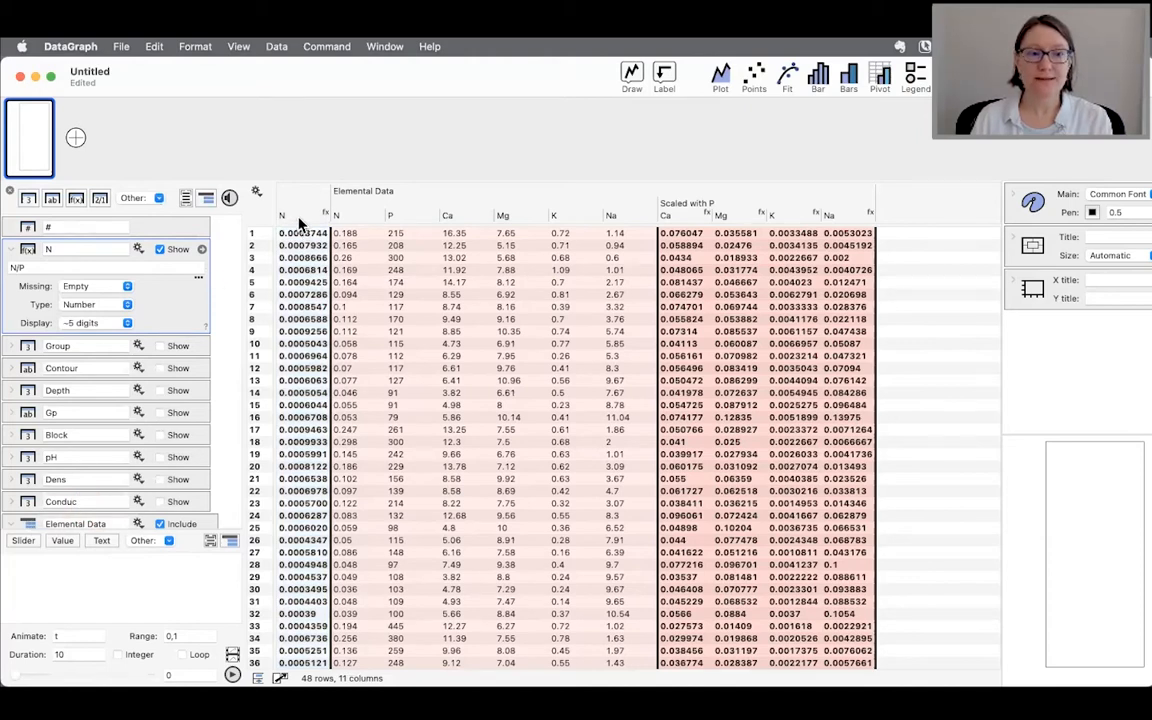
Put the moved N column into a new column group, and widen and select it in the table.
left_click(205, 197)
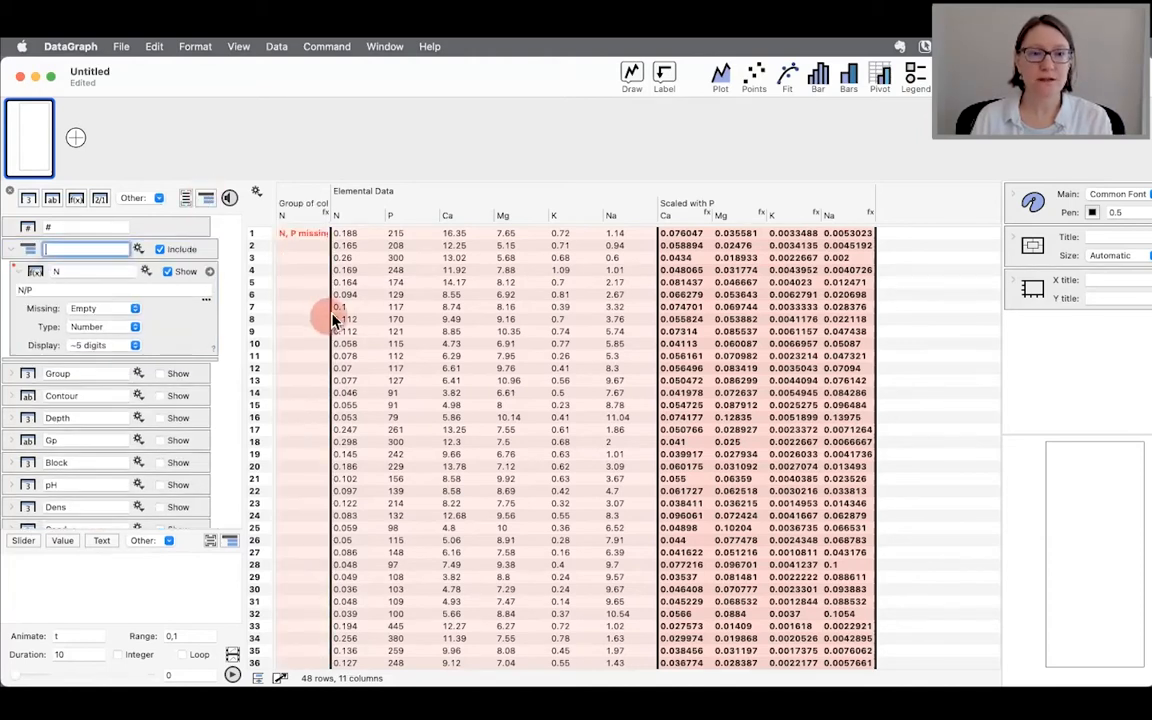
left_click_drag(332, 195, 495, 196)
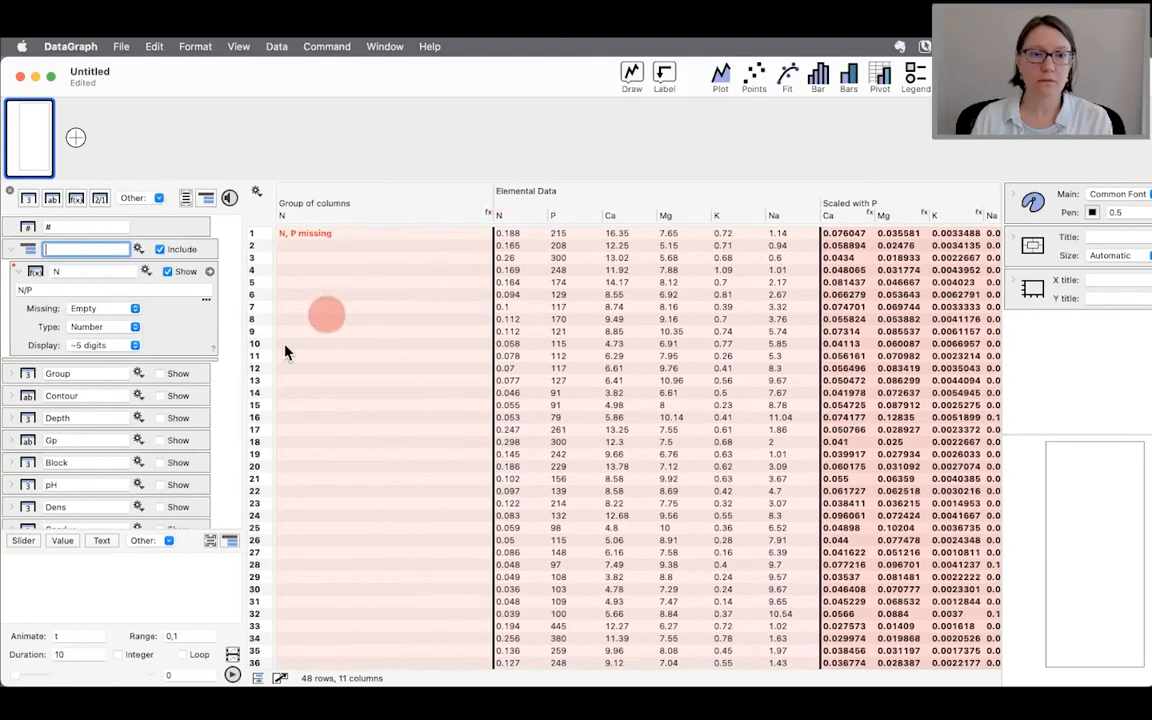
left_click(311, 219)
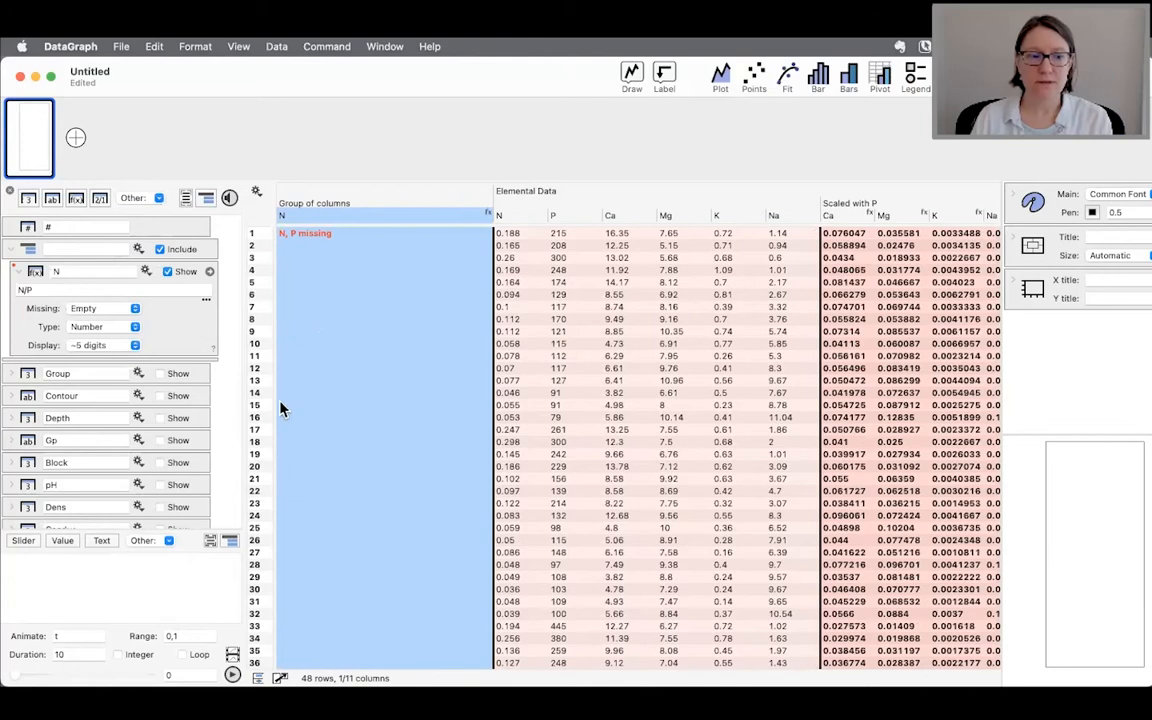
Compare the N/P formula in the new group with the column list to see which columns it can reference.
scroll(125, 456, "down", 8)
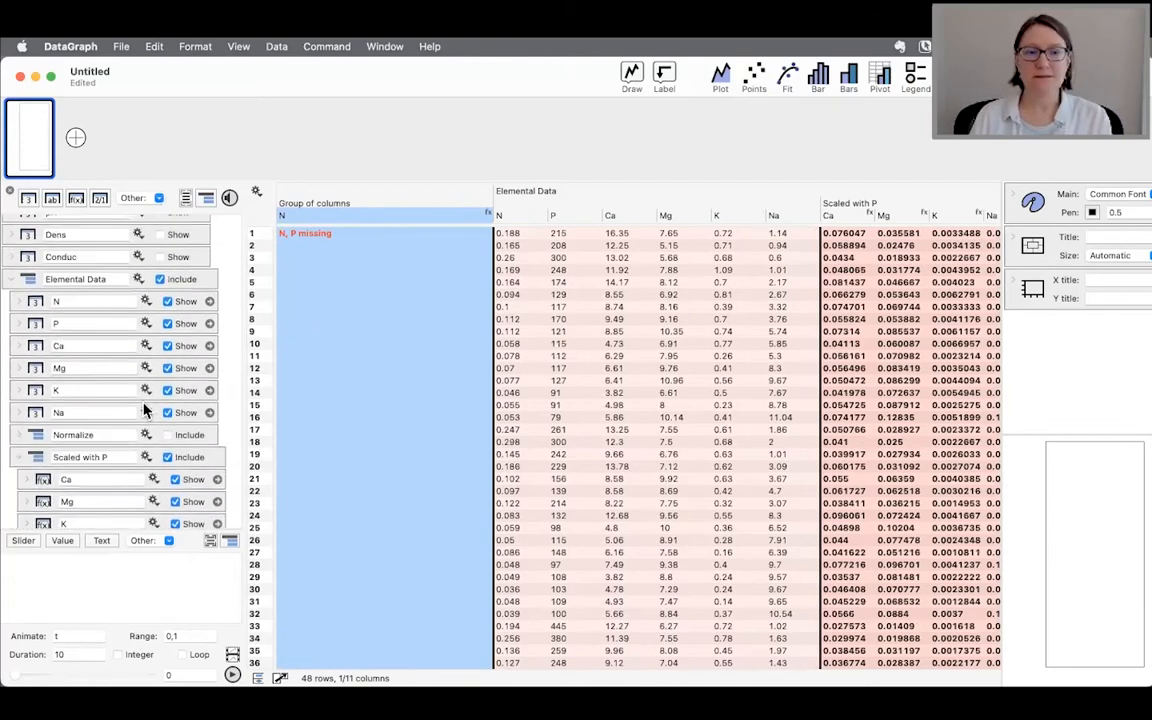
scroll(140, 415, "up", 3)
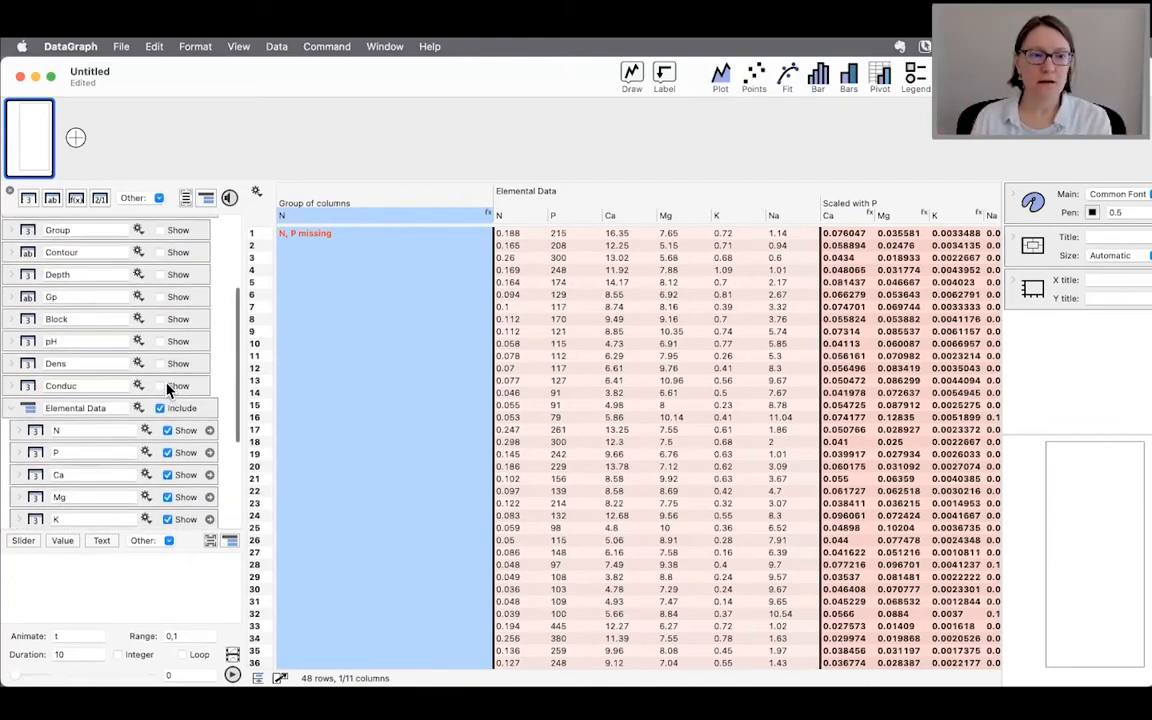
scroll(137, 422, "up", 5)
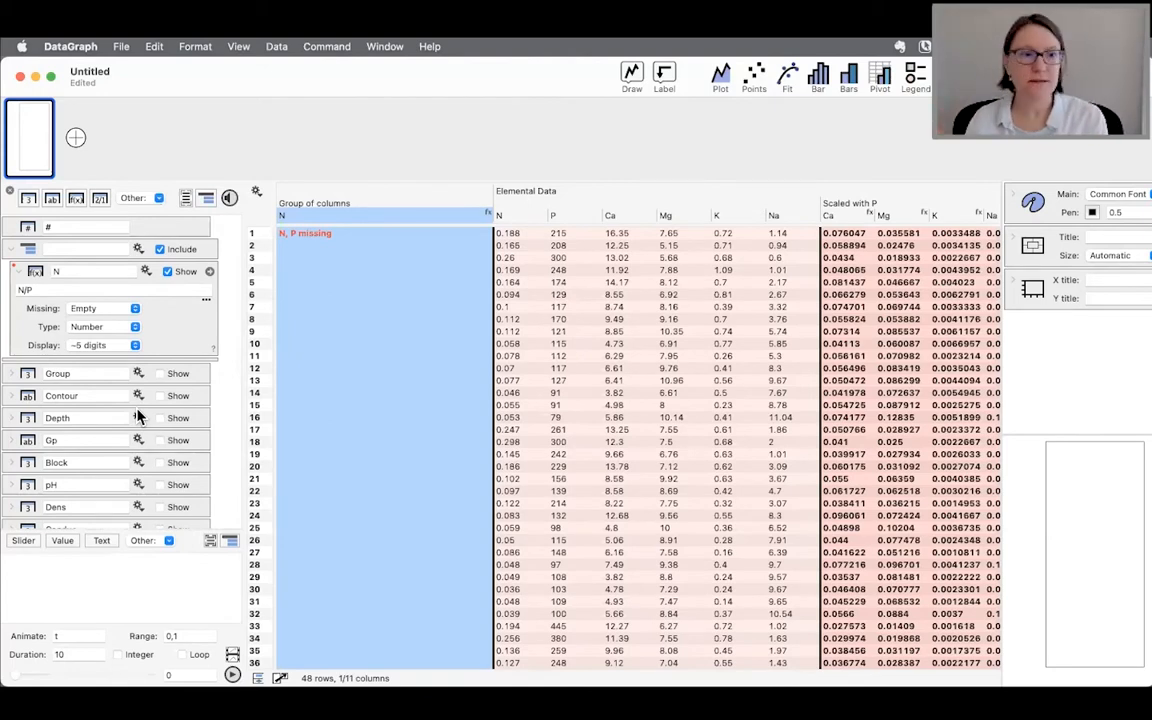
left_click(50, 290)
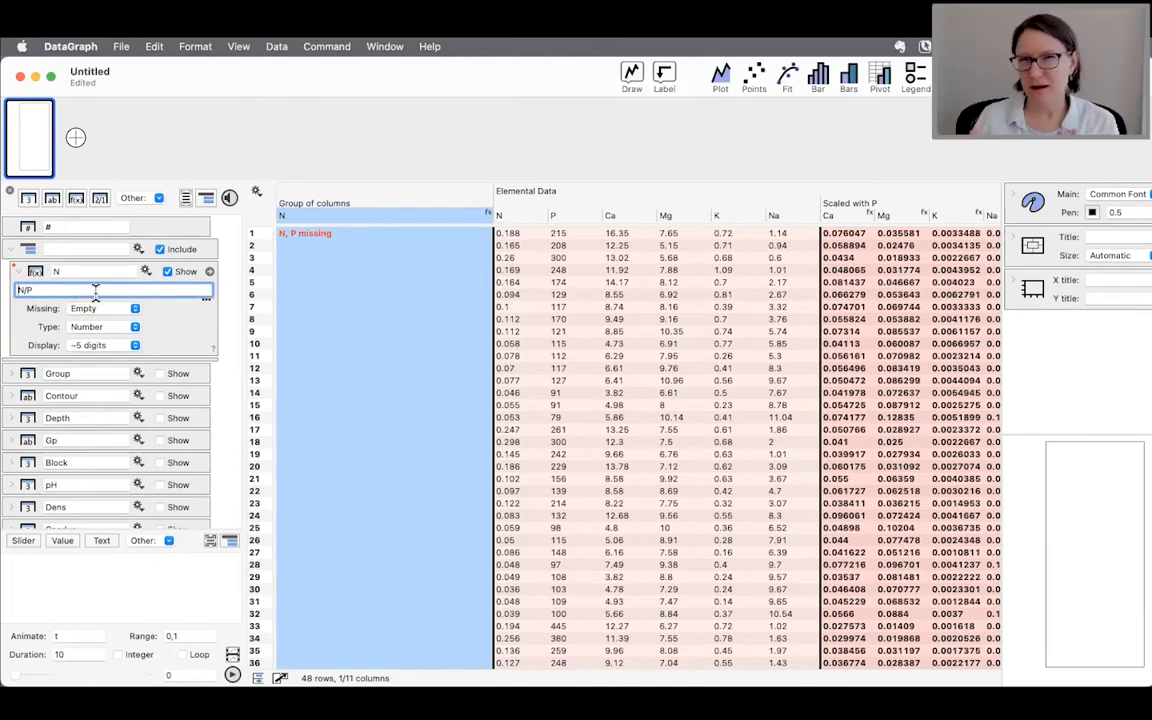
left_click(36, 274)
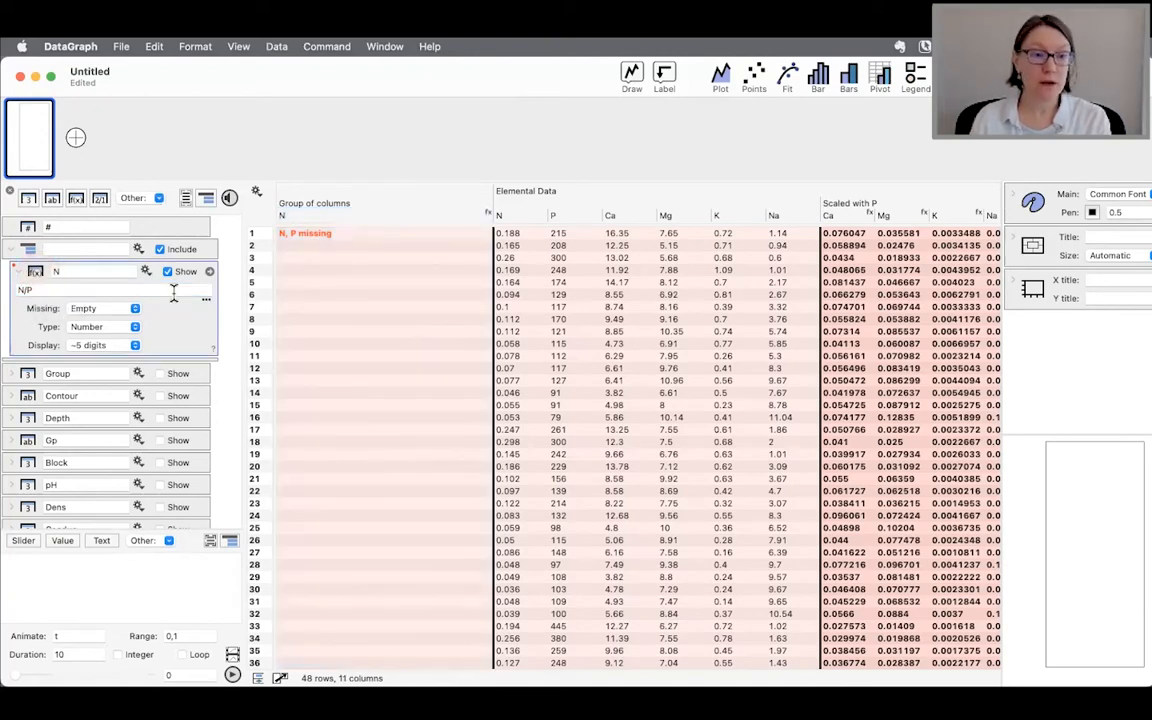
Undo the new group and the move of the N column out of the Scaled with P group.
key("super+z")
key("super+z")
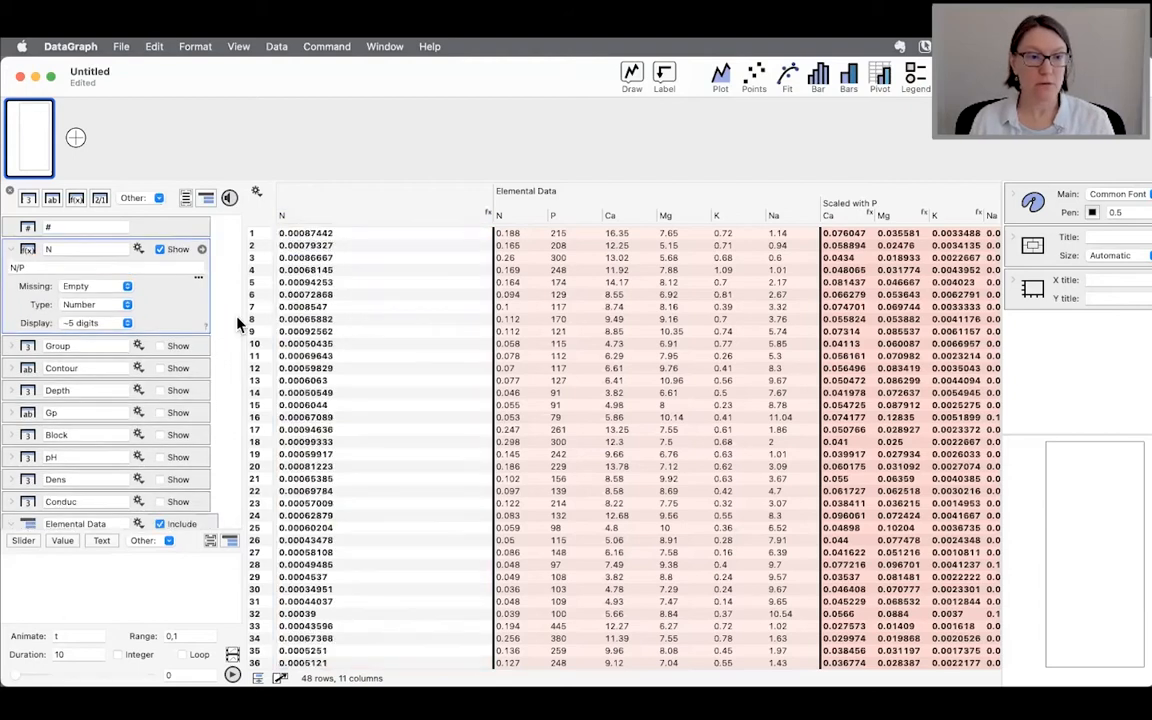
scroll(190, 404, "down", 3)
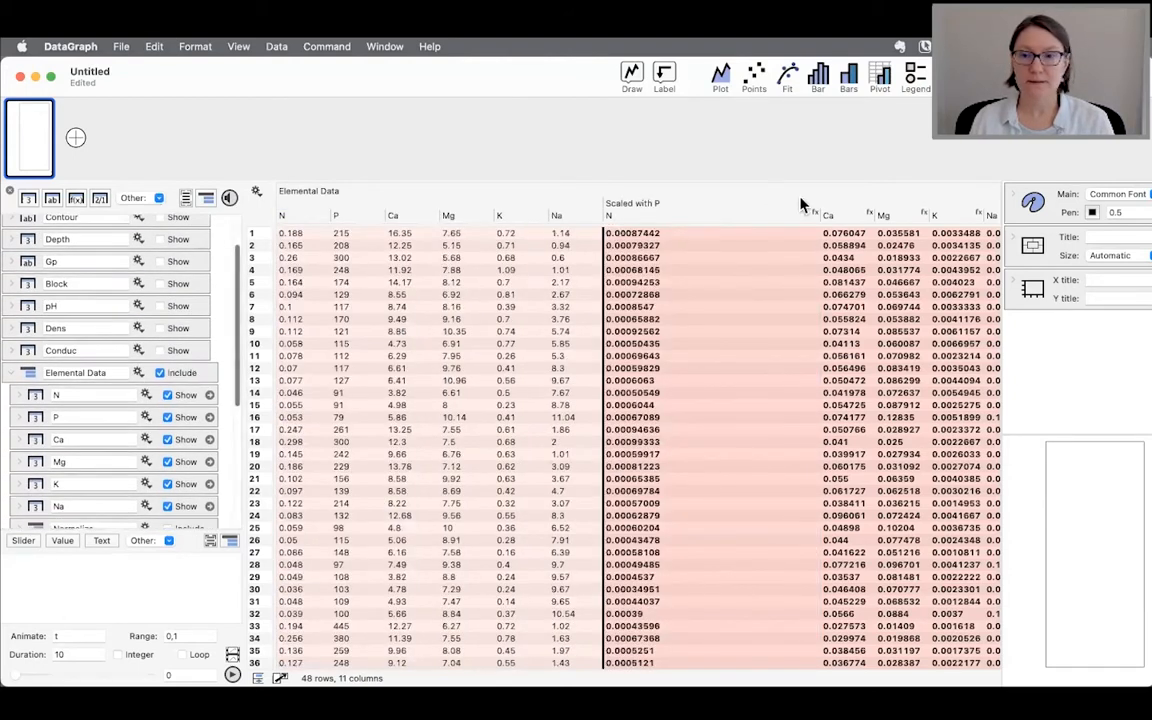
Narrow the scaled N column in the table and collapse the Scaled with P group in the column list.
left_click(768, 219)
left_click_drag(820, 218, 714, 218)
left_click(742, 298)
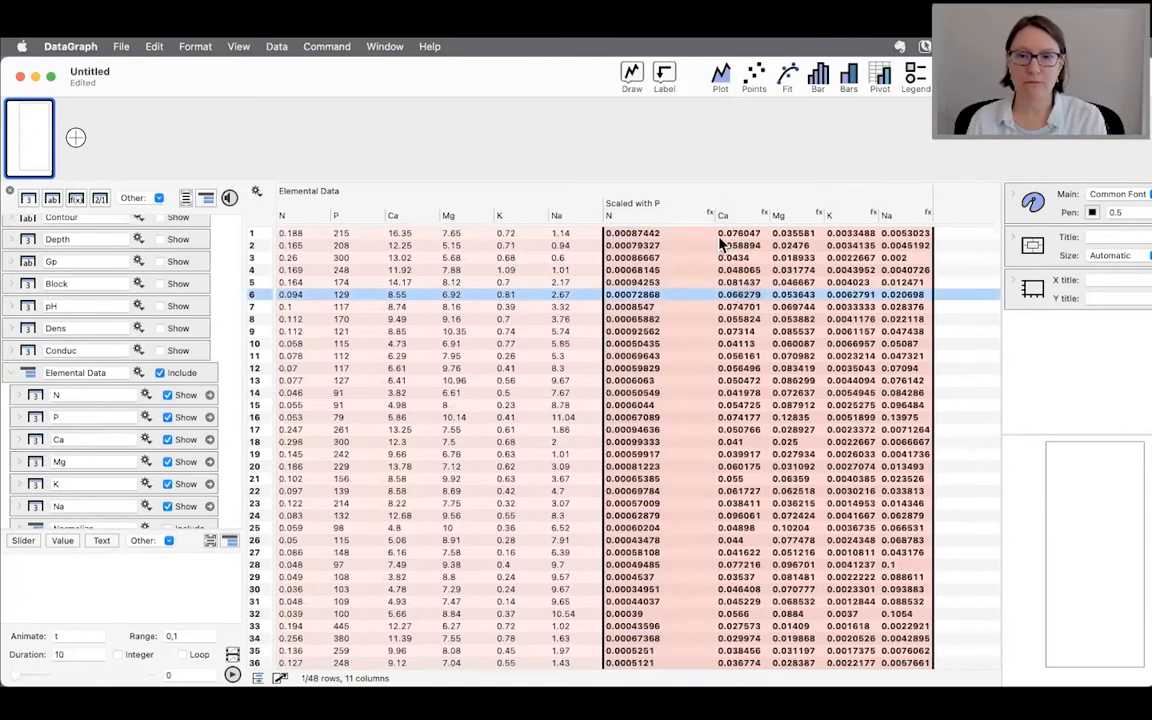
left_click_drag(714, 219, 690, 218)
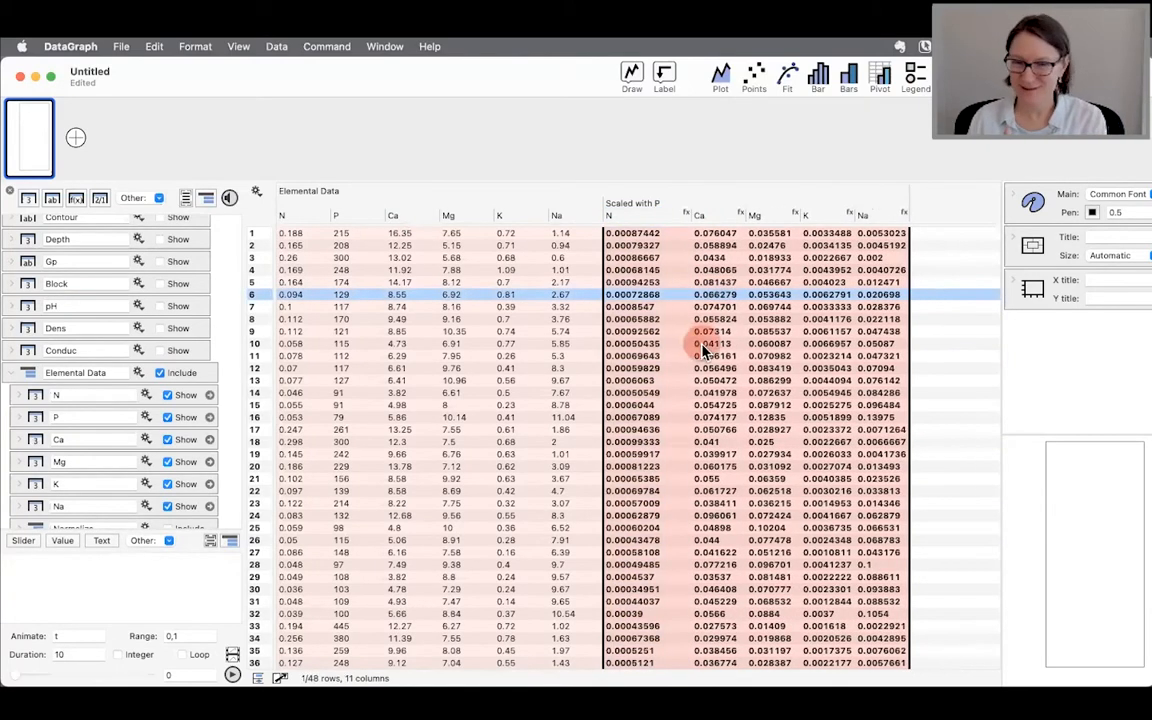
scroll(176, 447, "down", 3)
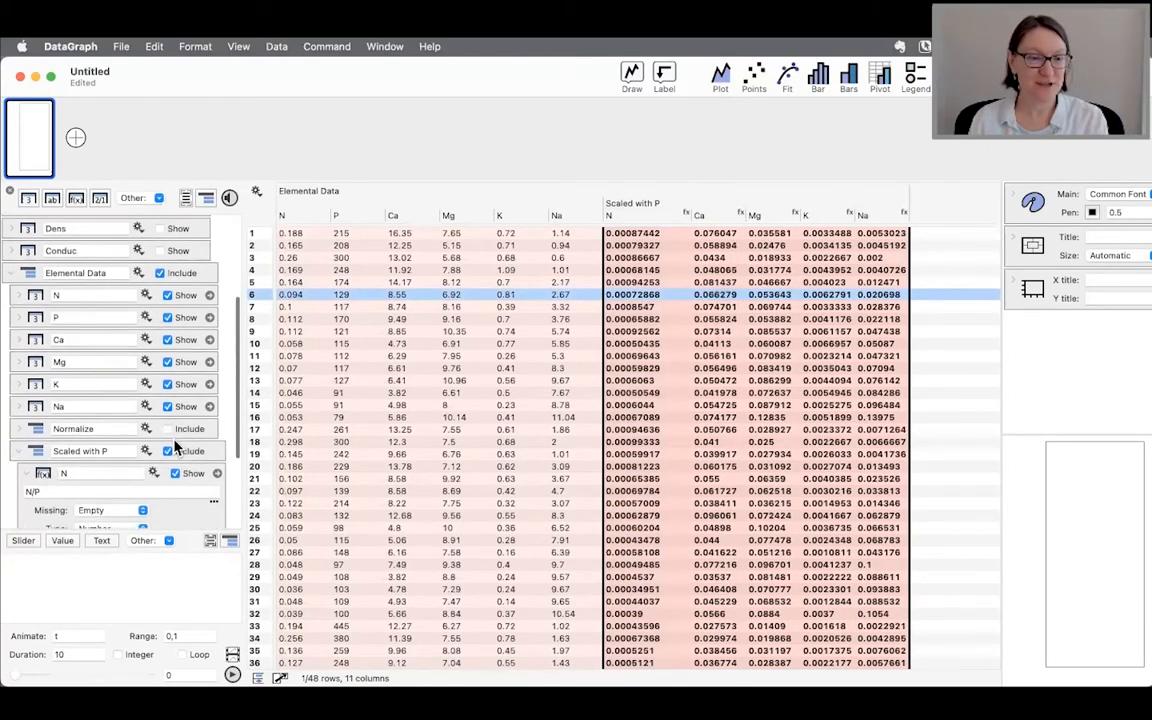
left_click(20, 447)
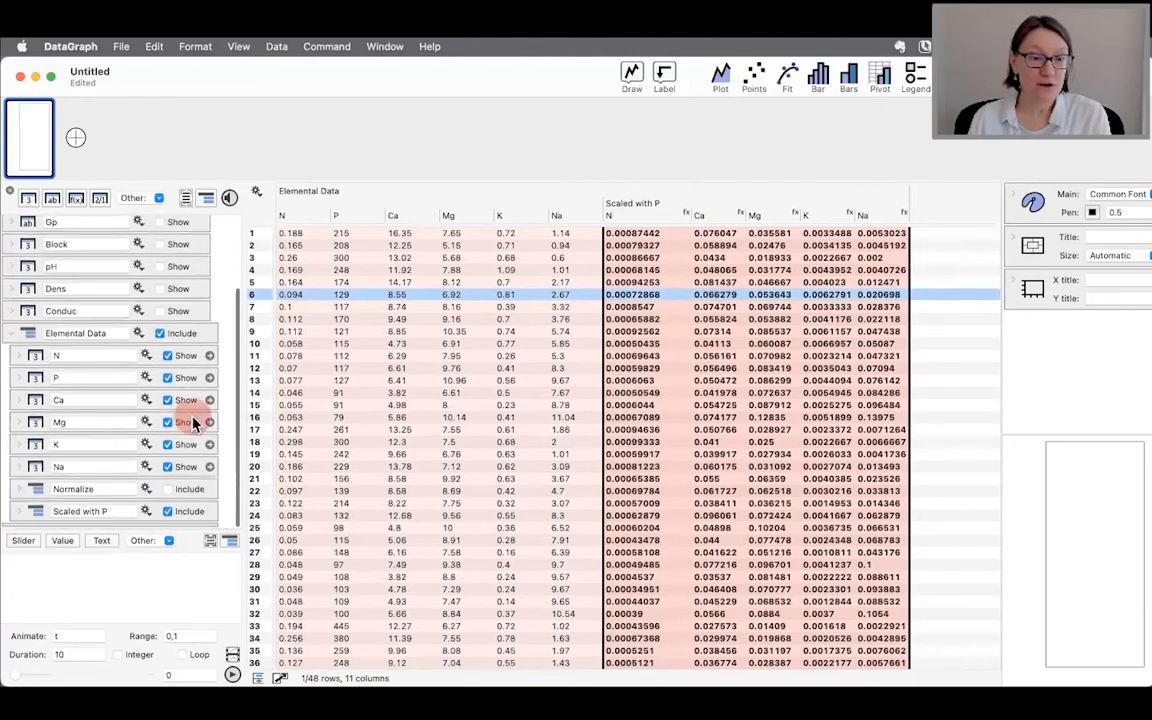
Scale the Elemental Data group with the Ca column and view the resulting group in the table.
left_click(137, 334)
mouse_move(196, 424)
left_click(293, 450)
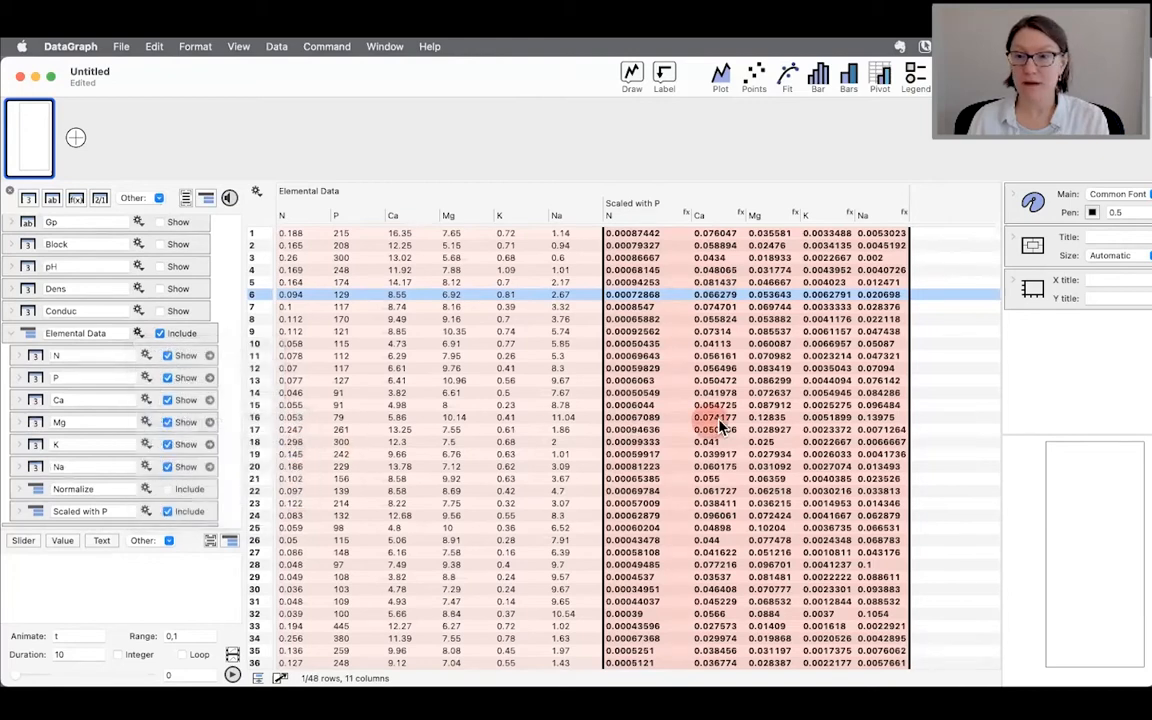
scroll(756, 429, "right", 4)
scroll(864, 317, "down", 1)
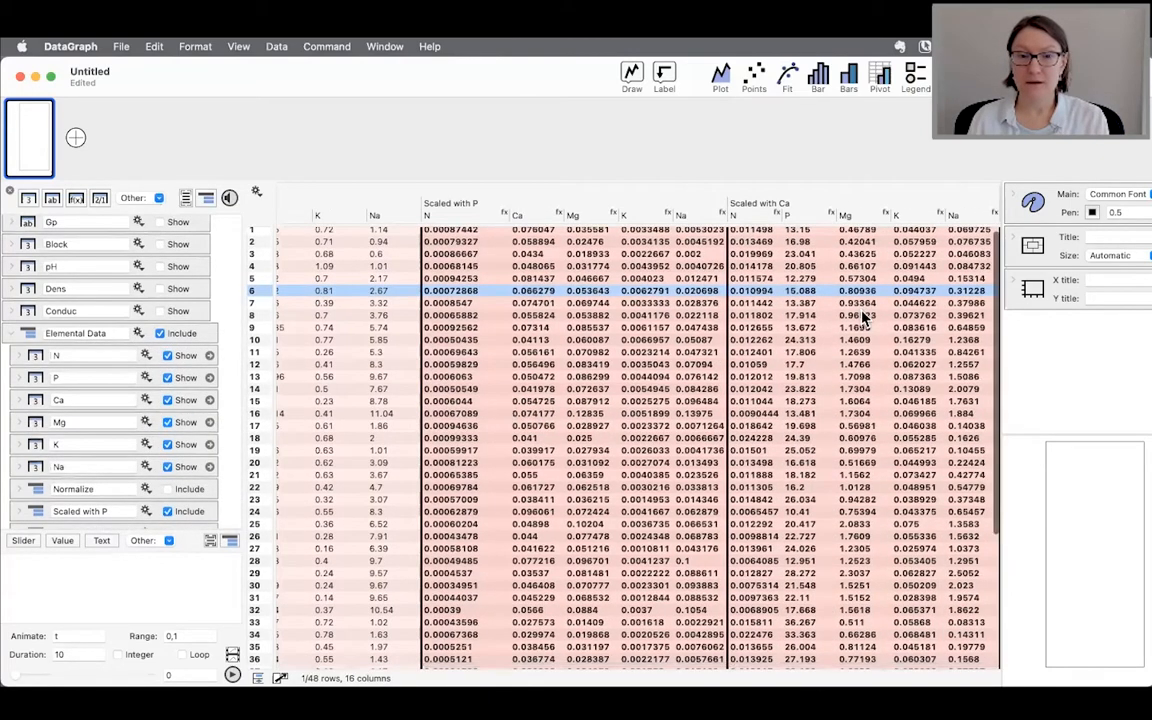
scroll(865, 318, "up", 1)
scroll(865, 318, "left", 1)
scroll(864, 317, "left", 5)
scroll(760, 360, "right", 5)
scroll(706, 390, "left", 1)
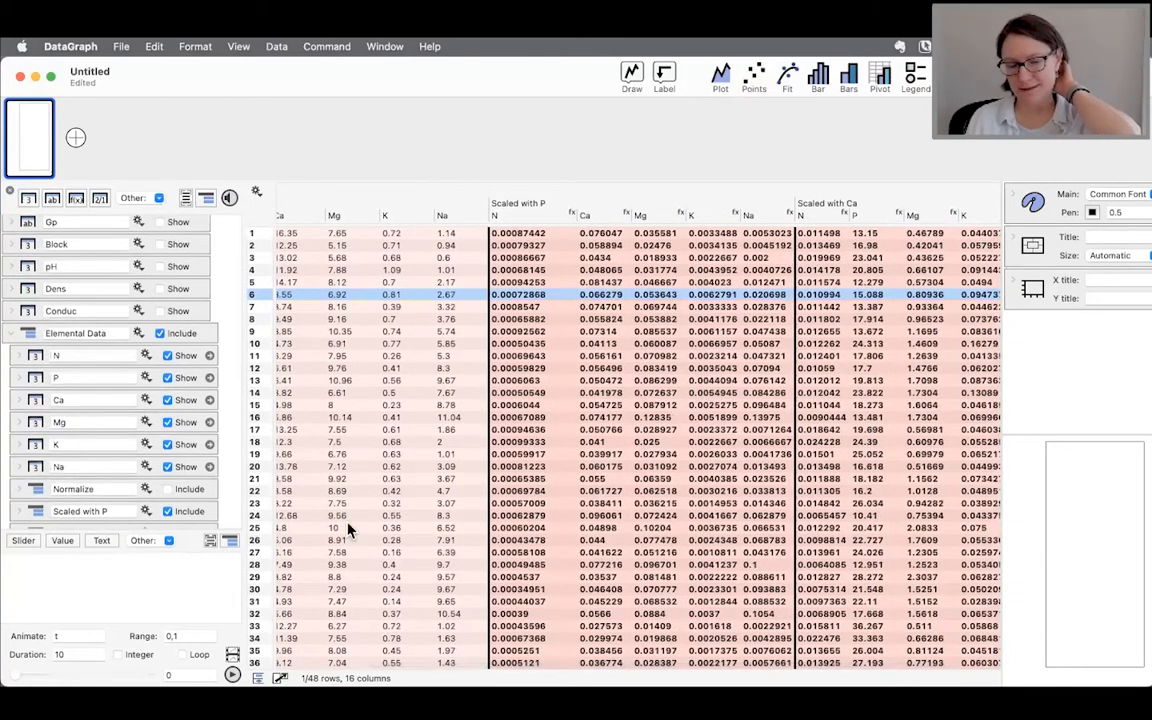
Scale the Elemental Data group with the Na column and view the resulting group in the table.
left_click(138, 335)
mouse_move(201, 428)
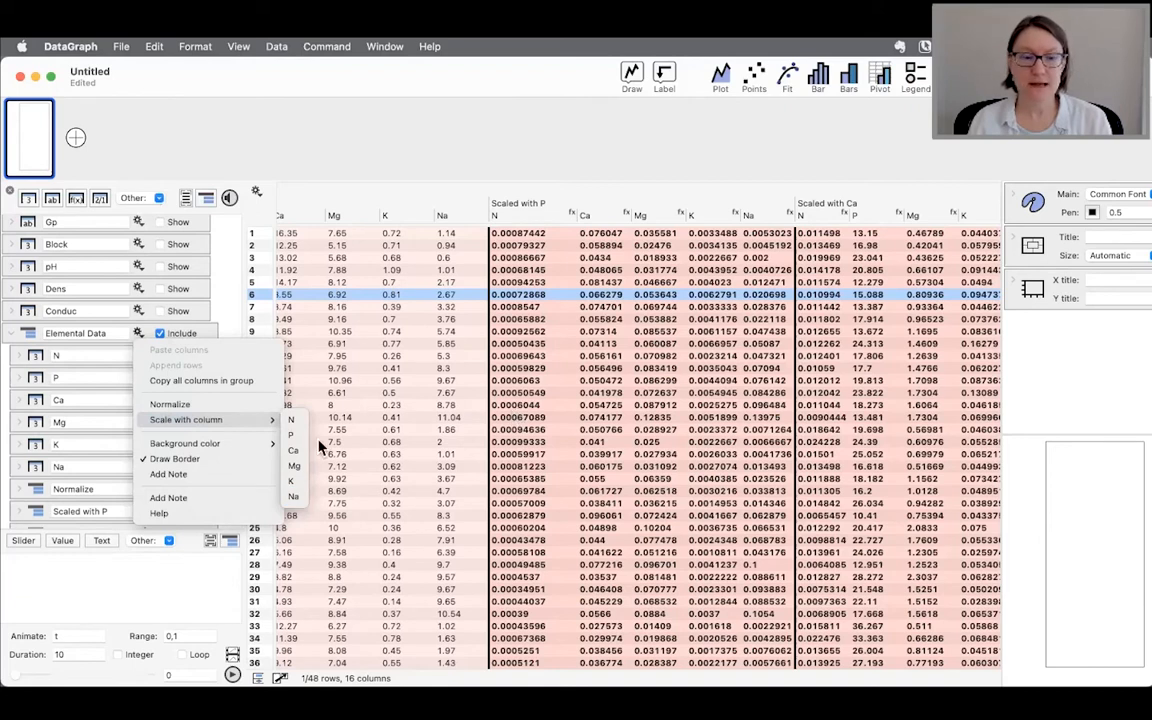
left_click(291, 498)
scroll(650, 390, "right", 10)
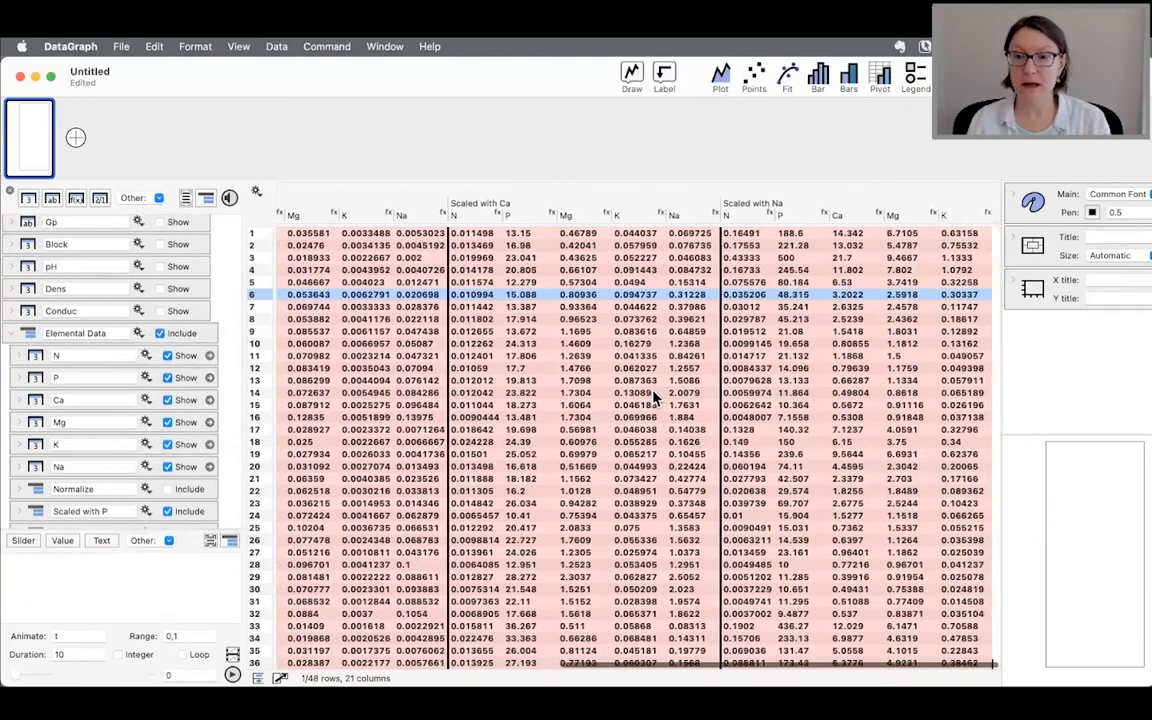
scroll(655, 398, "left", 10)
Include the Normalize group in the table alongside the groups scaled with P, Ca and Na.
scroll(170, 460, "down", 3)
scroll(180, 470, "up", 1)
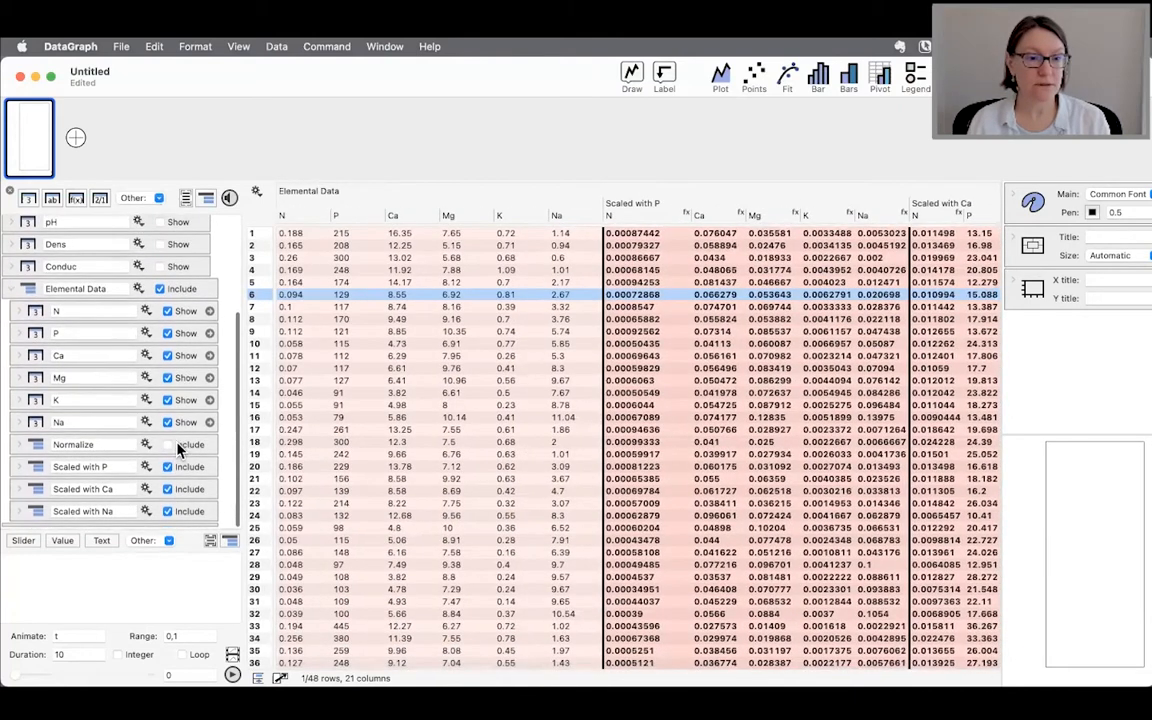
left_click(30, 468)
left_click(30, 490)
left_click(30, 511)
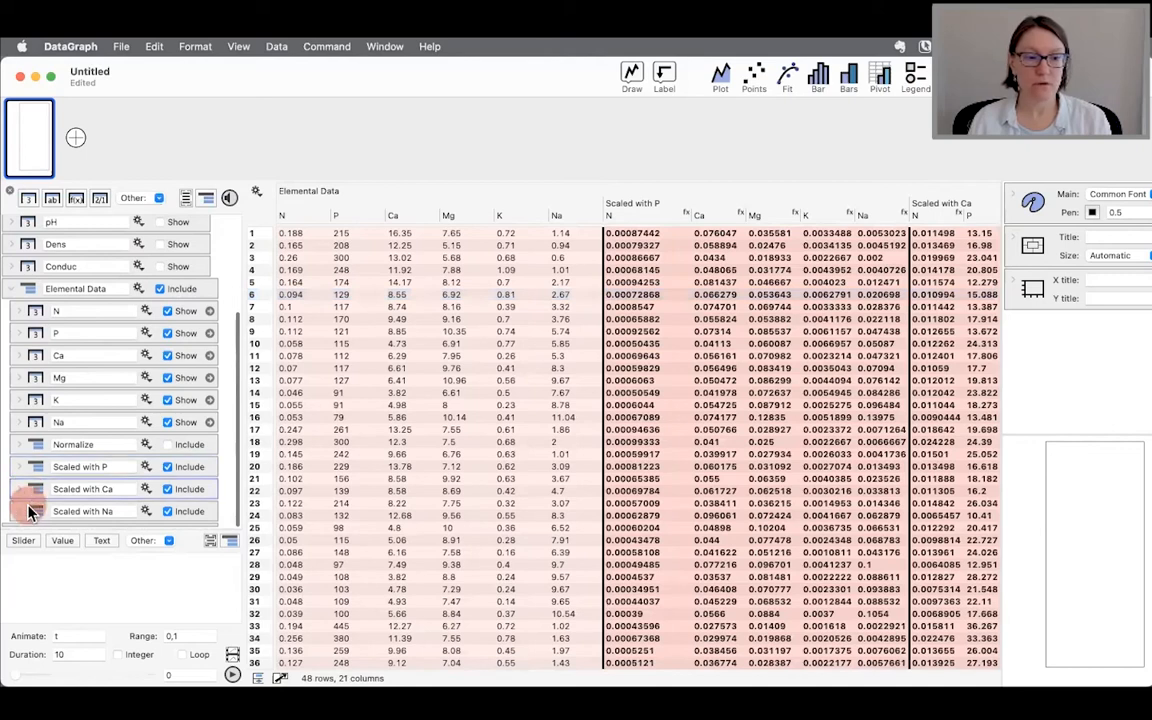
left_click(167, 444)
scroll(899, 328, "right", 5)
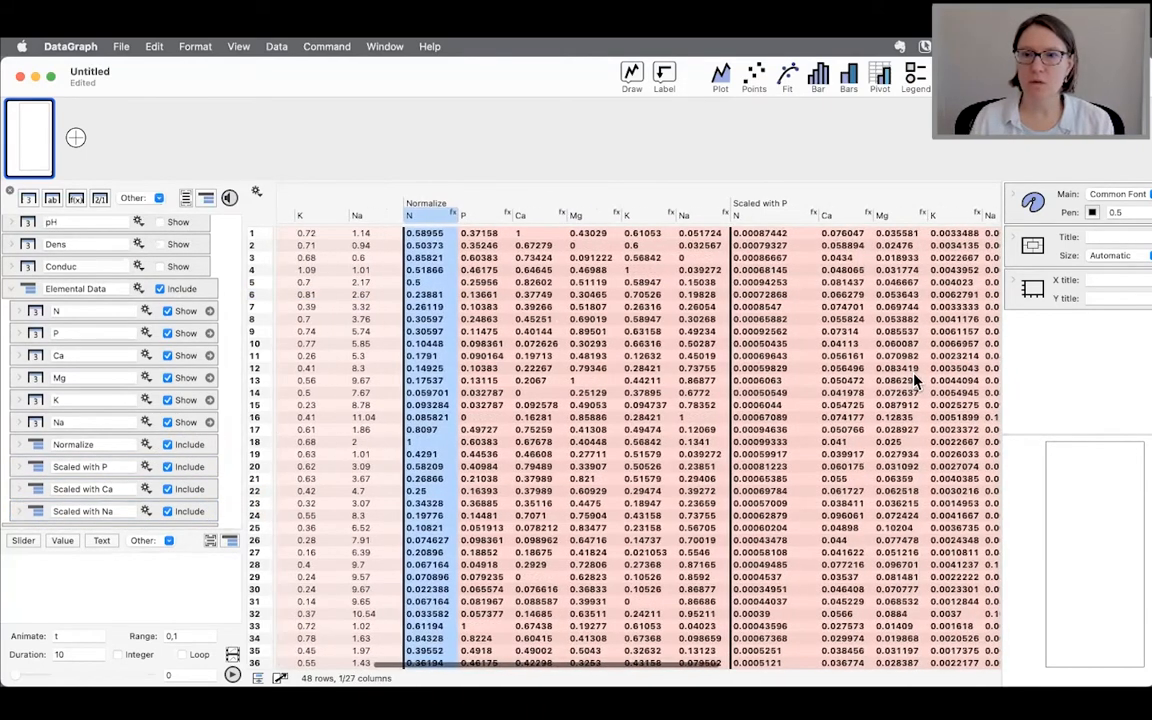
scroll(913, 380, "right", 2)
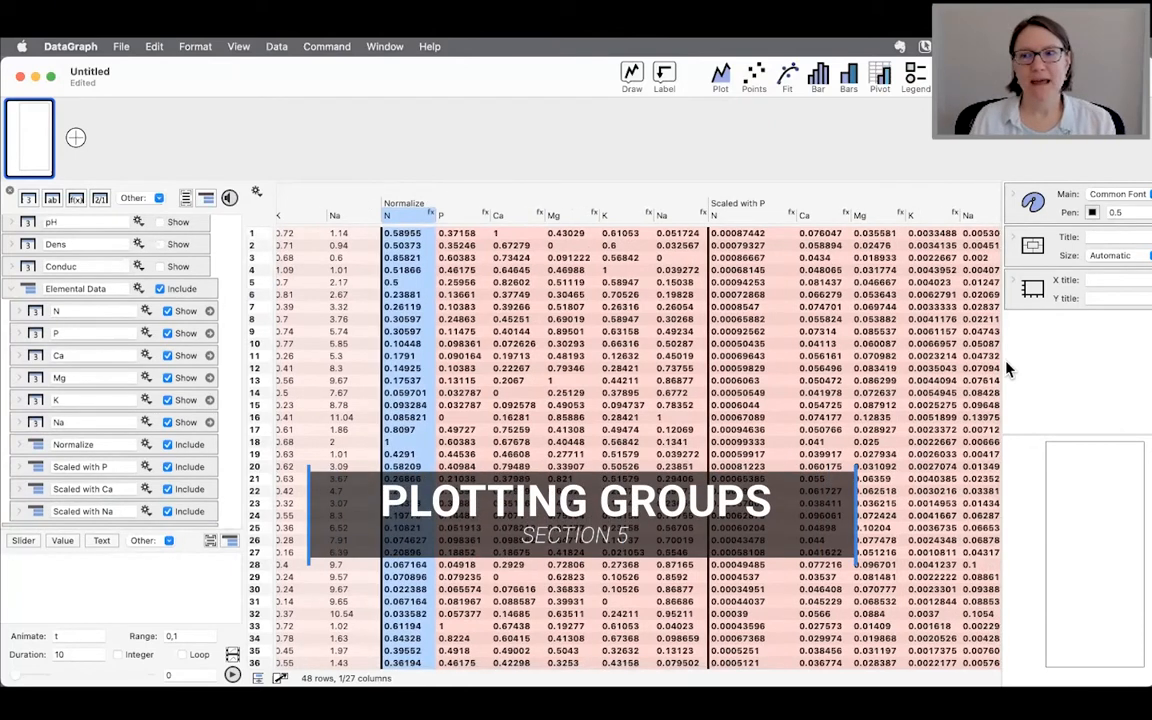
Widen the graph area and look through the Normalize and Scaled with P groups in the table.
left_click_drag(1001, 362, 684, 378)
scroll(684, 378, "right", 10)
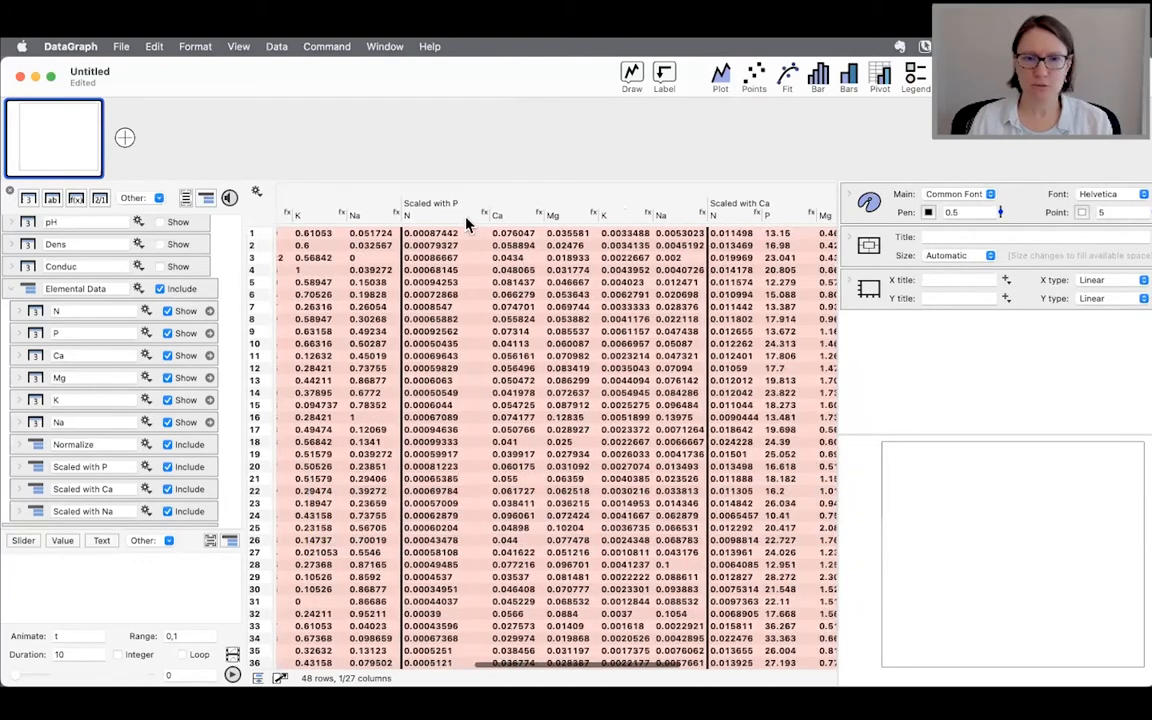
left_click(412, 205)
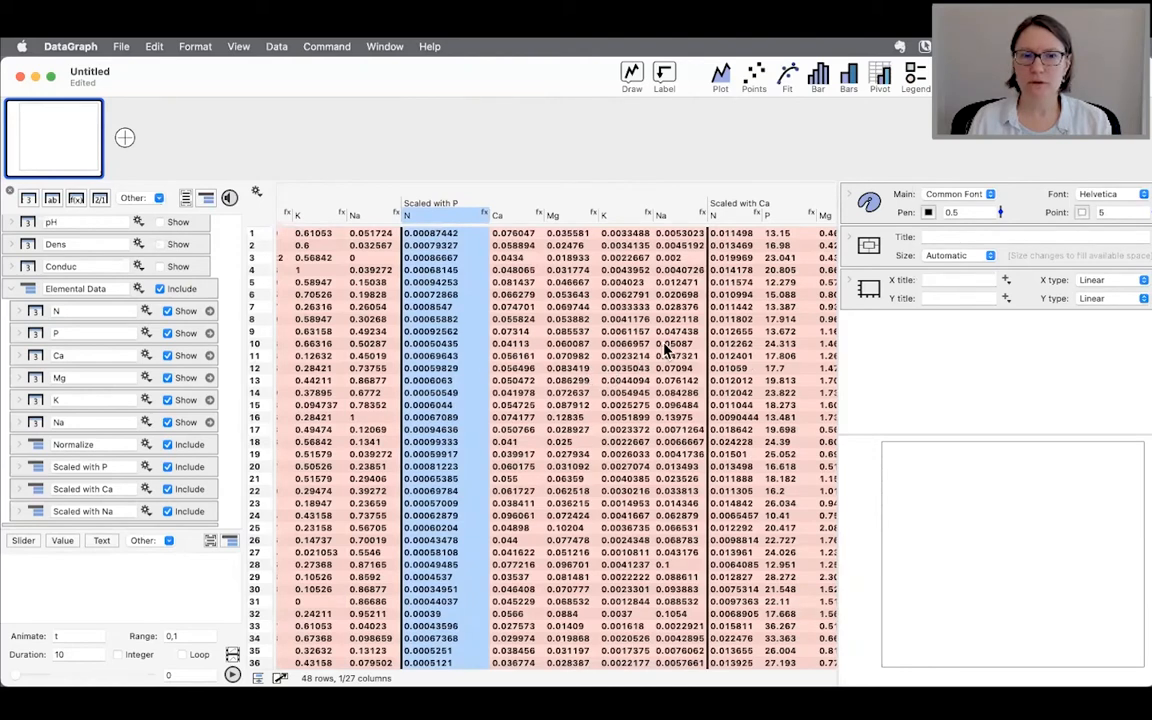
scroll(532, 327, "left", 4)
scroll(532, 327, "left", 10)
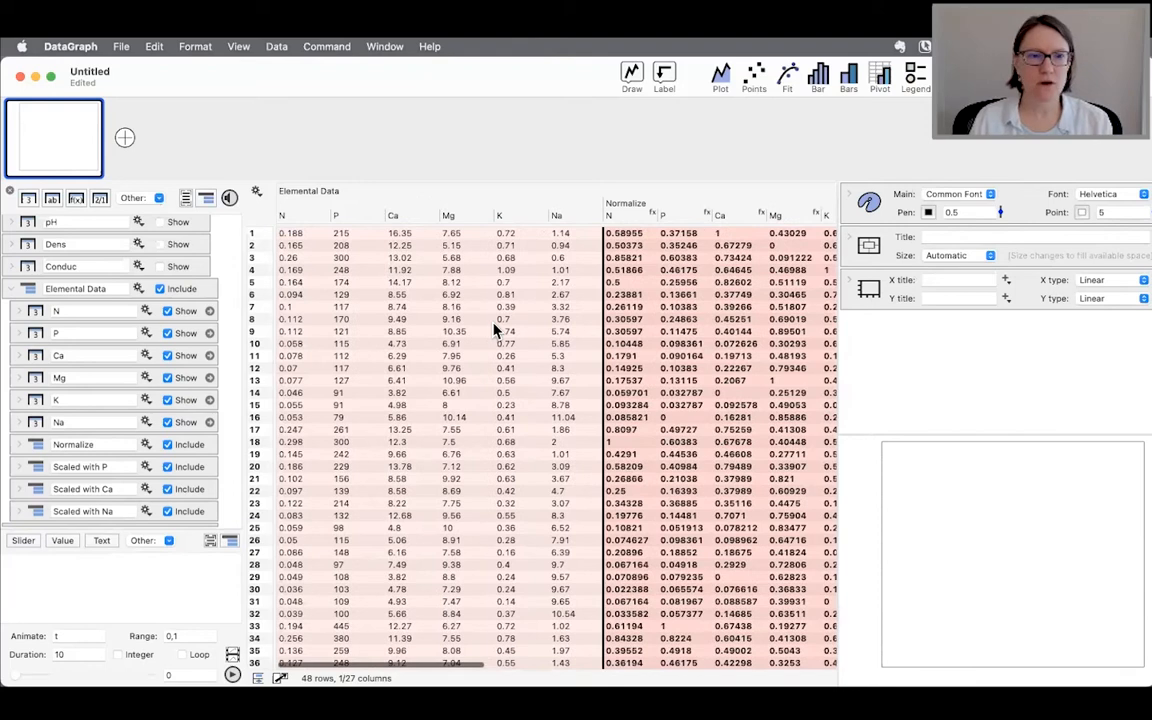
Create a Points plot of the N column from the Elemental Data group and widen the graph area further.
left_click(297, 222)
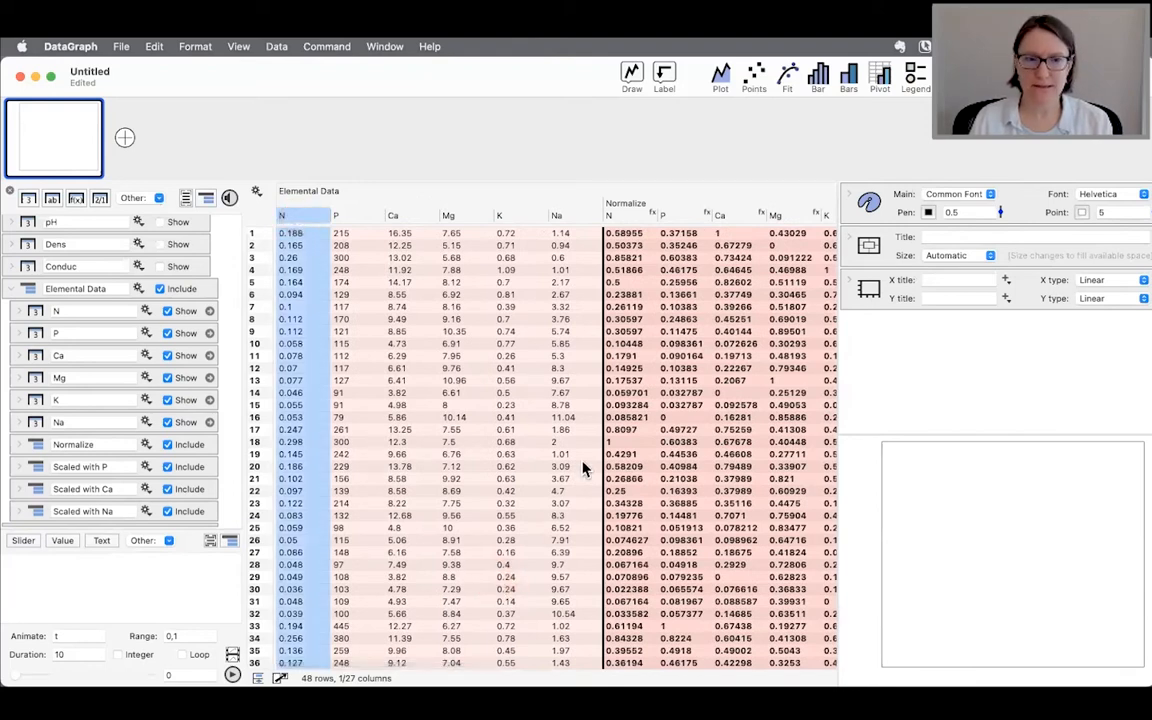
left_click(753, 85)
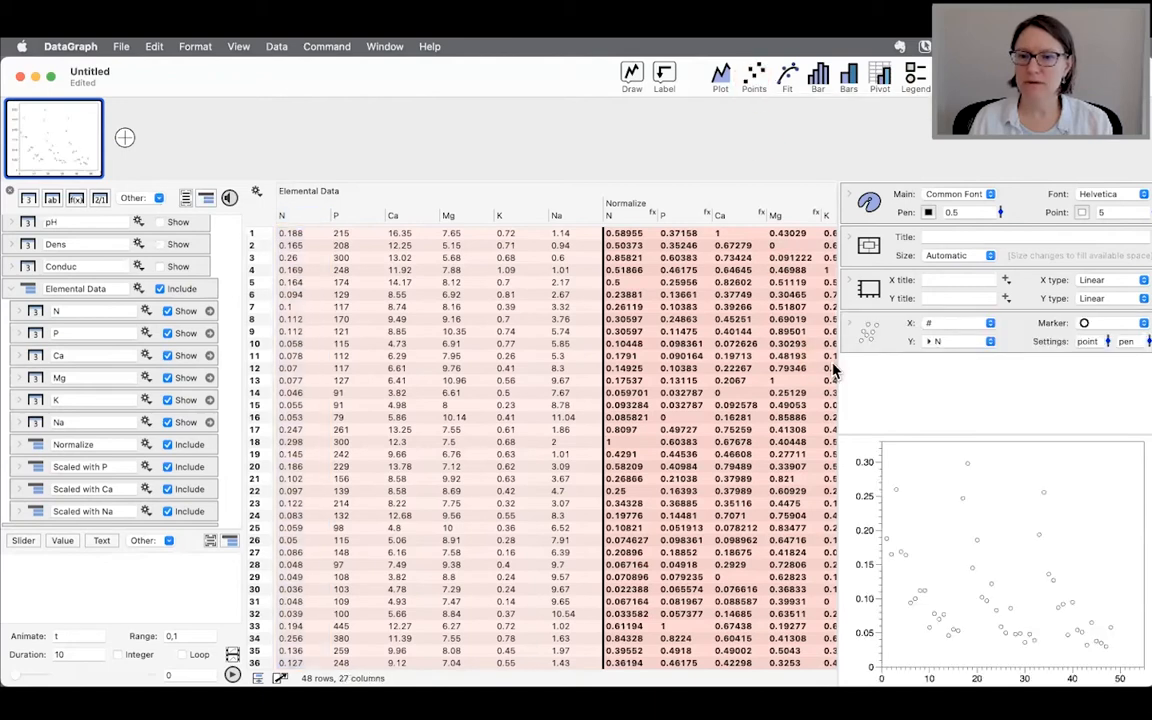
left_click_drag(838, 366, 674, 360)
left_click(784, 553)
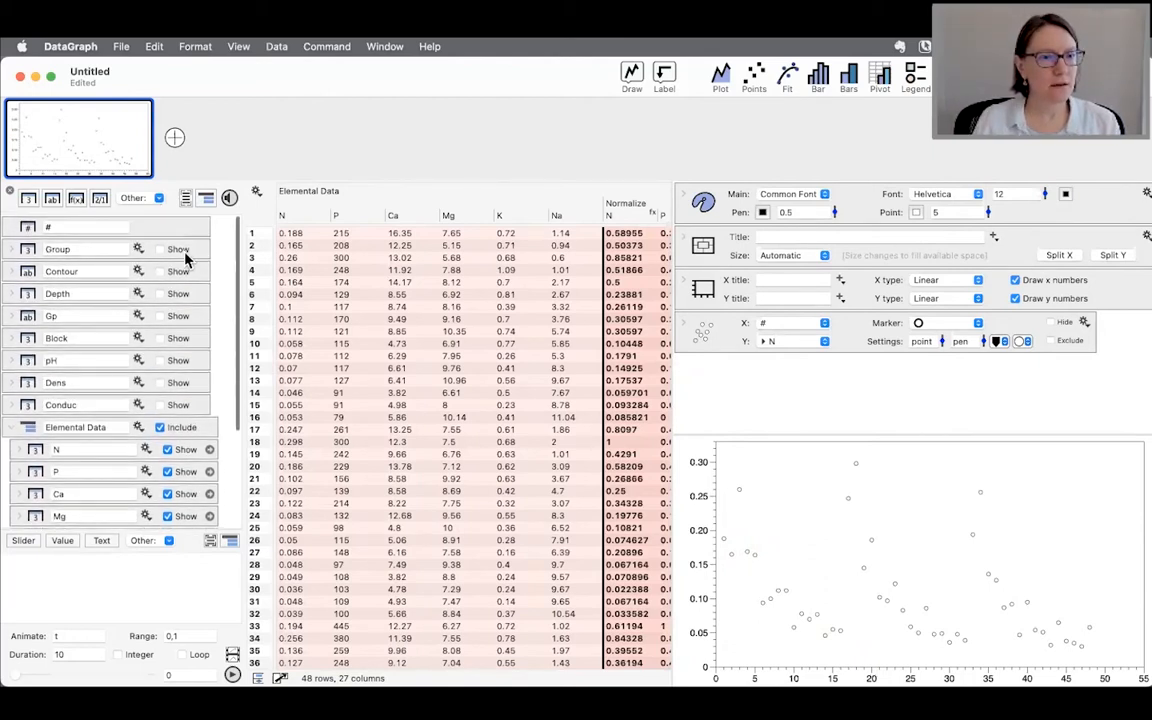
Show the Group, Contour and Depth columns in the table and review their rows.
left_click(164, 251)
left_click(172, 274)
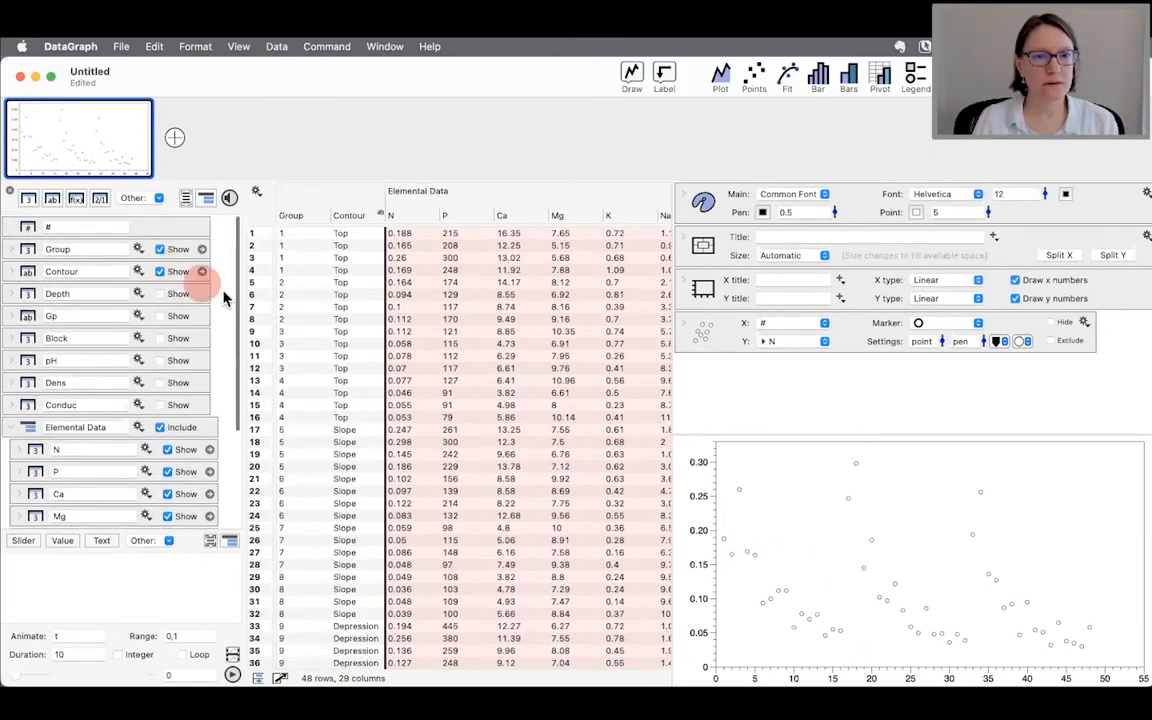
left_click(161, 294)
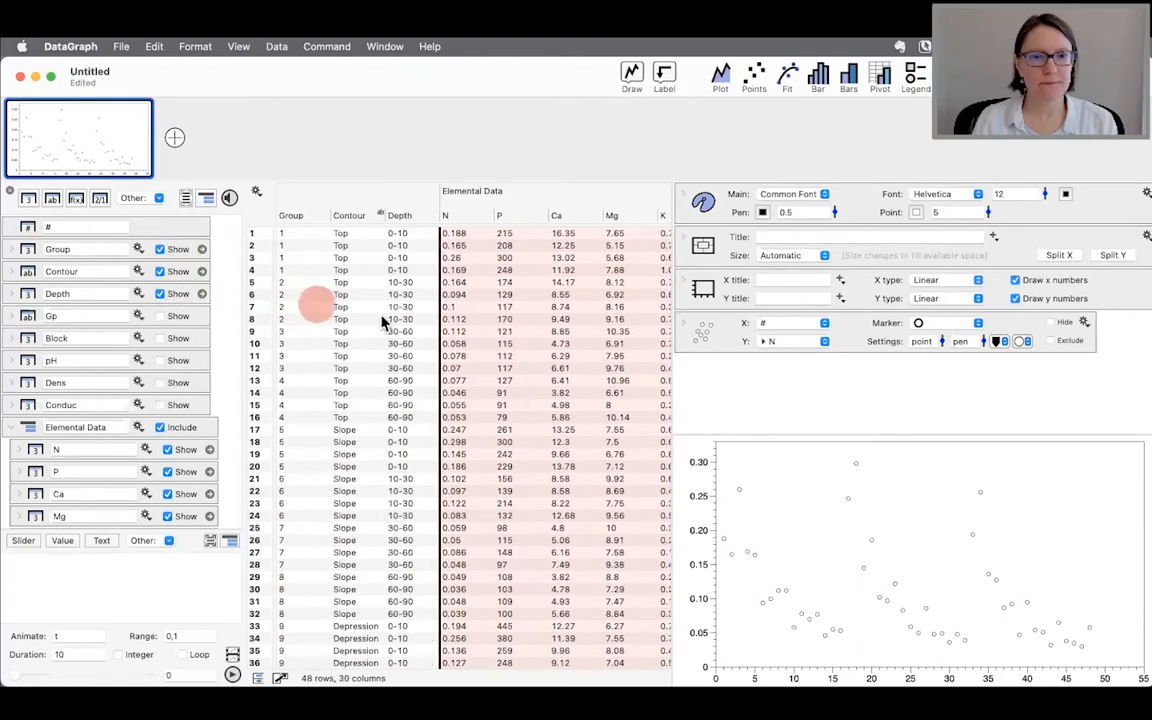
scroll(450, 330, "down", 5)
scroll(400, 322, "up", 4)
scroll(400, 322, "up", 1)
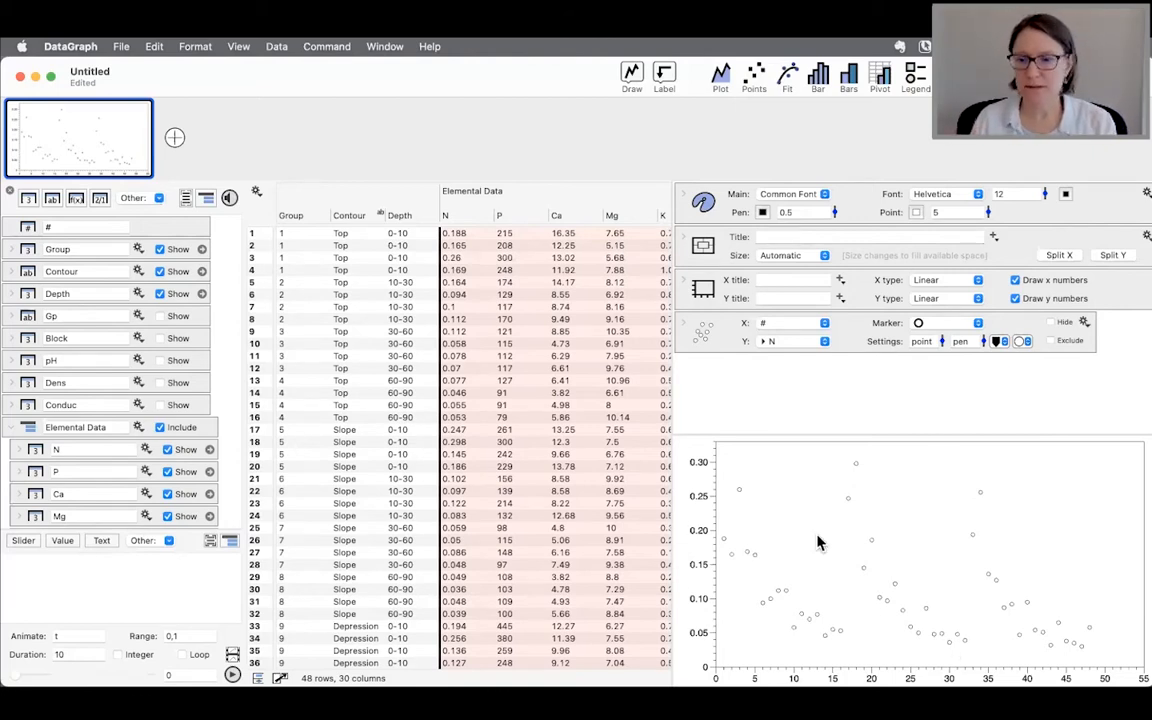
Keep the open circle marker, fill the points with Line Color 1 and set the common point size to 12.
left_click(942, 324)
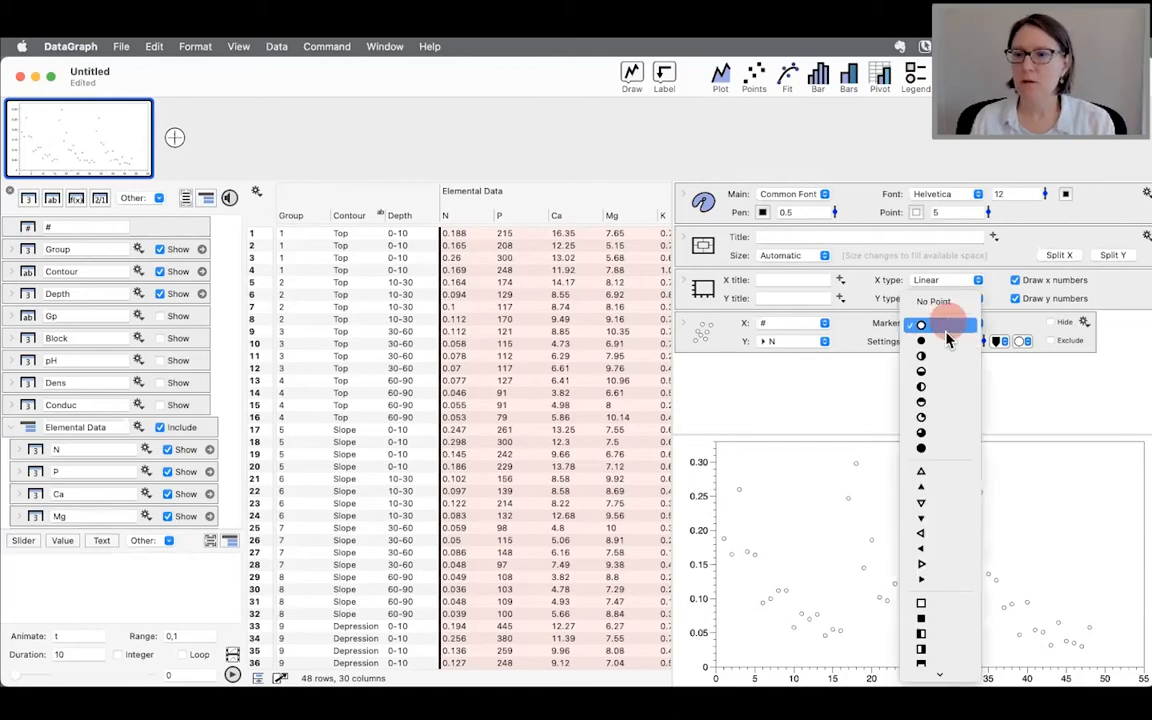
left_click(948, 326)
left_click(1022, 341)
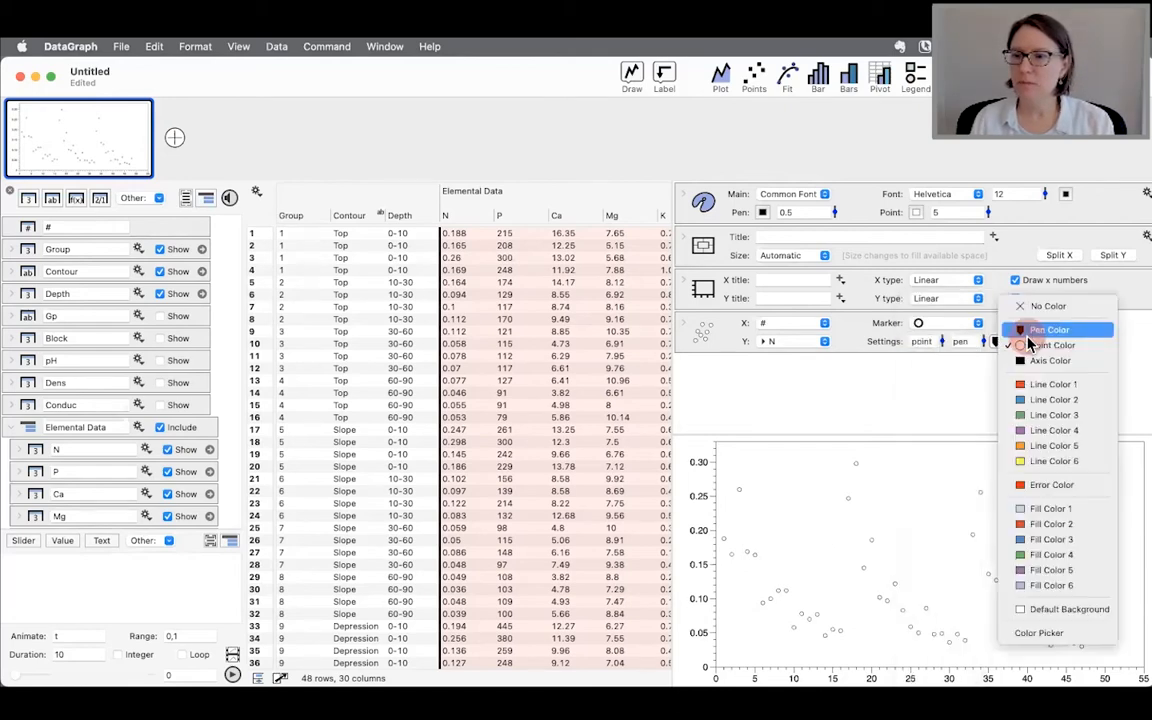
left_click(1000, 385)
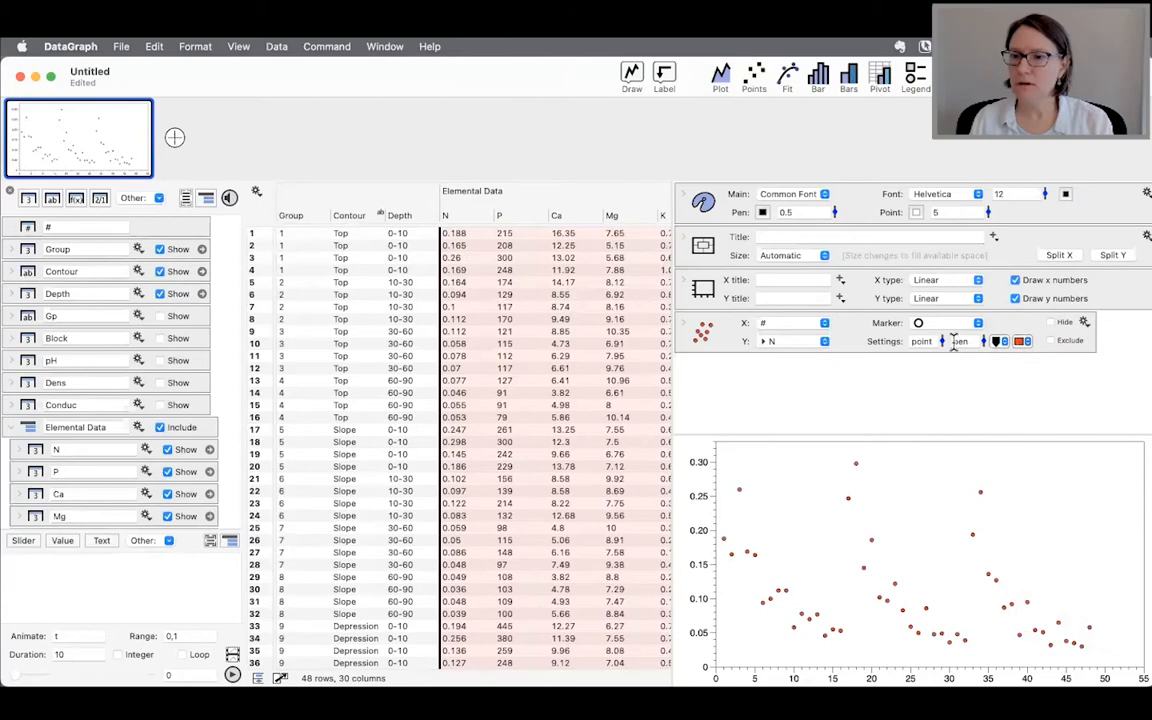
mouse_move(988, 212)
left_mouse_down()
mouse_move(988, 200)
mouse_move(988, 210)
left_mouse_up()
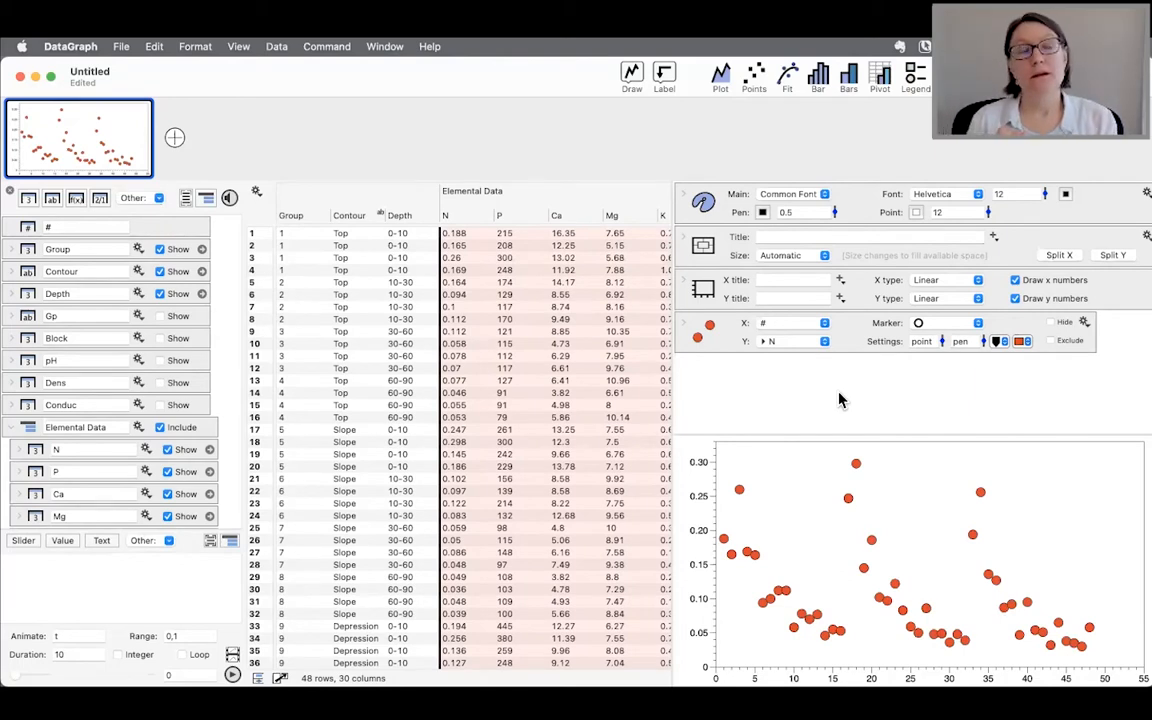
Compare the Elemental Data N column with the Contour and Depth columns for the plotted rows.
scroll(556, 313, "right", 5)
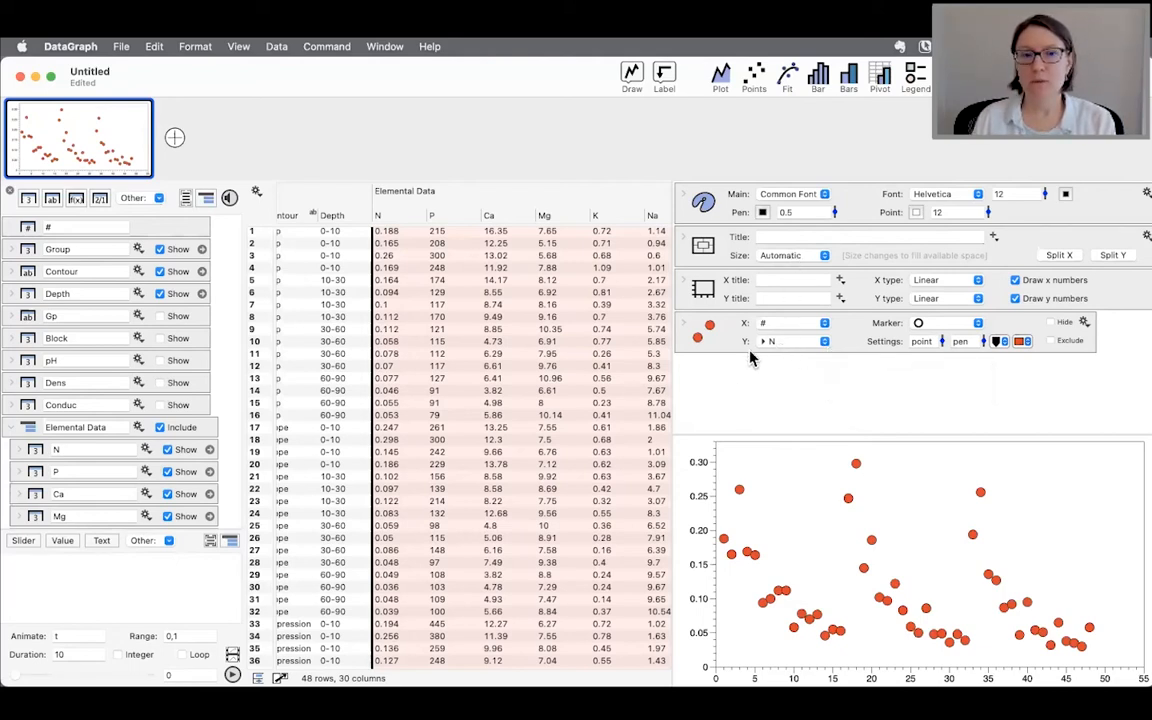
scroll(305, 270, "left", 3)
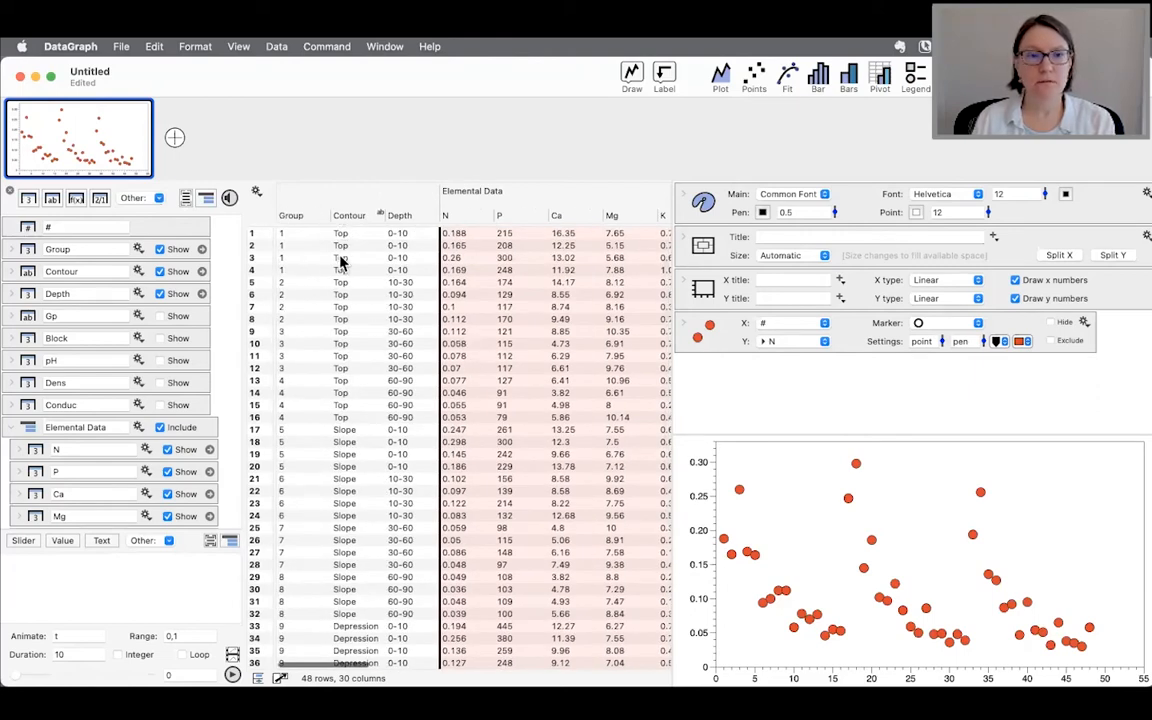
scroll(342, 278, "down", 1)
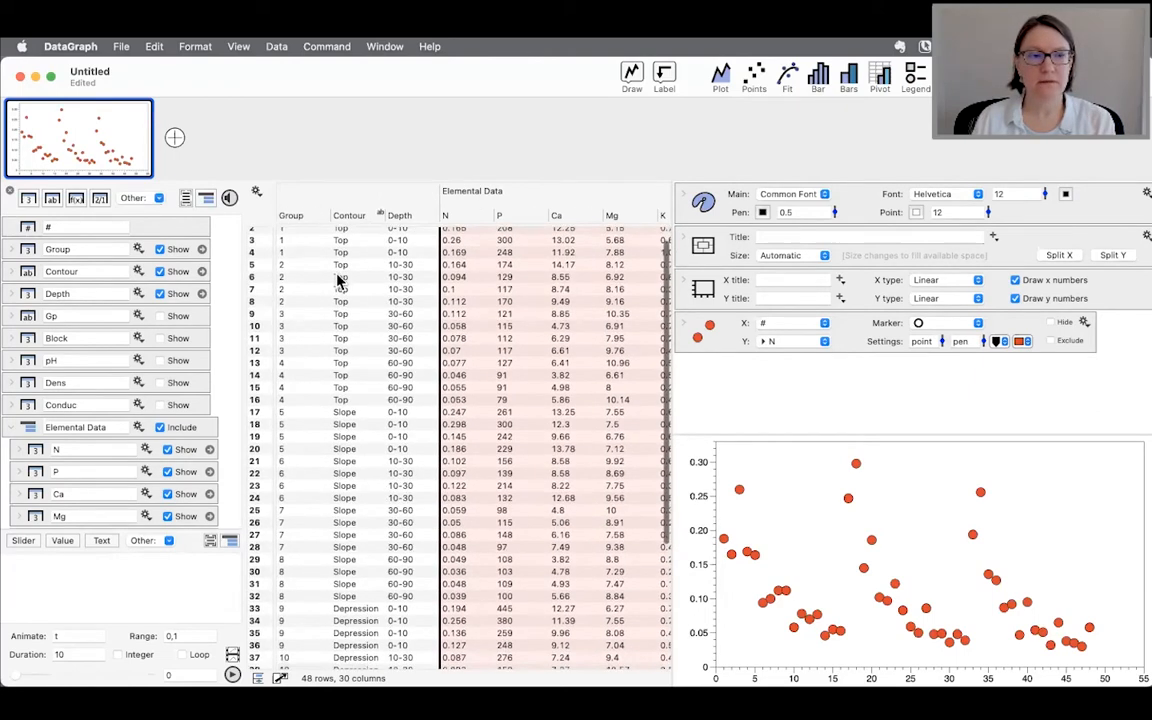
left_click(463, 213)
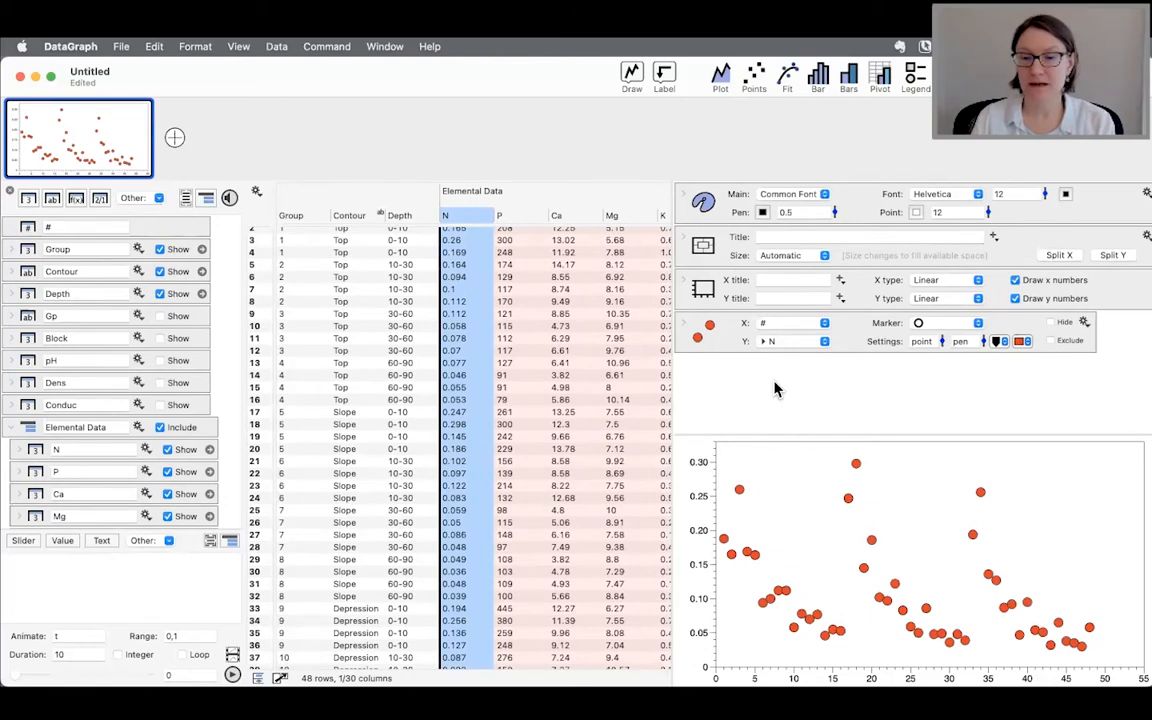
Link the graph's X title to the N plot's X Label and its Y title to the plot's Y Label.
left_click(888, 232)
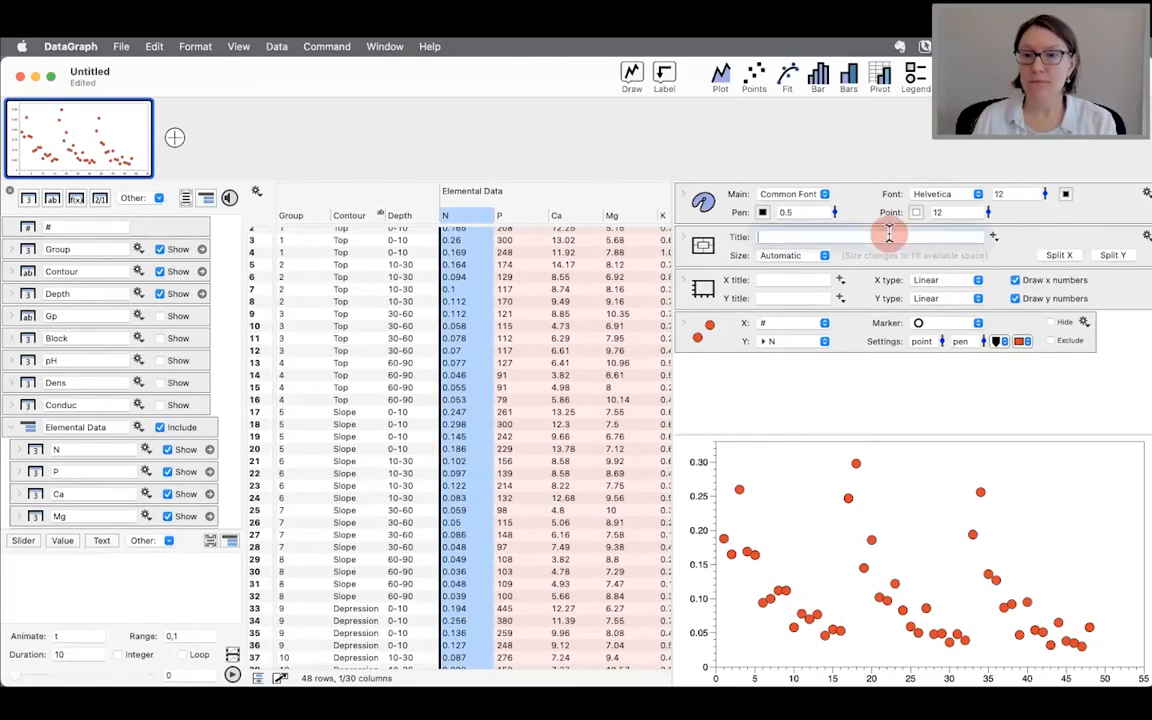
left_click(730, 330)
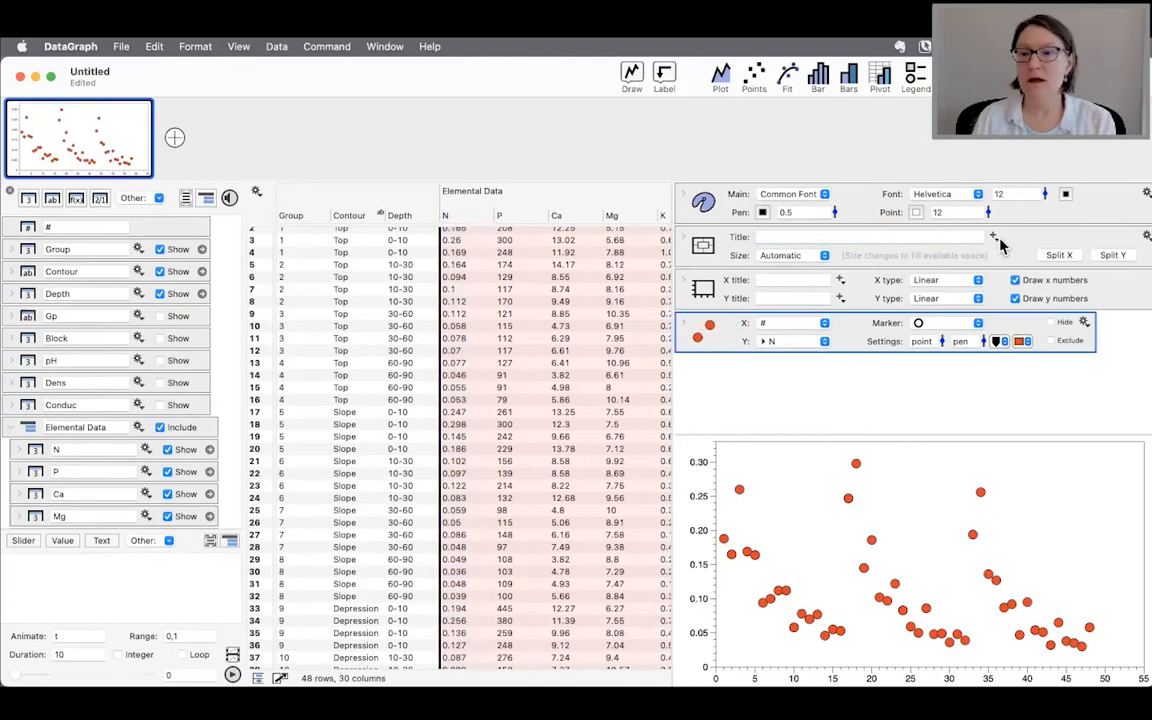
left_click(840, 282)
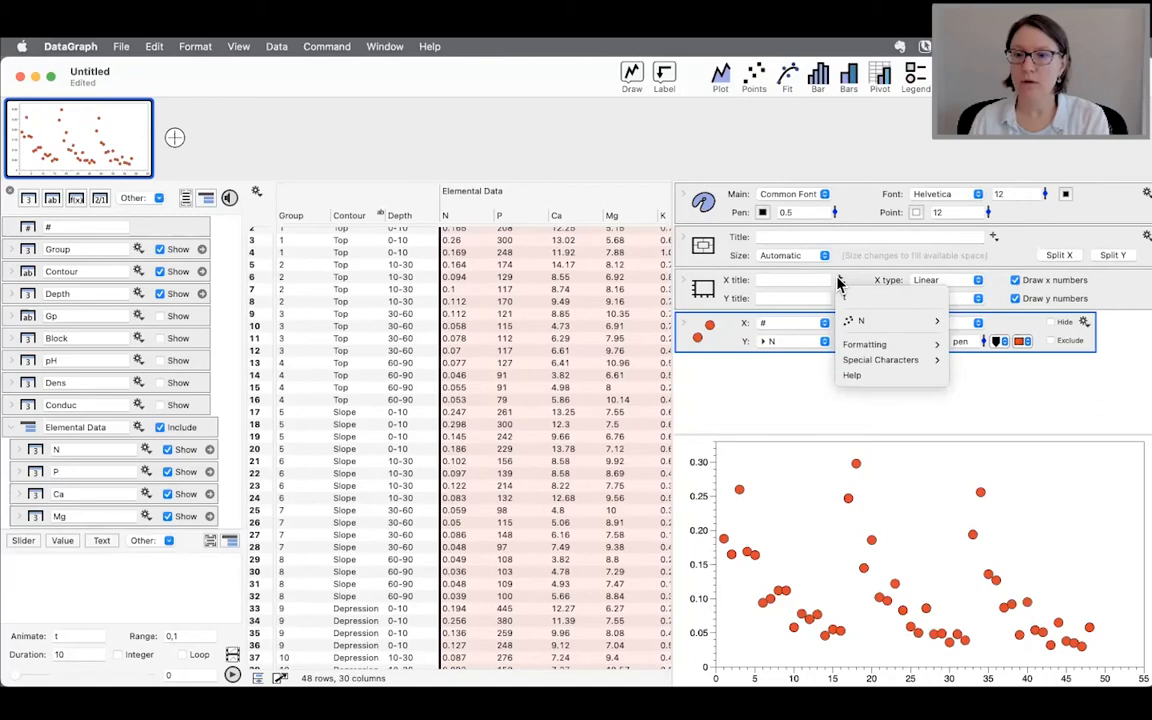
mouse_move(872, 321)
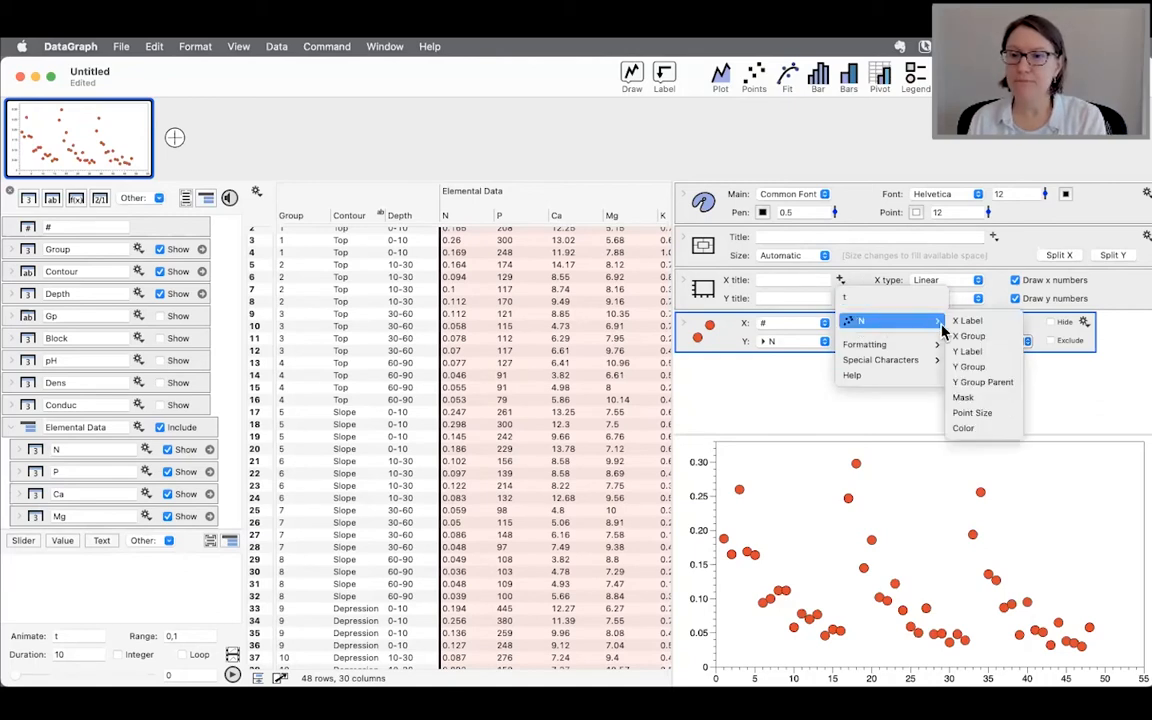
left_click(971, 322)
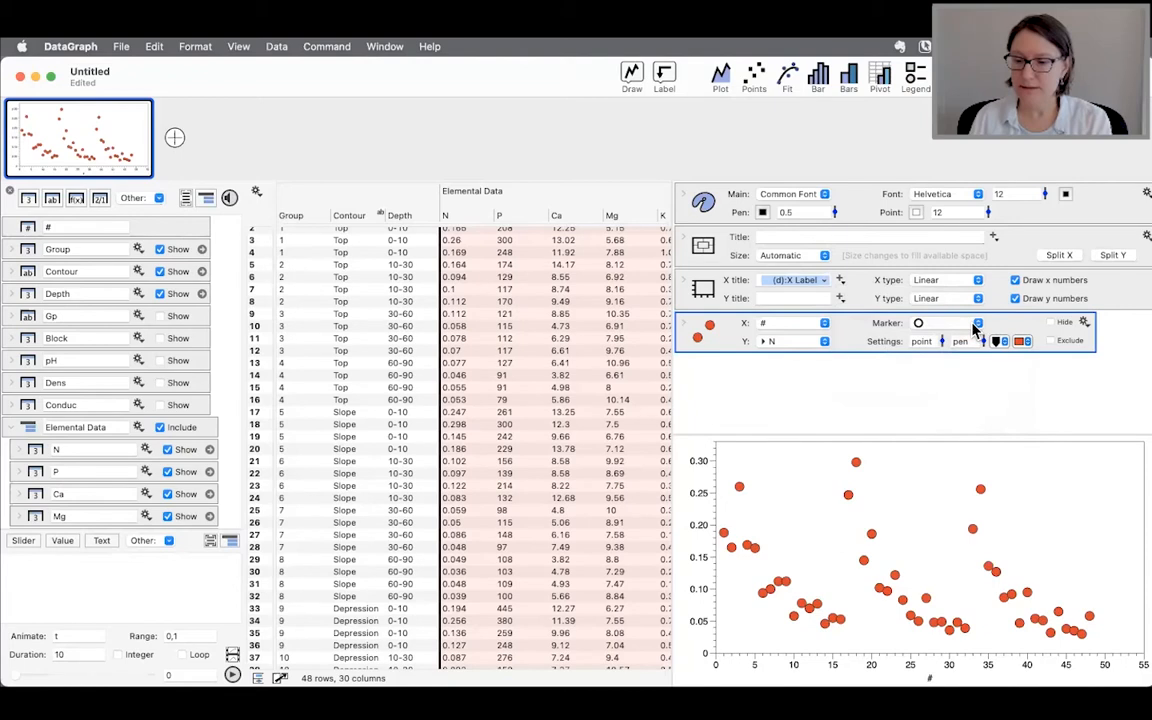
left_click(840, 298)
mouse_move(899, 345)
left_click(967, 369)
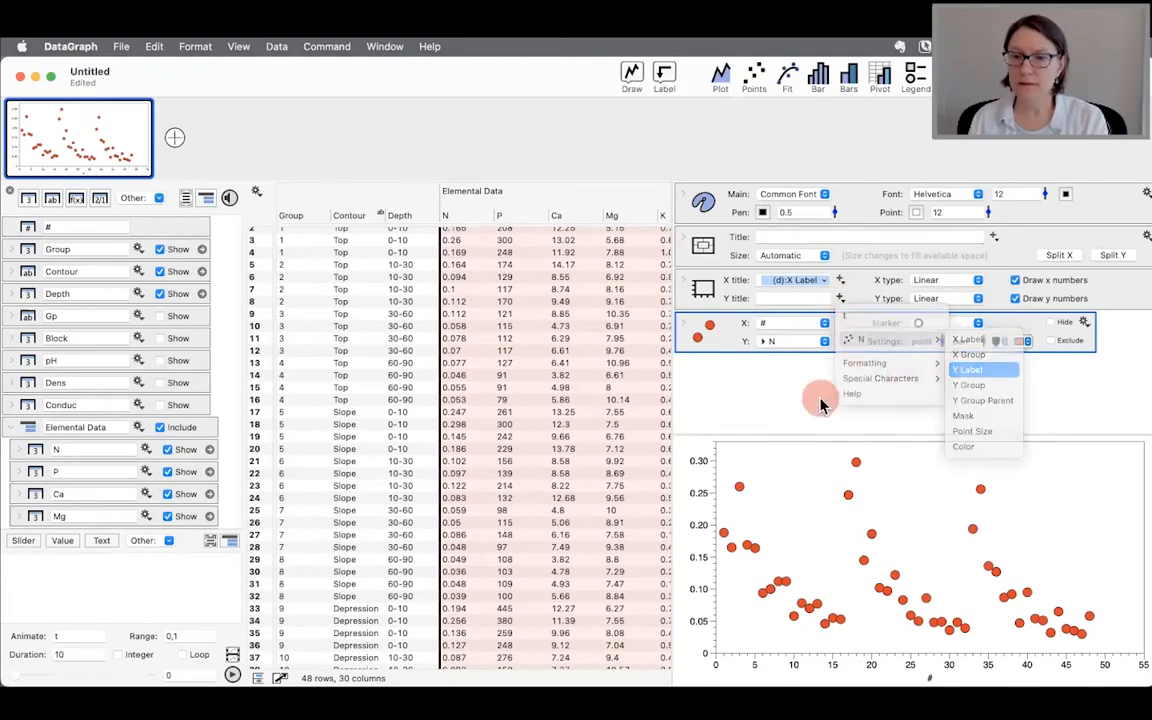
left_click(805, 404)
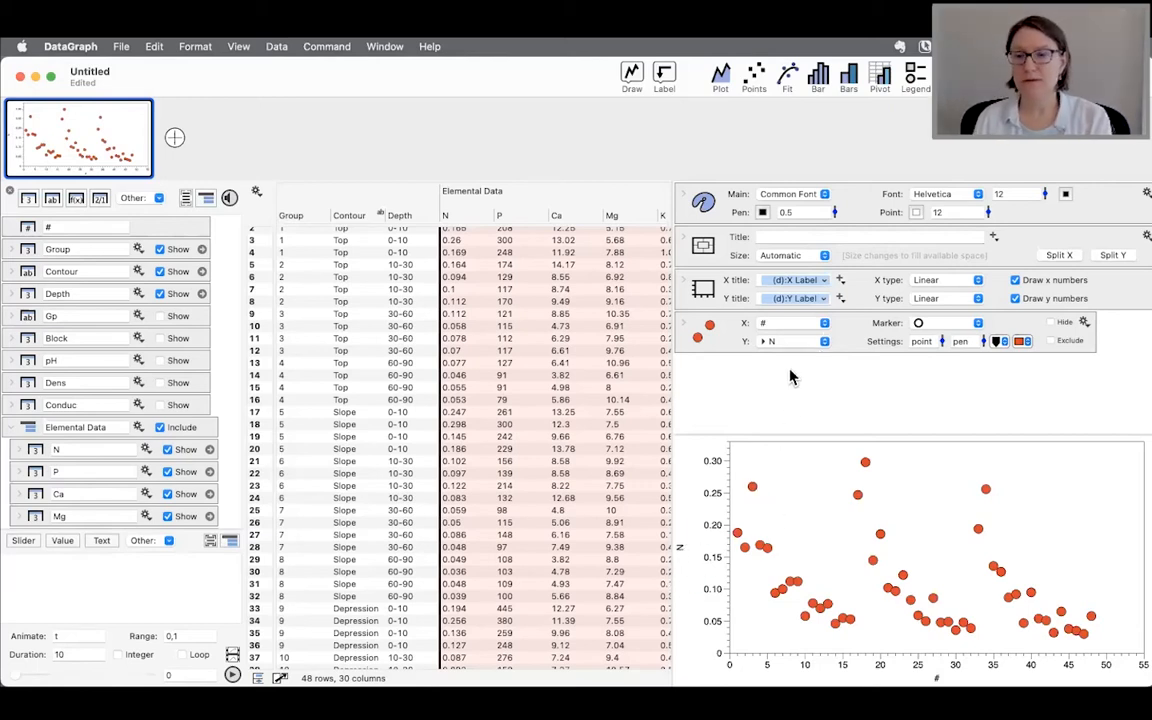
Link the graph's main title to the N plot's Y Label.
left_click(862, 238)
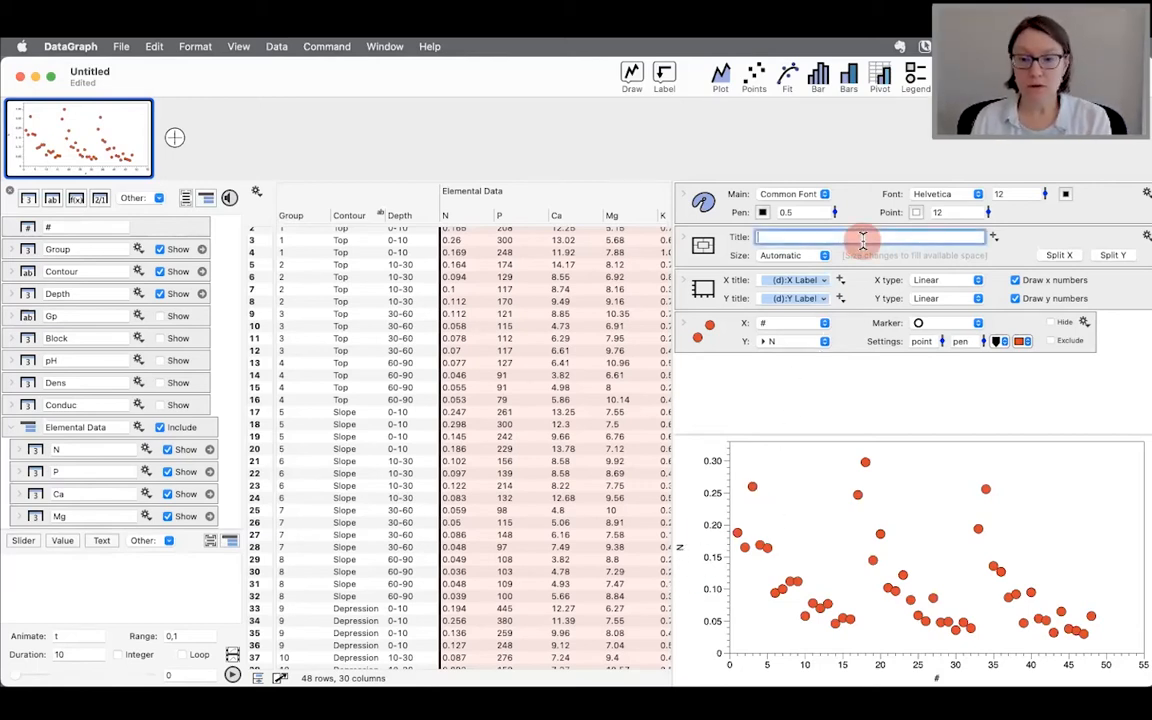
left_click(993, 238)
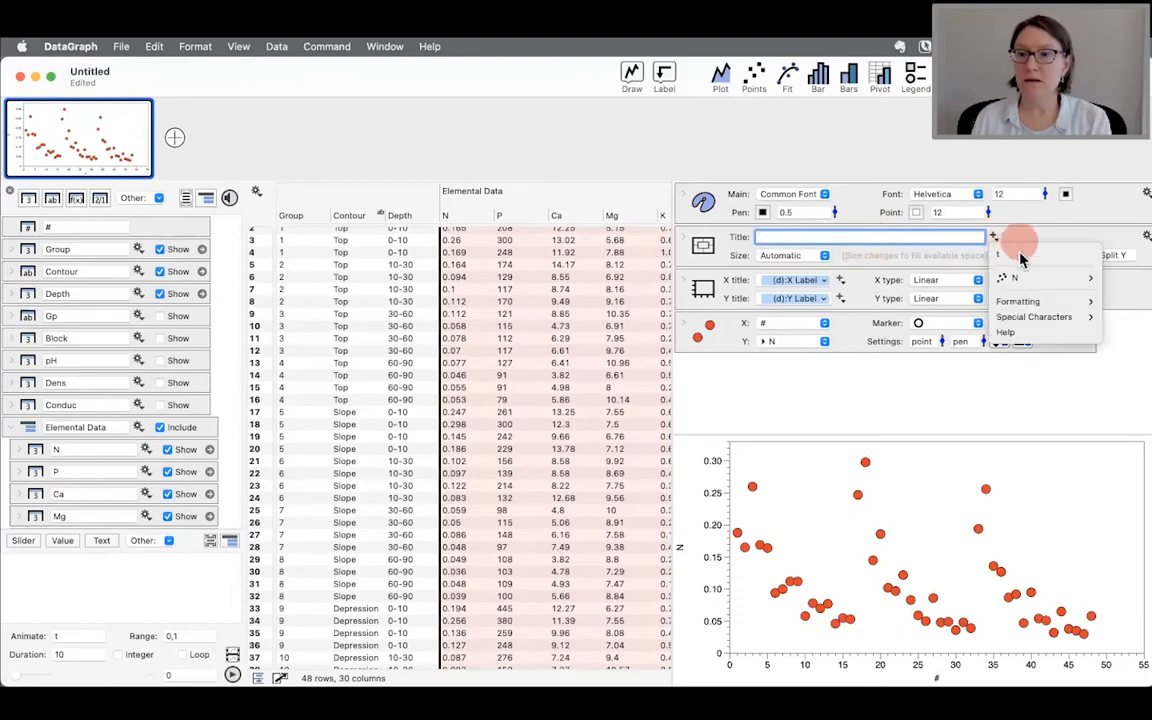
mouse_move(1008, 280)
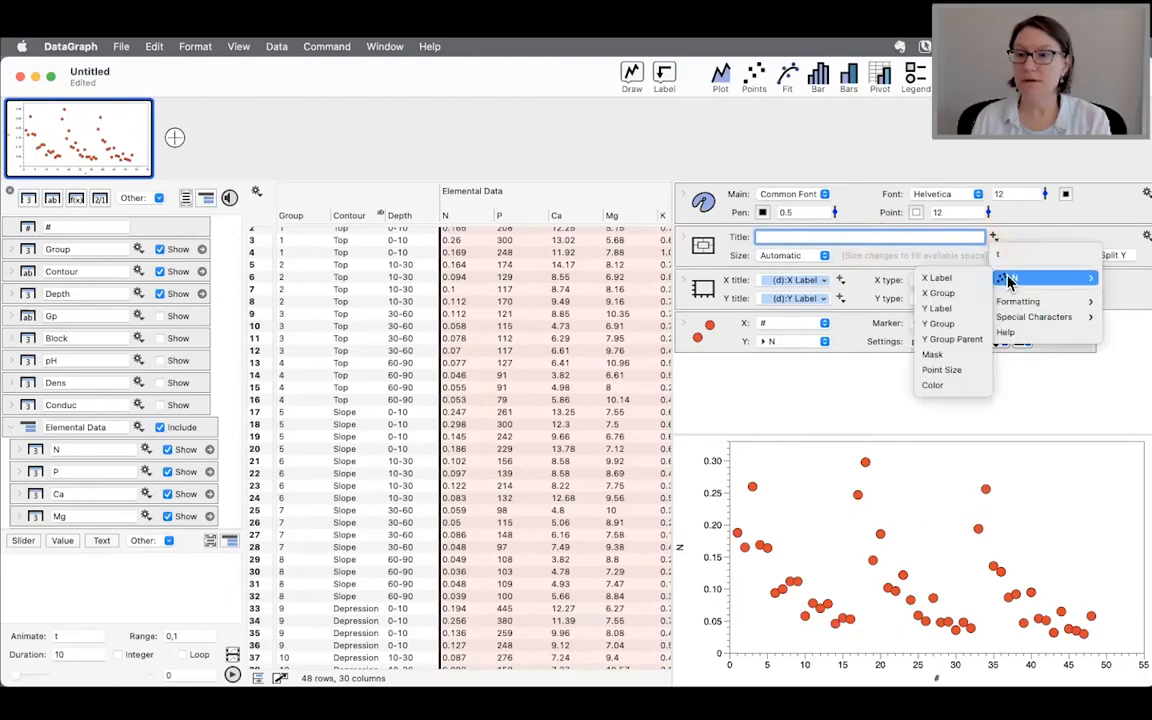
left_click(957, 309)
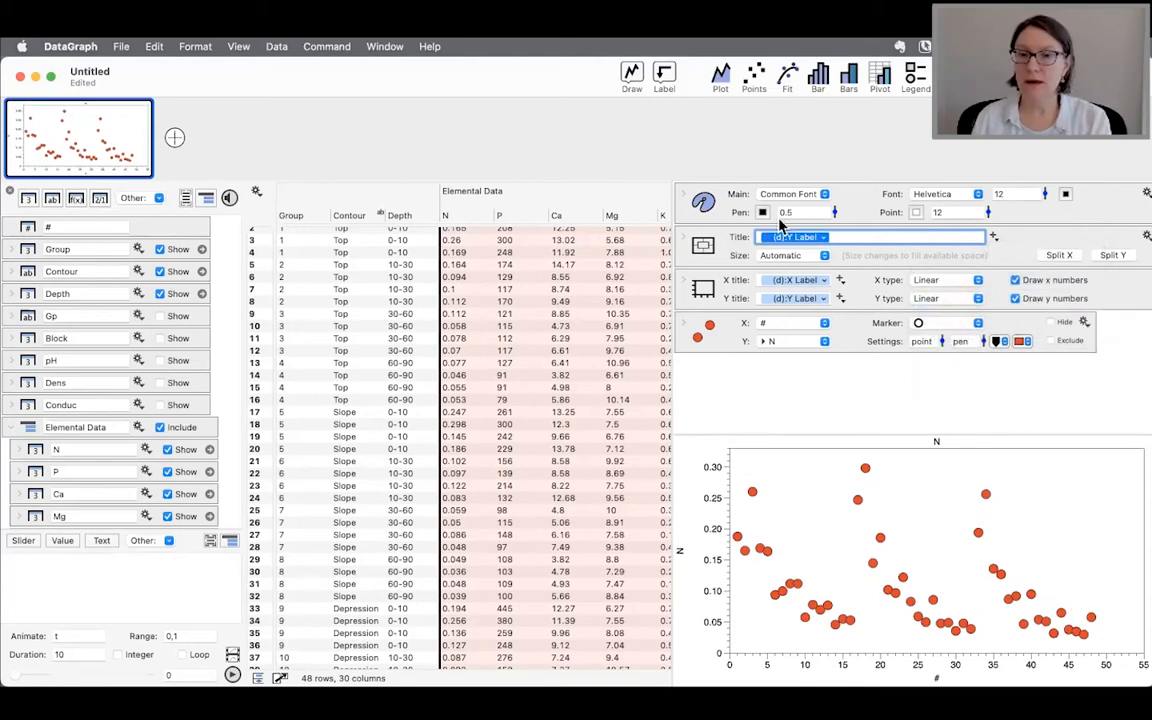
Increase the graph title's font size by +80% and give the graph area slightly more height.
left_click(687, 242)
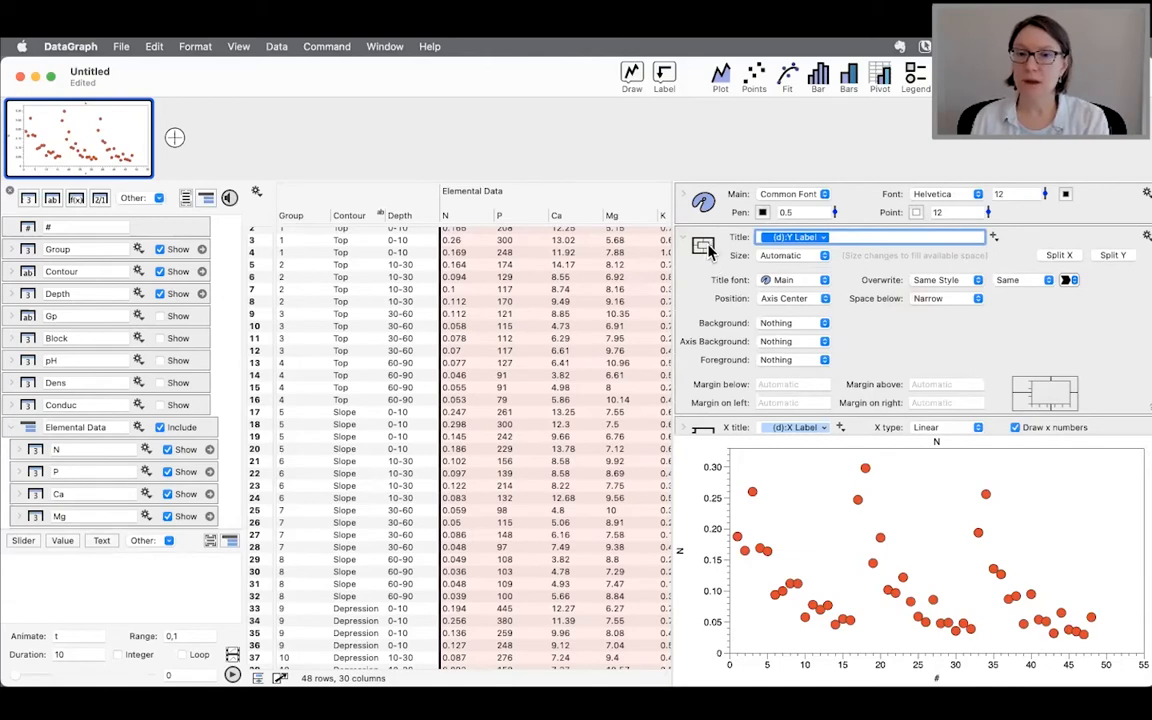
left_click(1015, 280)
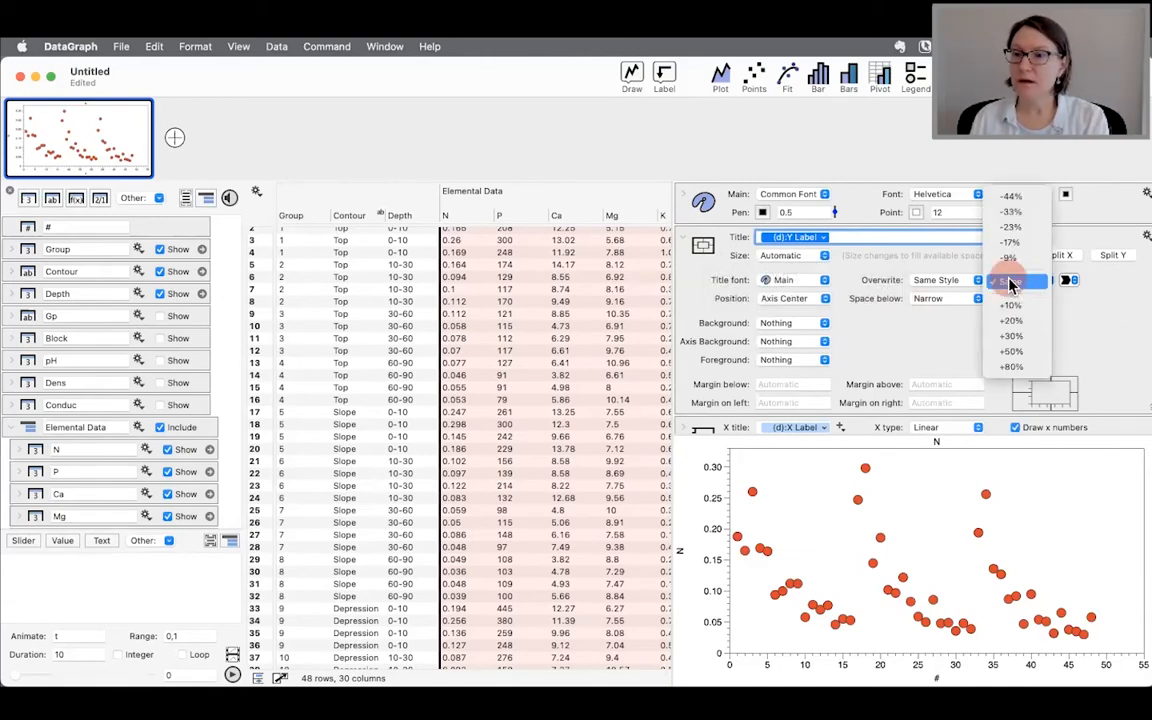
left_click(1015, 367)
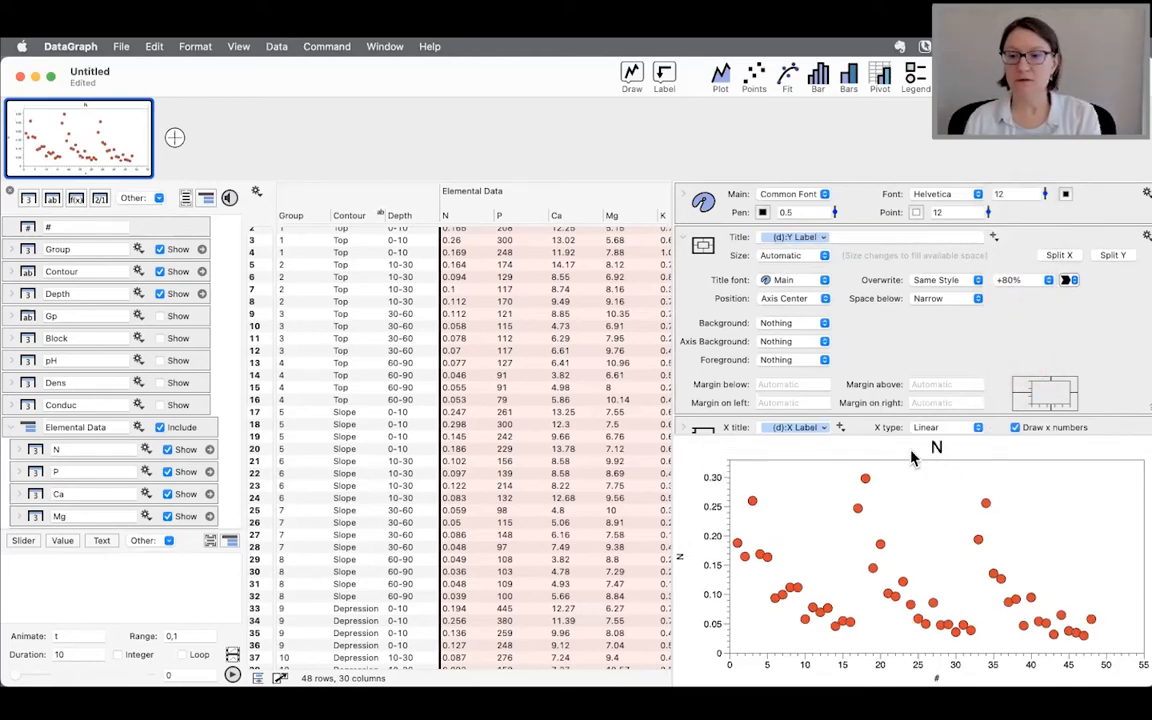
left_click_drag(886, 436, 887, 410)
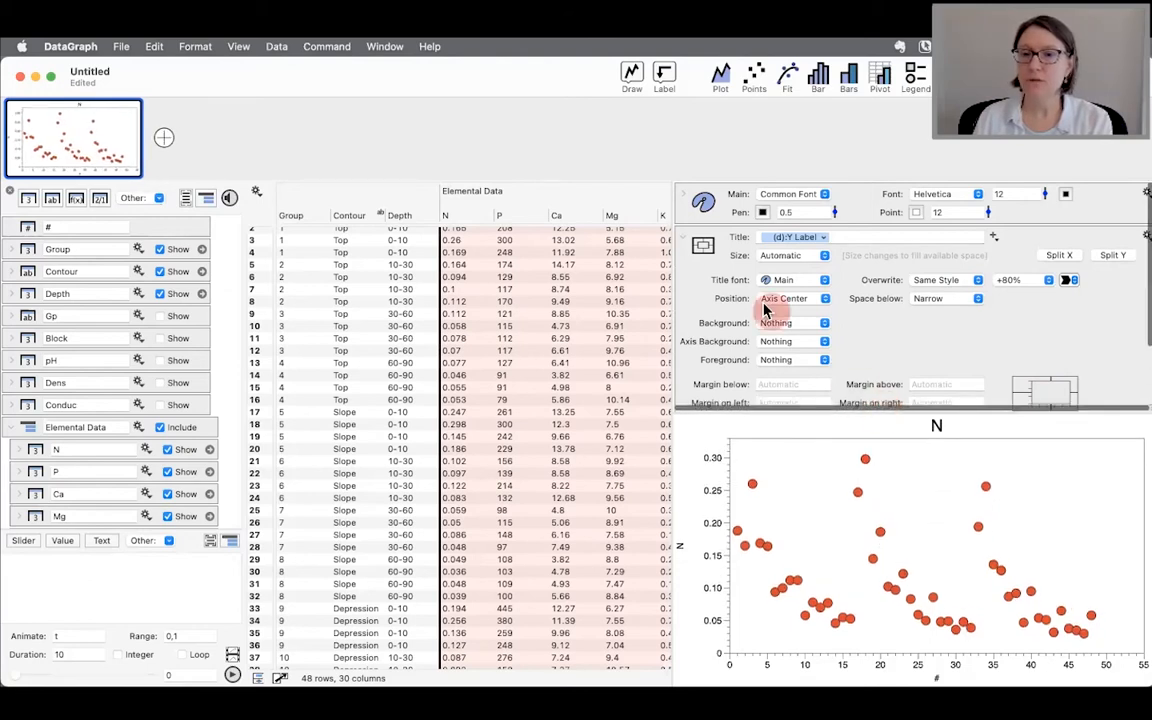
left_click(685, 240)
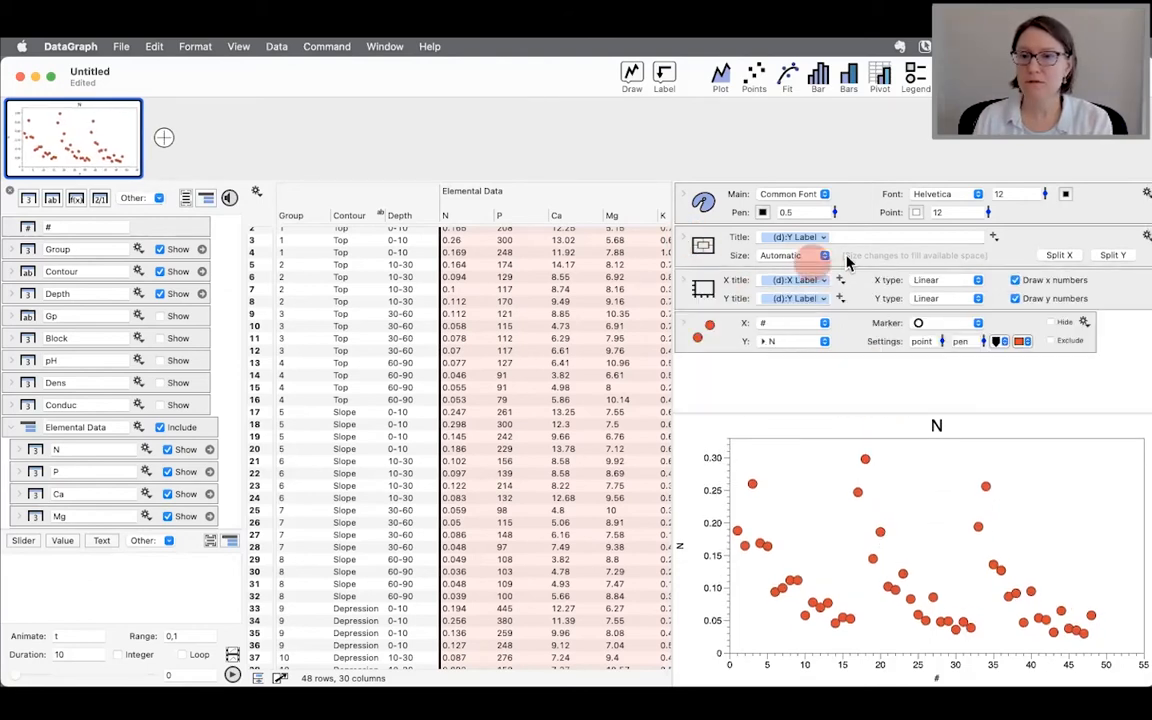
Insert the N plot's Y Group before the Y Label in the graph title, separated by a colon.
left_click(870, 237)
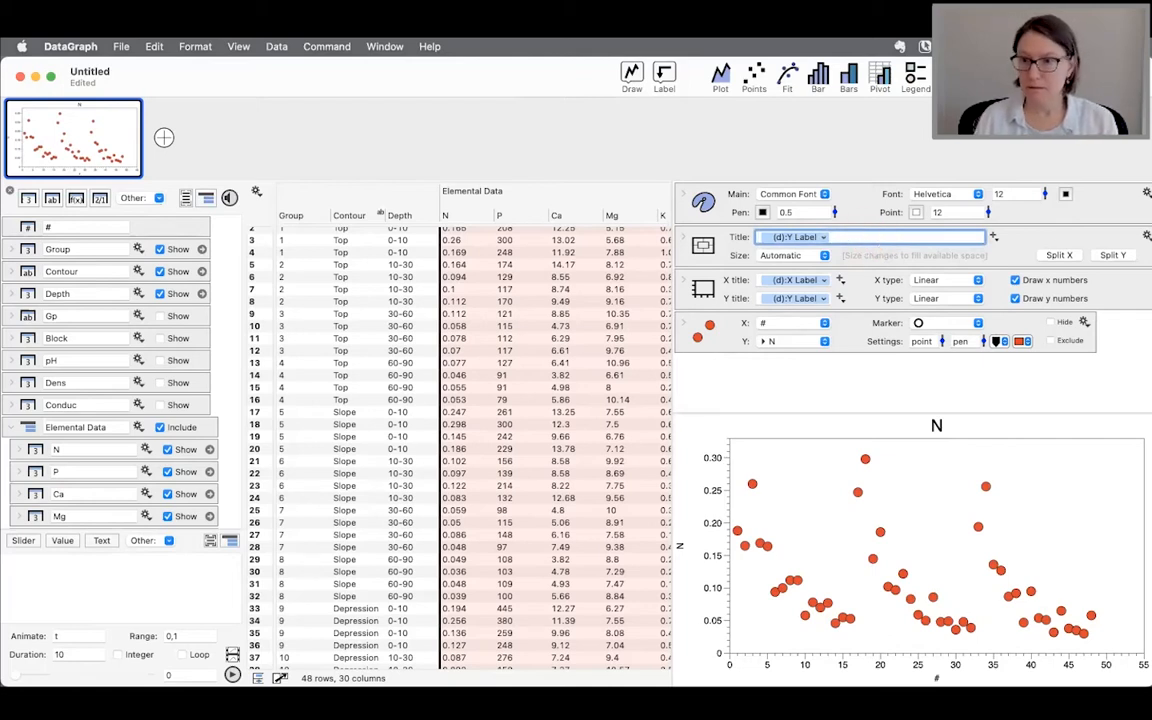
left_click(994, 238)
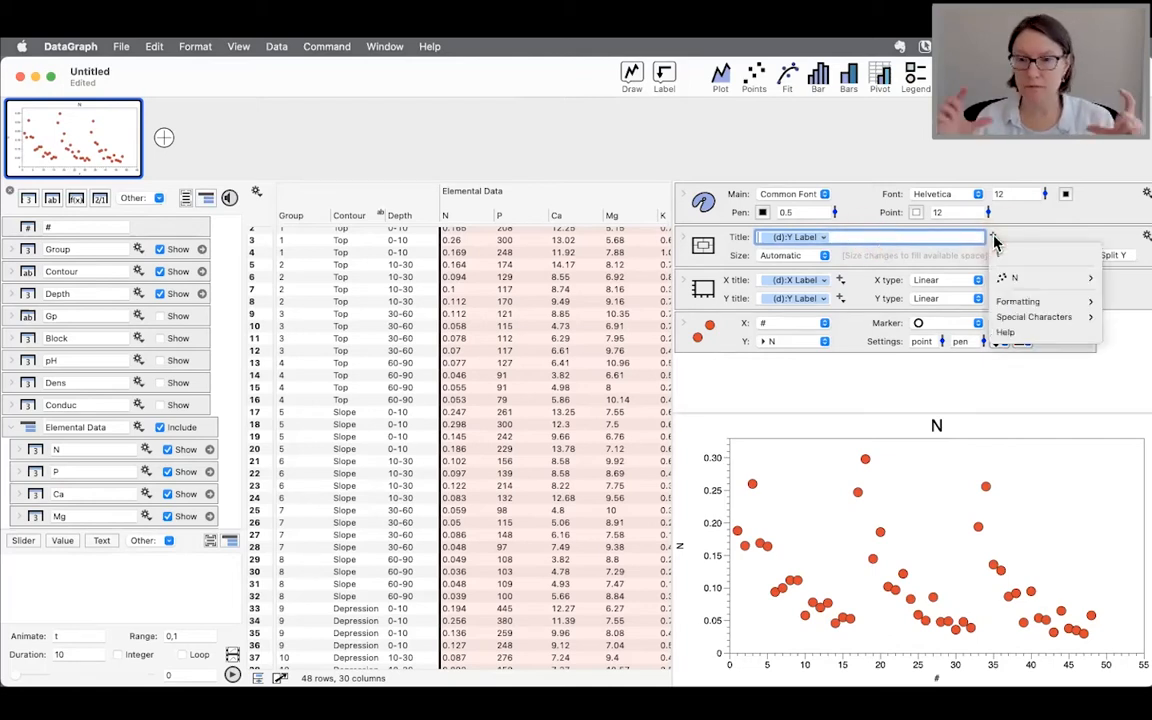
mouse_move(1006, 284)
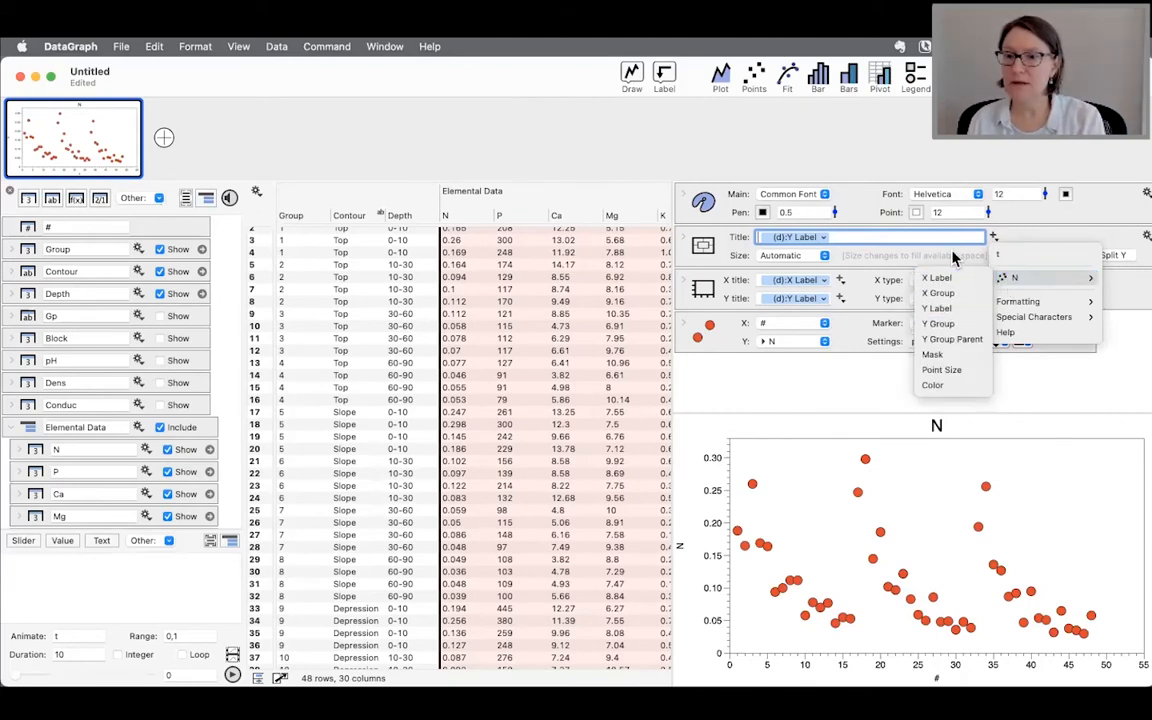
left_click(957, 330)
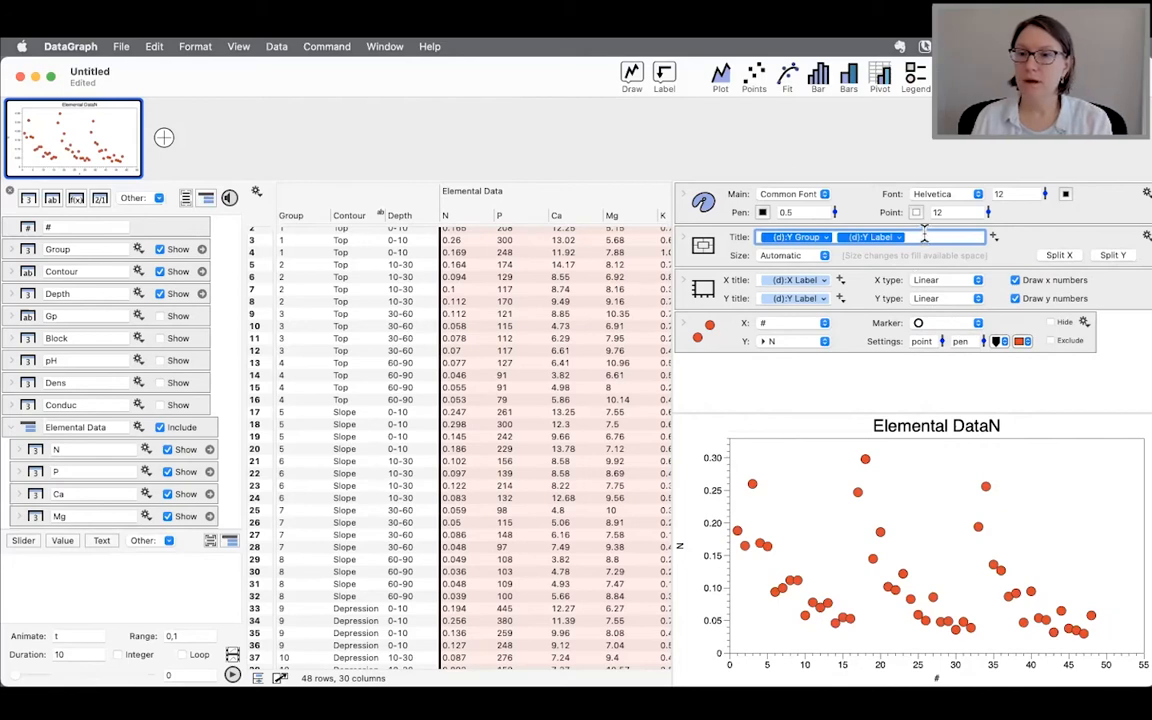
left_click(924, 236)
key("Left")
type(":")
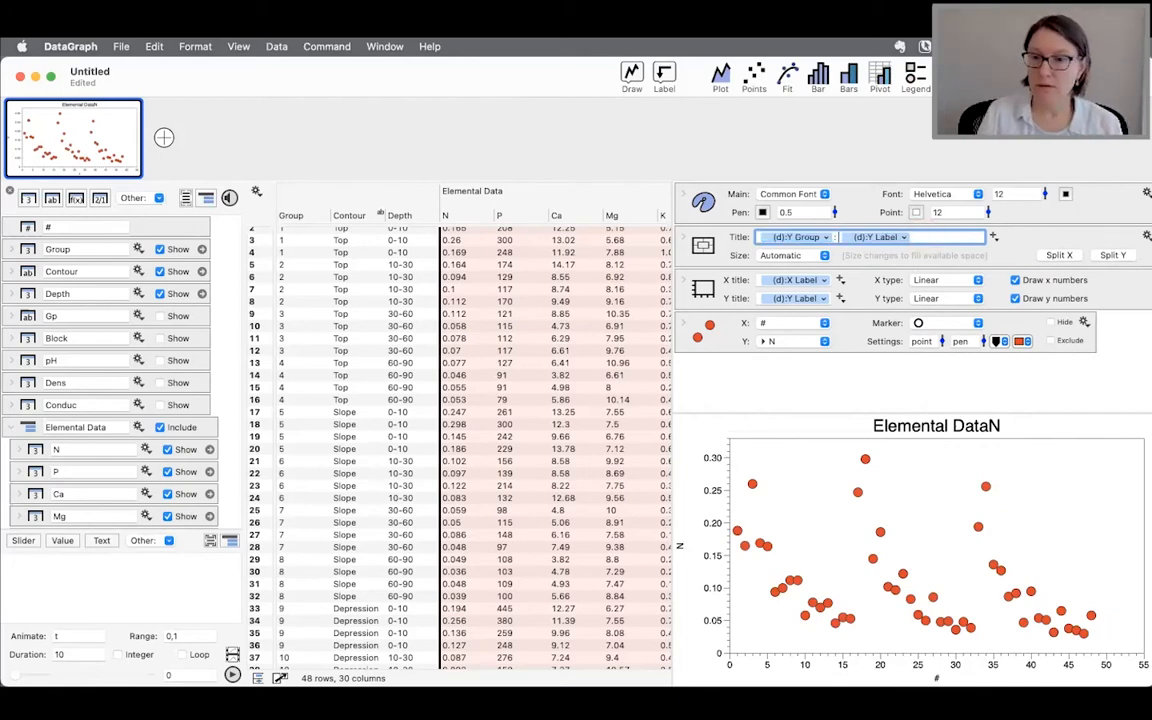
key("Return")
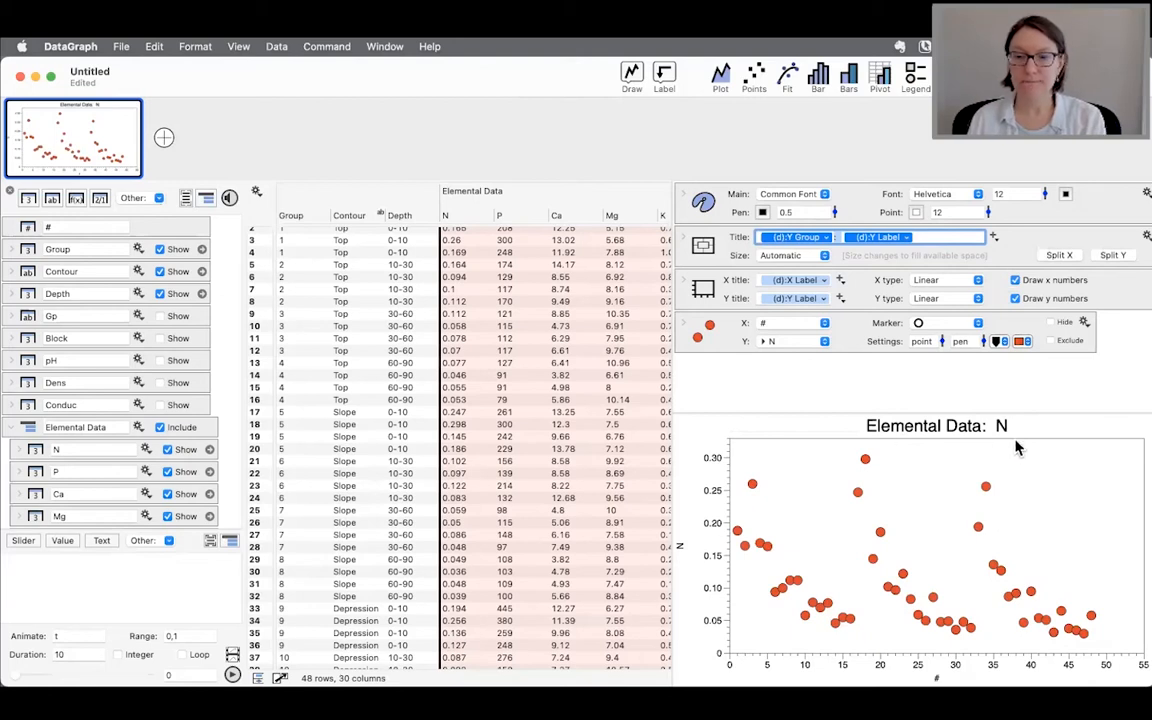
left_click(777, 373)
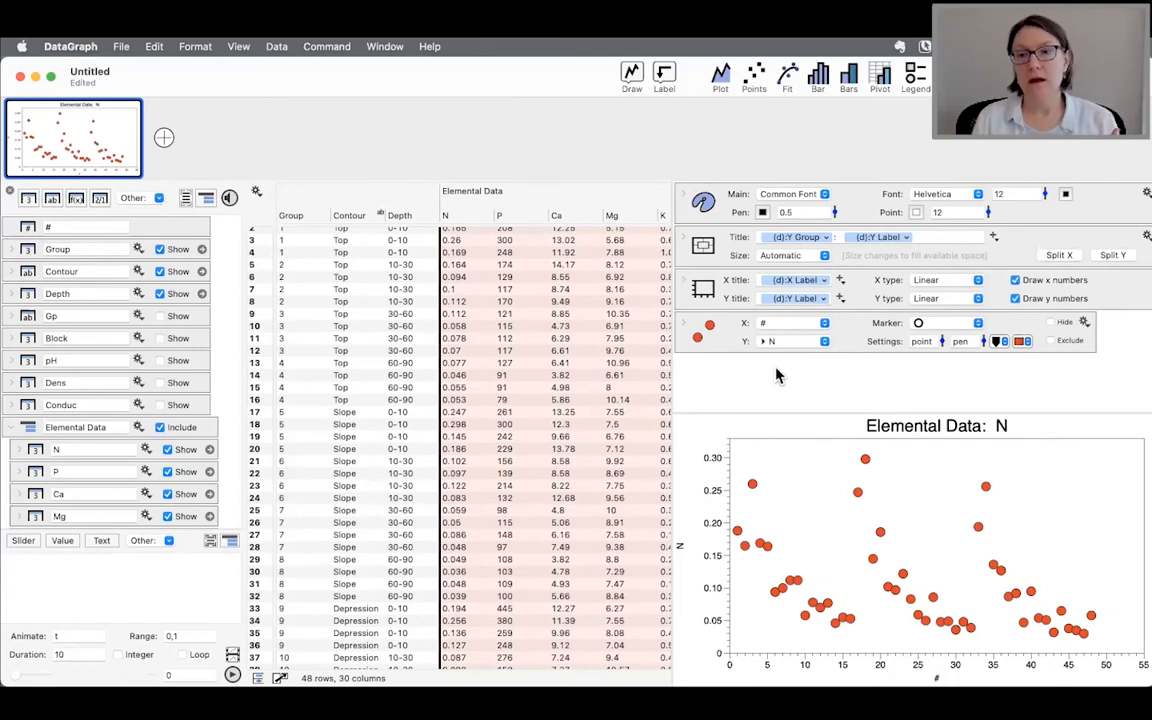
Locate the Normalize group inside Elemental Data and apply it to the points plot to replace the plotted N column.
left_click(792, 240)
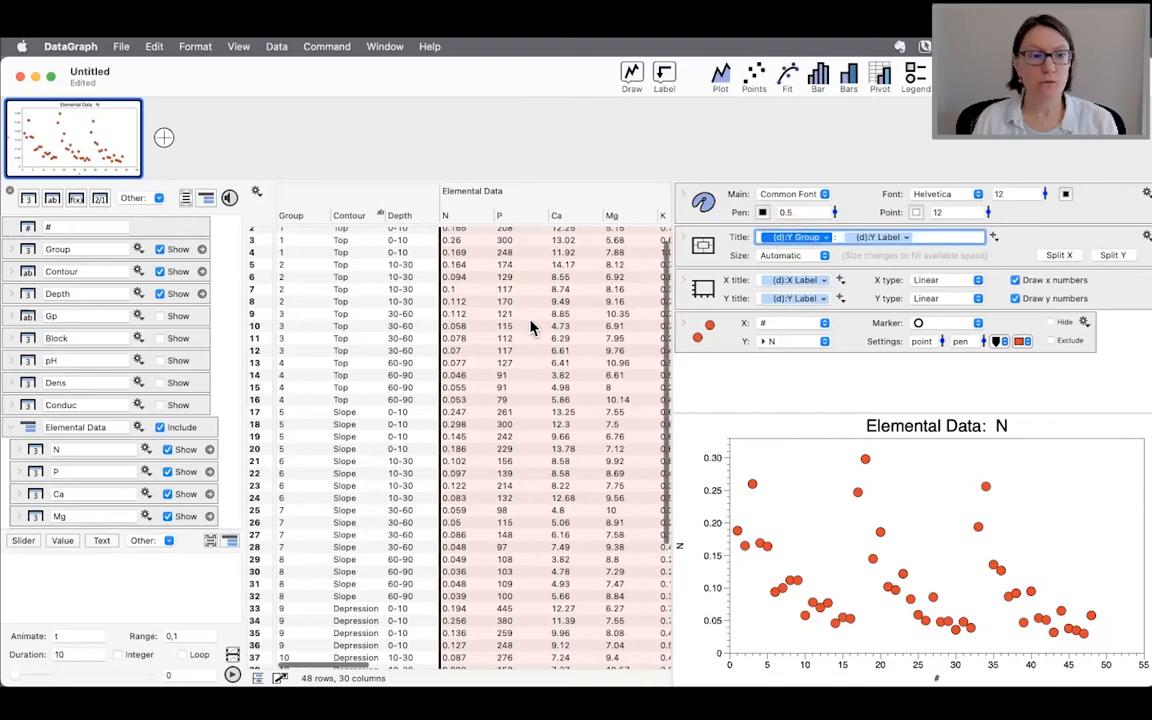
scroll(530, 327, "right", 10)
scroll(530, 327, "right", 3)
scroll(530, 327, "left", 1)
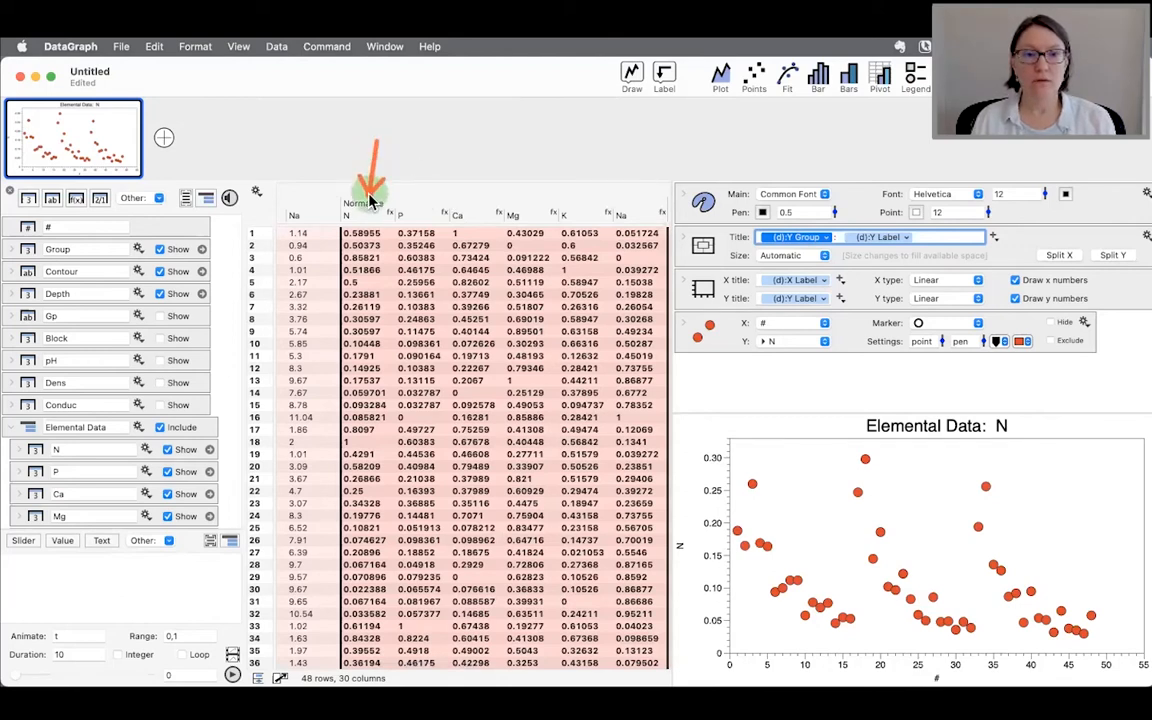
left_click(10, 428)
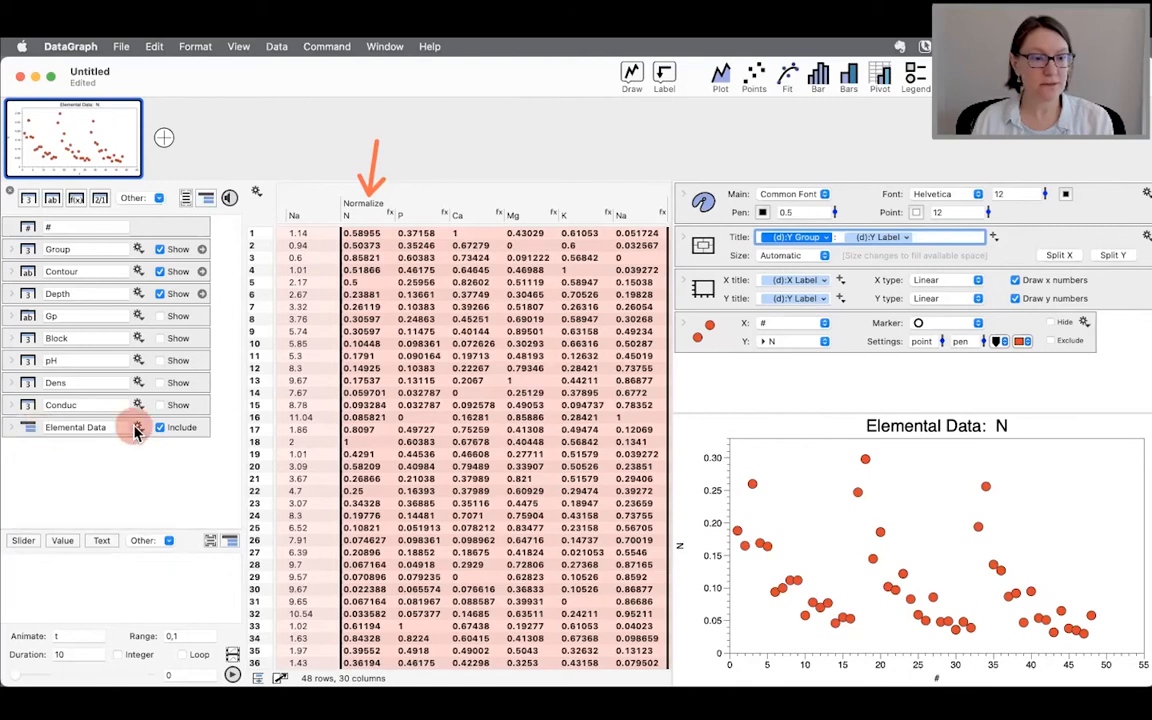
left_click(12, 428)
scroll(197, 399, "down", 3)
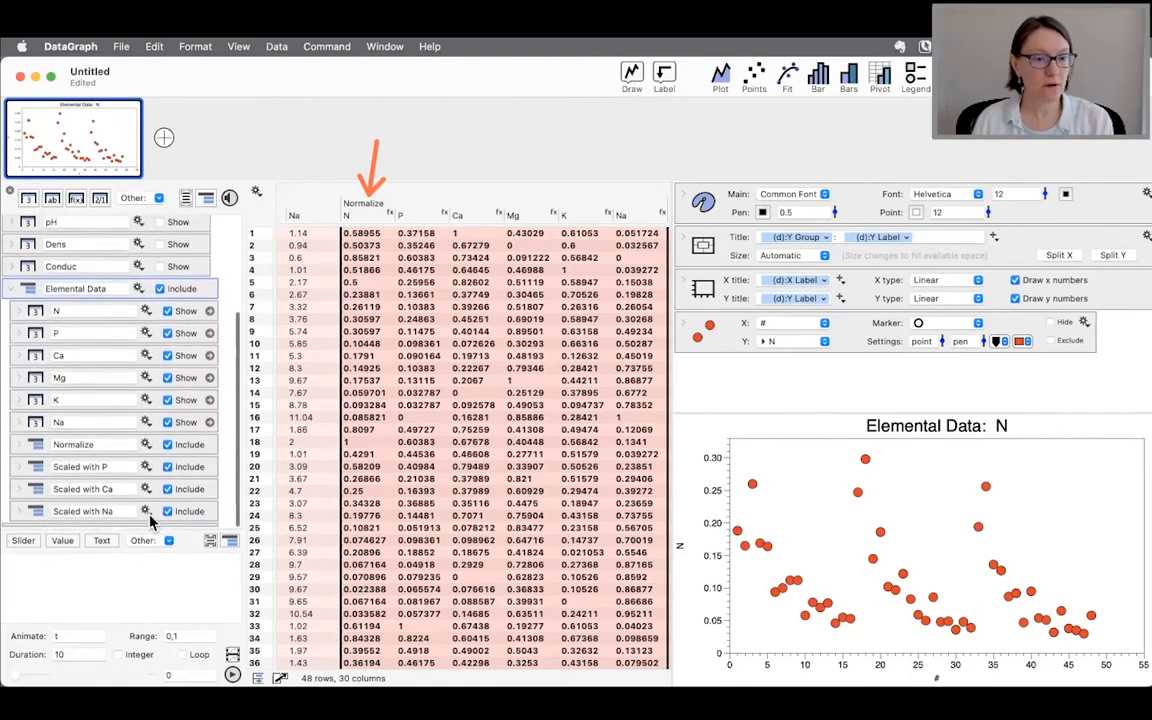
left_click_drag(183, 530, 183, 580)
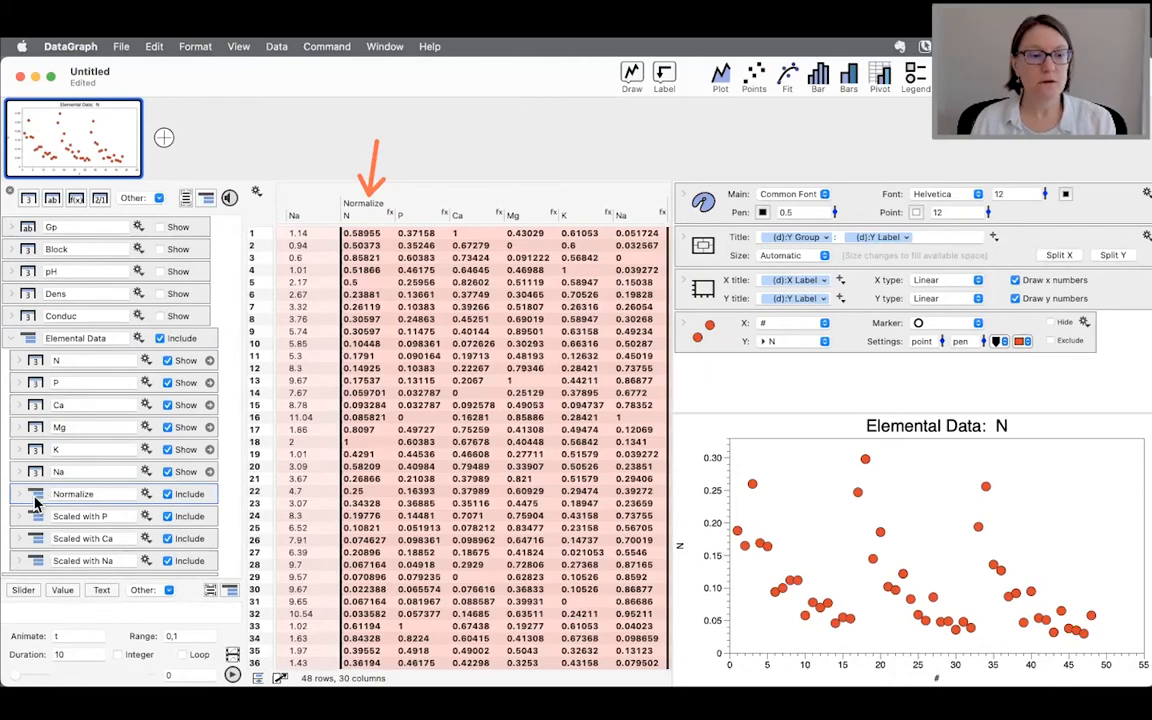
mouse_move(37, 500)
left_click_drag(37, 500, 716, 340)
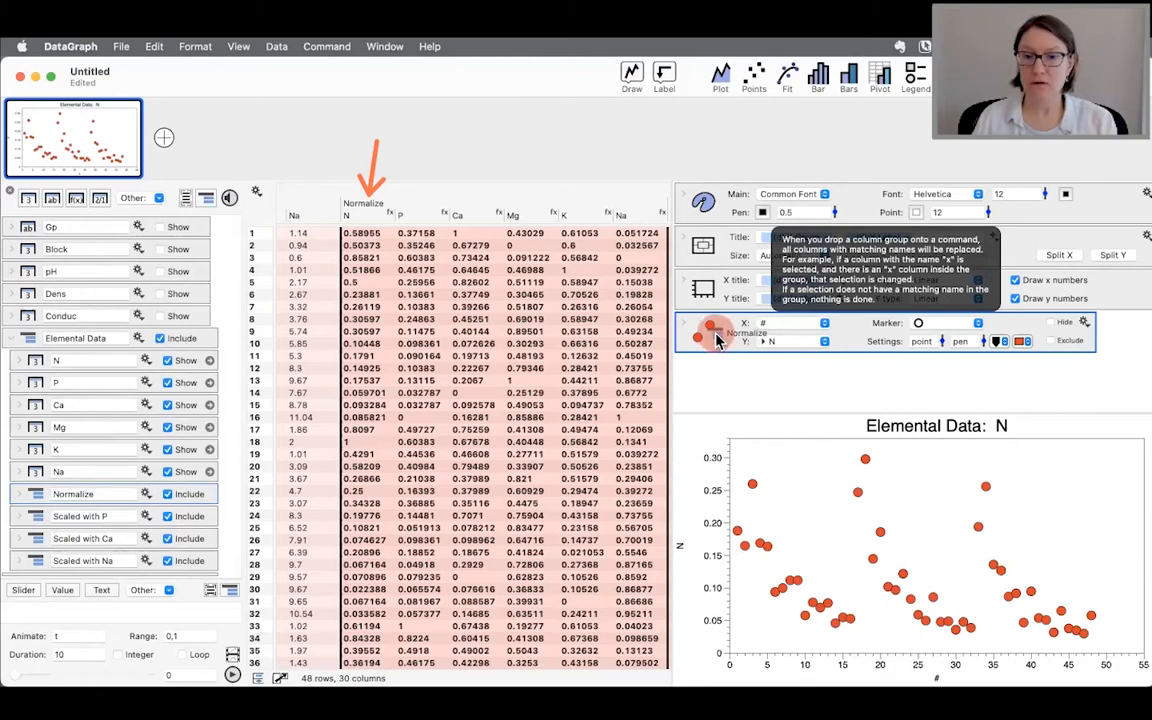
left_click_drag(716, 340, 718, 340)
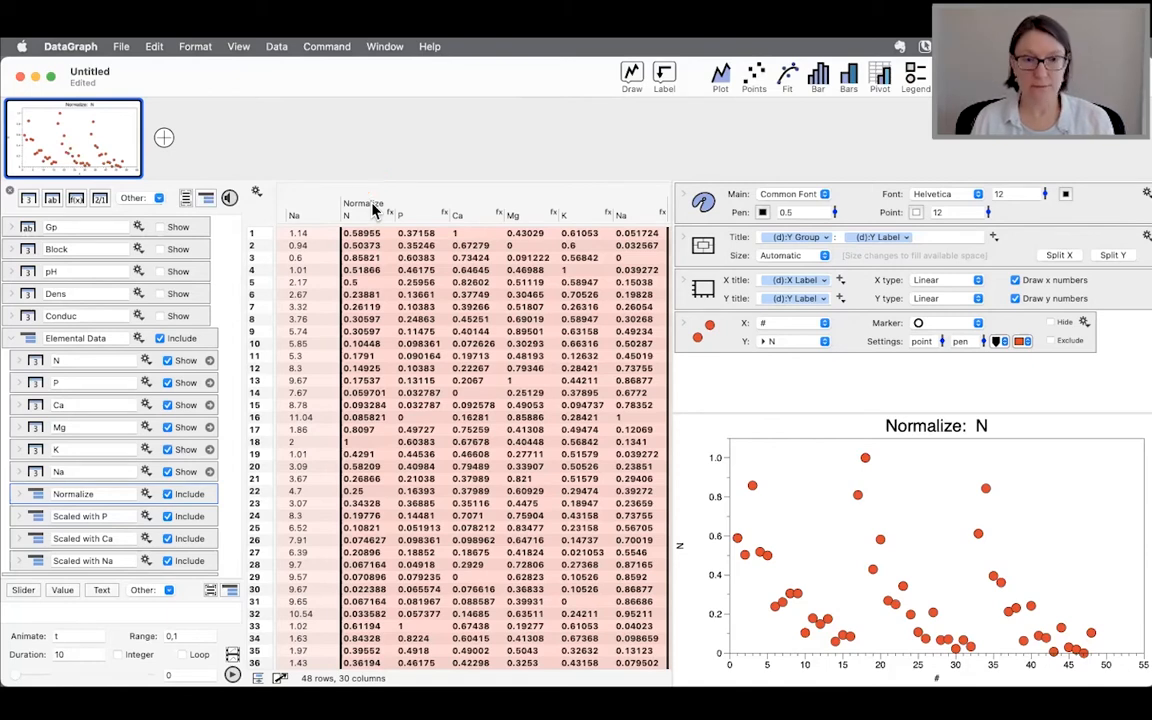
Apply the Scaled with P group to the points plot and adjust the height of the graph area.
scroll(390, 220, "right", 5)
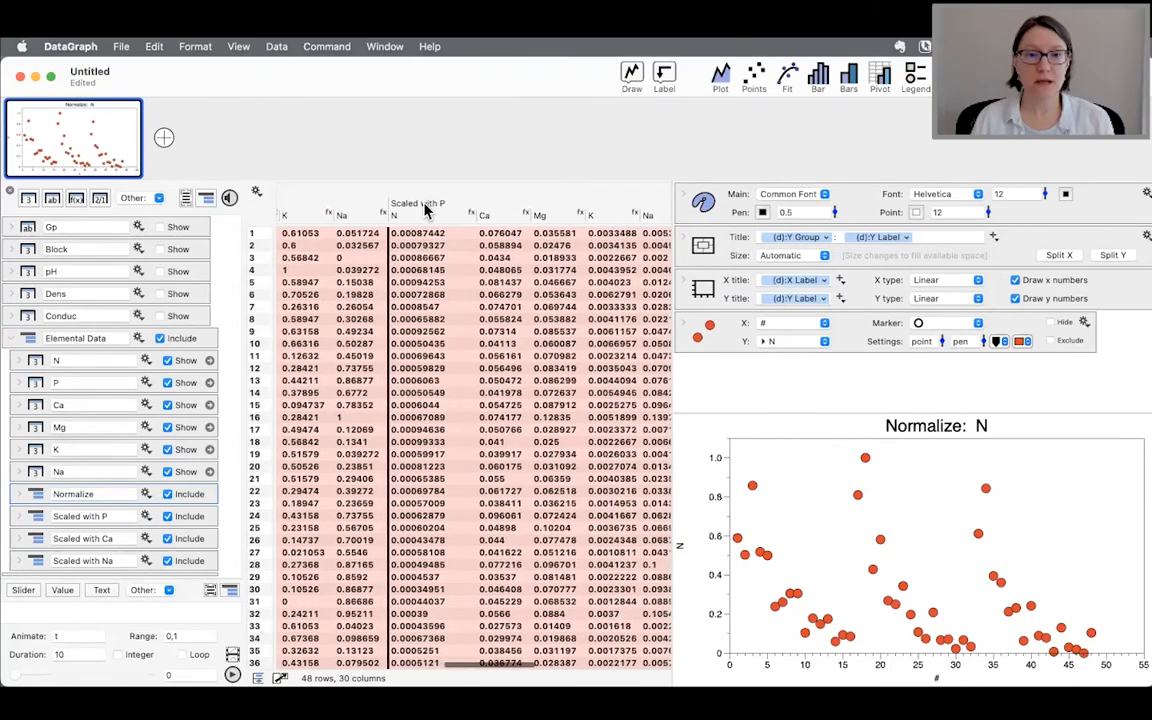
left_click(33, 518)
left_click_drag(33, 525, 727, 338)
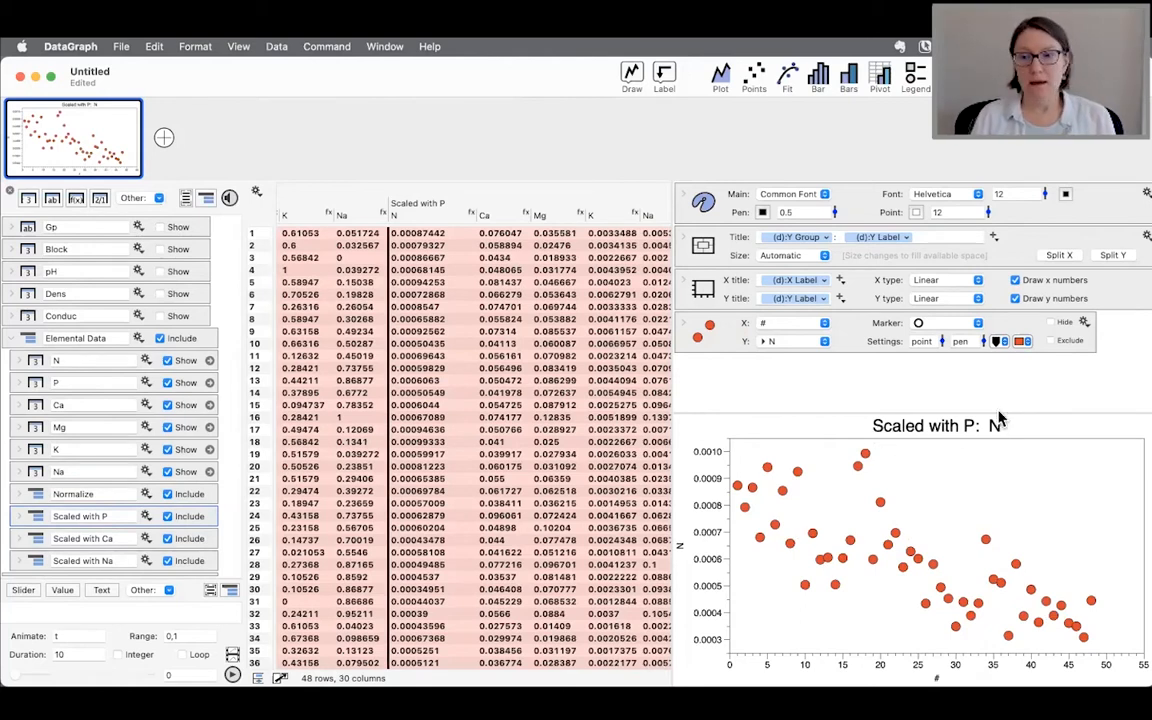
left_click_drag(993, 411, 1016, 391)
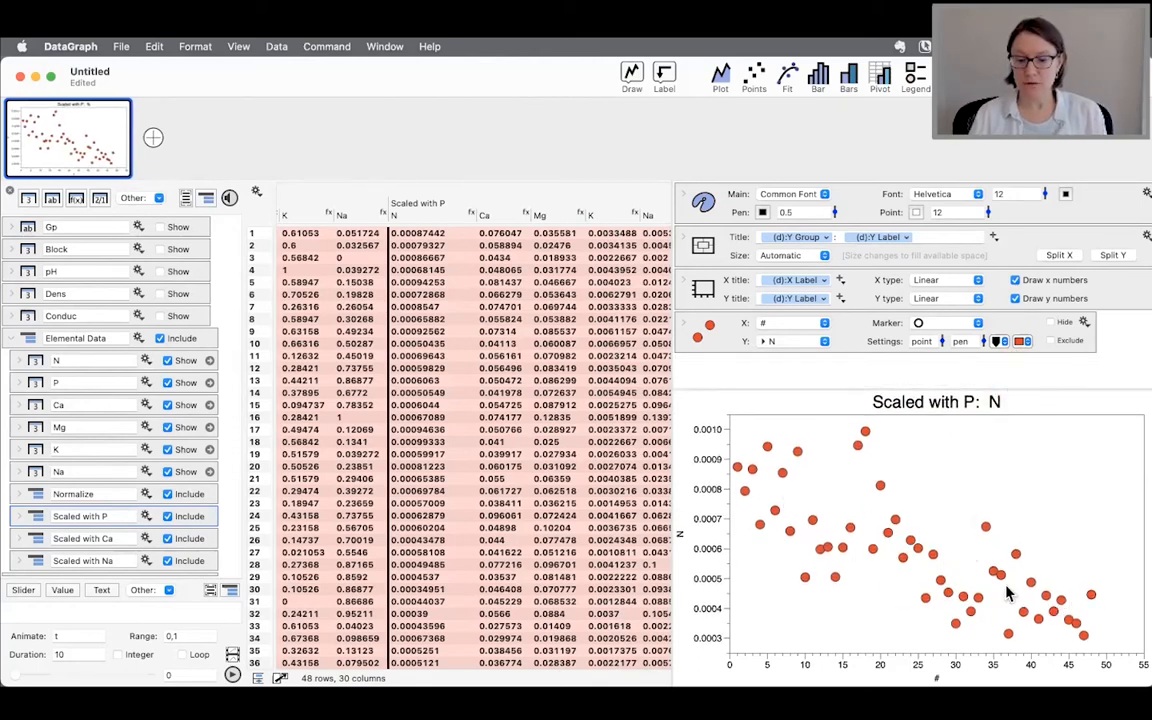
left_click(744, 377)
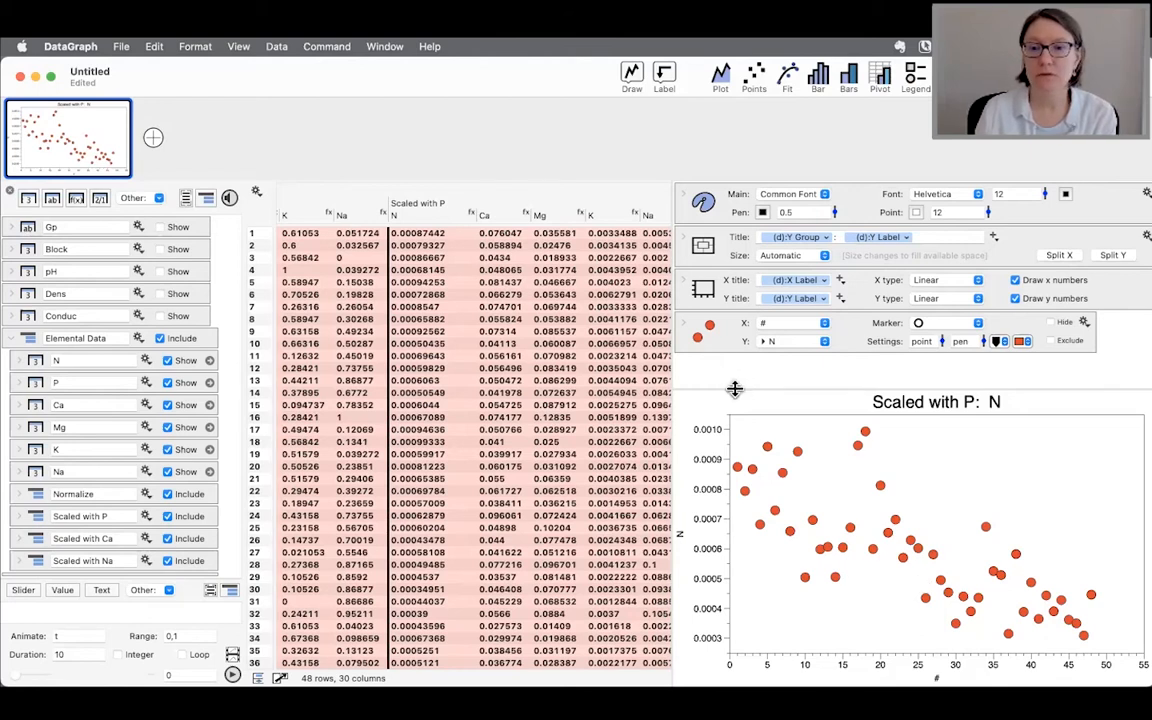
left_click_drag(735, 388, 735, 406)
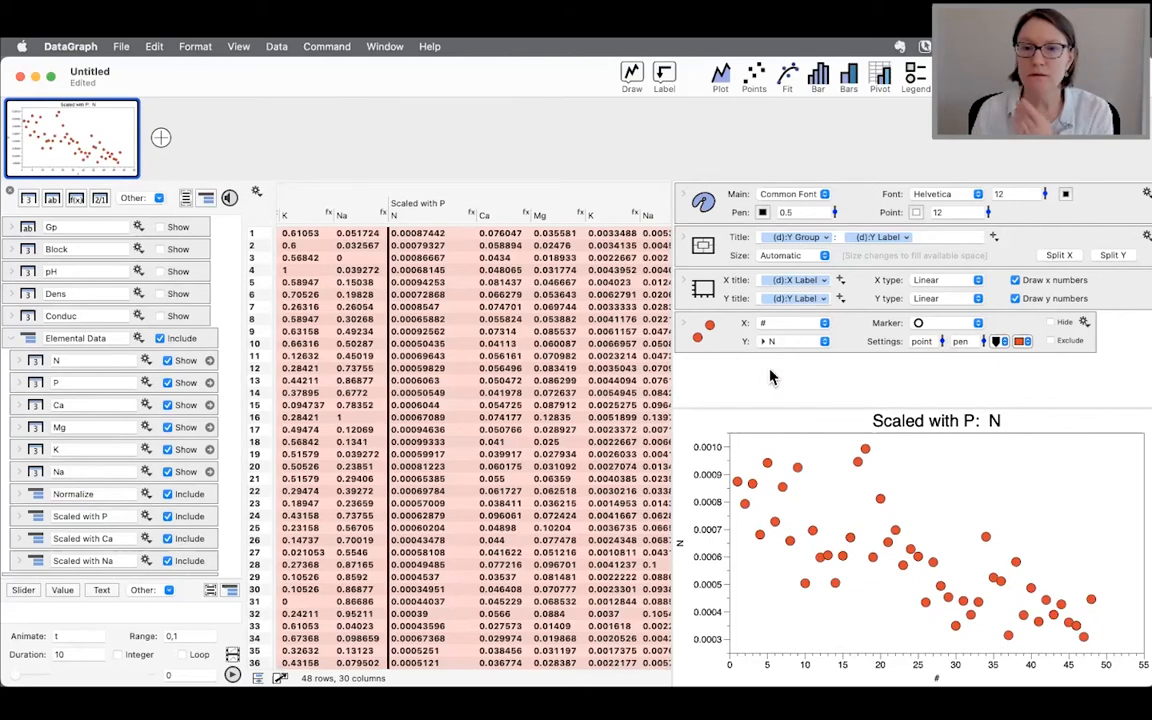
Try the Ca column of the Scaled with P group as the plot's Y data, and return to N.
left_click(733, 343)
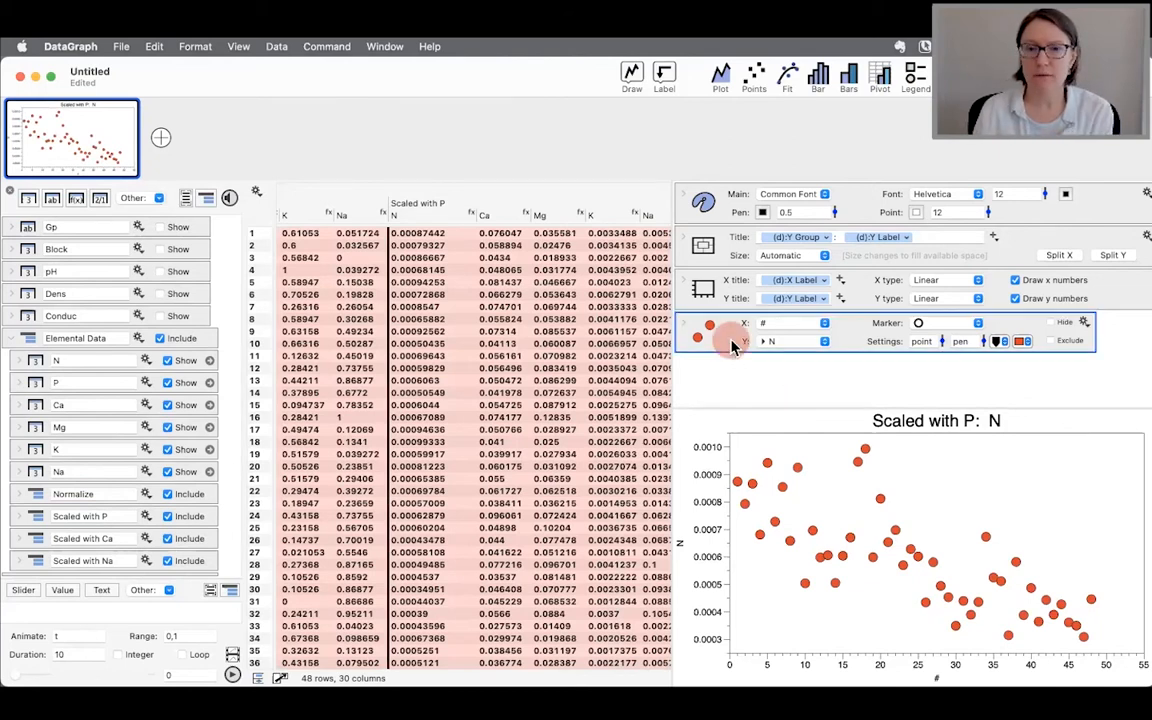
left_click(805, 342)
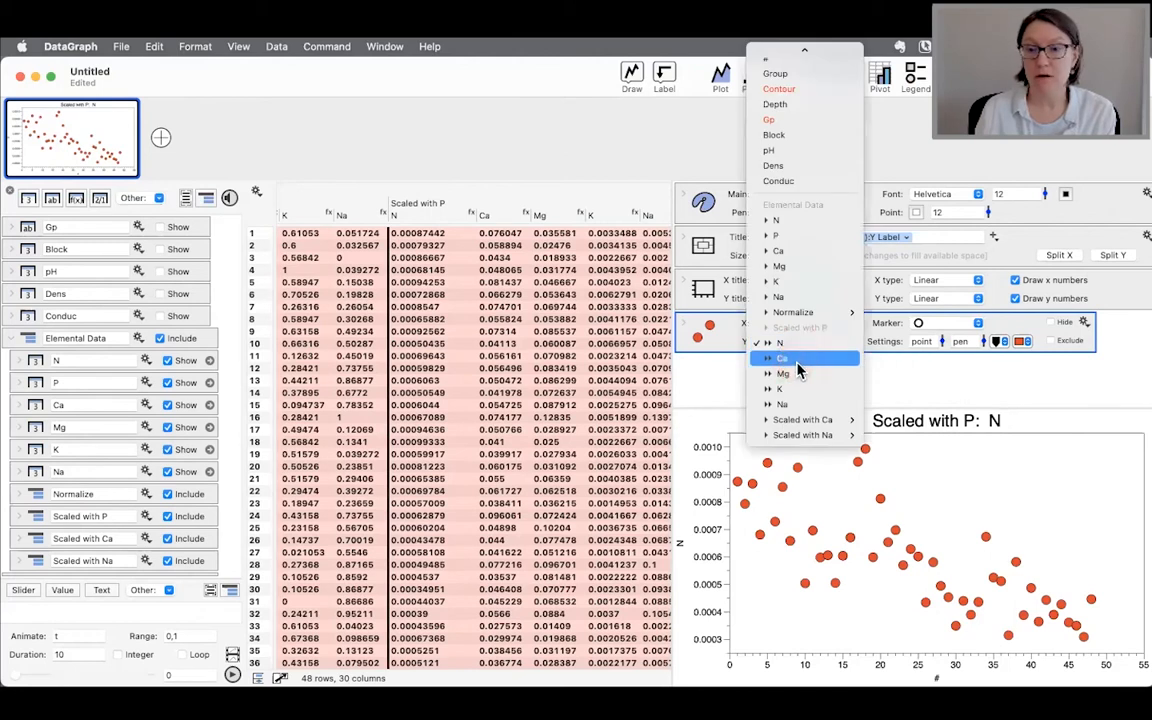
left_click(797, 352)
left_click(797, 348)
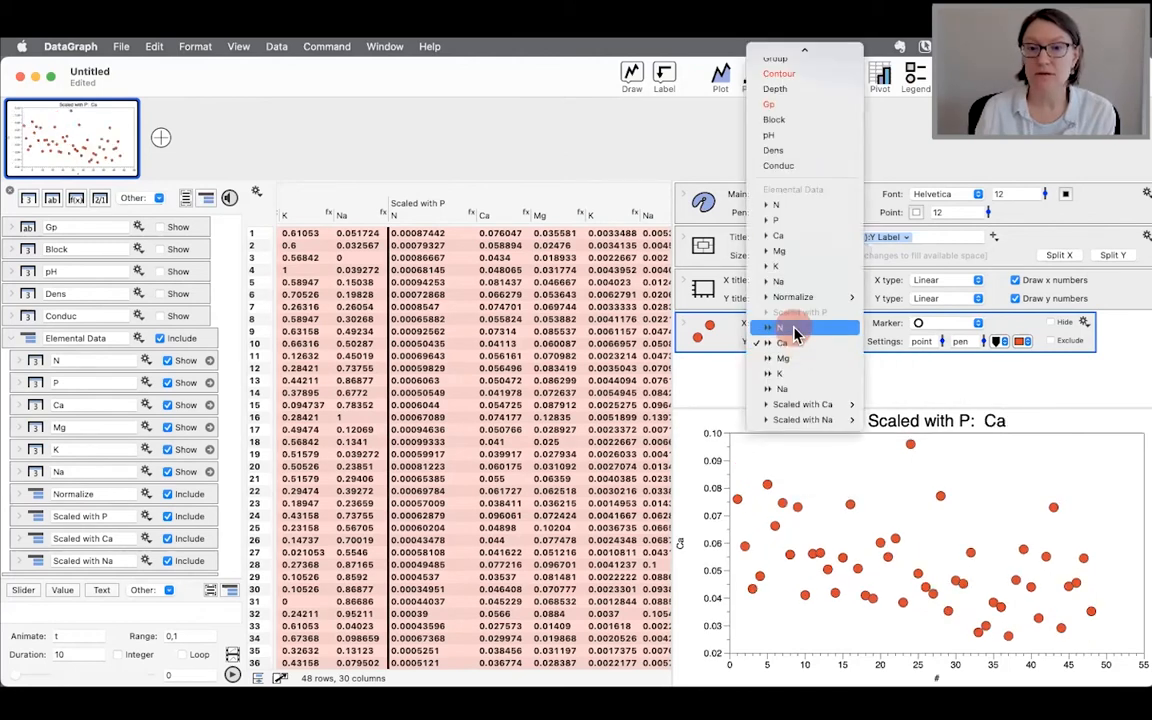
left_click(790, 327)
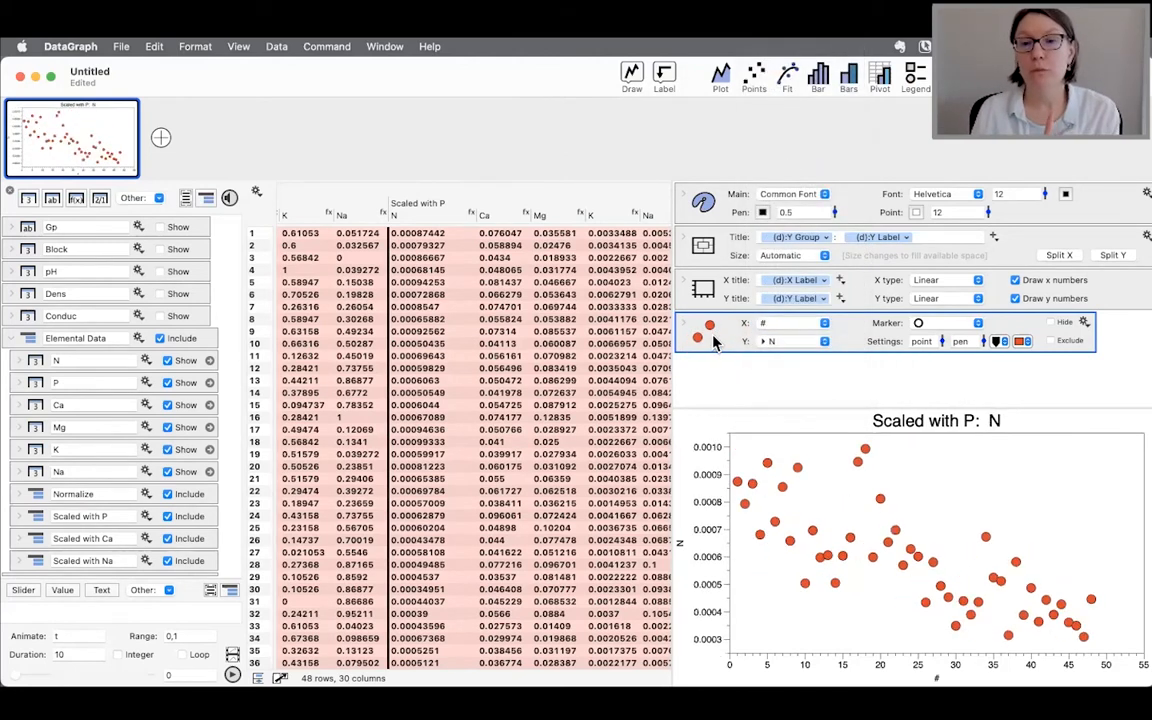
Split the graph's X axis in two and duplicate the N points plot command.
left_click(1068, 256)
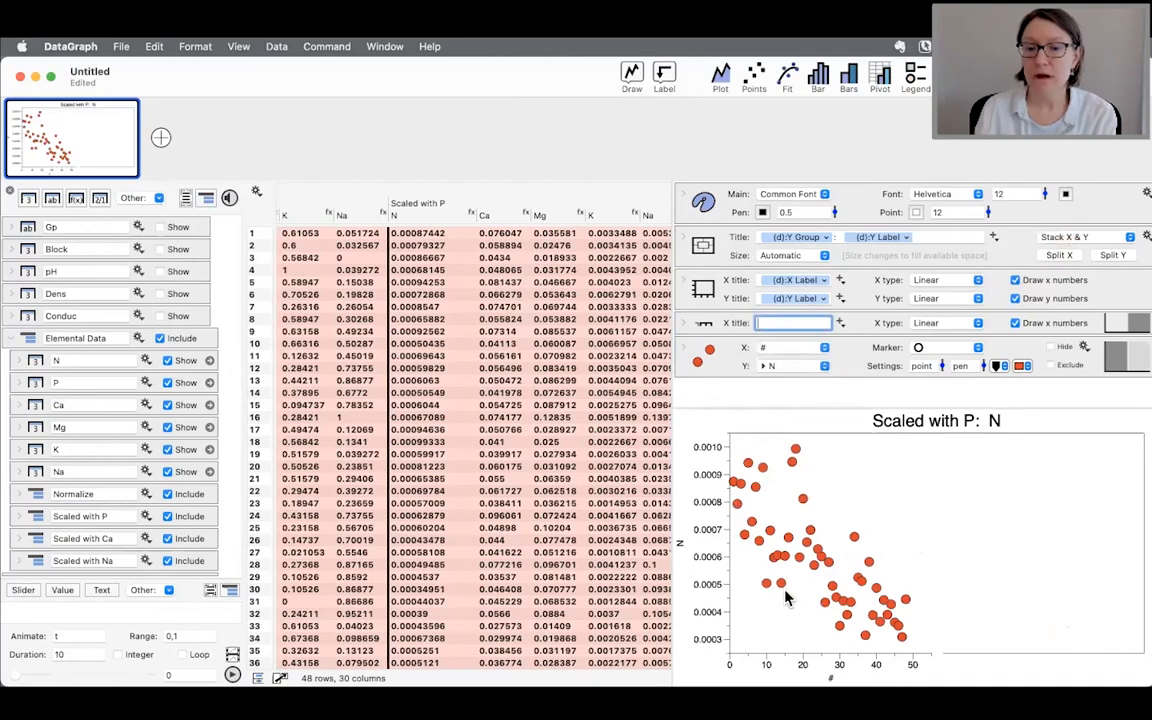
left_click(729, 362)
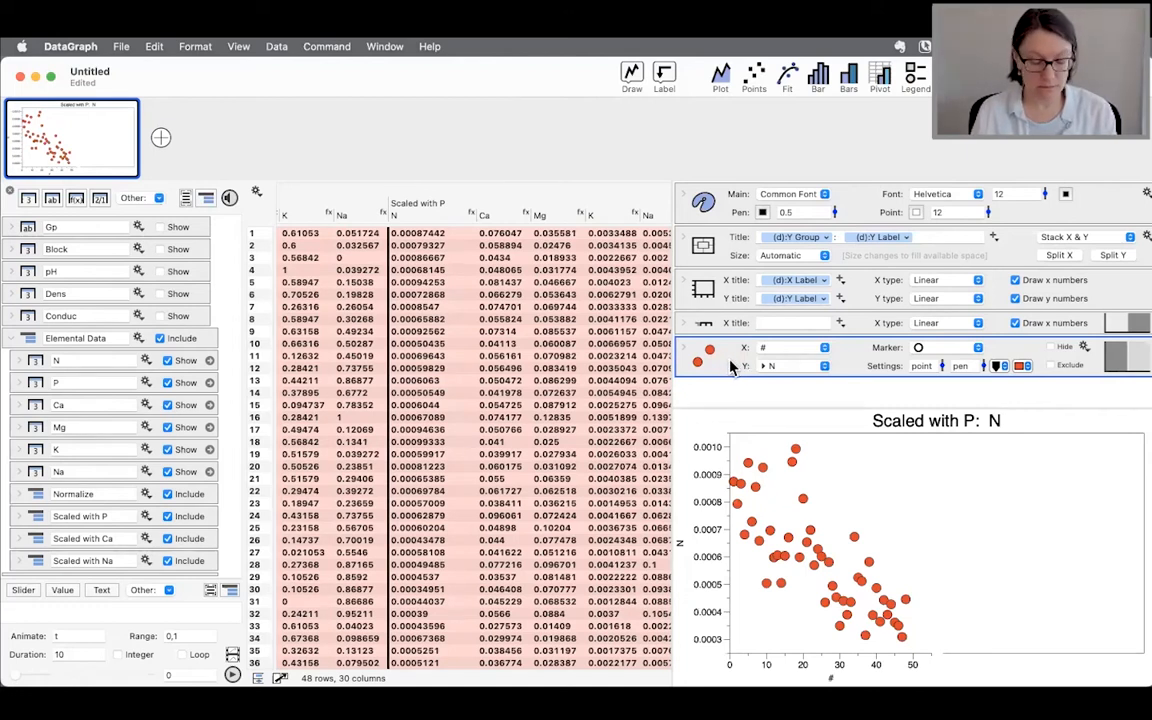
left_click_drag(731, 366, 728, 396)
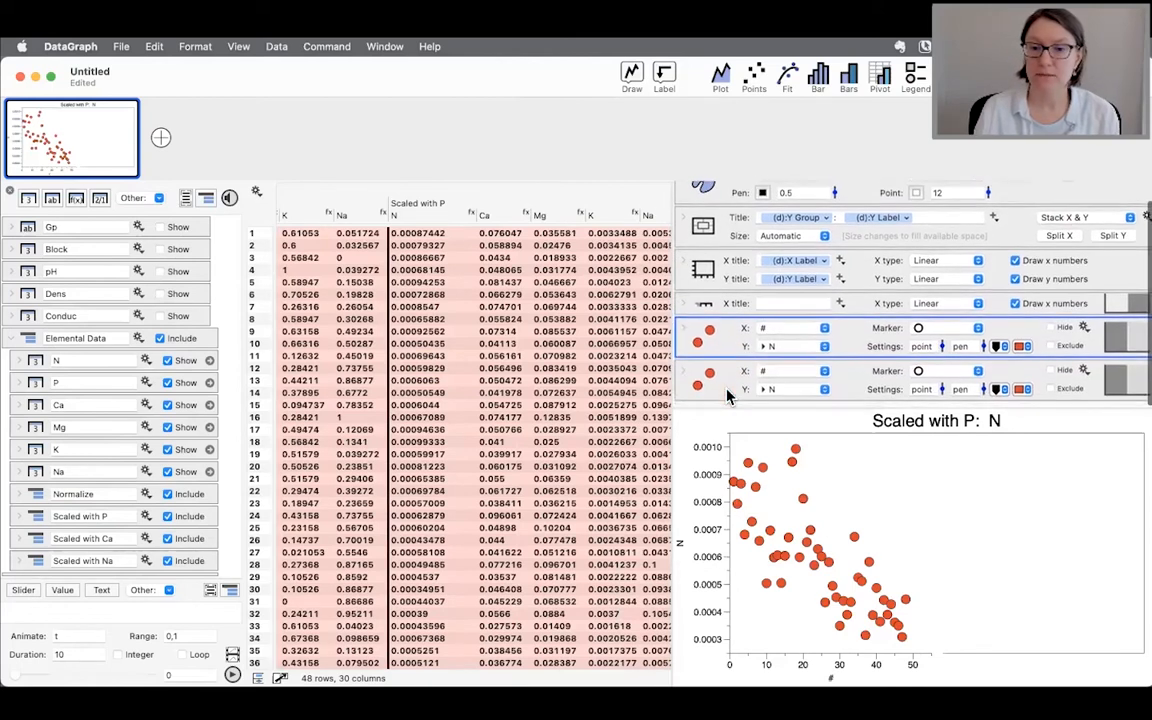
Set the duplicated points plot's Y data to Ca from Scaled with P and assign it to the second X axis.
left_click(800, 389)
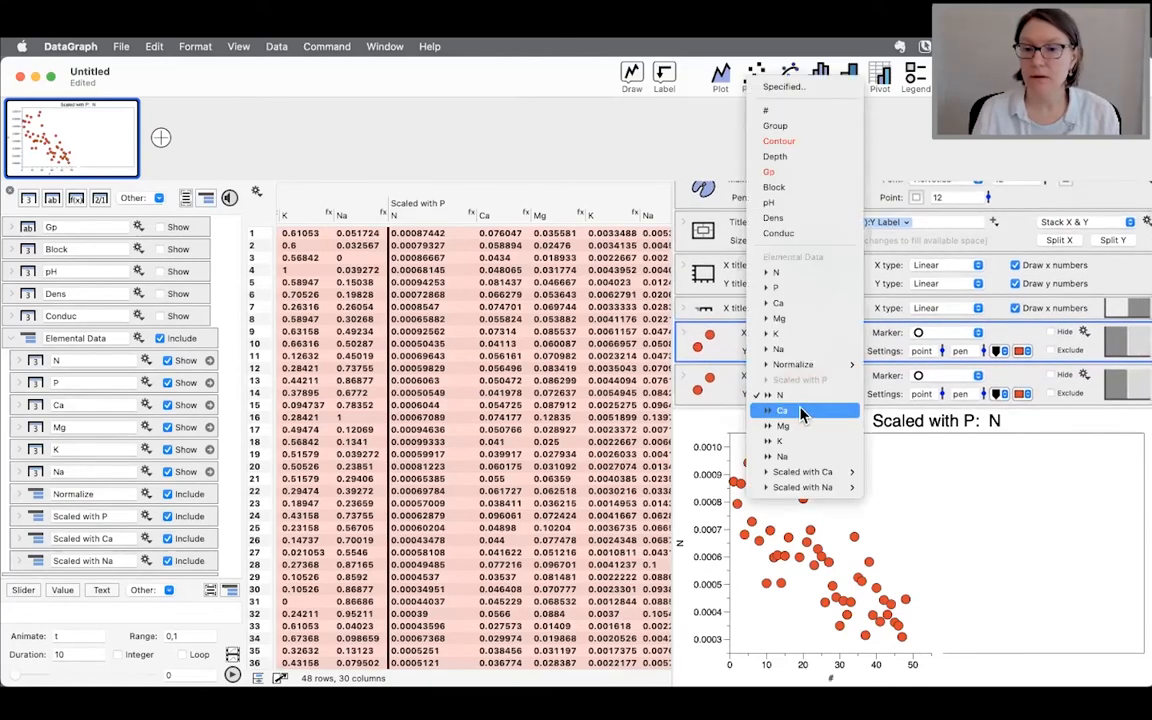
left_click(800, 412)
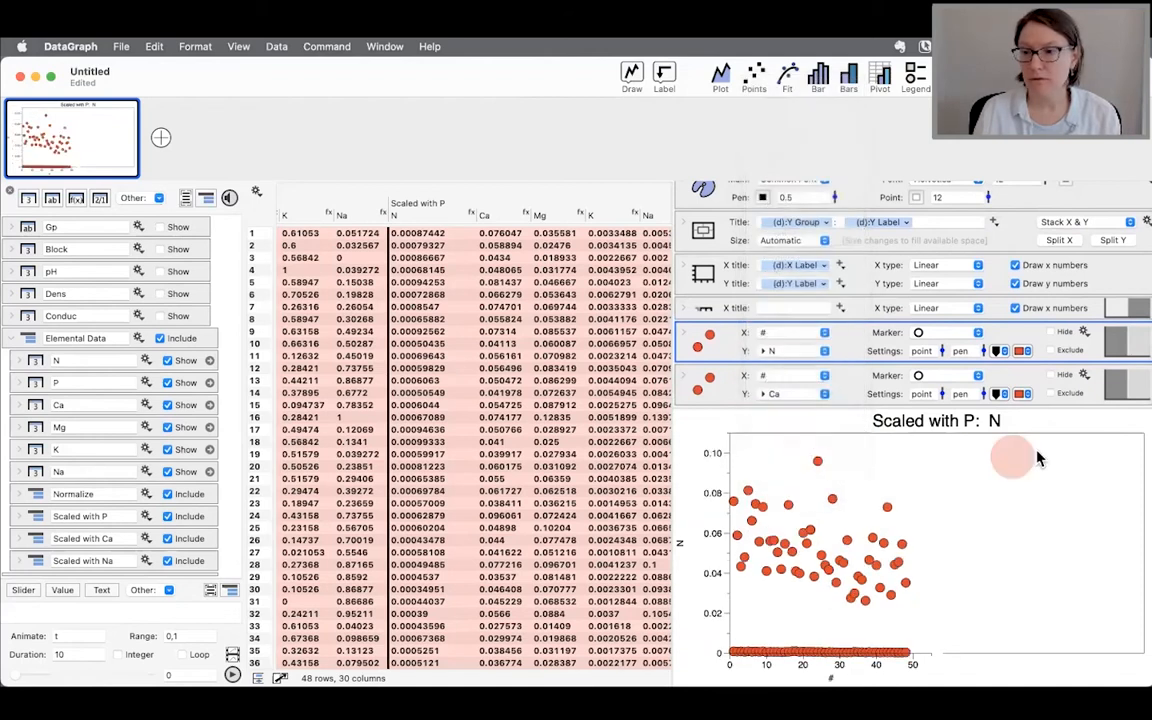
left_click(1137, 390)
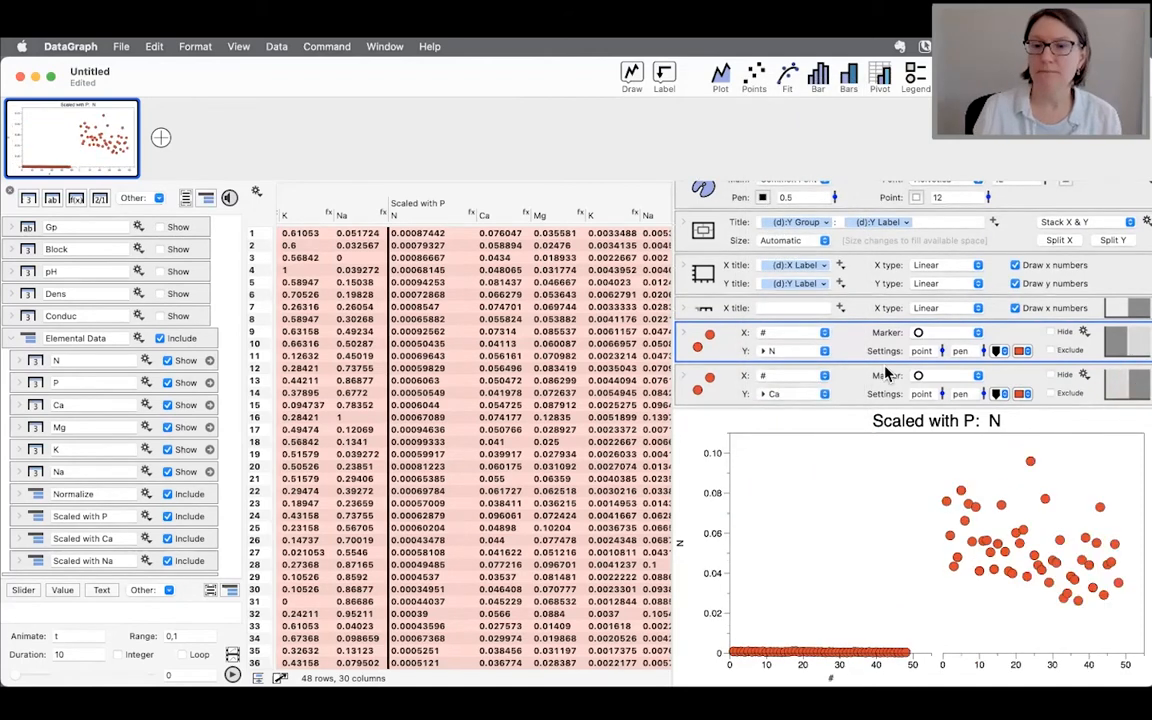
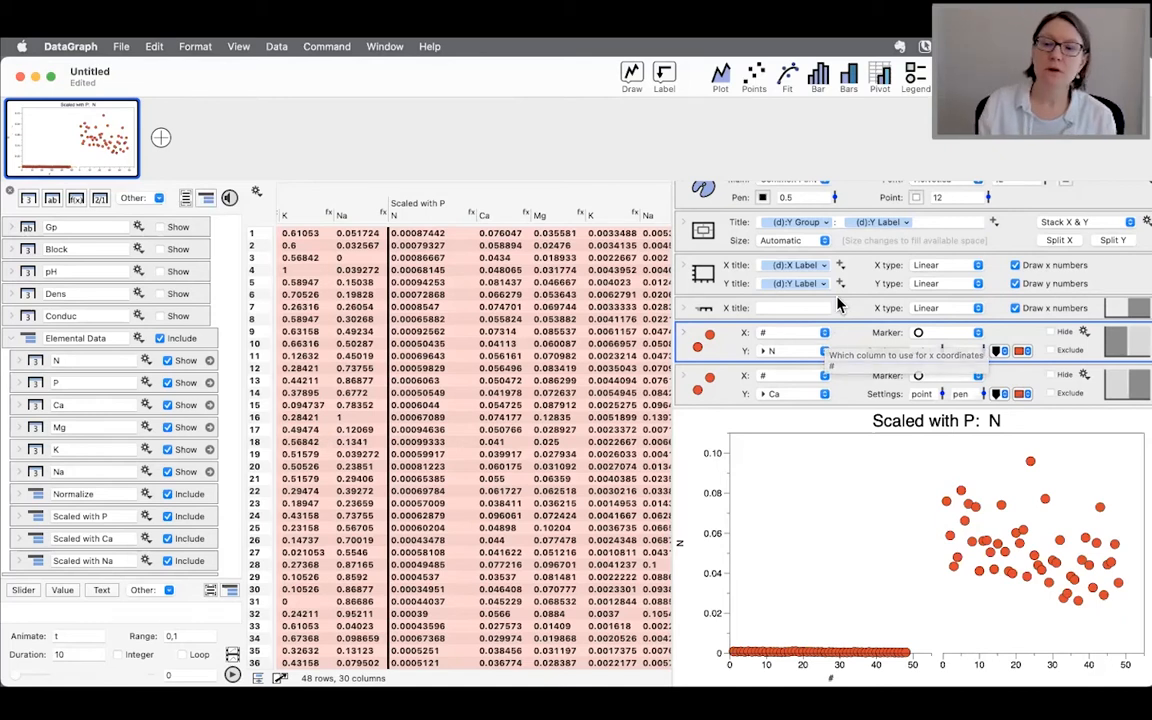
Replace the linked Y axis title with the text "Concentration".
scroll(743, 358, "up", 1)
scroll(744, 358, "down", 2)
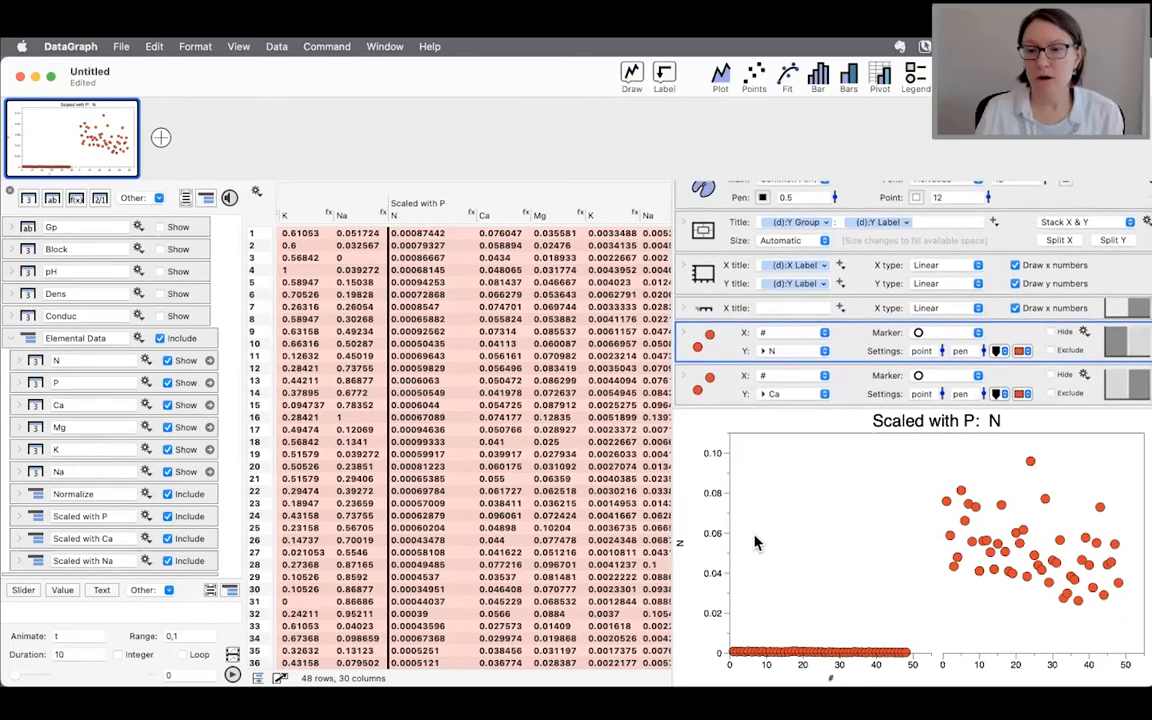
left_click(680, 545)
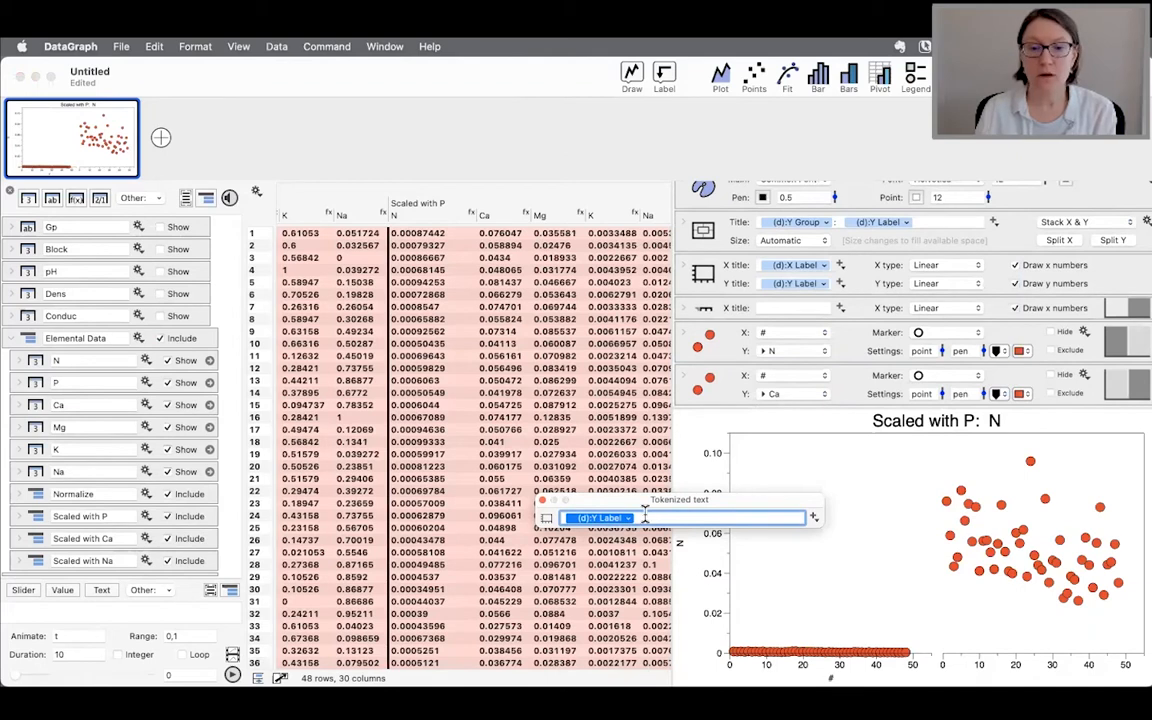
left_click(531, 516)
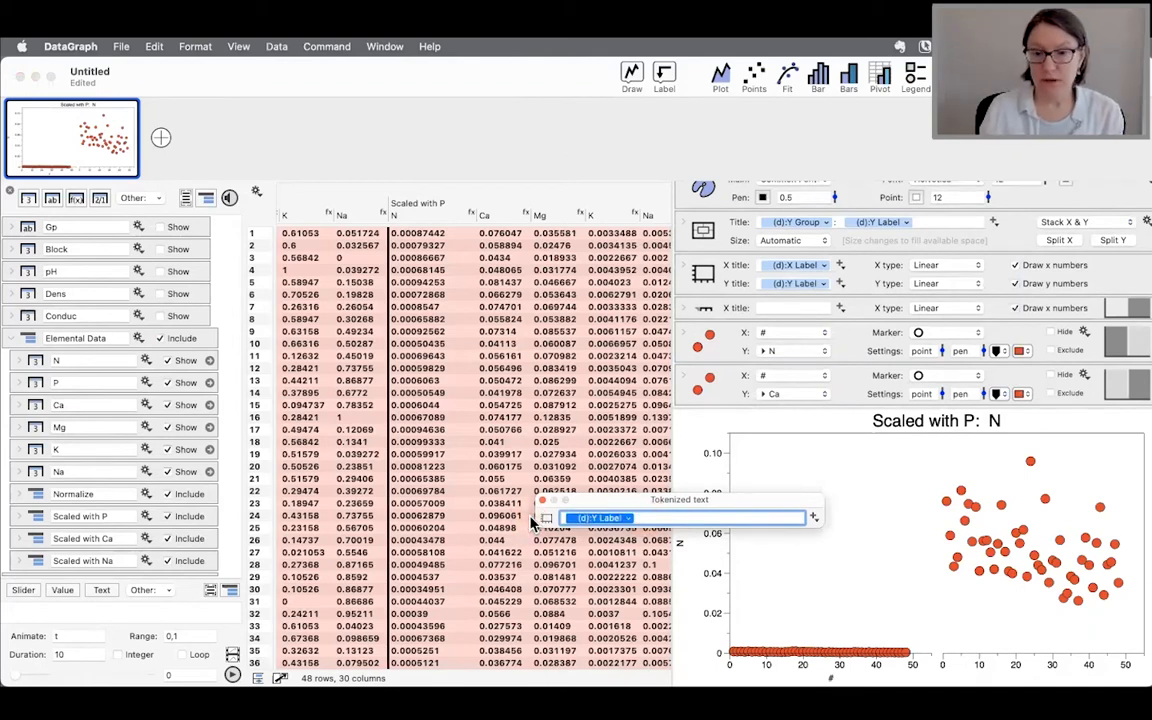
type("Concentration")
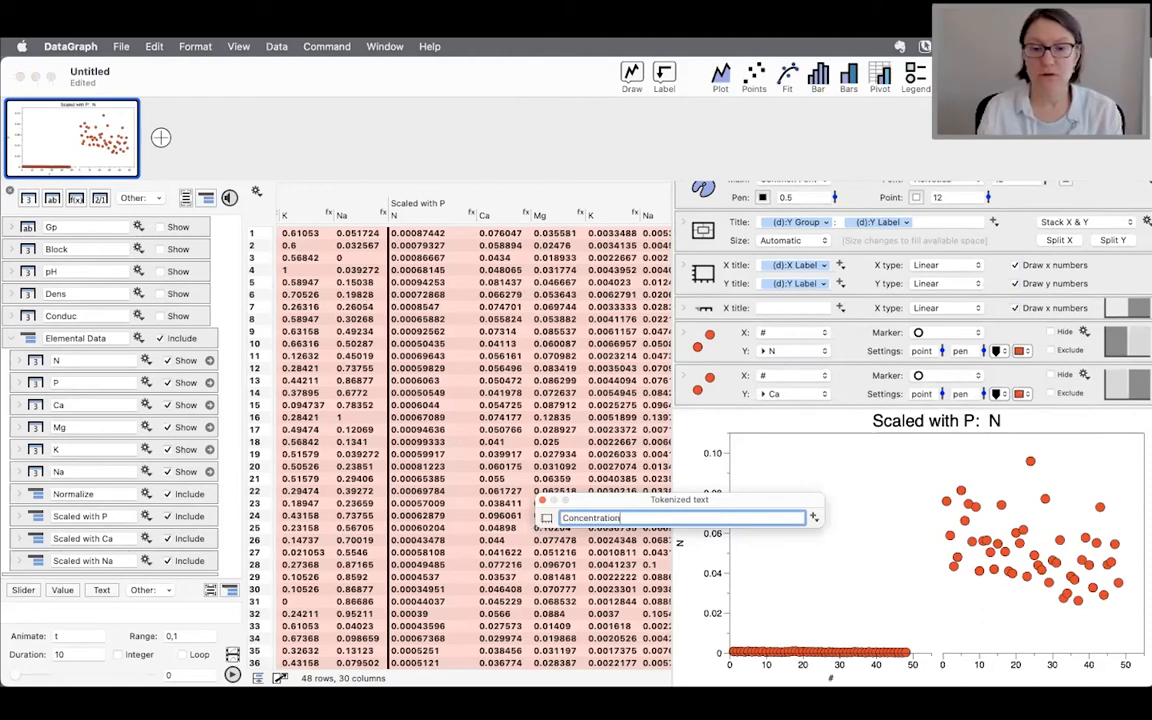
key("Return")
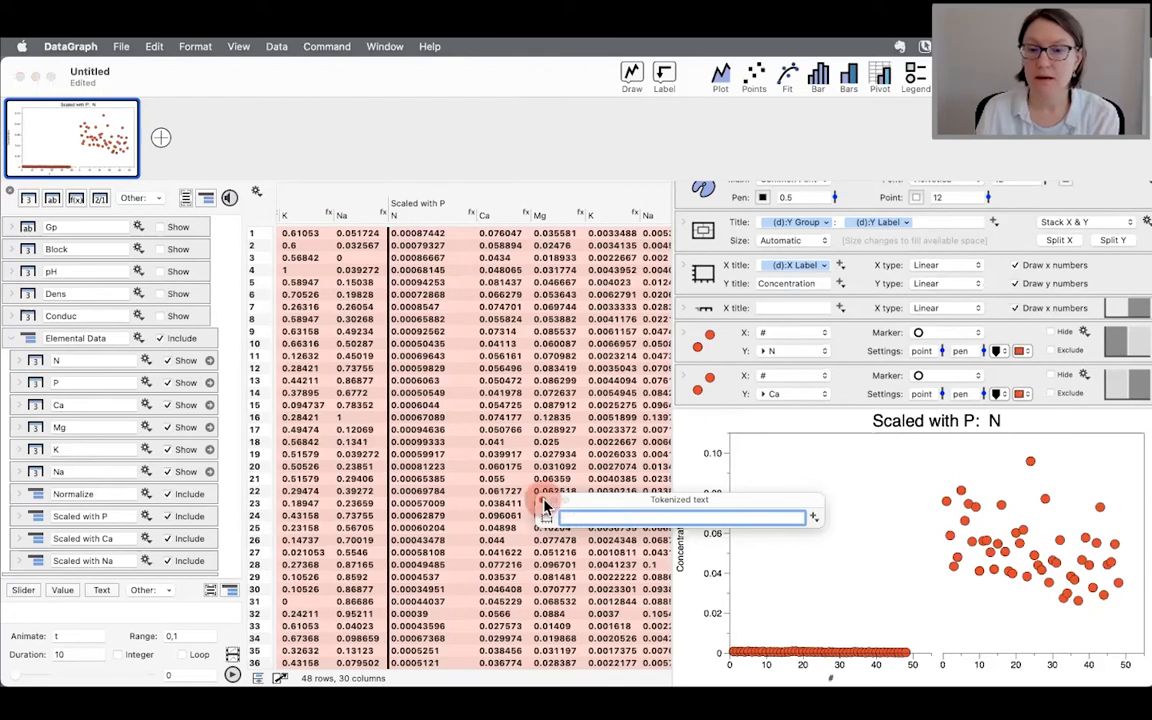
left_click(928, 578)
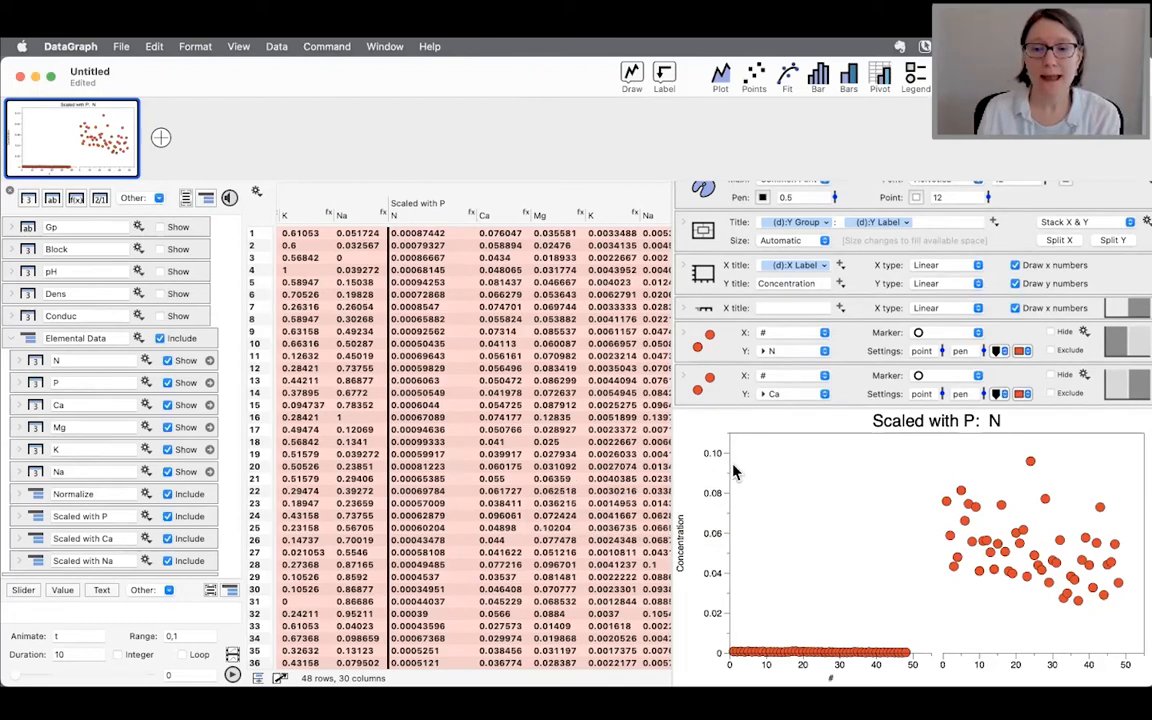
Change the graph's box style to Axis Box.
right_click(894, 509)
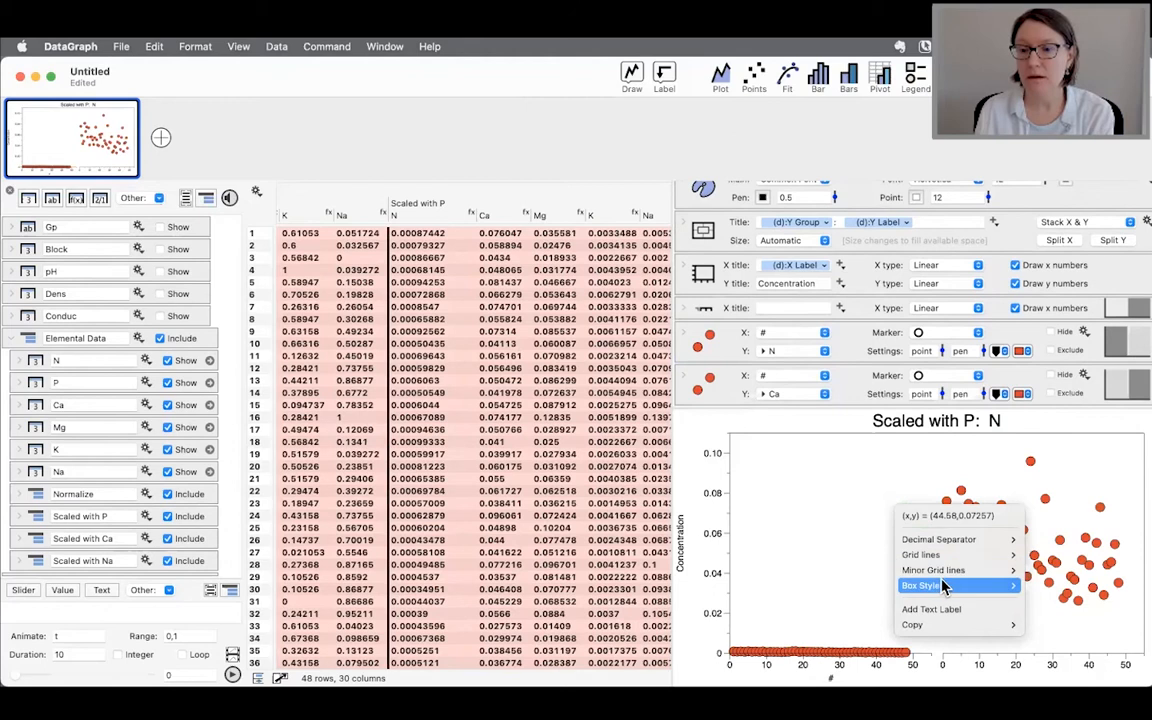
mouse_move(944, 587)
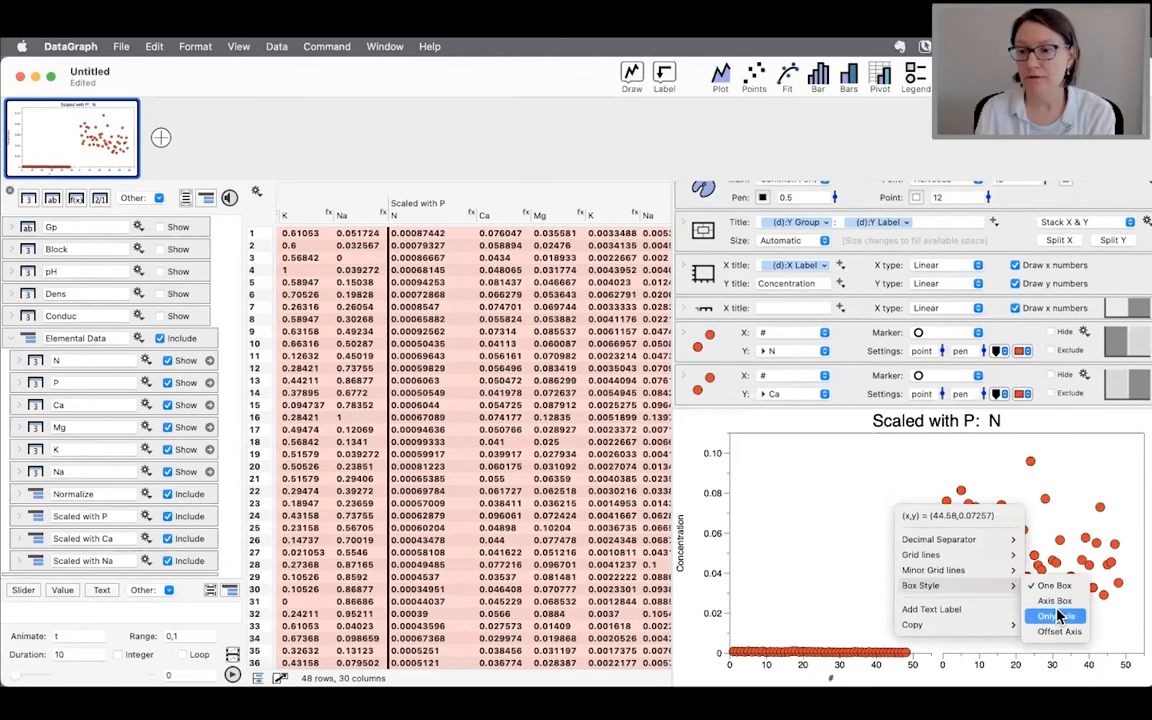
left_click(1058, 616)
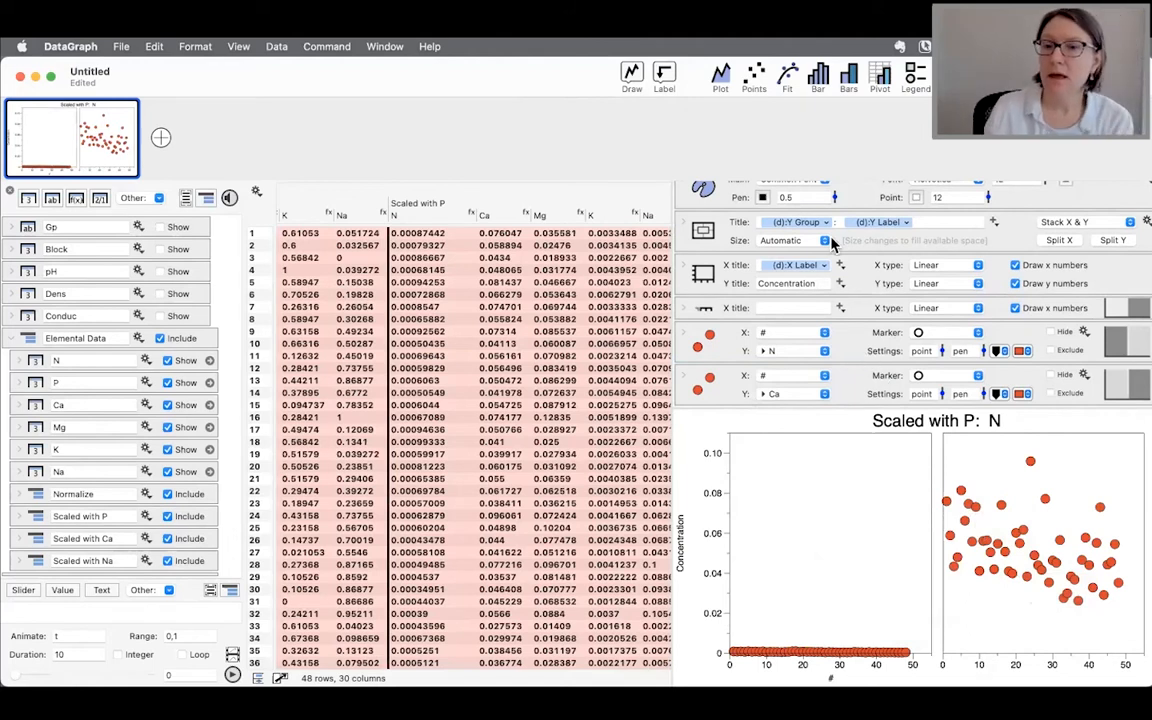
Add two Text labels to the graph and assign the second one to the second X axis panel.
left_click(670, 86)
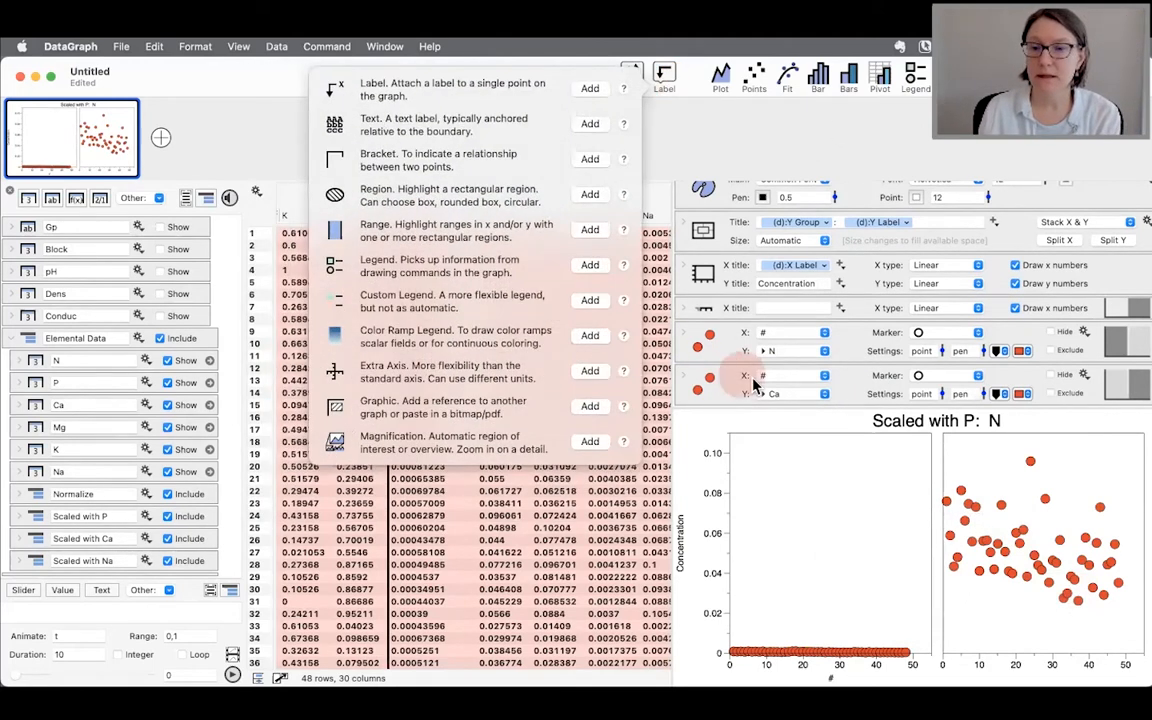
left_click(590, 124)
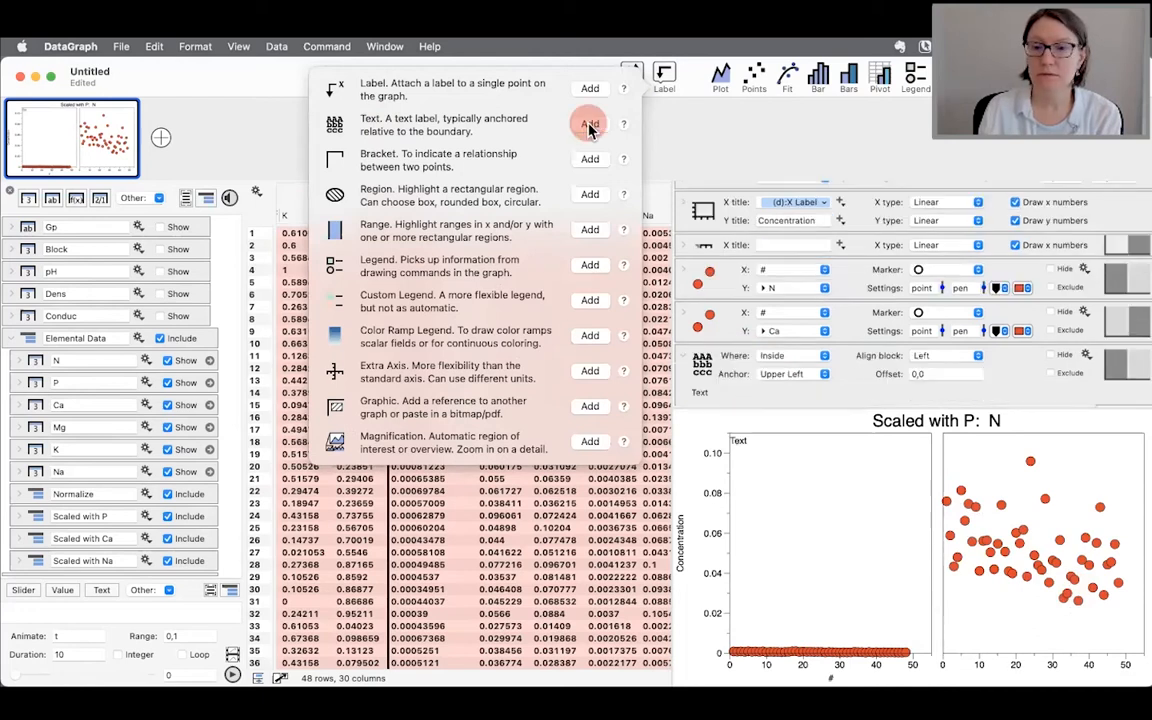
left_click(590, 124)
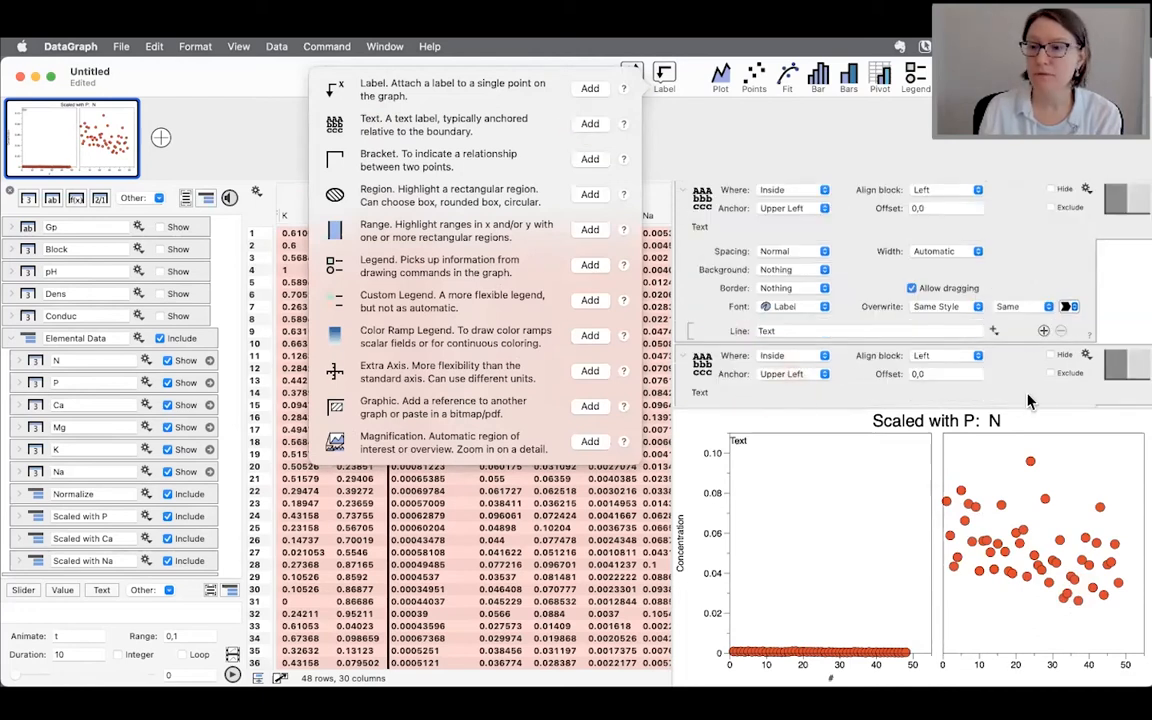
left_click(1135, 366)
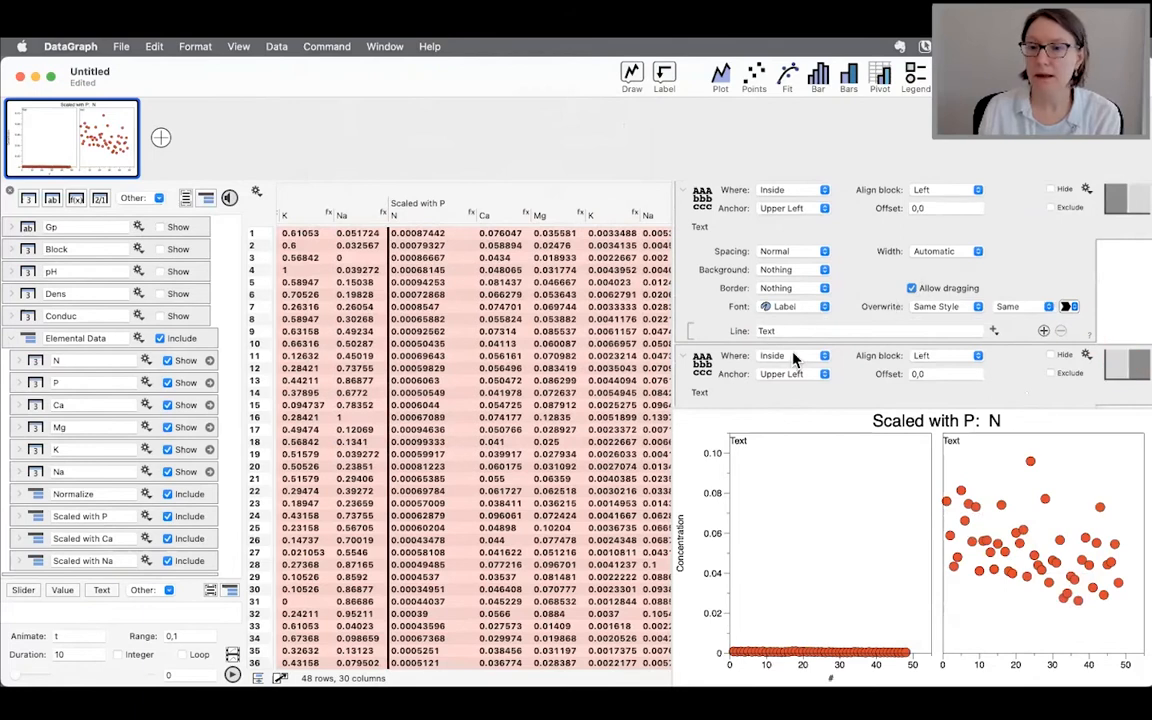
Replace the first text label's content with the N plot's Y Label token and move it inward to an offset of about 24,16.
scroll(794, 358, "up", 6)
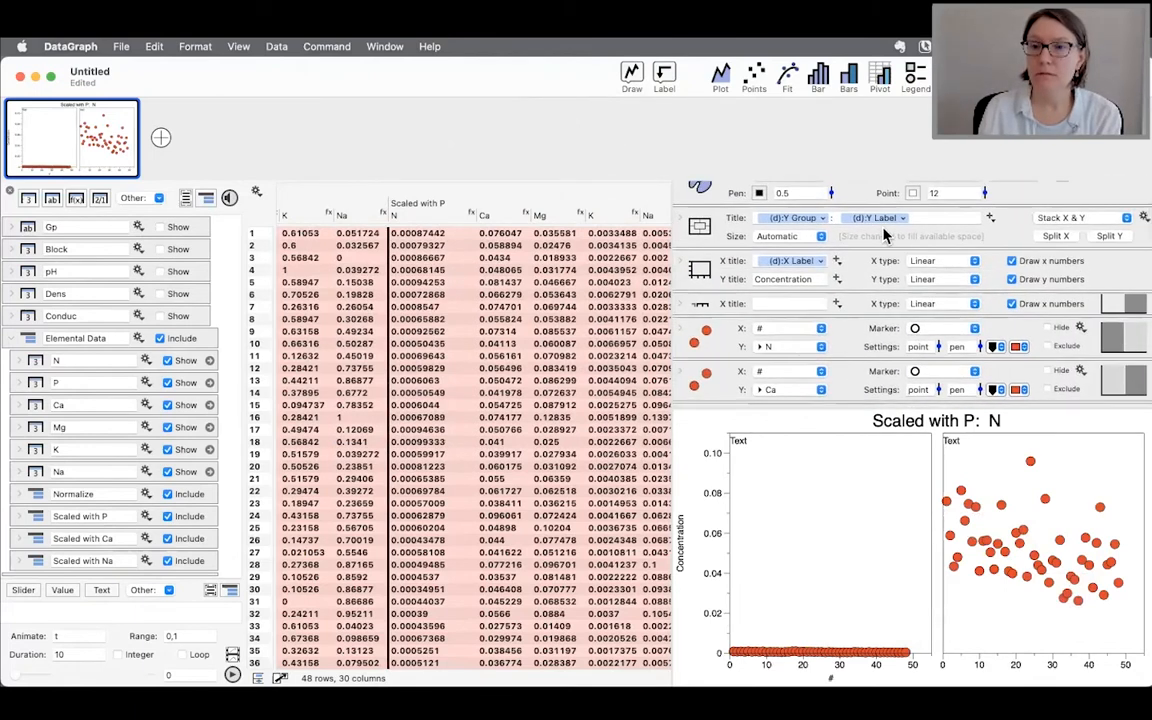
scroll(884, 234, "down", 6)
double_click(789, 369)
key("BackSpace")
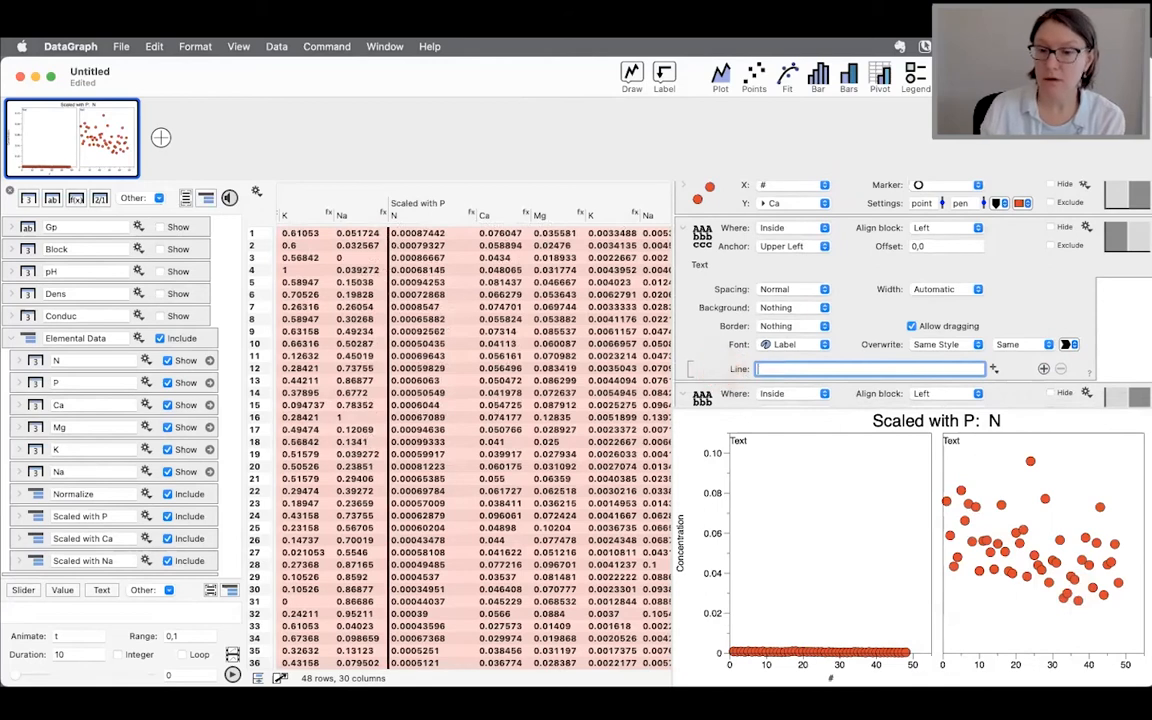
left_click(993, 369)
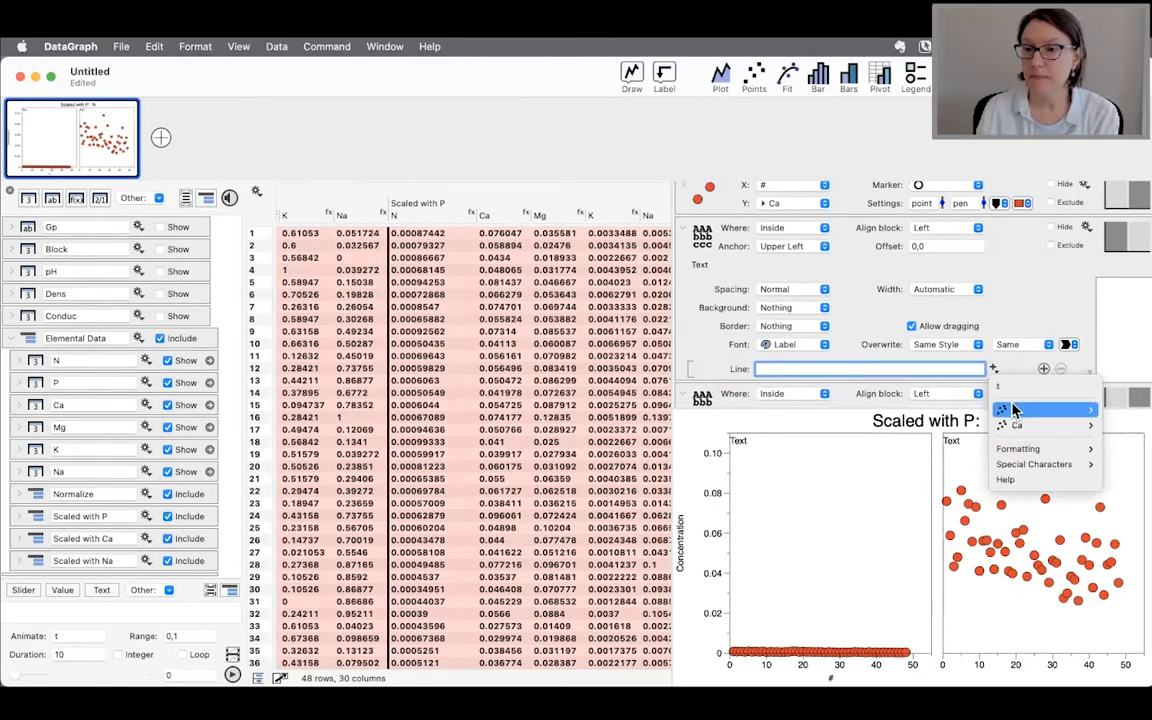
mouse_move(1012, 410)
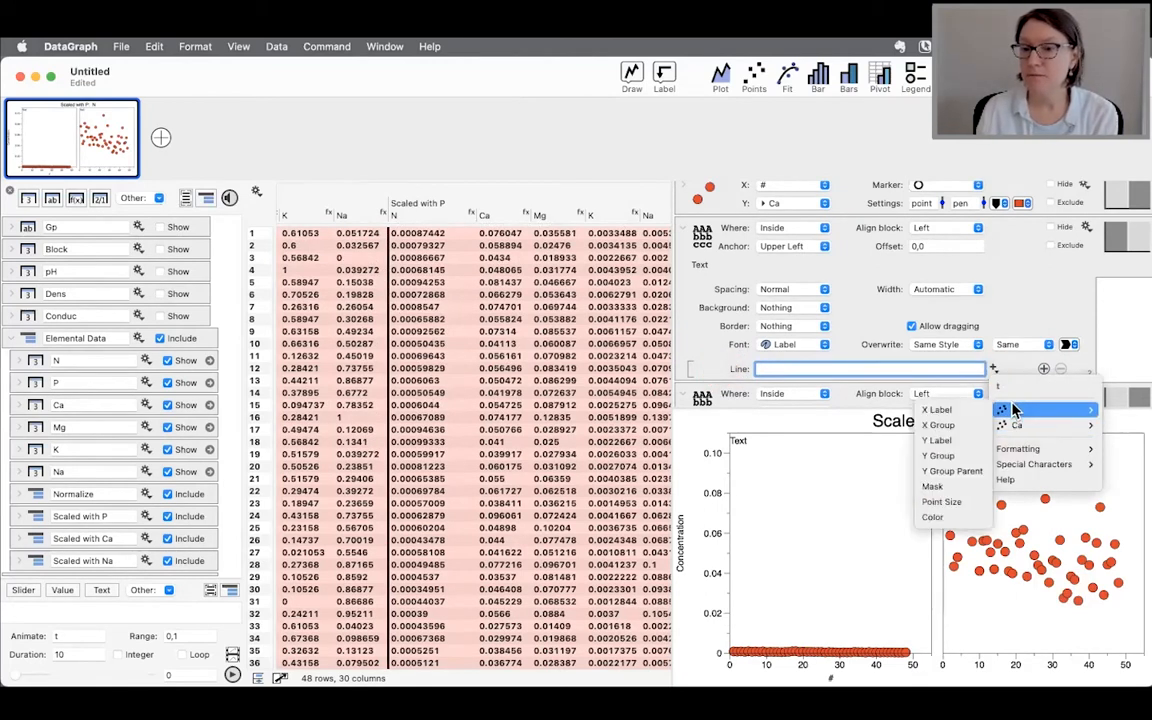
left_click(950, 441)
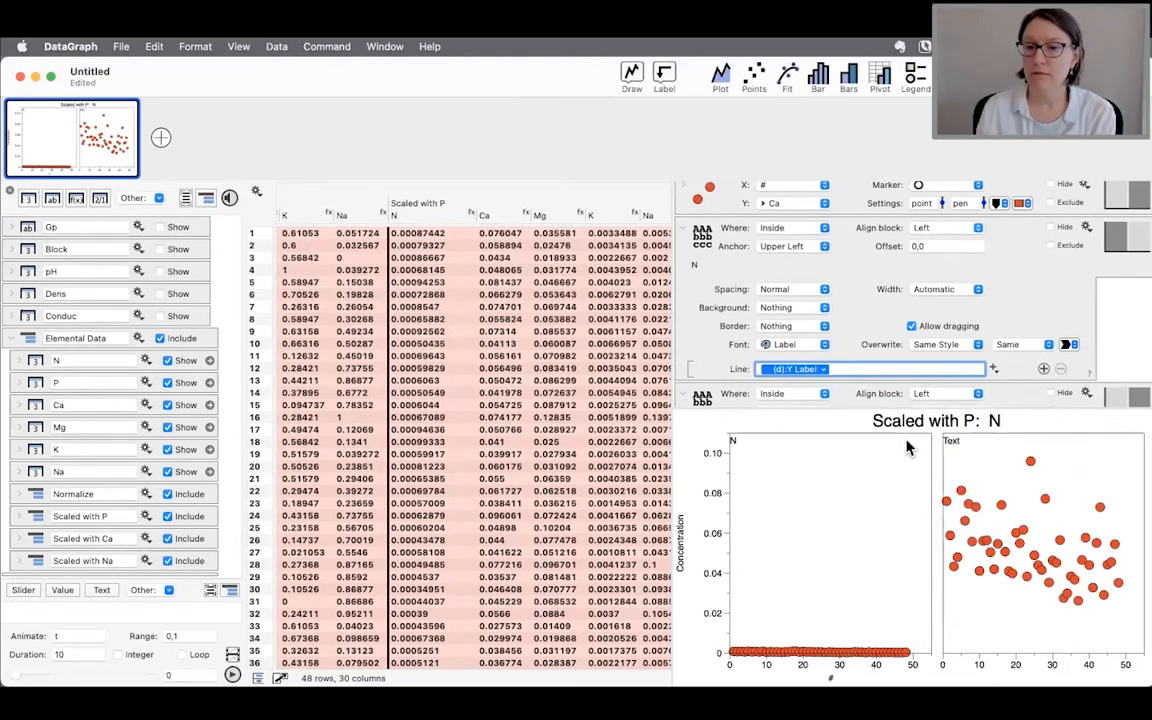
left_click_drag(733, 441, 755, 455)
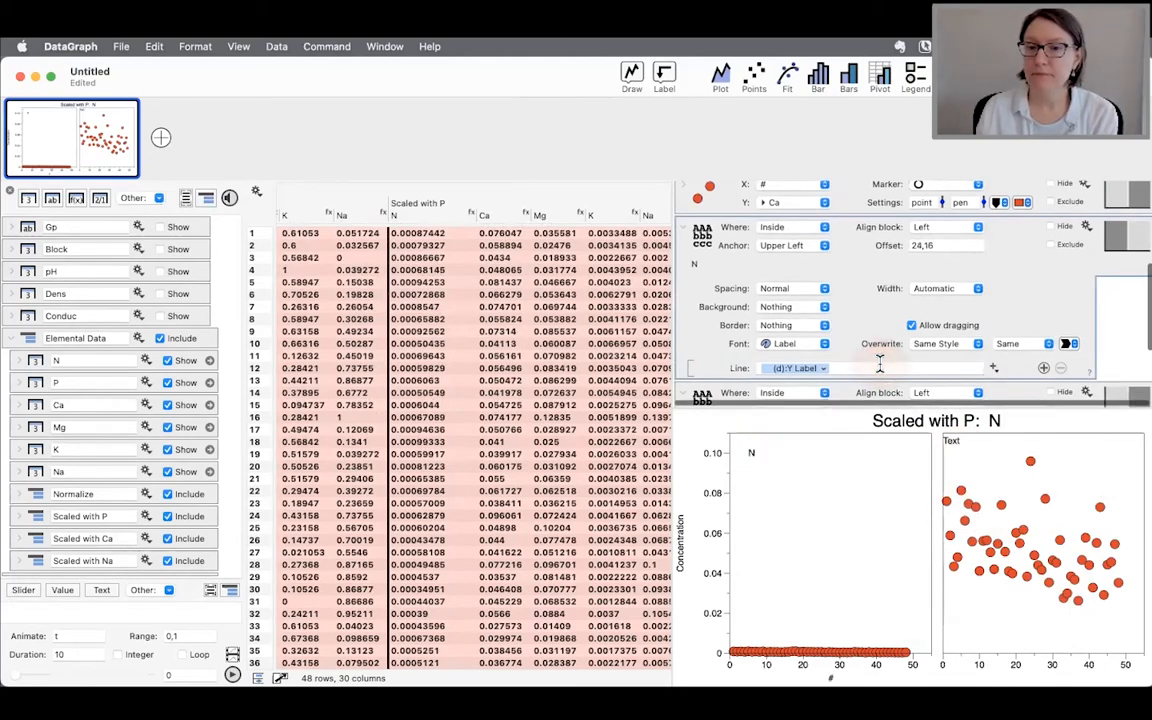
Replace the second text label's content with the Ca plot's Y Label token and move it inward to an offset of about 20,13.
scroll(860, 370, "down", 3)
double_click(801, 393)
key("BackSpace")
left_click(994, 395)
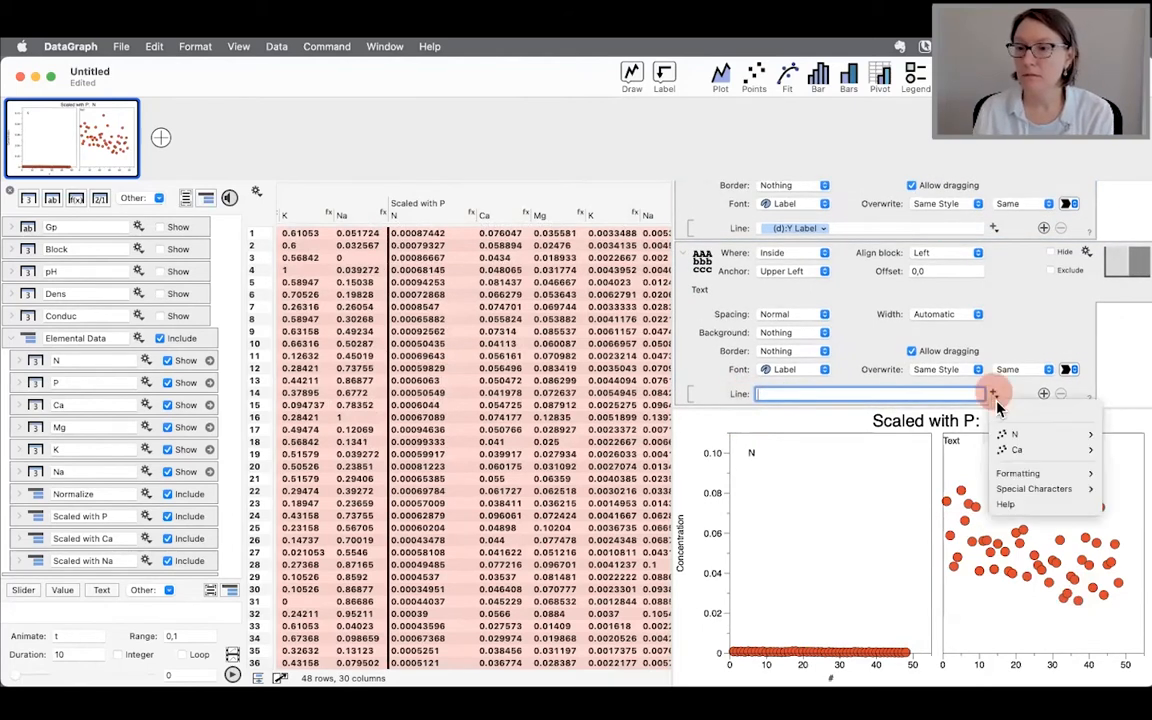
mouse_move(1010, 449)
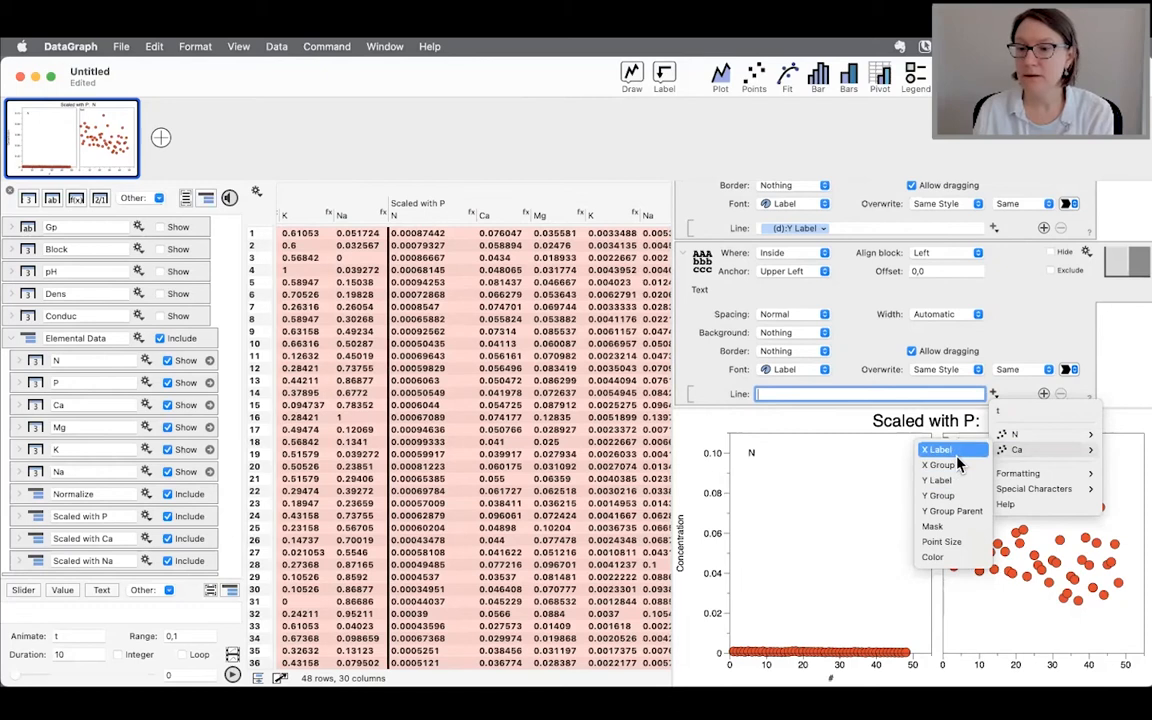
left_click(952, 484)
left_click_drag(946, 443, 966, 460)
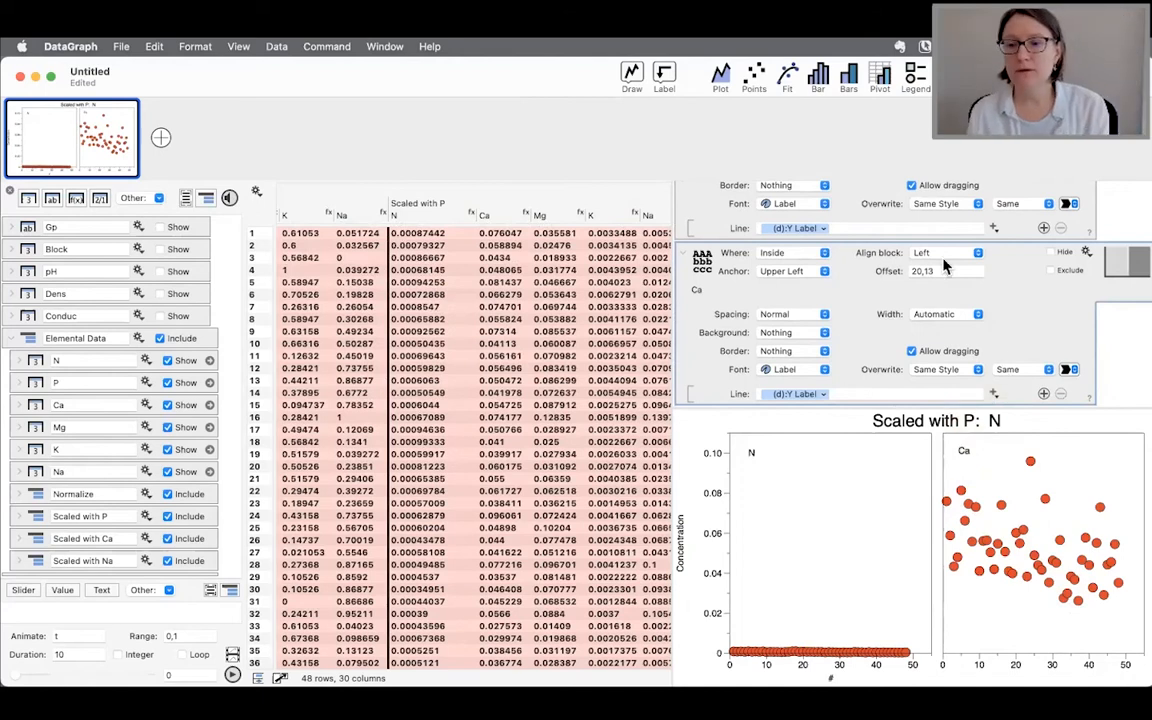
Enlarge the label font in the graph's style settings, trying +50% and settling on +80%.
scroll(944, 272, "up", 10)
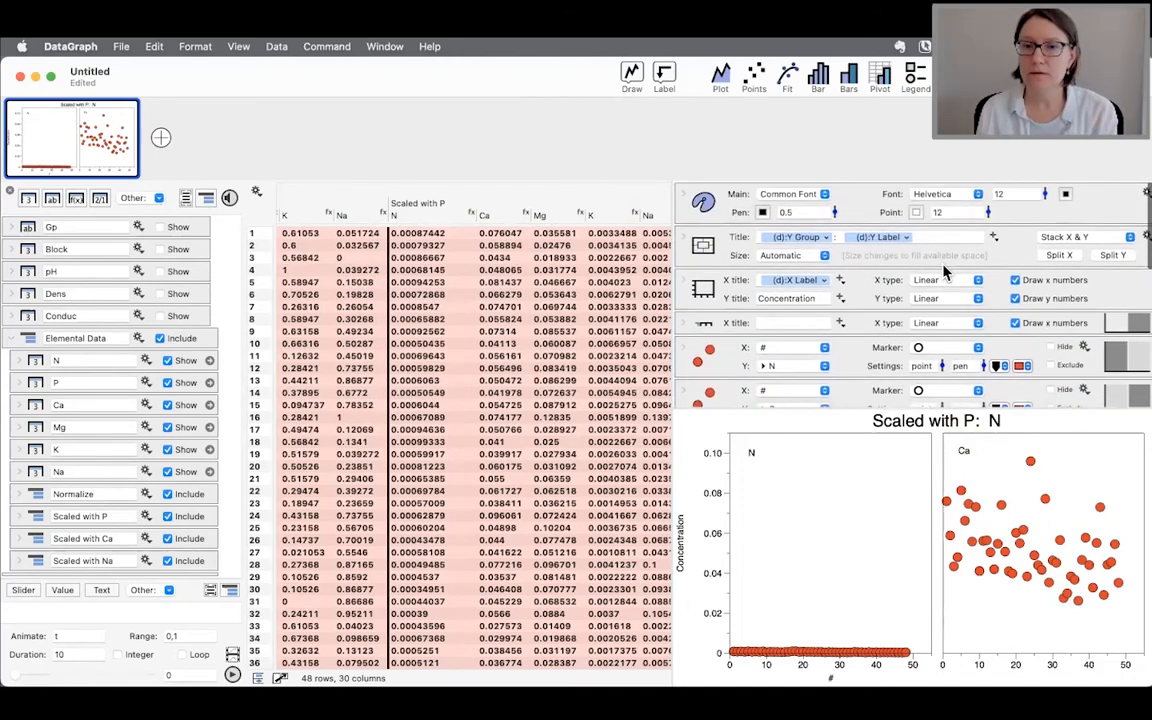
left_click(690, 199)
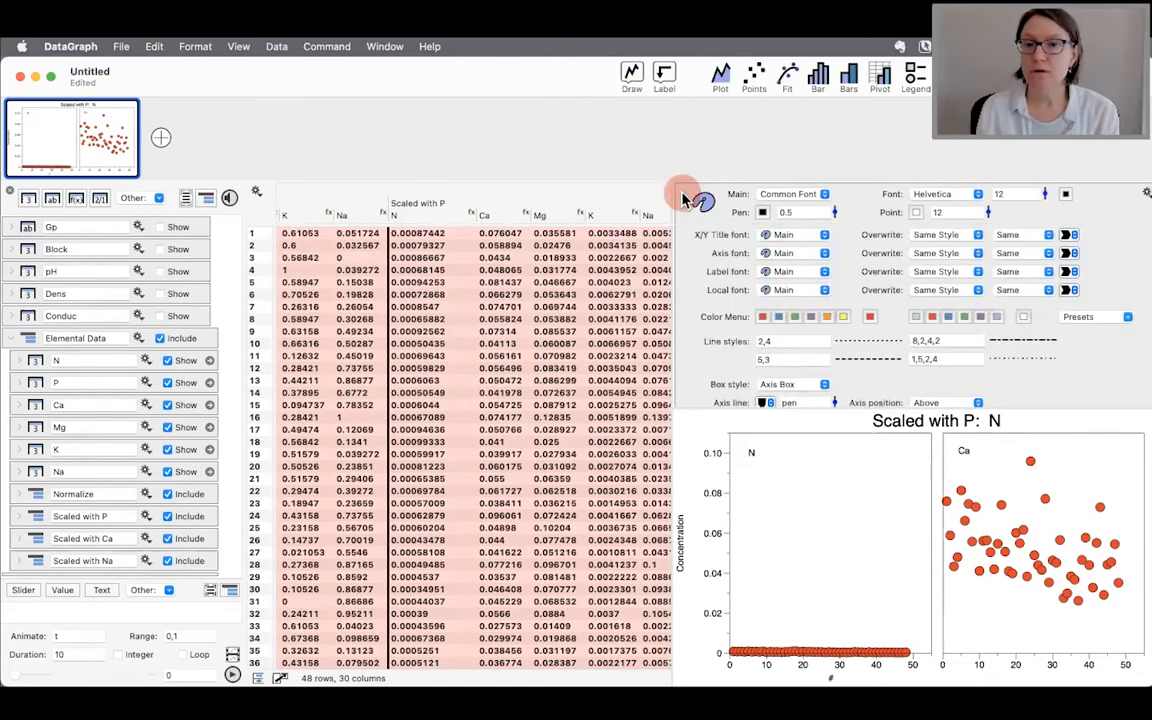
left_click(1022, 272)
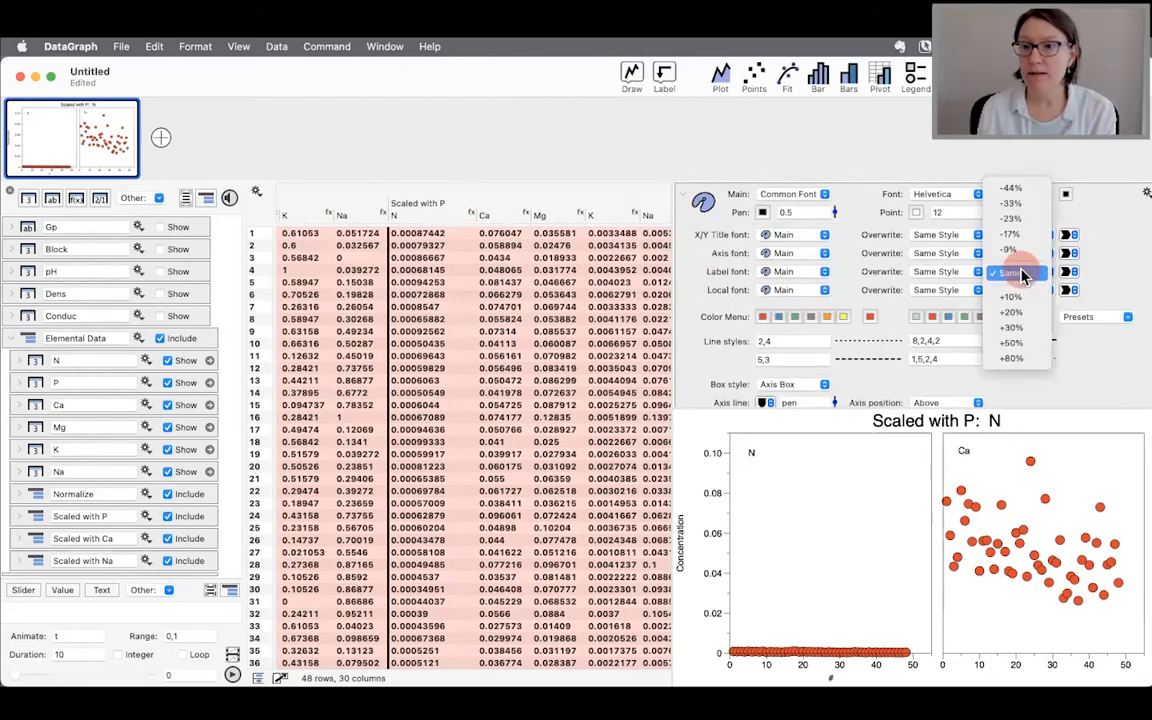
left_click(1012, 344)
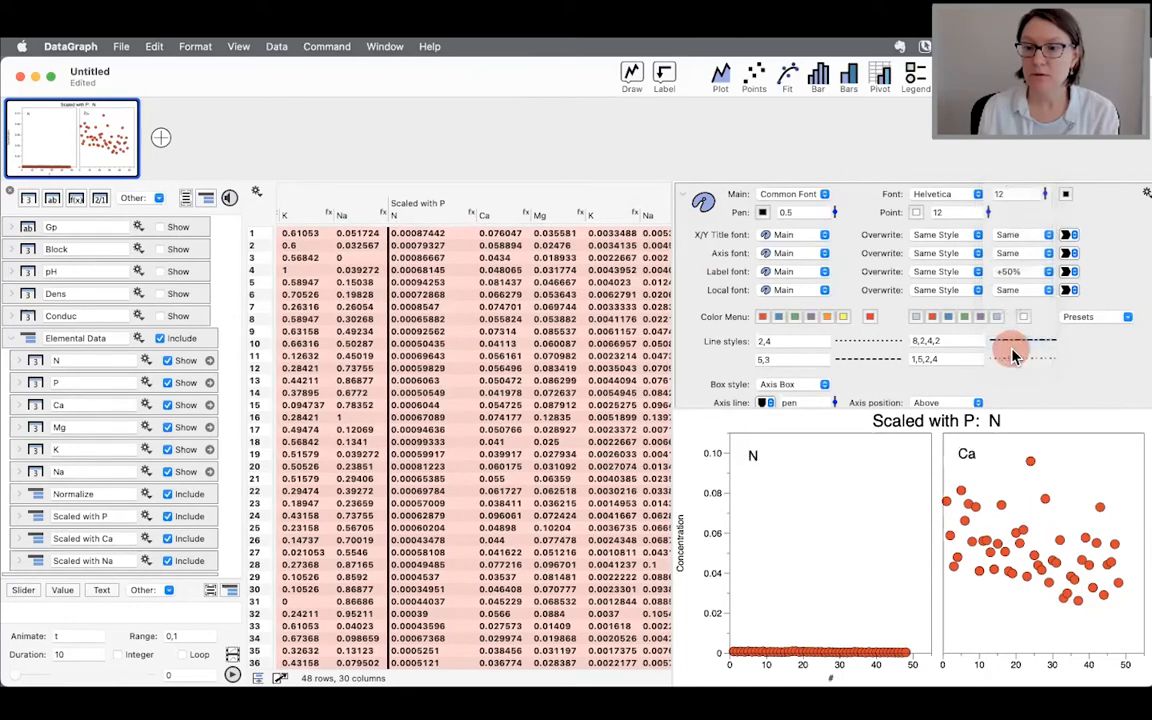
left_click(1020, 271)
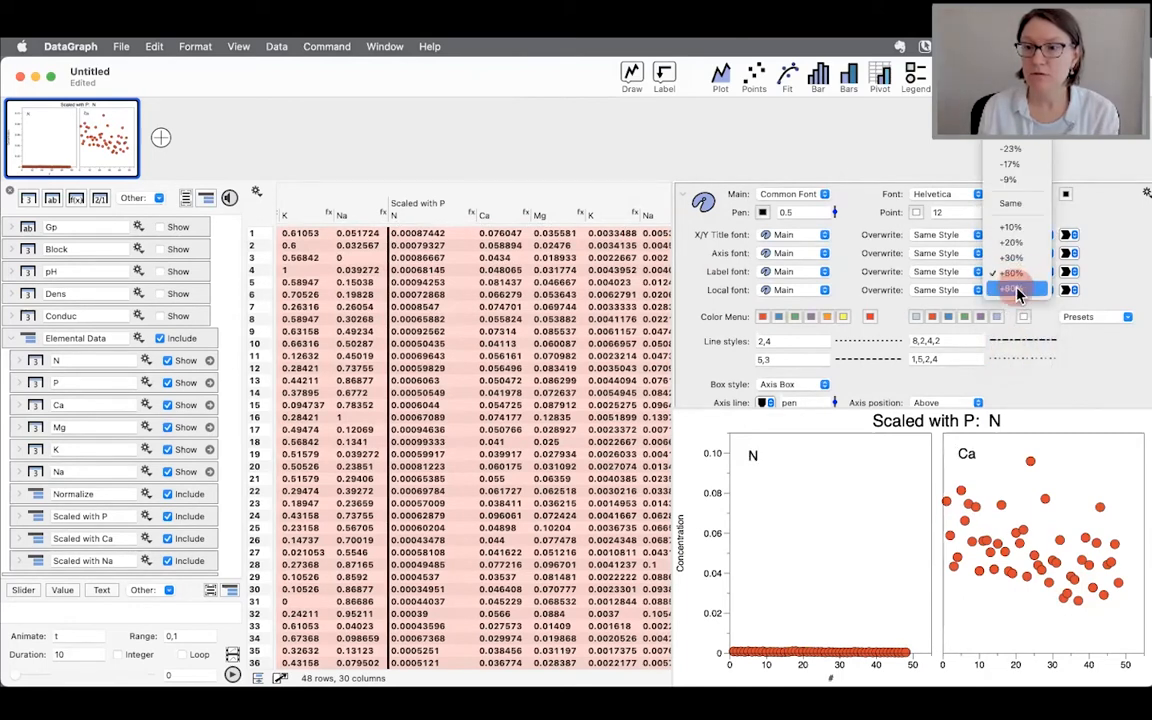
left_click(1020, 289)
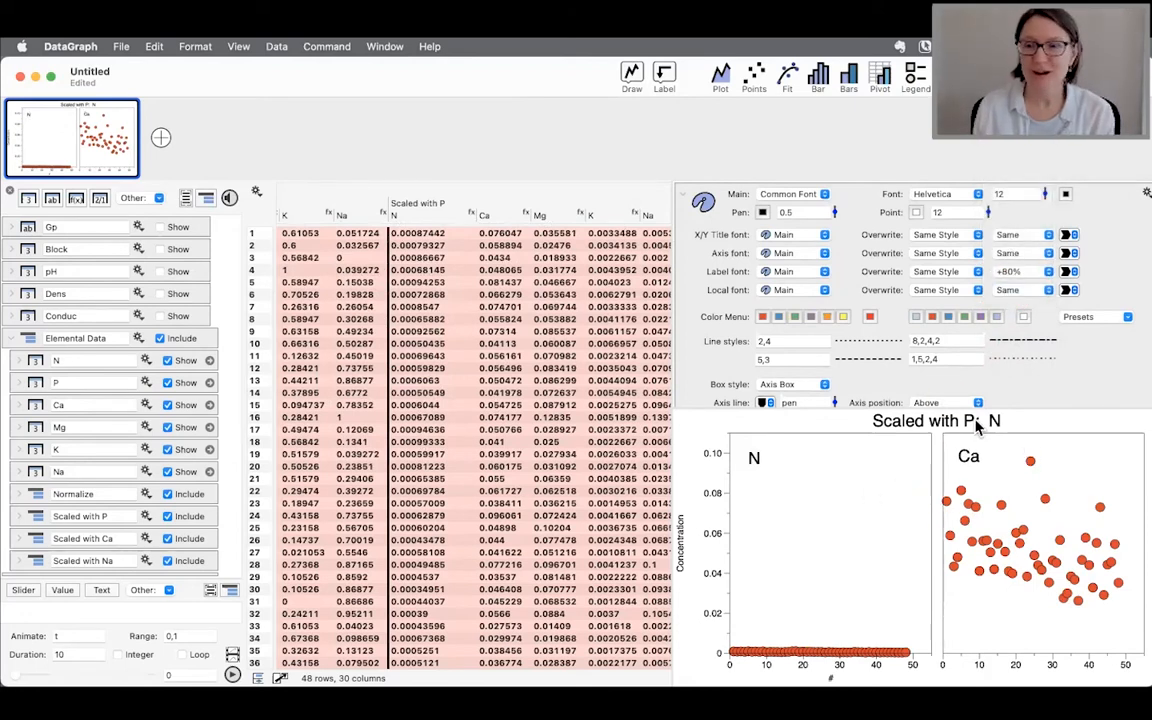
left_click(700, 200)
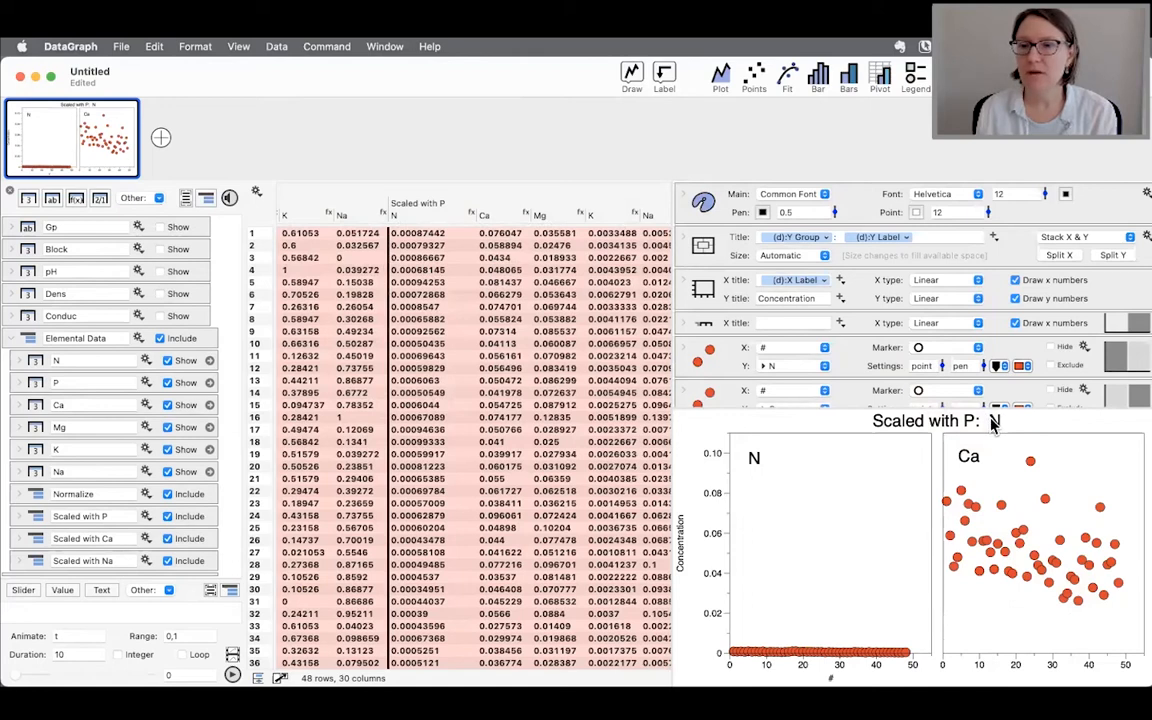
Remove the colon and the Y Label token from the graph title, keeping only the Y Group token.
key("BackSpace")
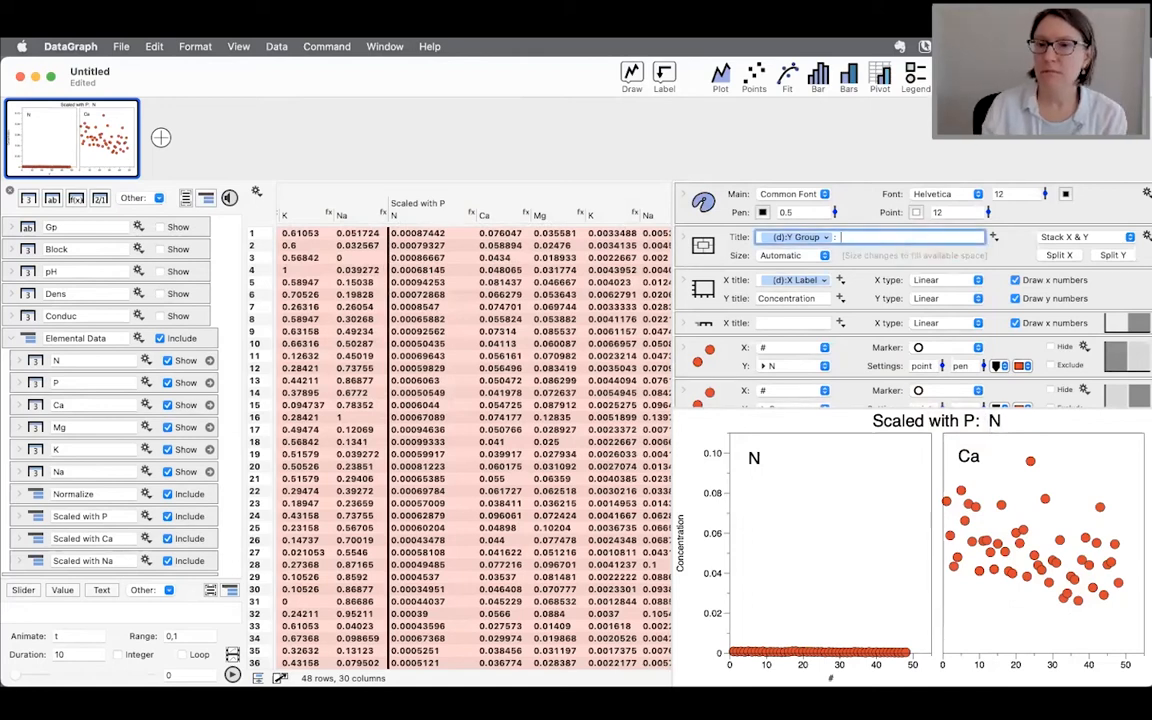
key("BackSpace")
key("BackSpace")
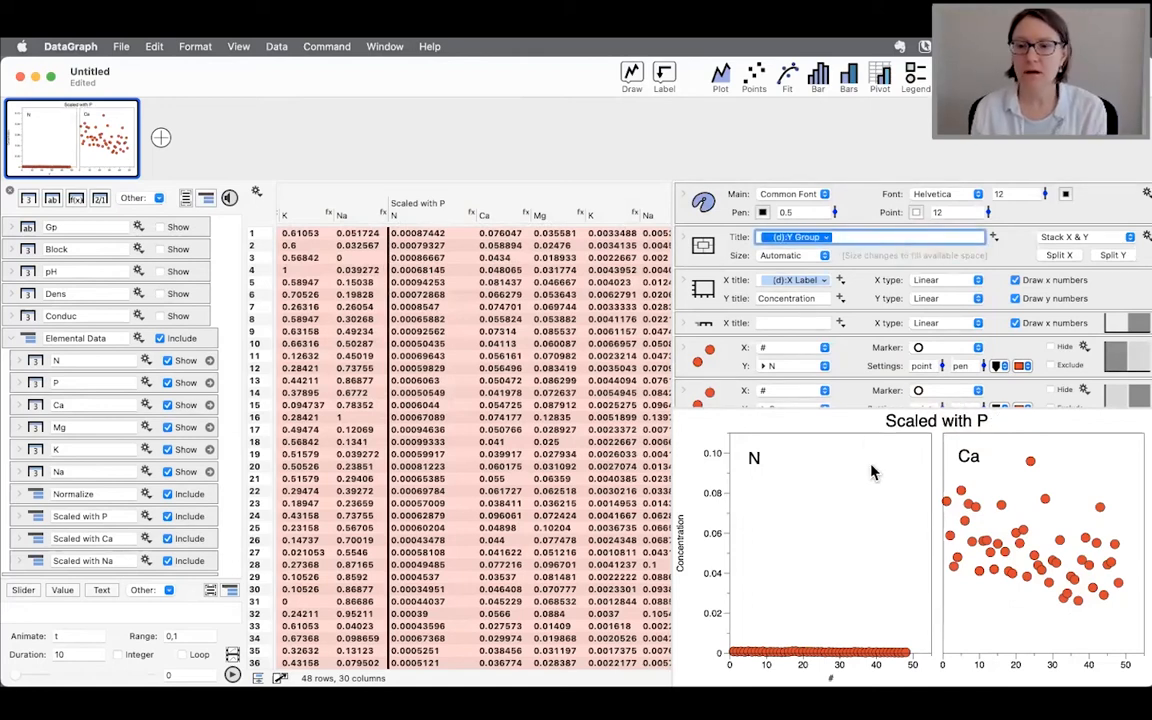
Rearrange the workspace so the drawing commands fill a full-height column beside the graph and data table, and widen that column.
left_click_drag(864, 406, 859, 396)
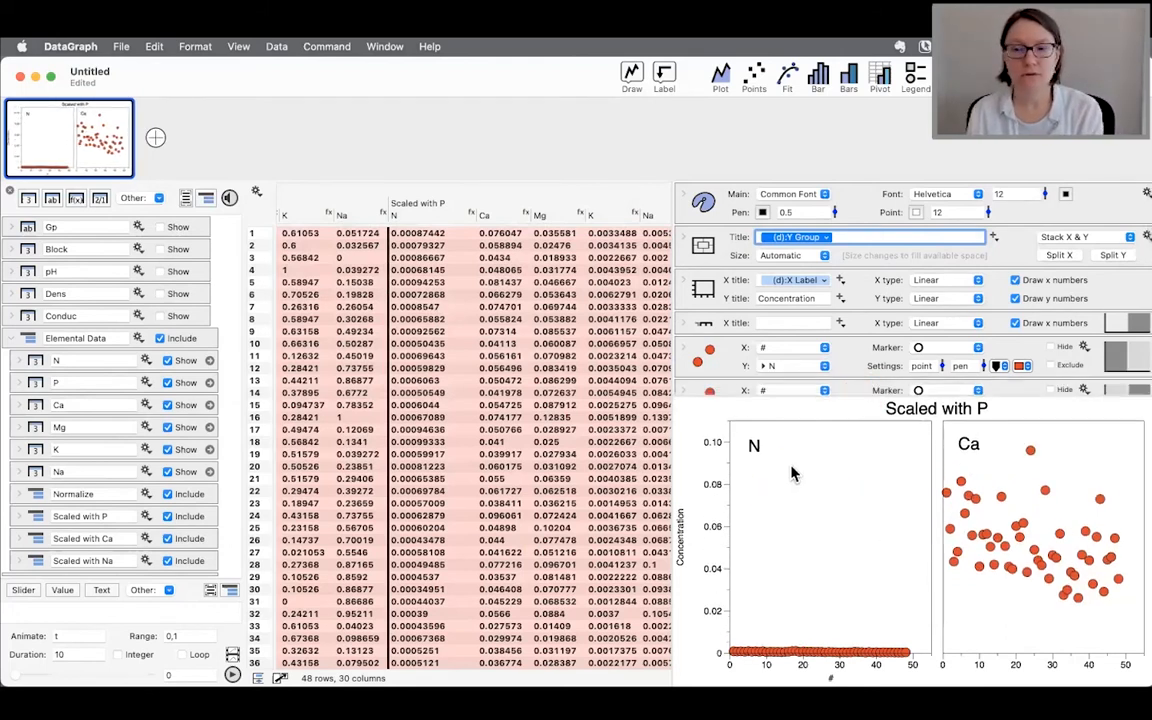
scroll(708, 338, "down", 3)
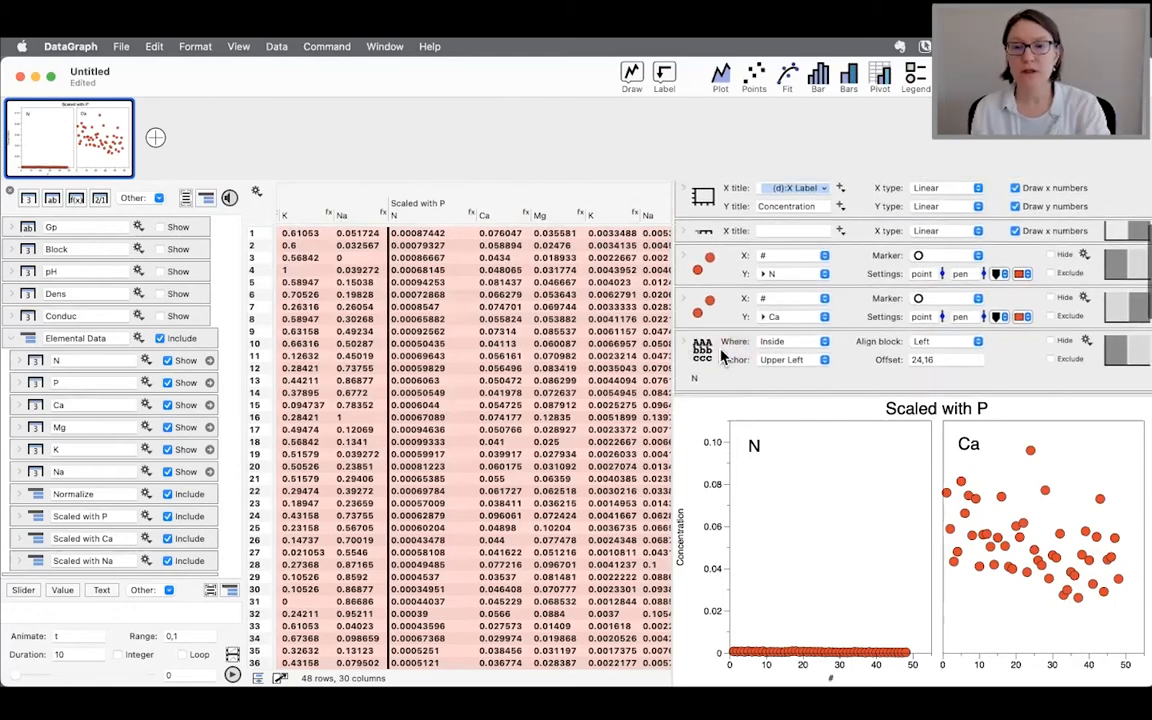
scroll(722, 358, "down", 2)
scroll(722, 358, "up", 1)
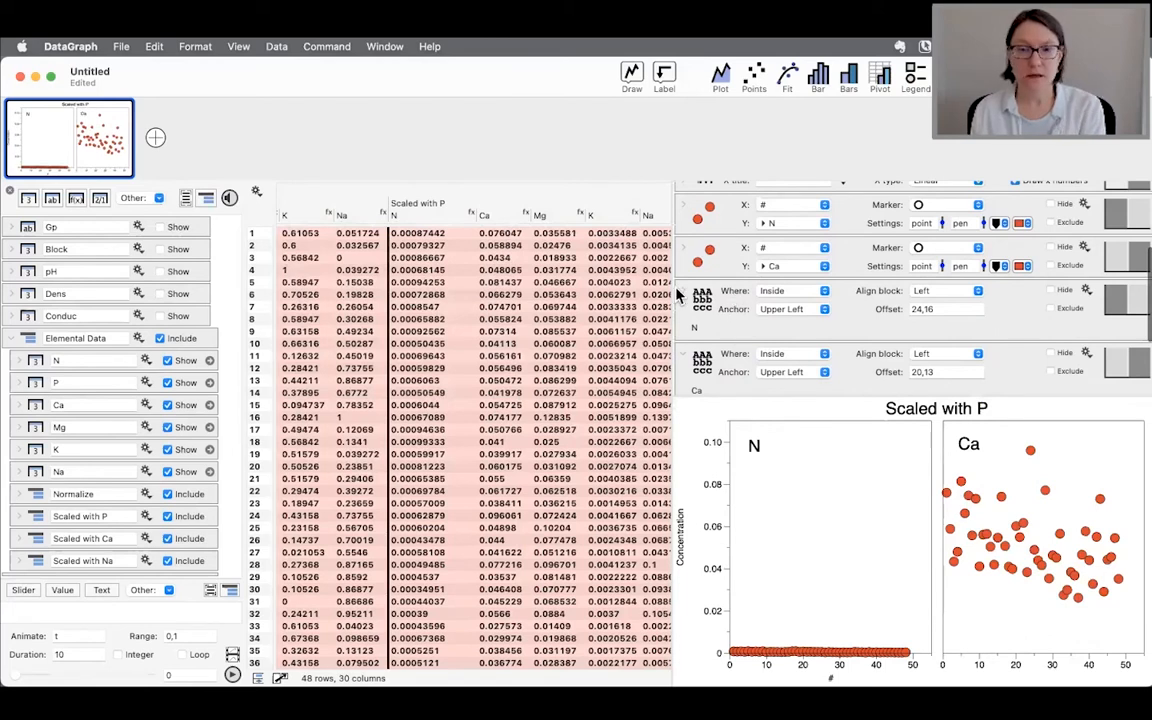
left_click_drag(673, 287, 650, 327)
scroll(712, 249, "up", 3)
scroll(625, 321, "down", 2)
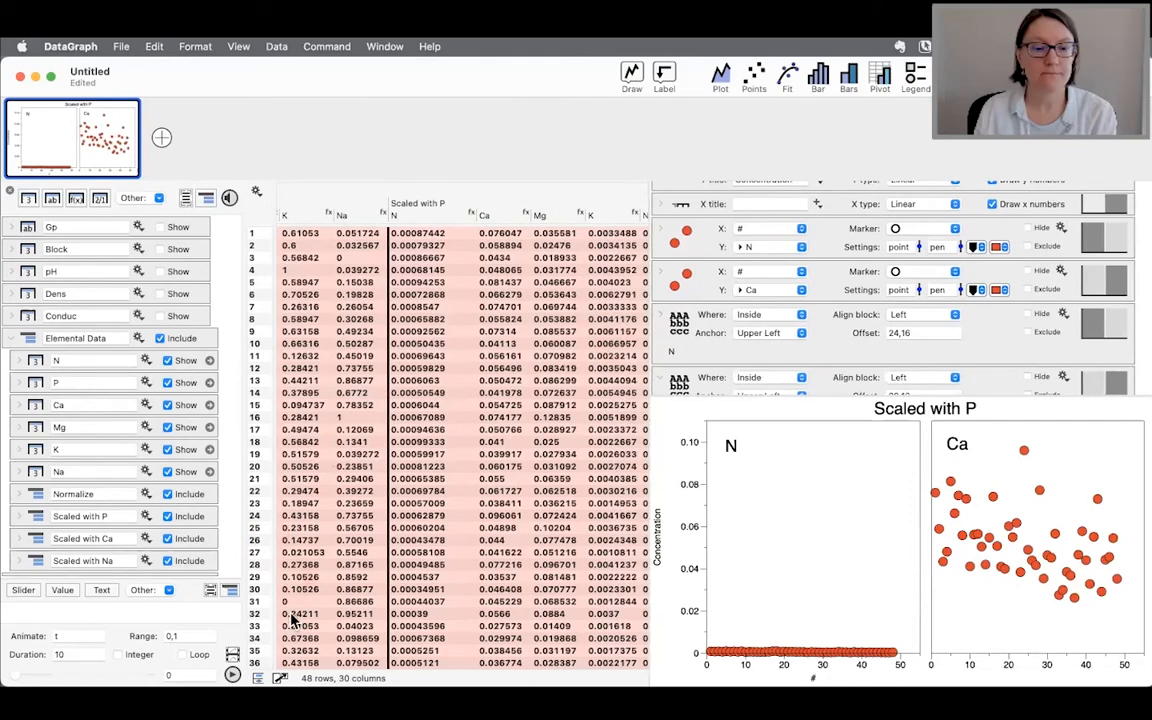
left_click(280, 678)
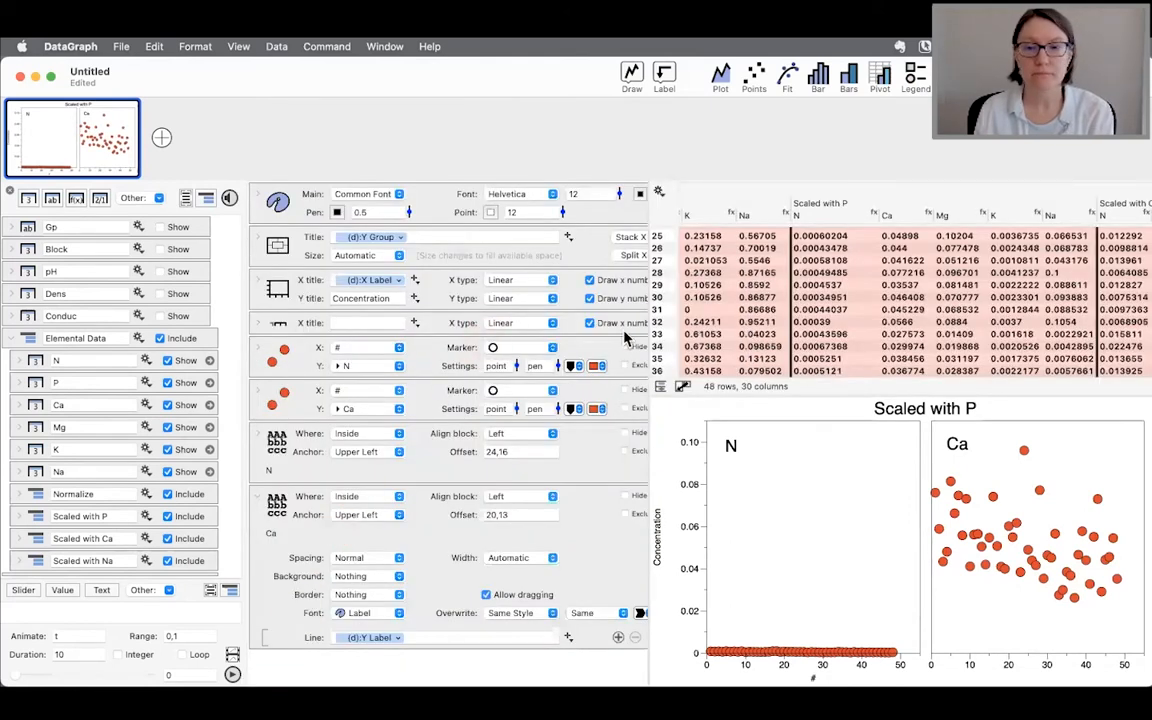
left_click_drag(652, 329, 750, 328)
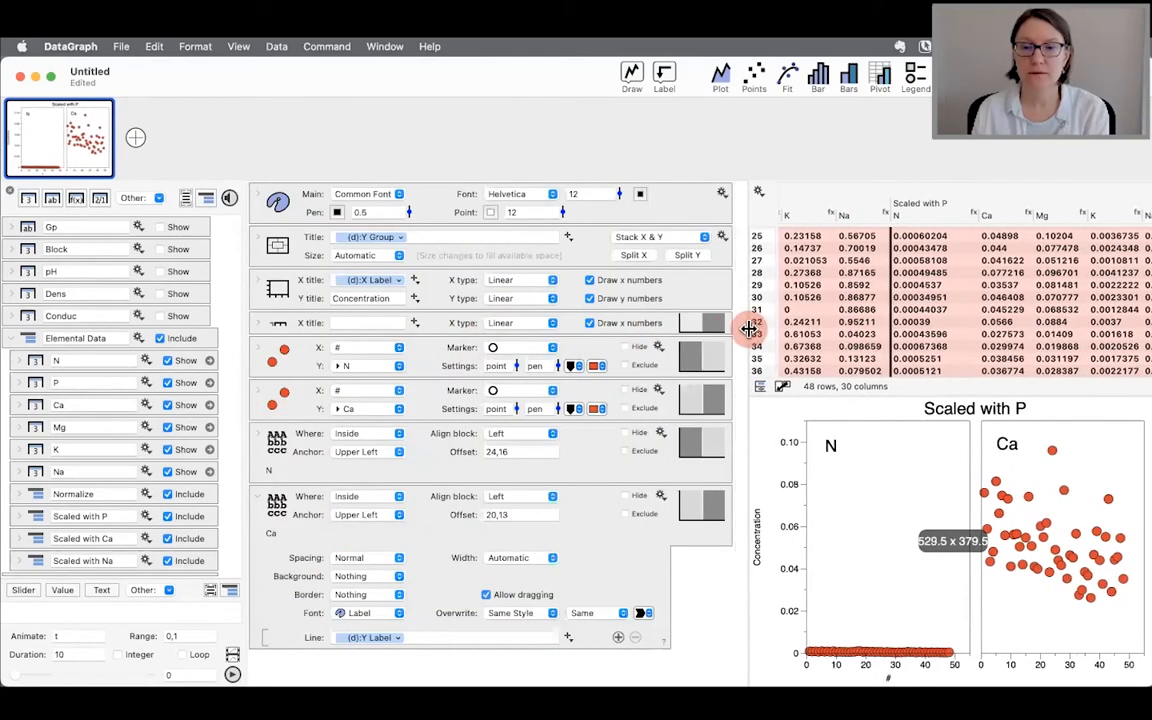
Group the N and Ca point plots with both text labels under the name Commands, and collapse the group.
left_click(258, 497)
left_click(578, 563)
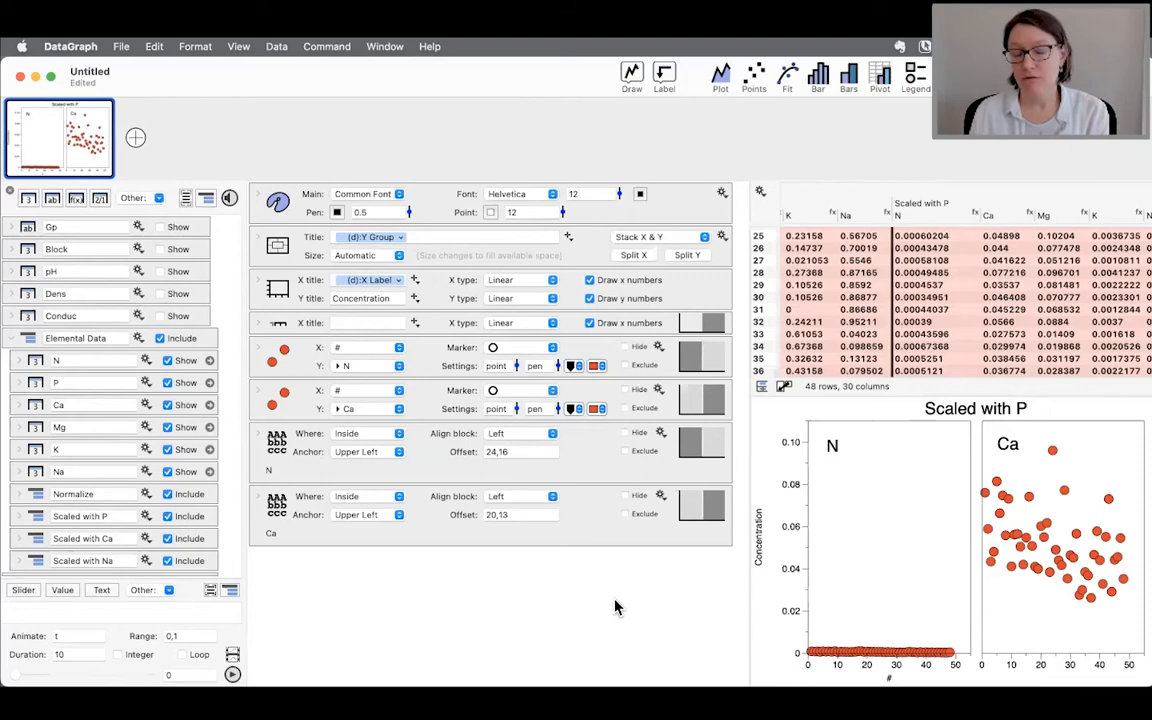
mouse_move(614, 596)
left_mouse_down()
mouse_move(600, 522)
mouse_move(528, 359)
left_mouse_up()
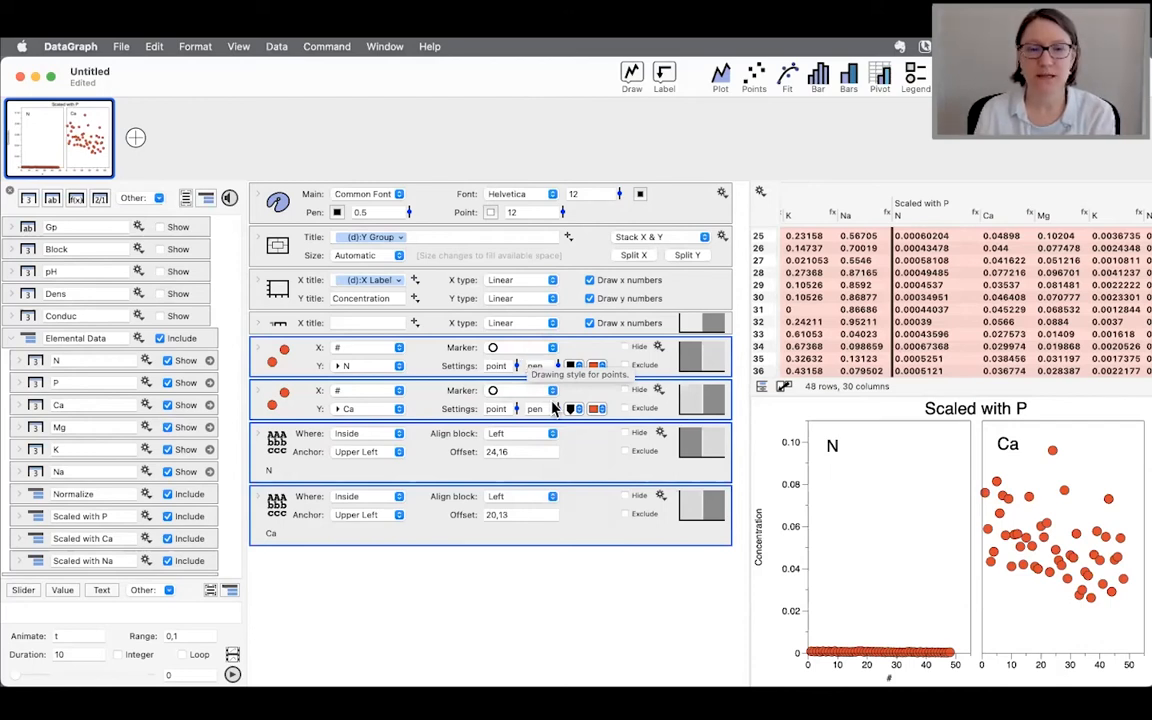
left_click(462, 597)
left_click_drag(462, 597, 296, 360)
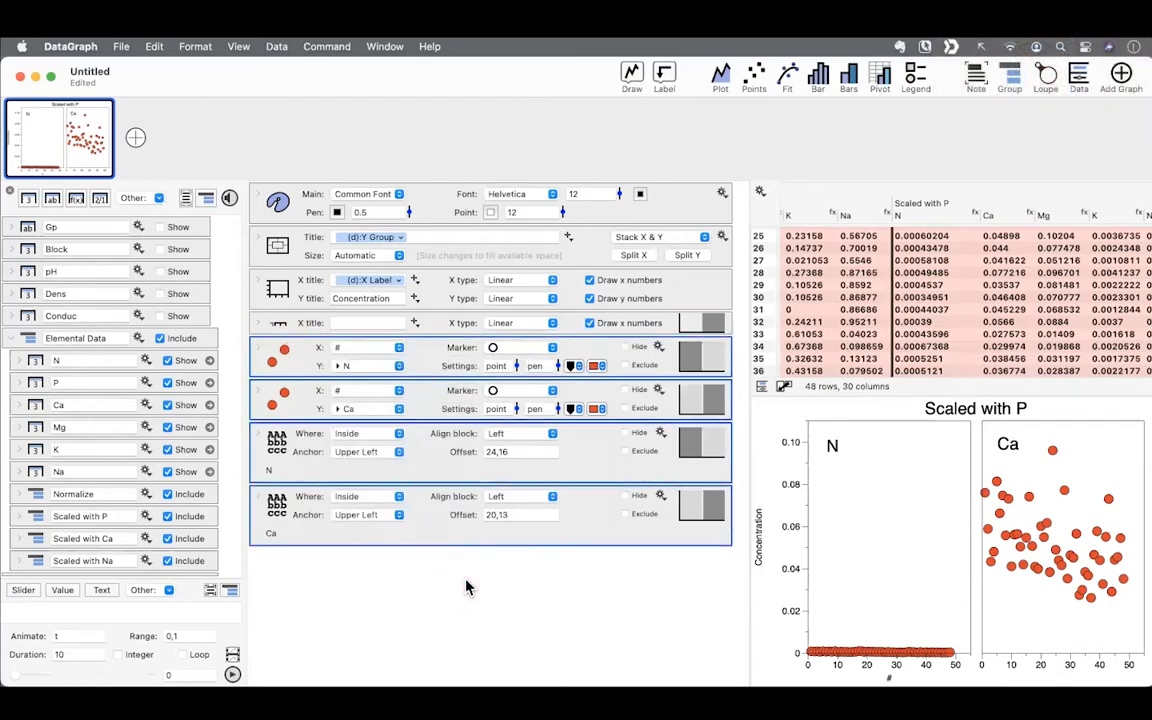
left_click(1010, 78)
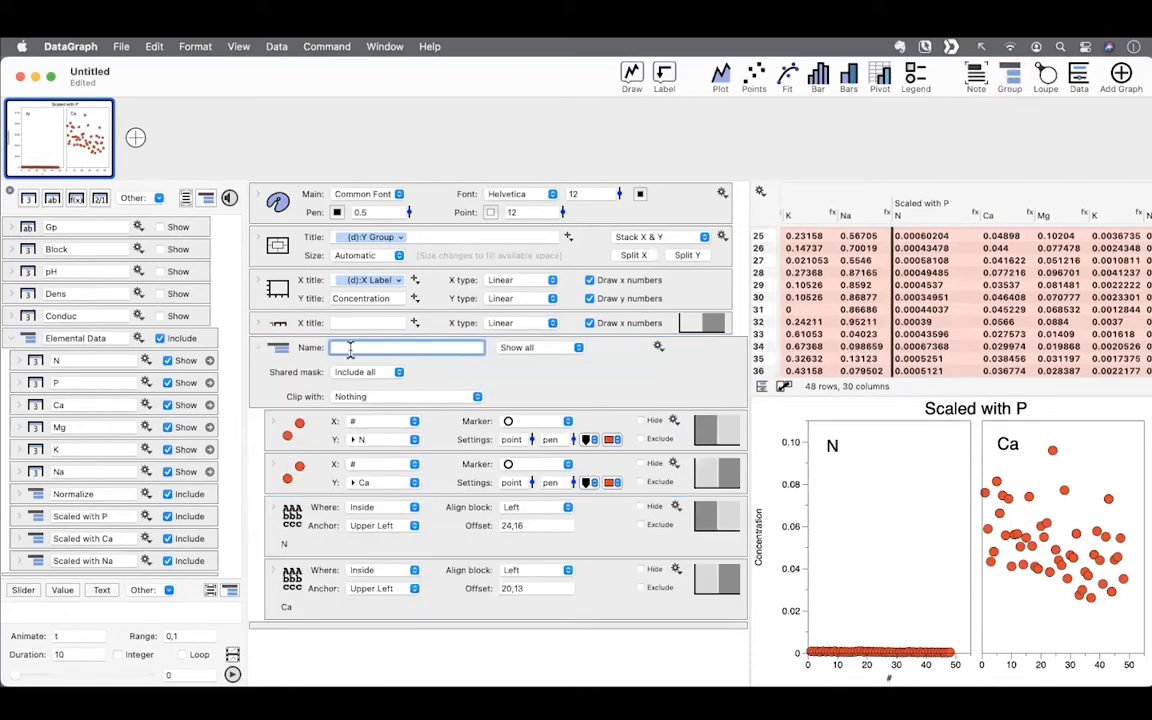
type("Commands")
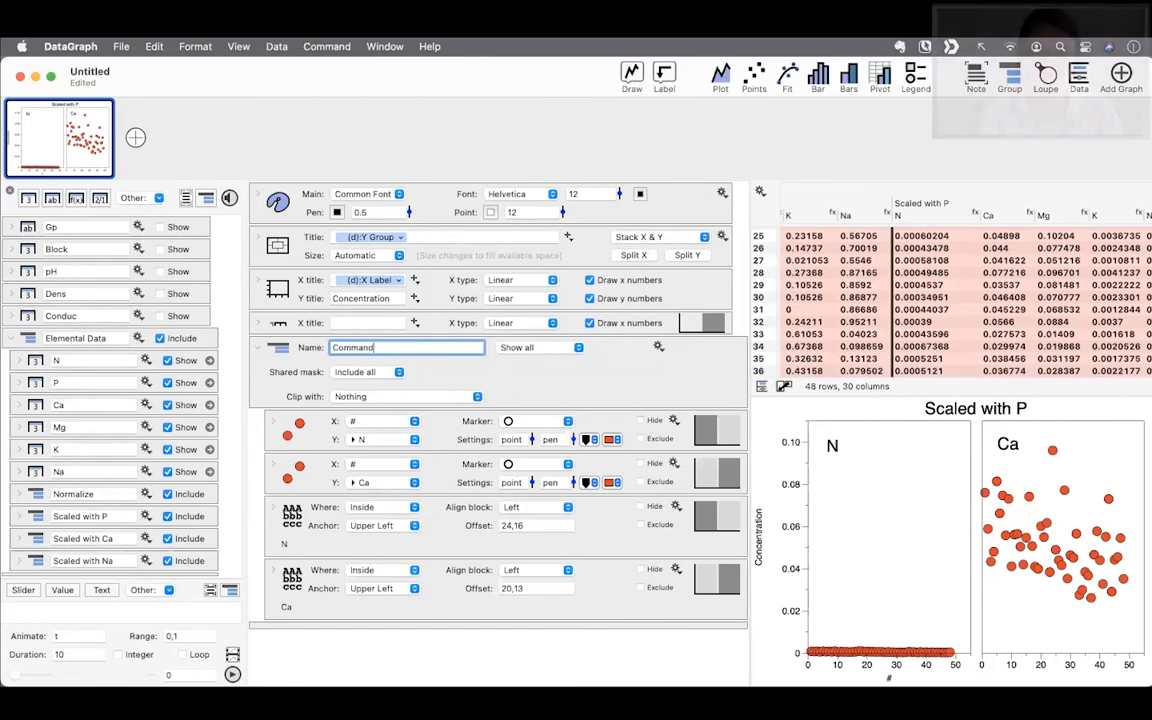
left_click(257, 349)
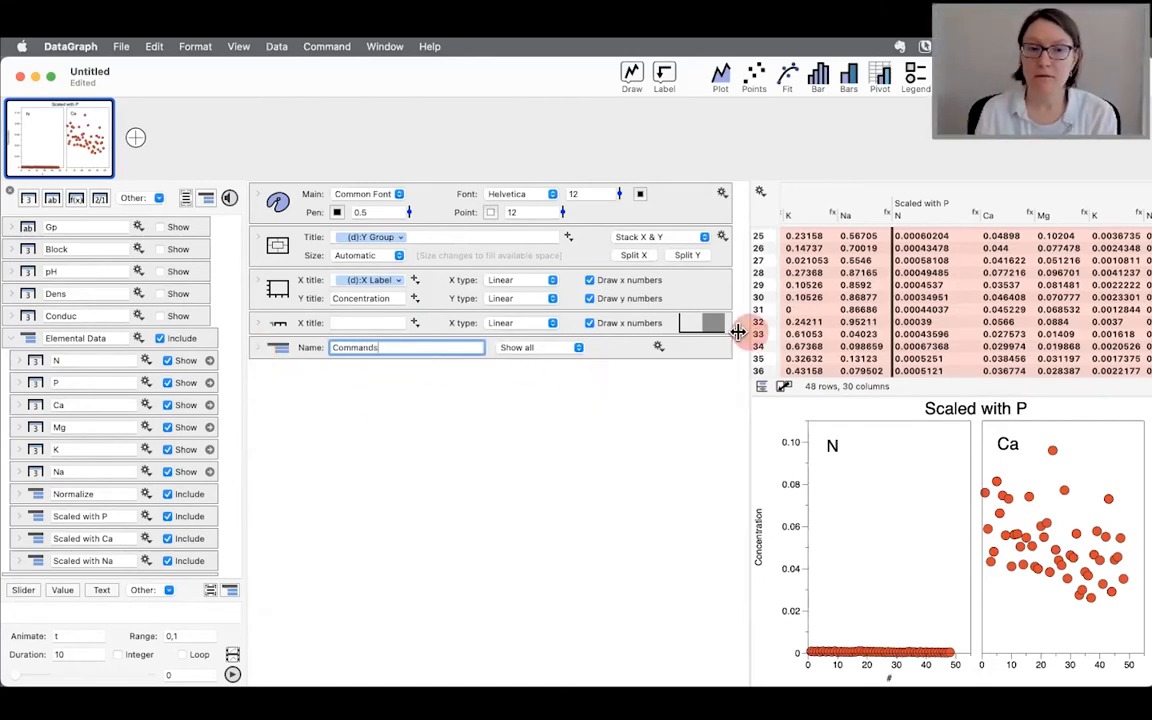
Narrow the command list and apply the Normalize column group to the Commands group so both plots use its data.
left_click_drag(740, 330, 645, 331)
left_click(288, 347)
left_click(12, 339)
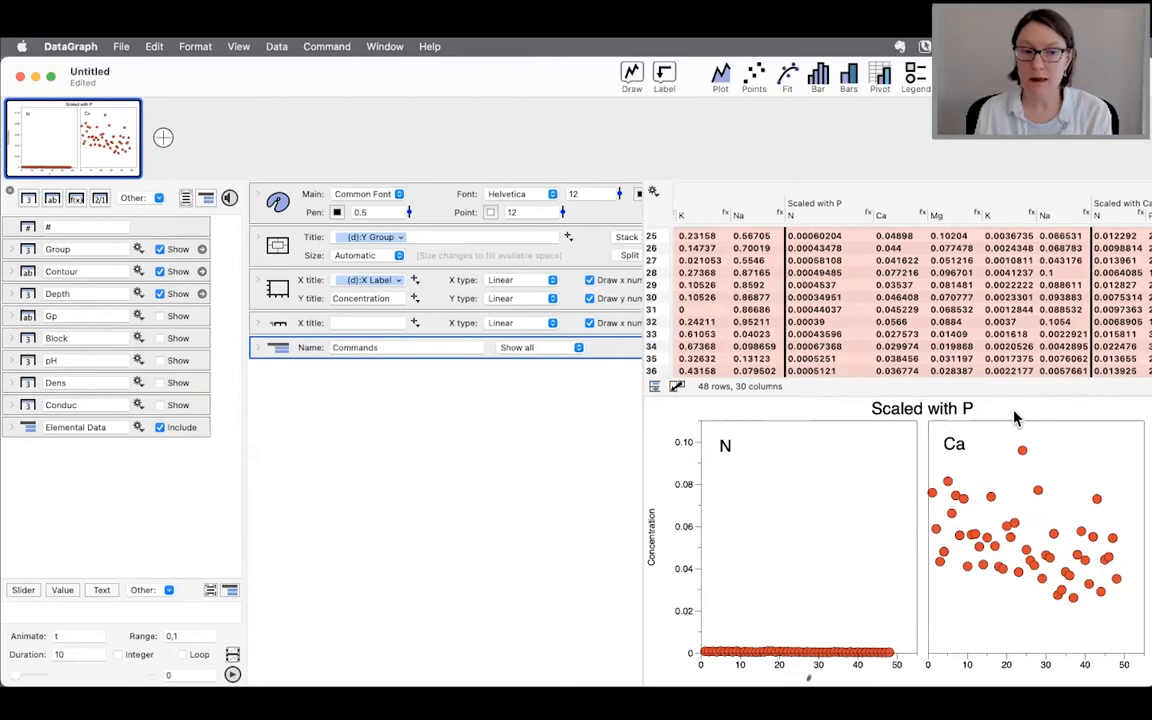
left_click(12, 427)
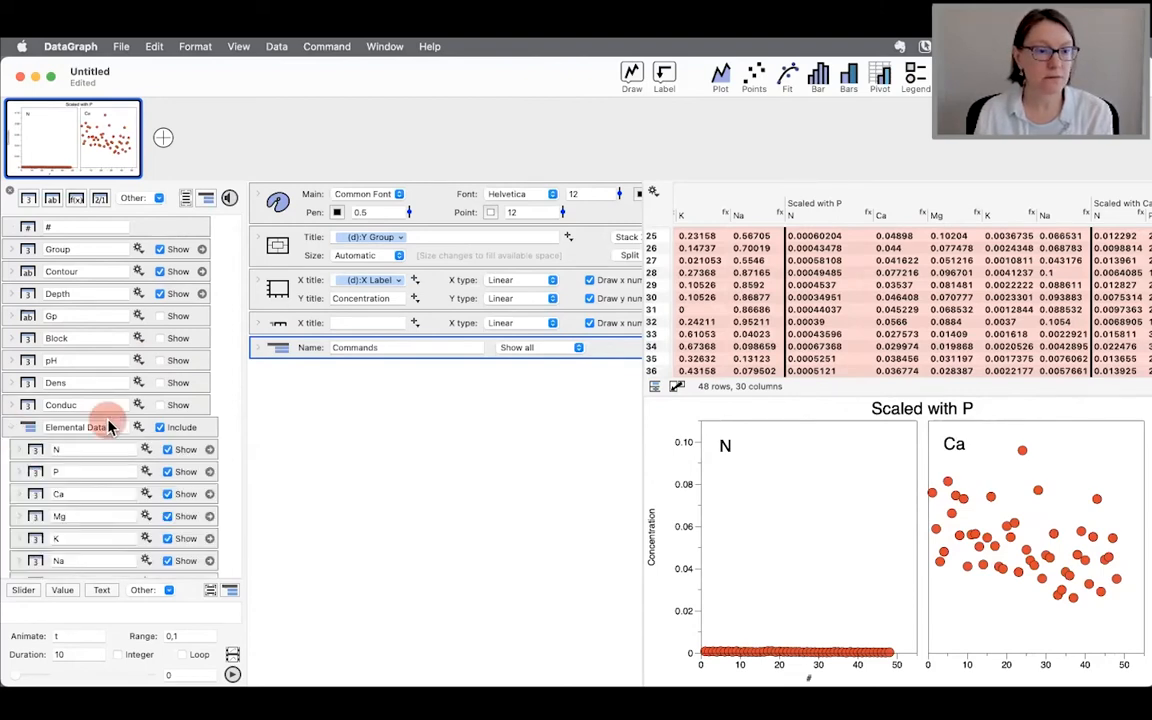
left_click(37, 501)
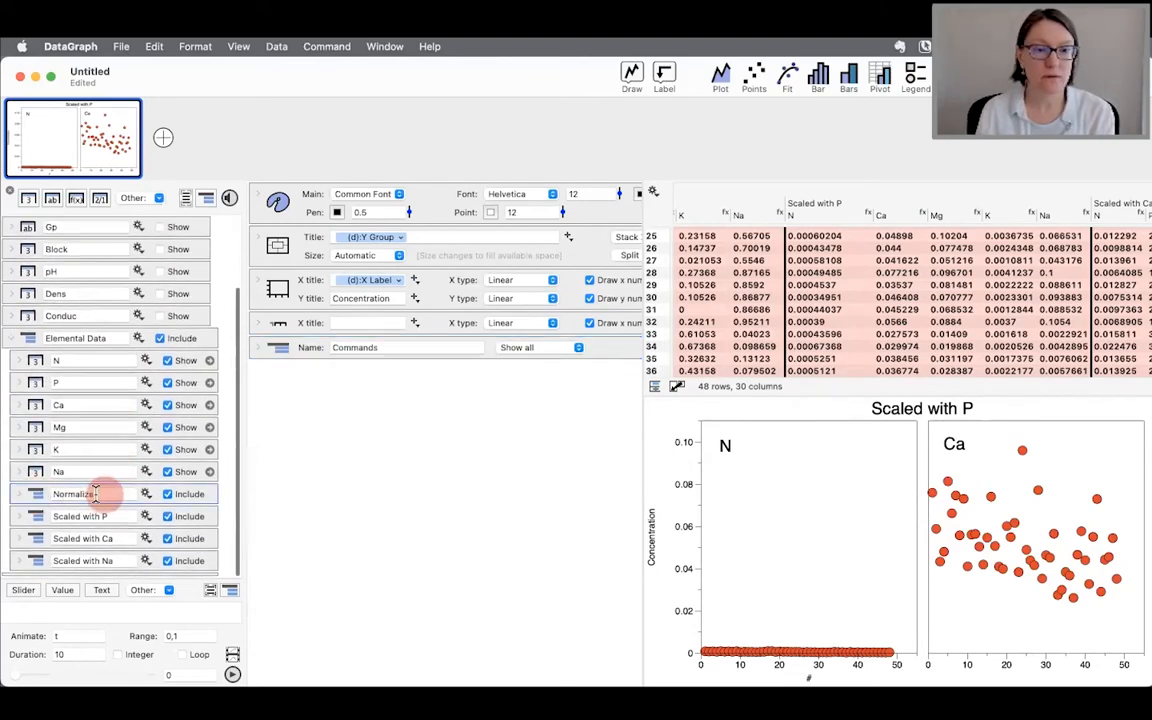
left_click_drag(33, 501, 289, 358)
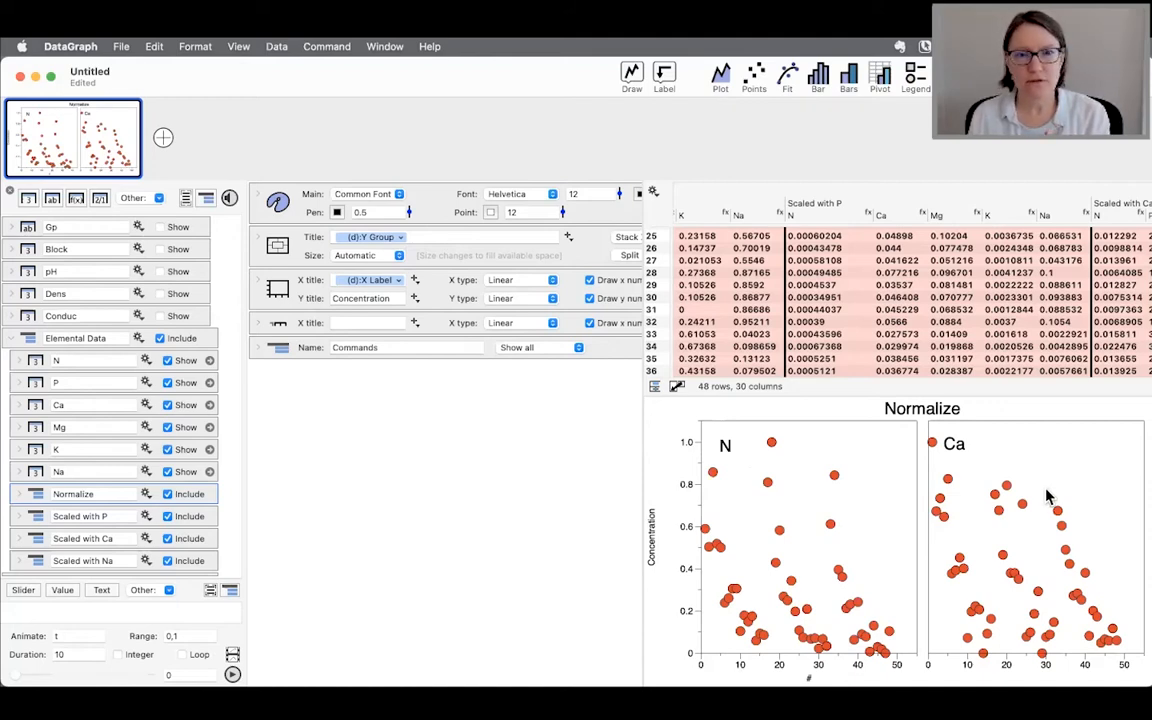
Duplicate the Normalize graph and apply the Scaled with P column group to the copy's Commands group.
left_click(207, 533)
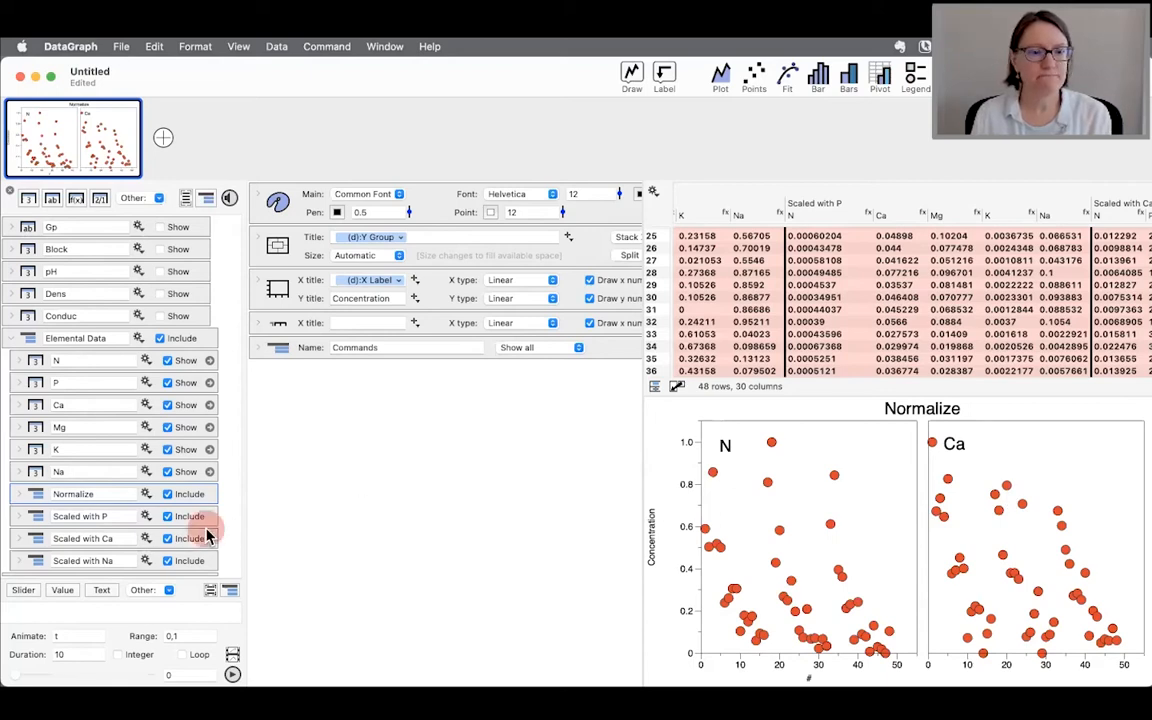
left_click(209, 517)
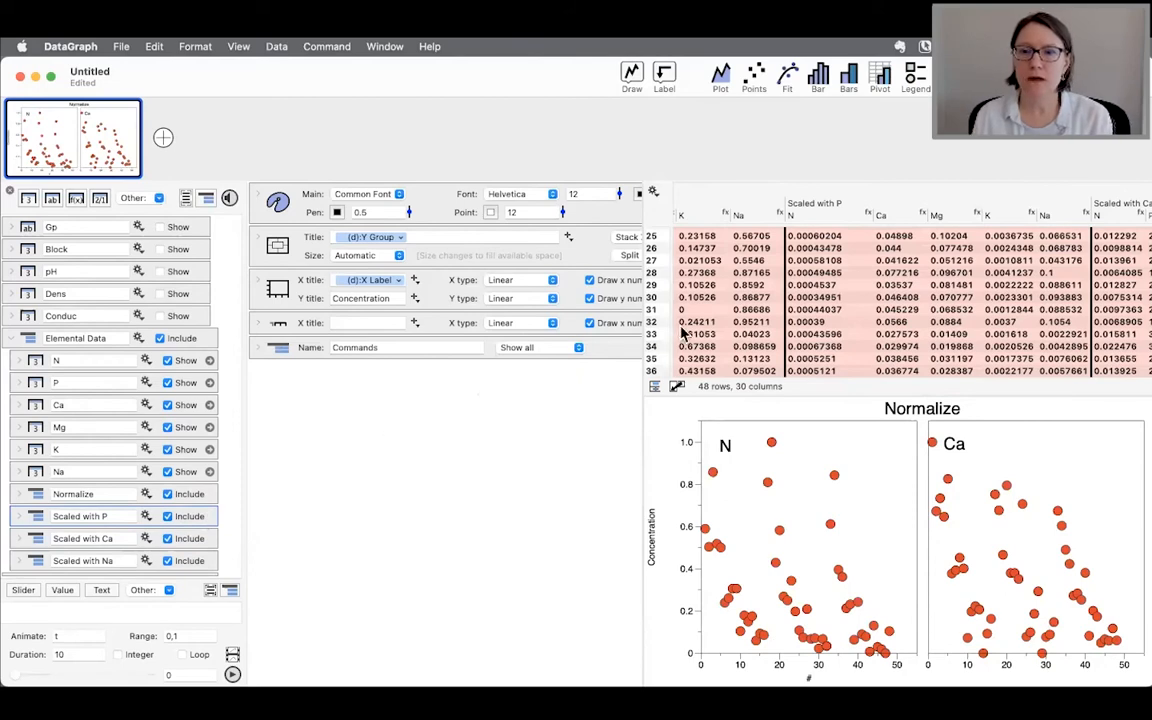
scroll(870, 286, "right", 1)
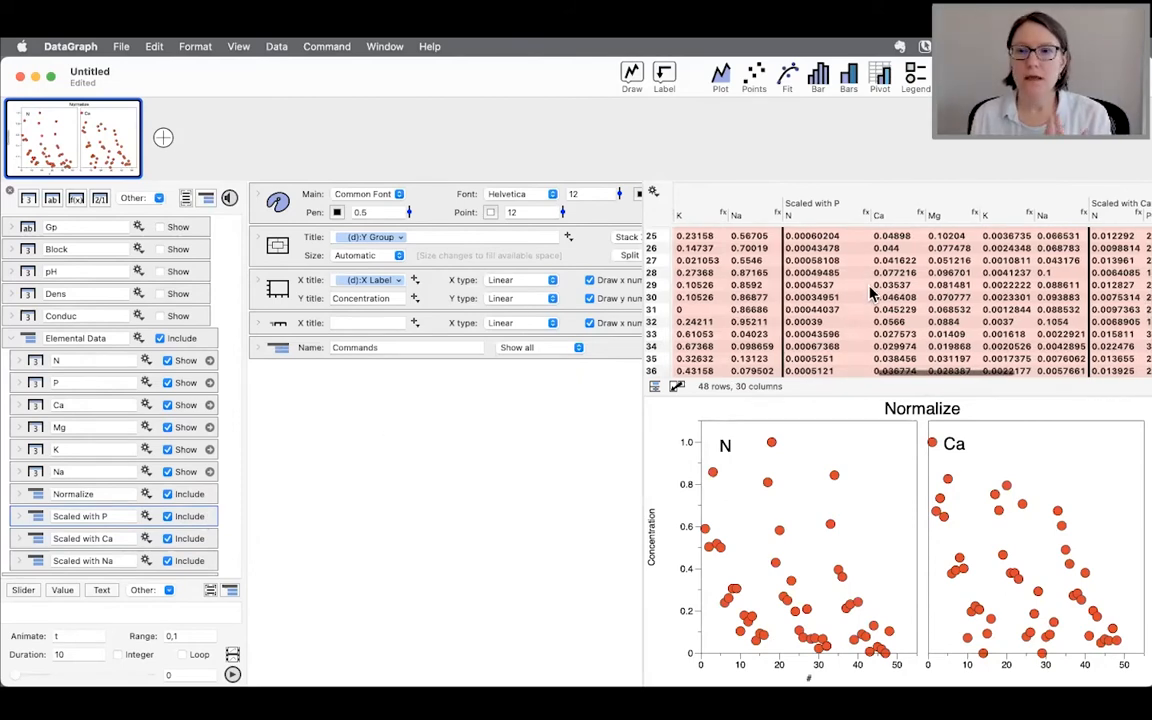
scroll(869, 290, "up", 2)
scroll(869, 290, "right", 2)
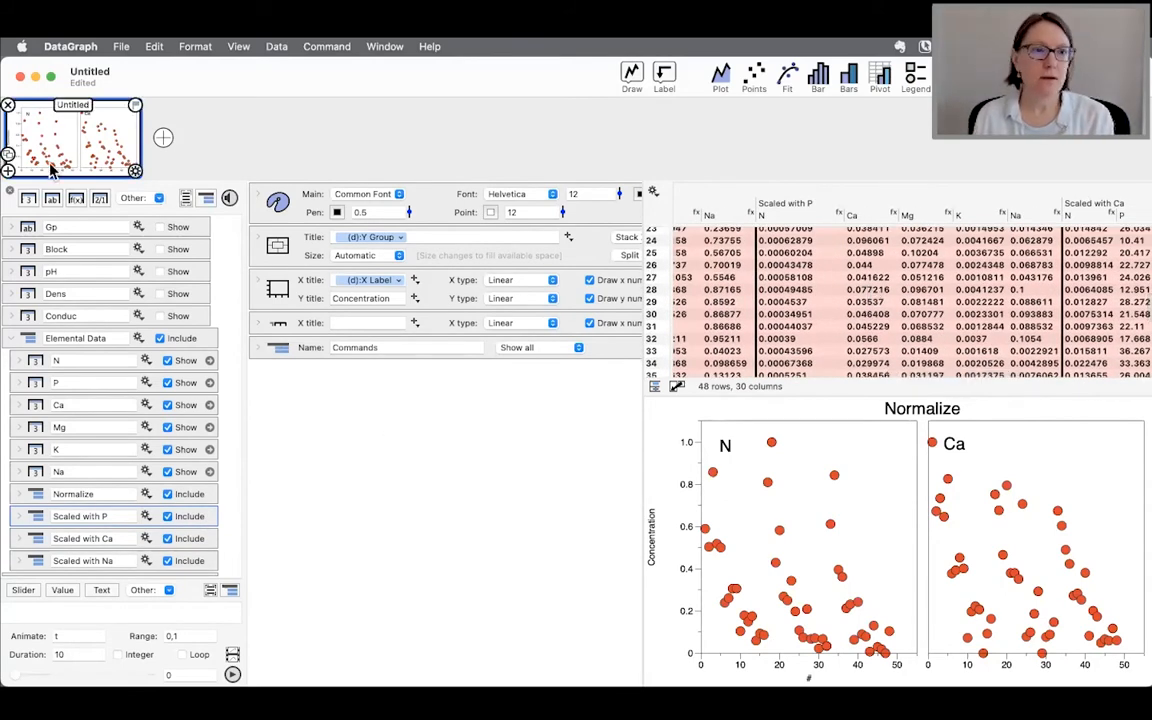
left_click(9, 154)
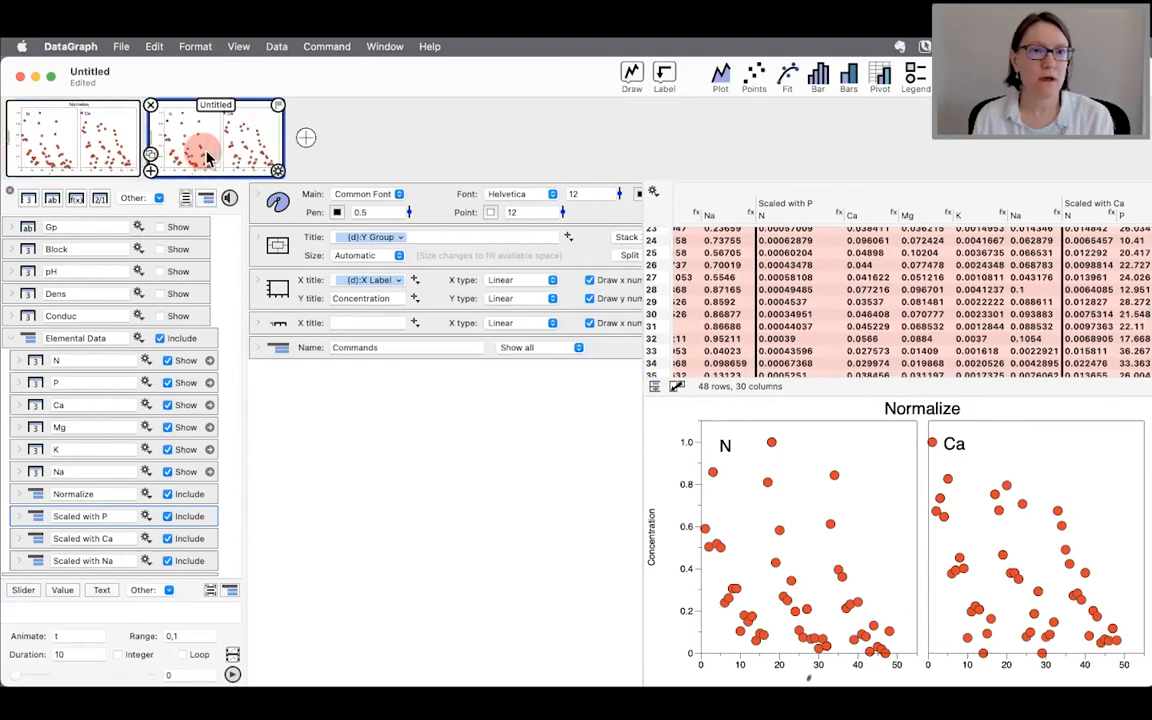
scroll(108, 532, "down", 1)
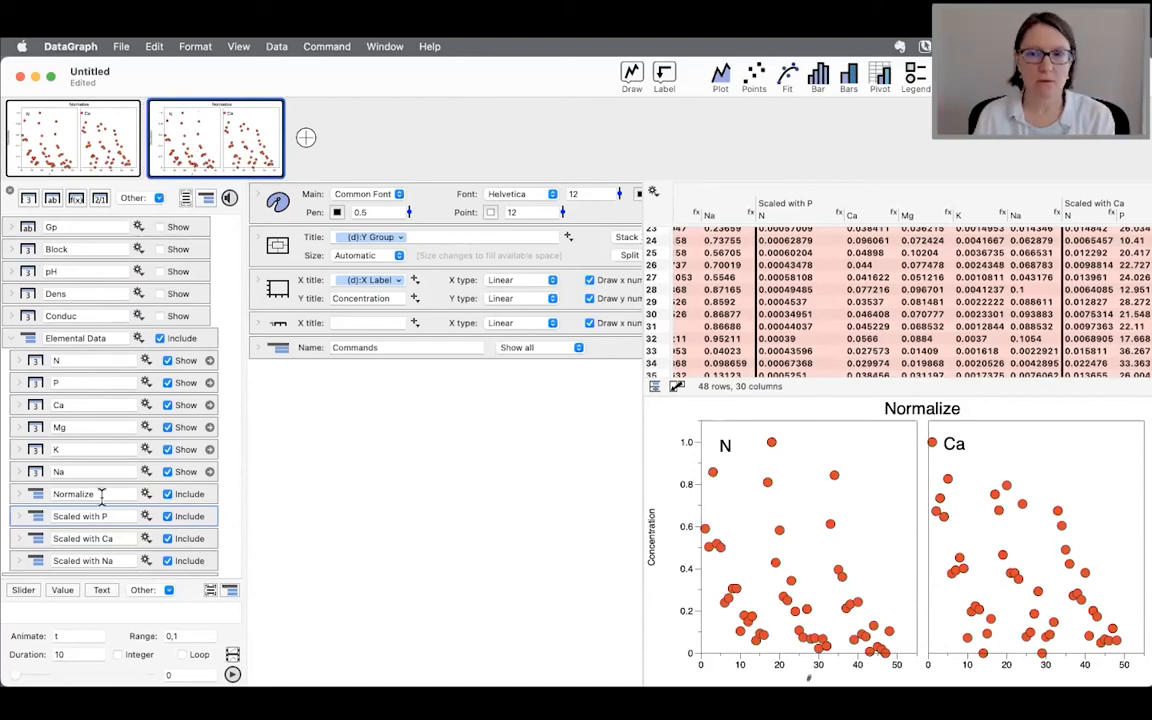
left_click(268, 345)
left_click_drag(36, 516, 303, 345)
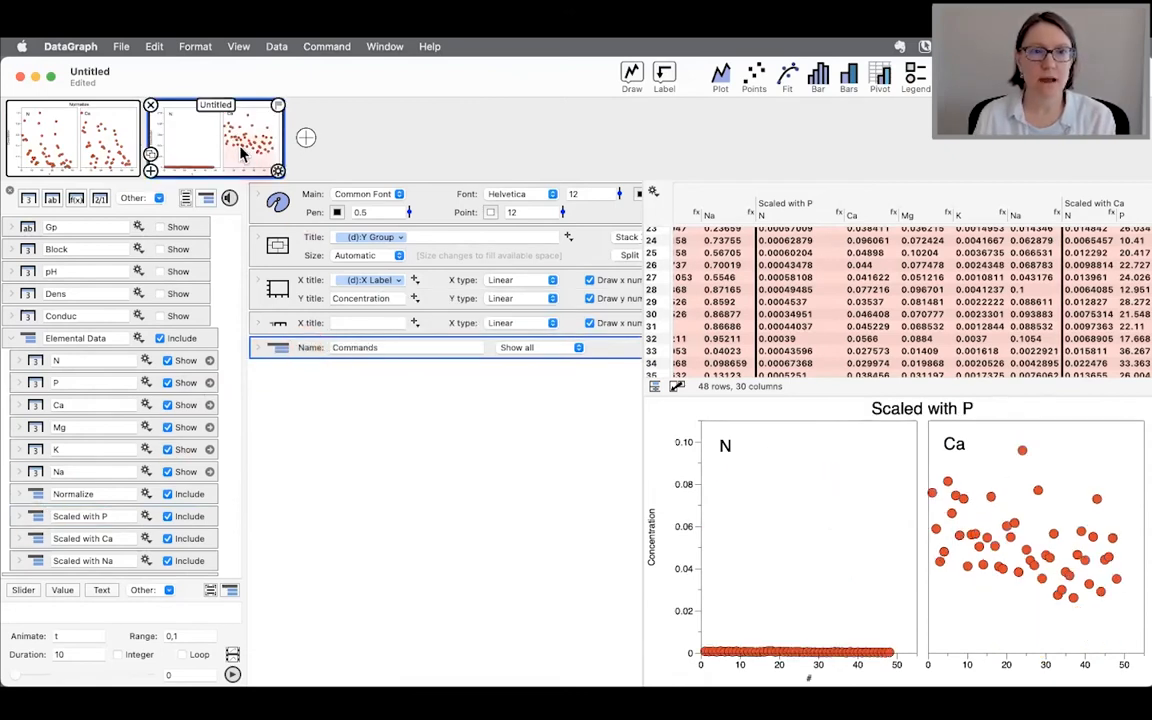
Duplicate the Scaled with P graph and apply the Scaled with Na column group to the copy's Commands group.
left_click(243, 145)
left_click(103, 140)
left_click(228, 145)
left_click(276, 383)
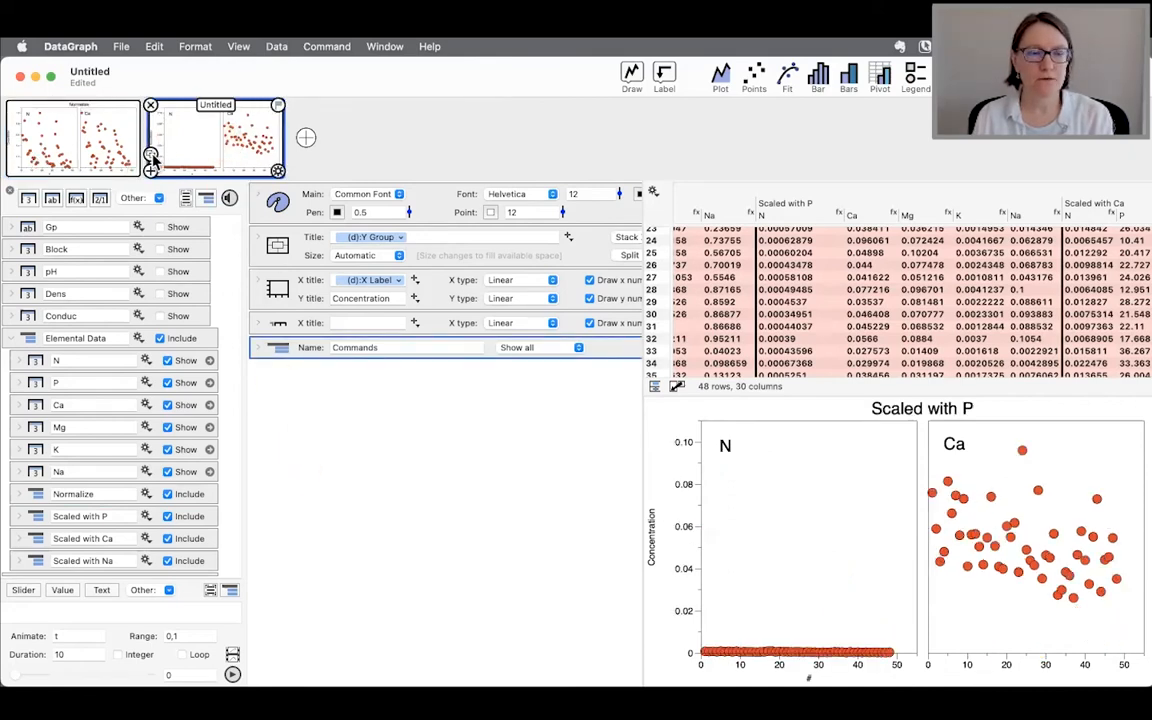
left_click(153, 158)
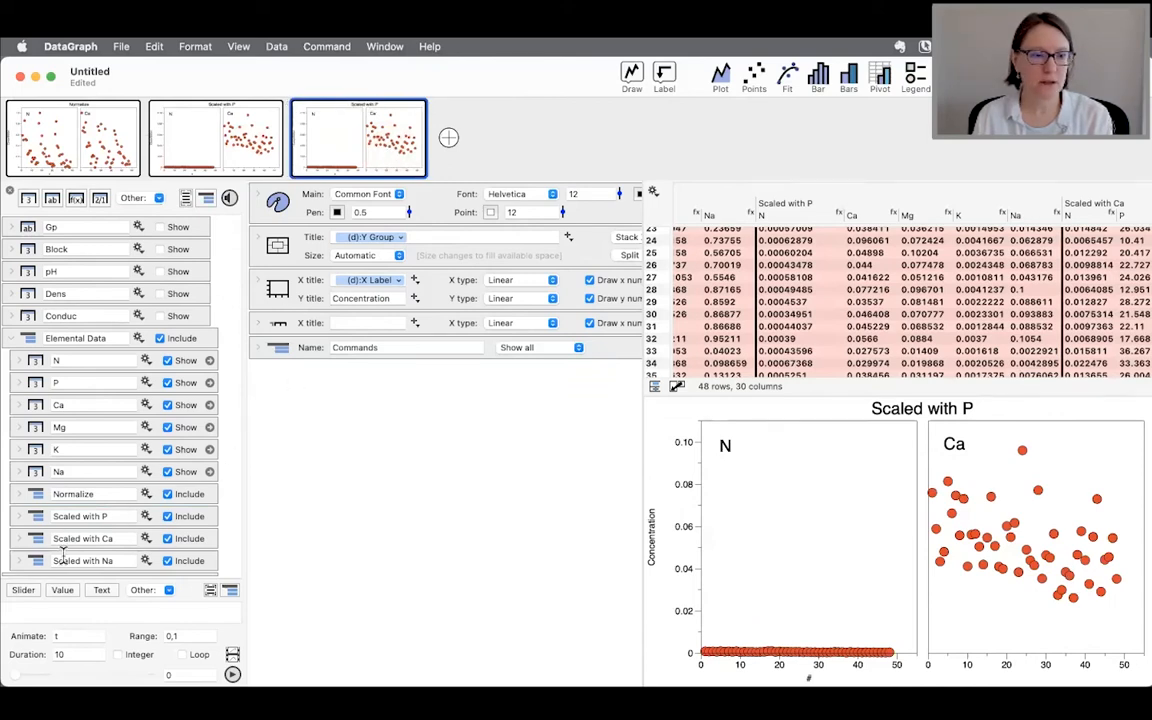
left_click_drag(35, 565, 311, 362)
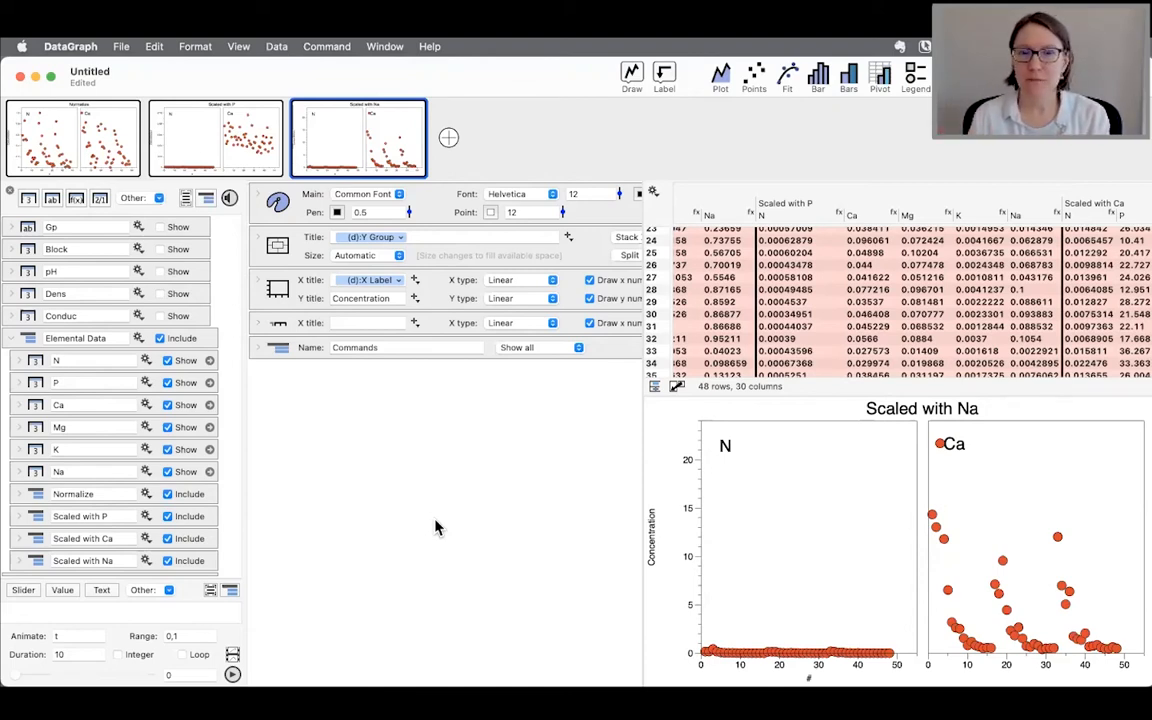
Collapse the Elemental Data group, add the note "My Notes." to the Group column, then reopen the note and close it.
left_click(12, 339)
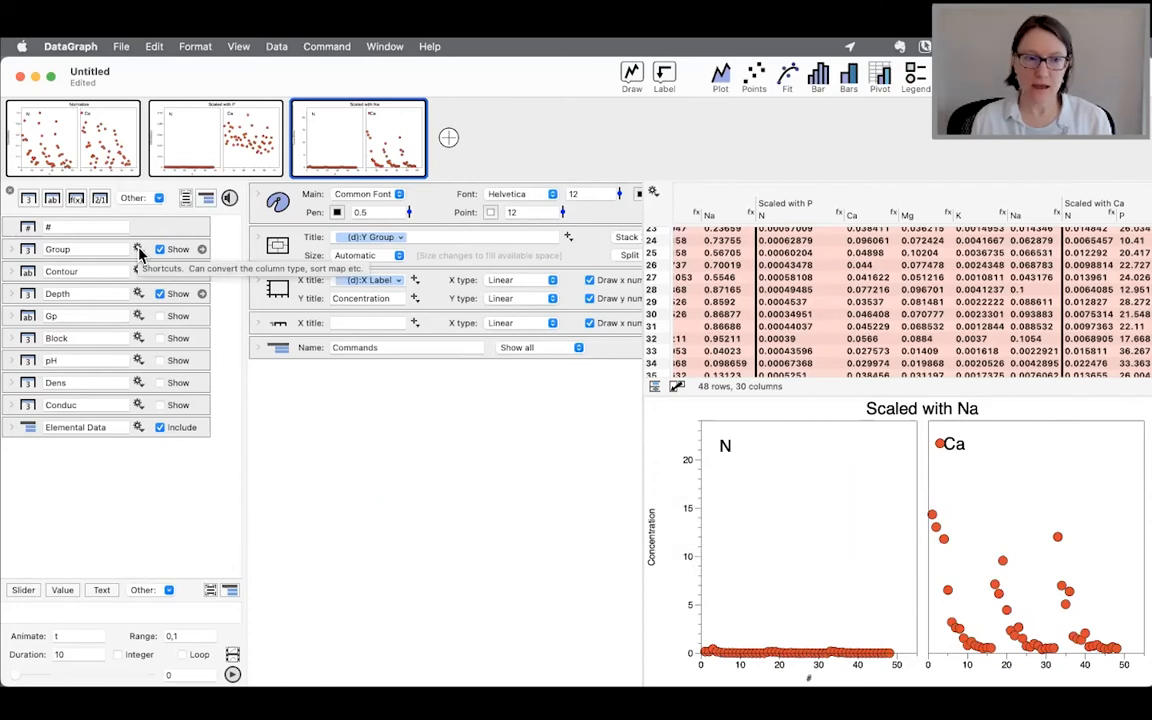
left_click(139, 250)
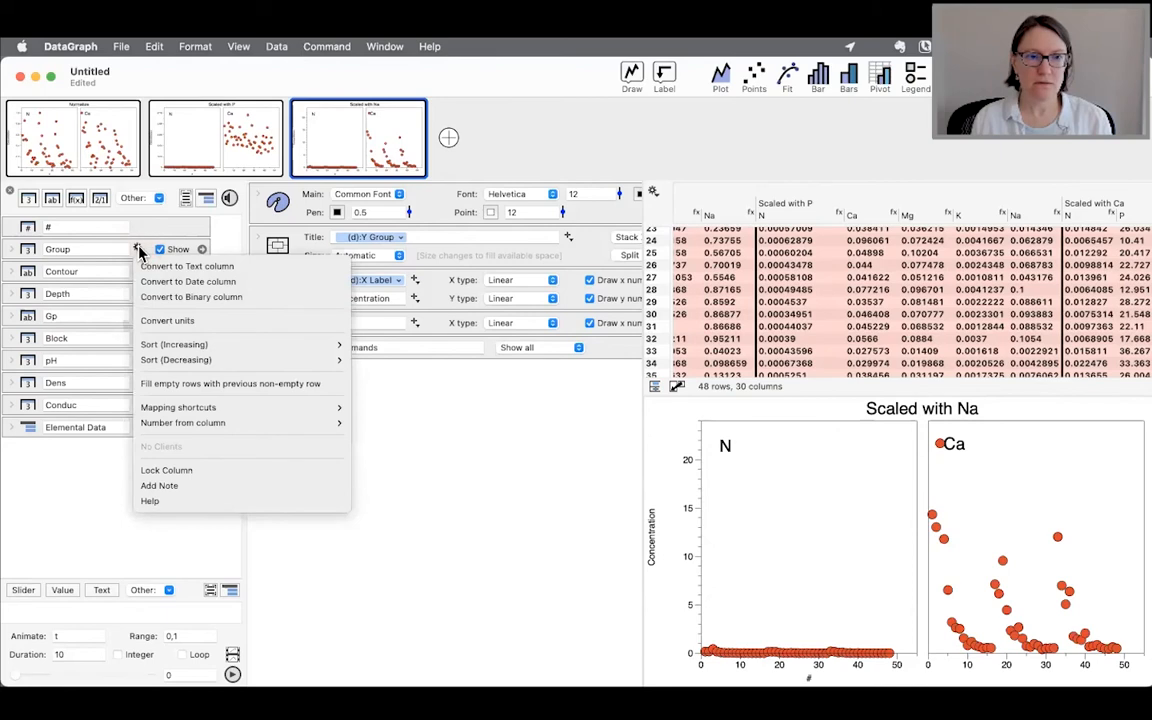
left_click(139, 250)
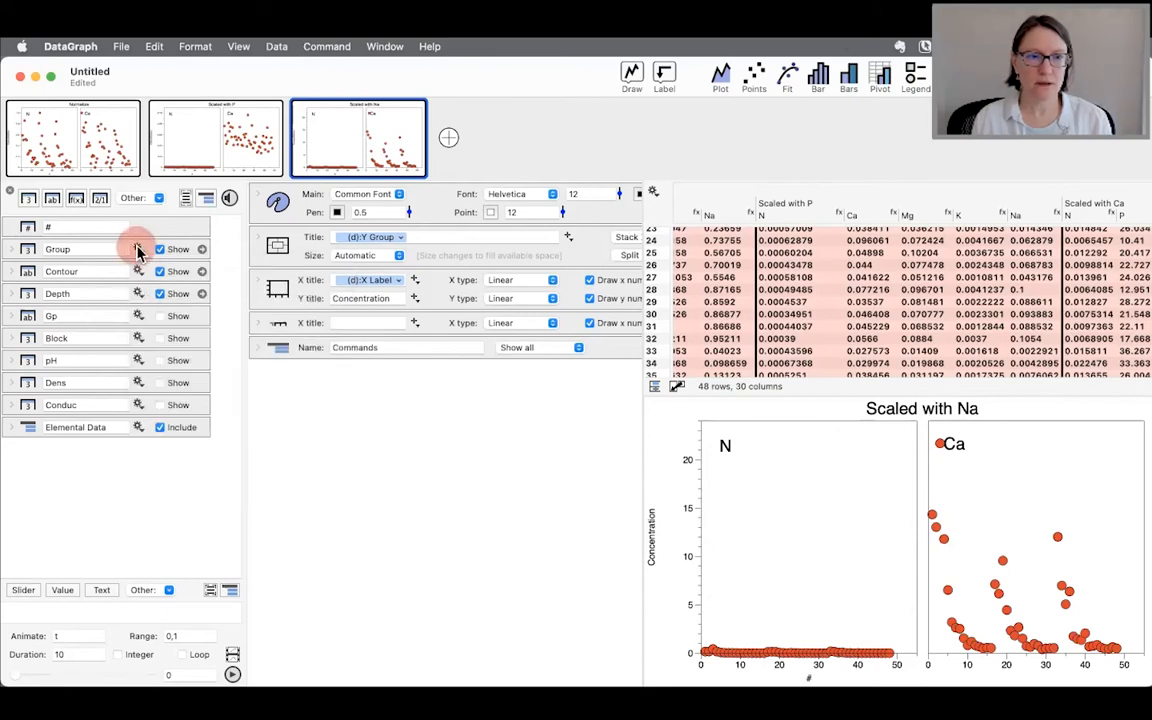
left_click(139, 250)
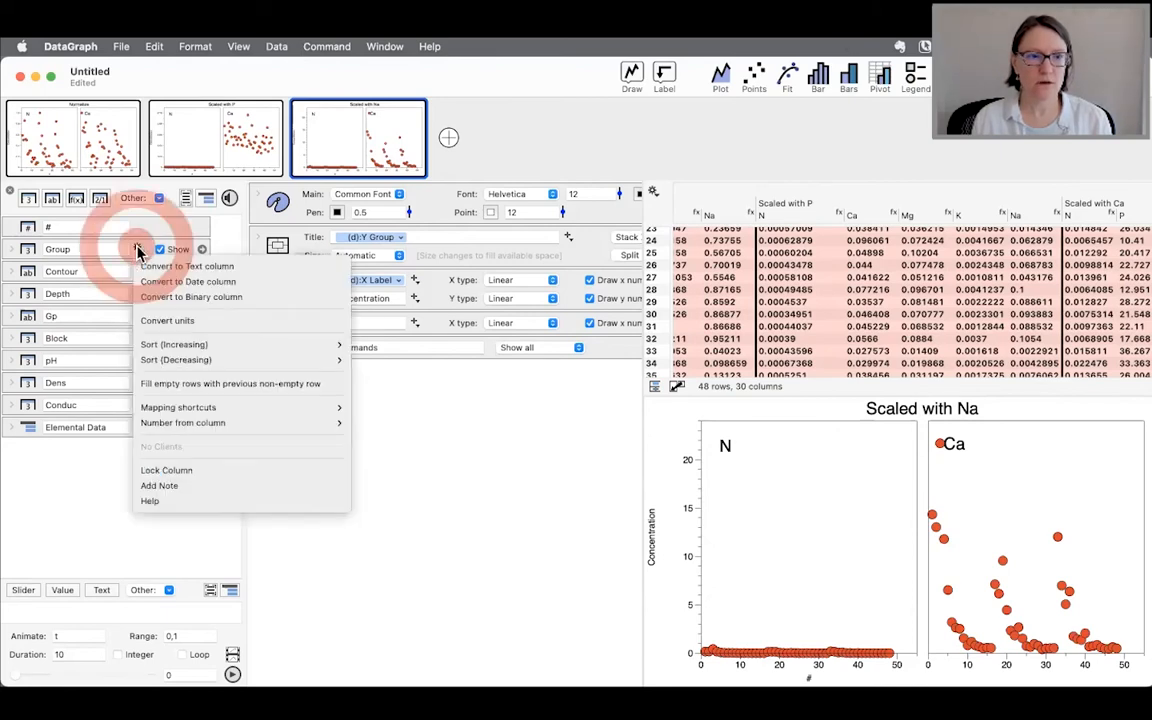
left_click(217, 493)
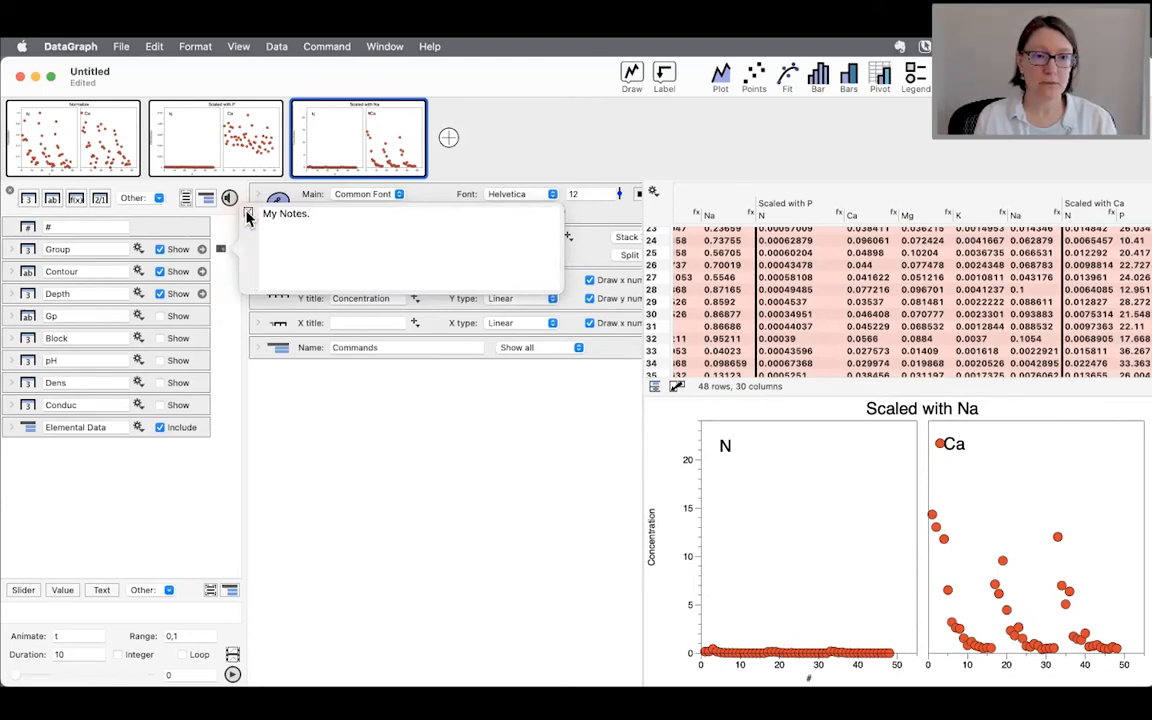
left_click(247, 218)
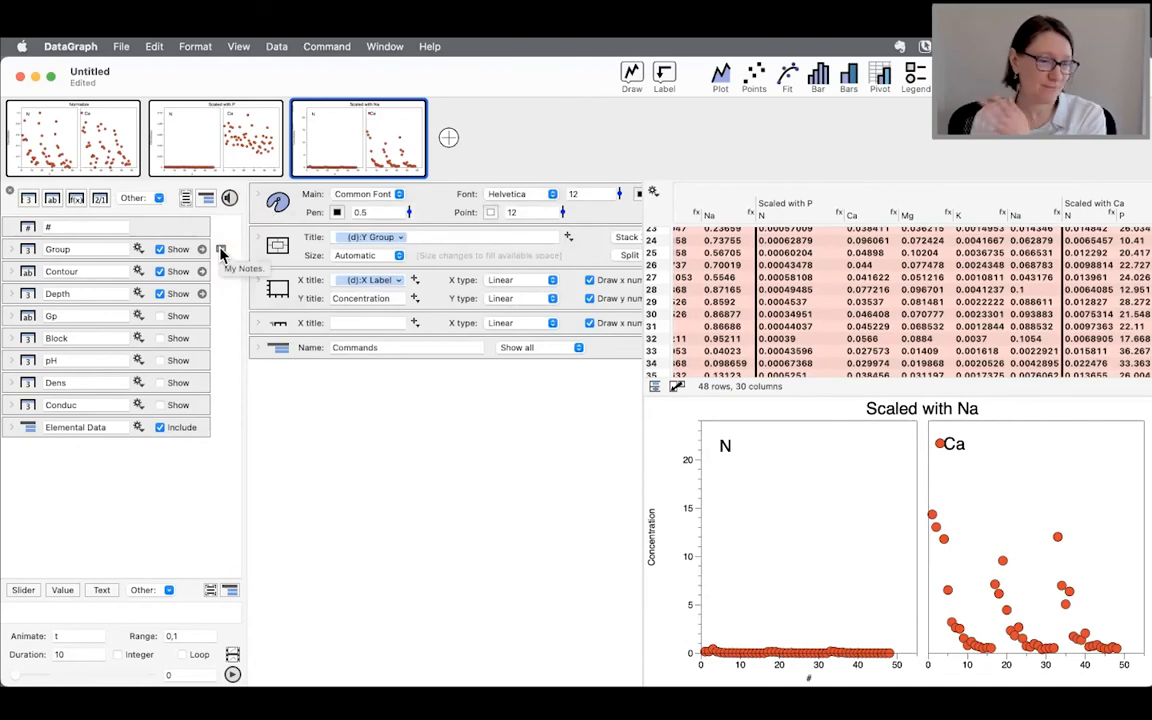
left_click(221, 251)
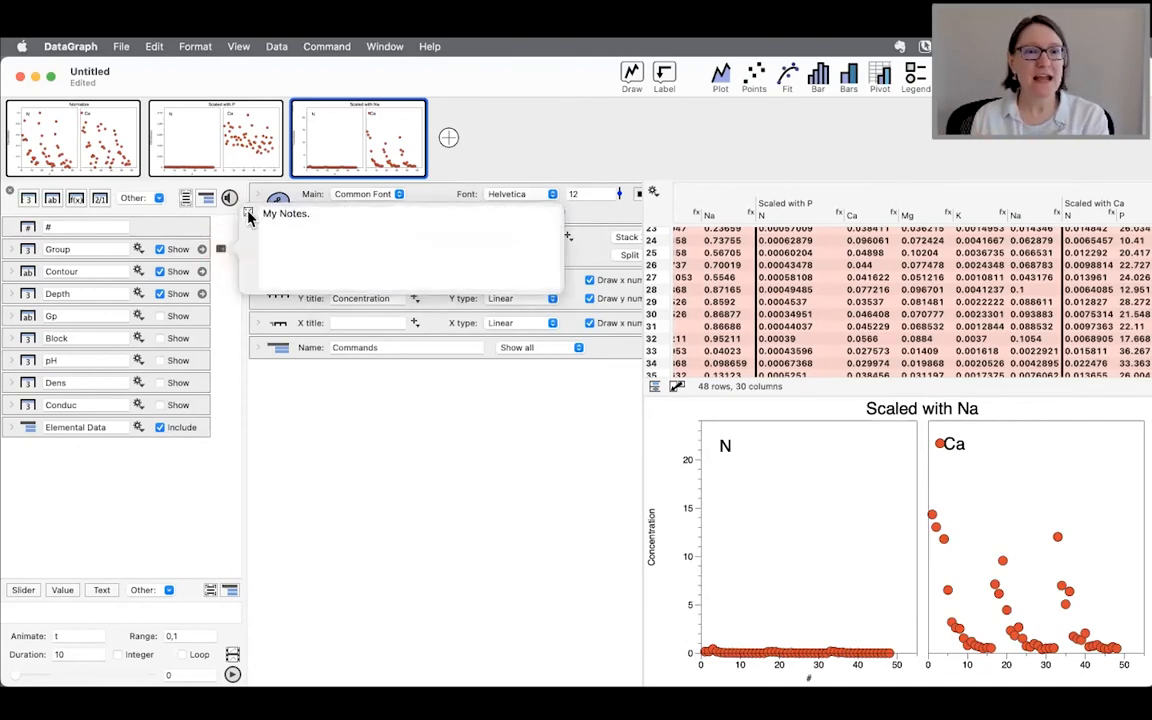
left_click(247, 213)
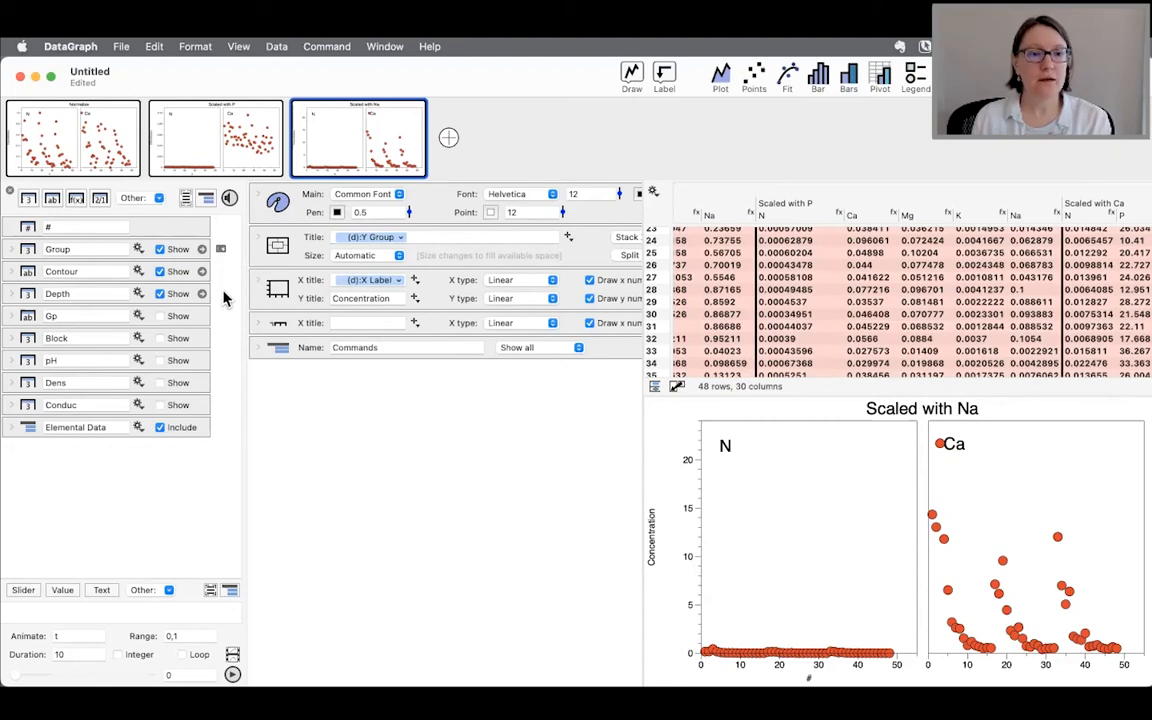
Exclude the Elemental Data group from the data table so only the Group, Contour and Depth columns are listed.
left_click_drag(223, 293, 190, 261)
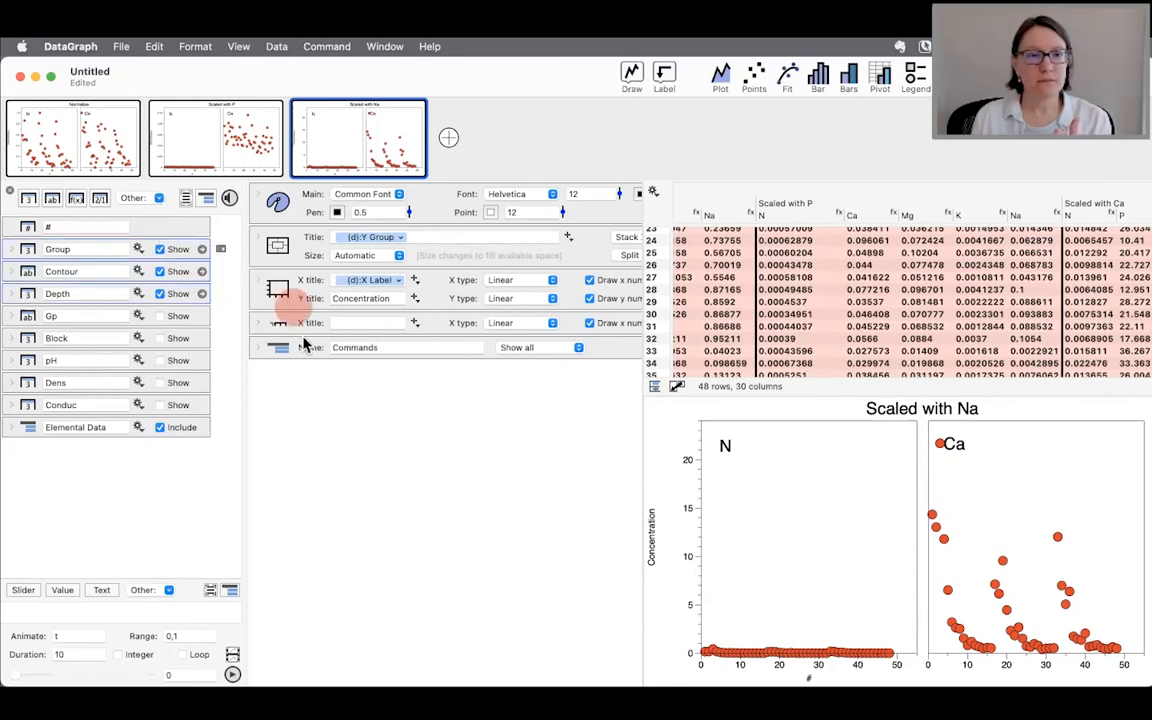
left_click(125, 453)
left_click(172, 430)
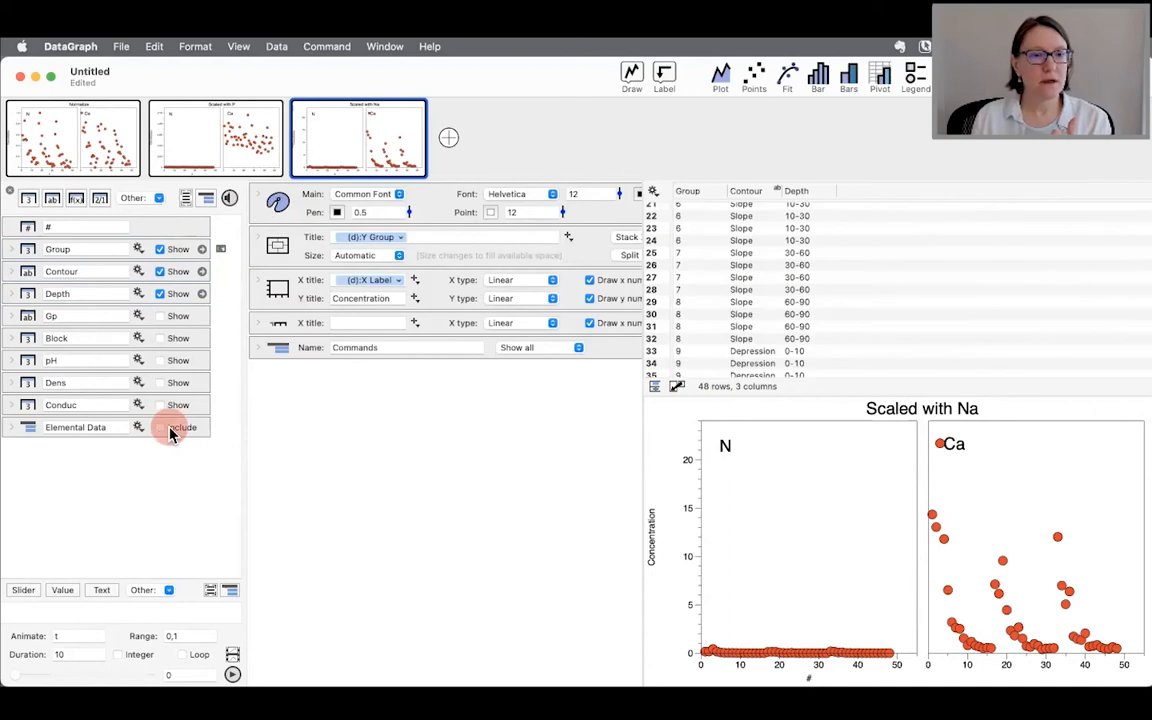
scroll(846, 289, "up", 5)
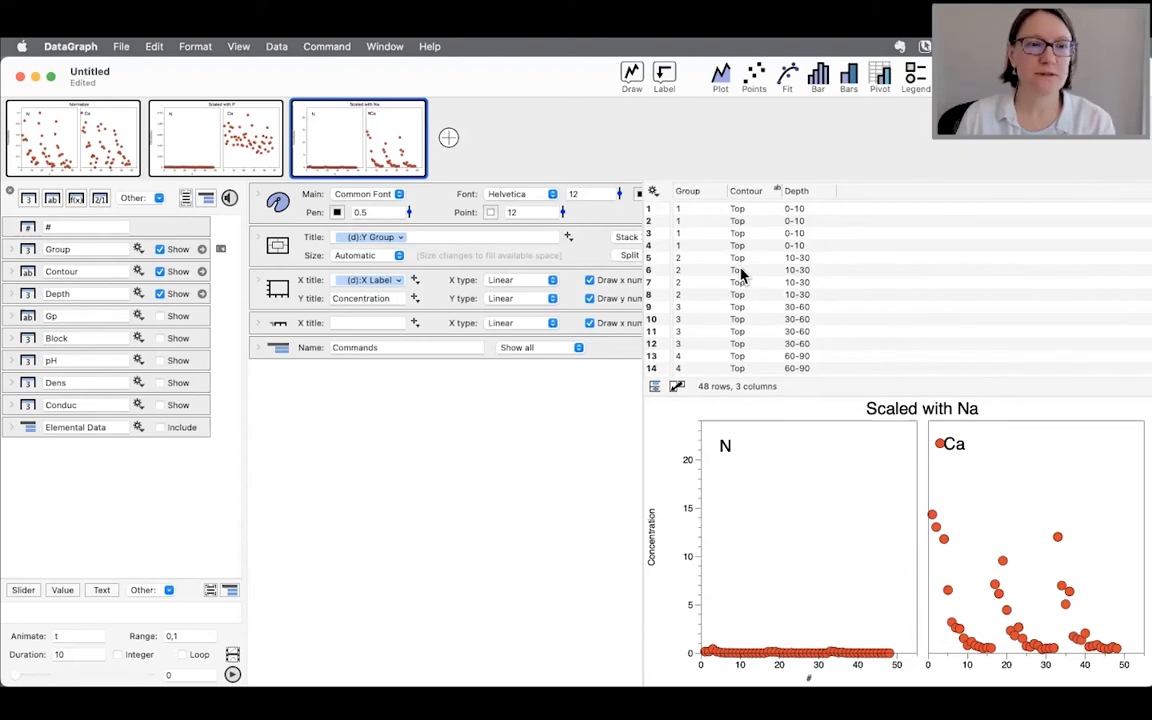
Add the note "Another note" to the Contour column and close the note.
left_click(138, 271)
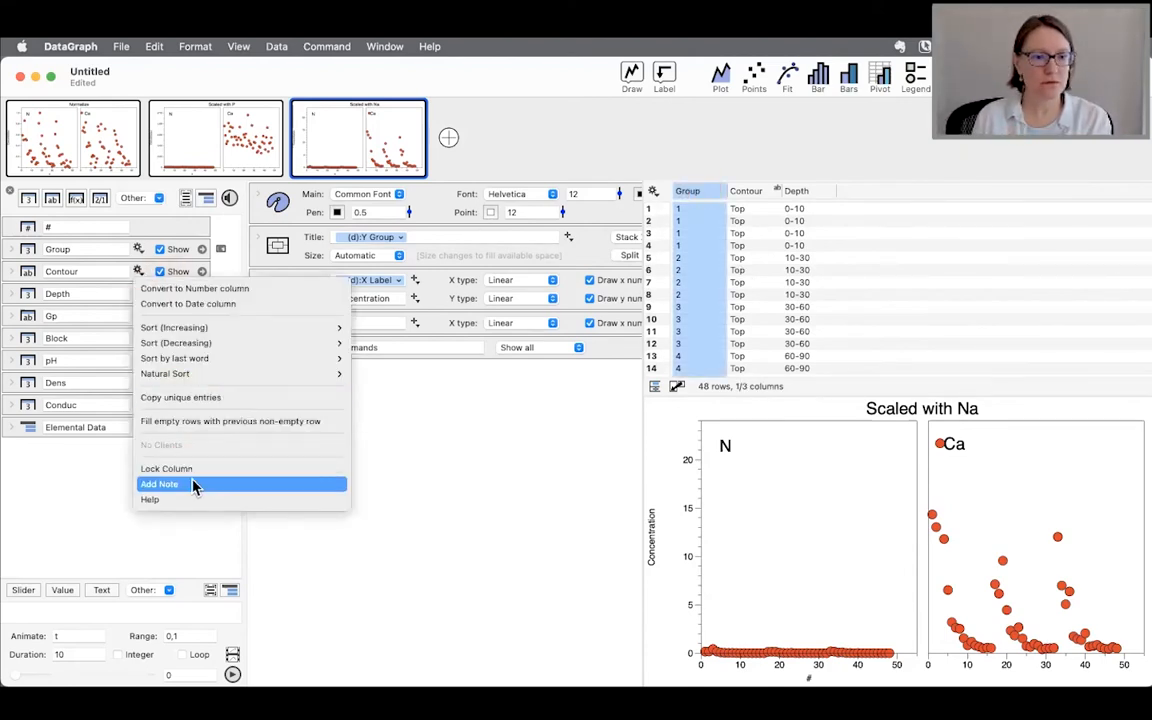
left_click(163, 484)
type("Another note")
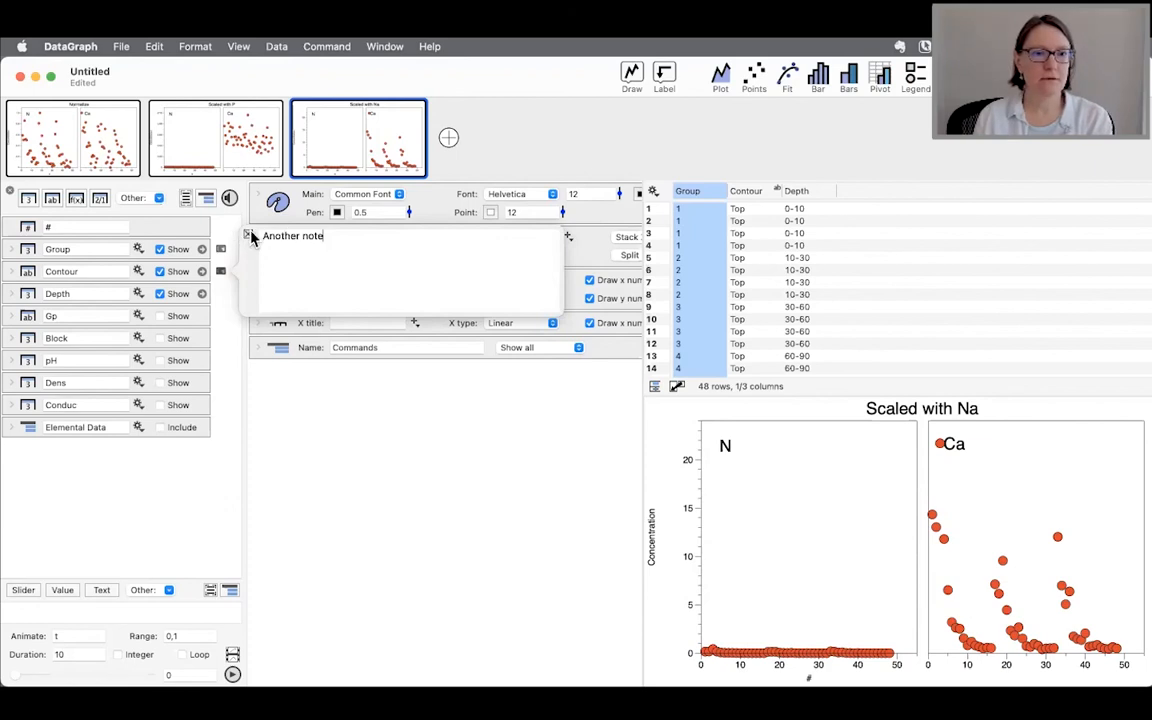
left_click(246, 235)
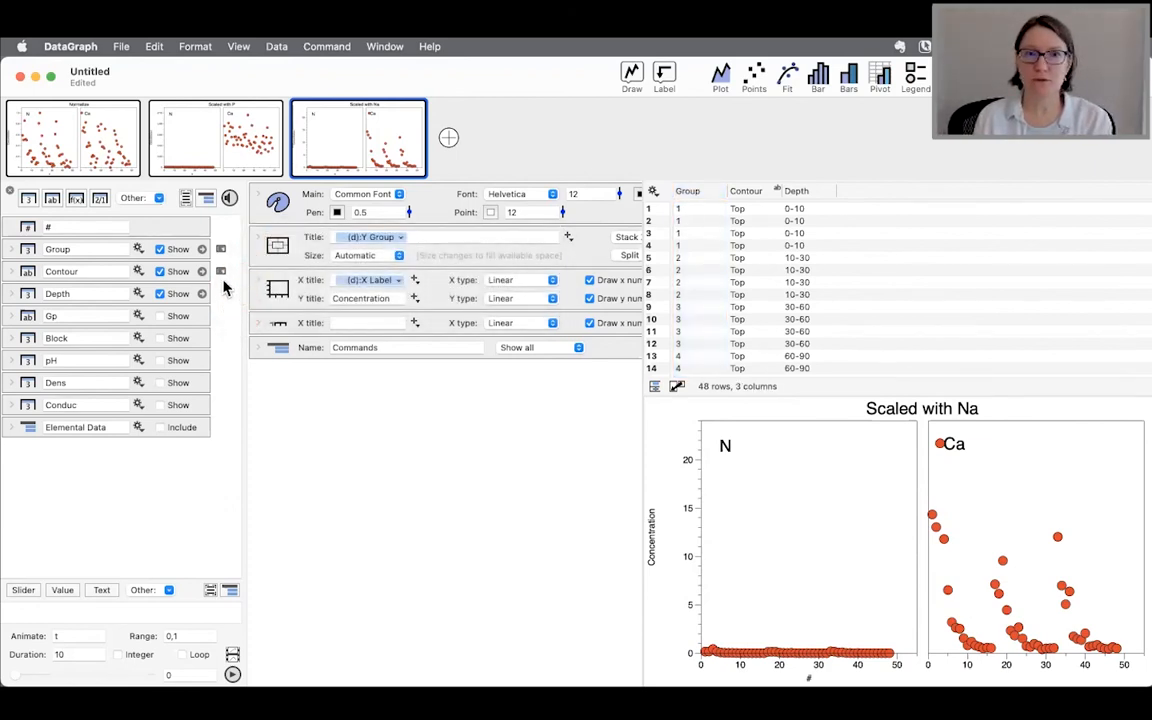
Export all visible columns to the temp folder as the Excel document Untitled.xlsx.
left_click(121, 48)
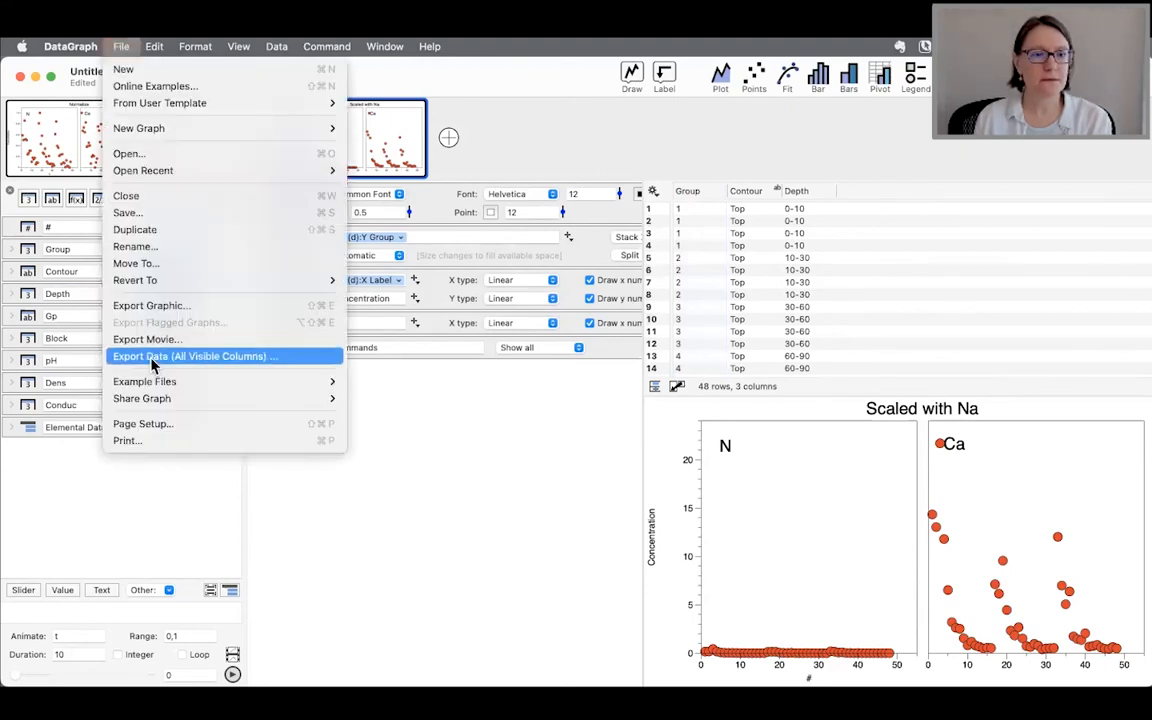
left_click(258, 360)
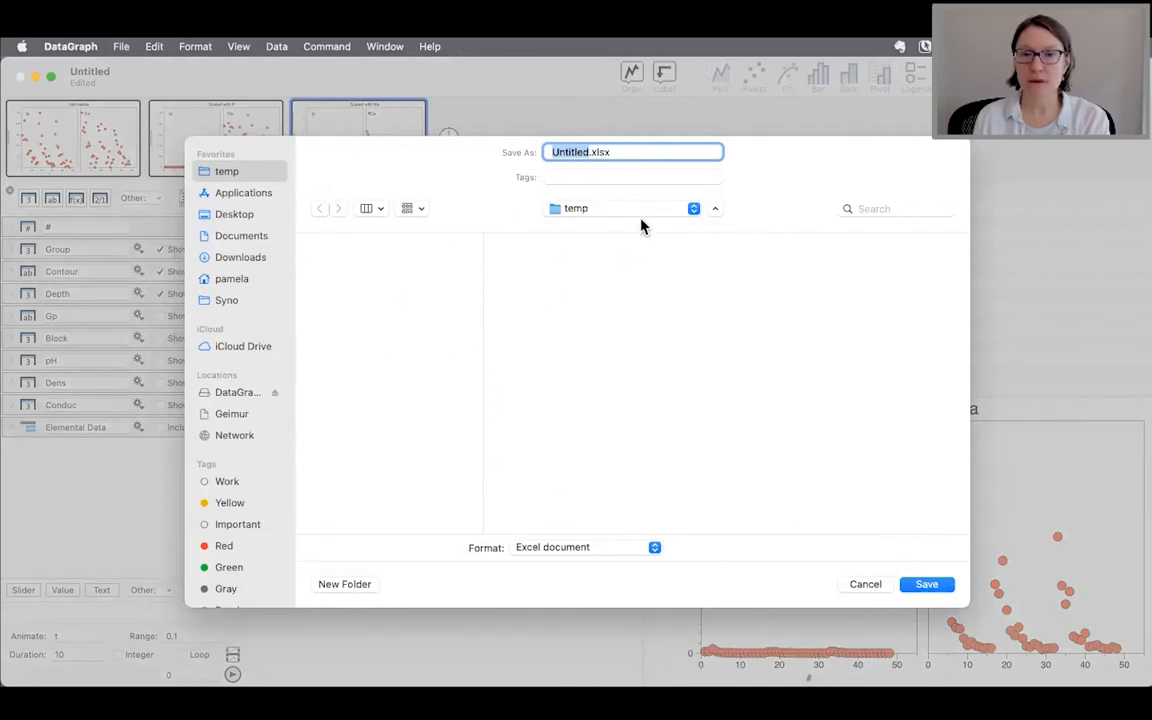
left_click(921, 590)
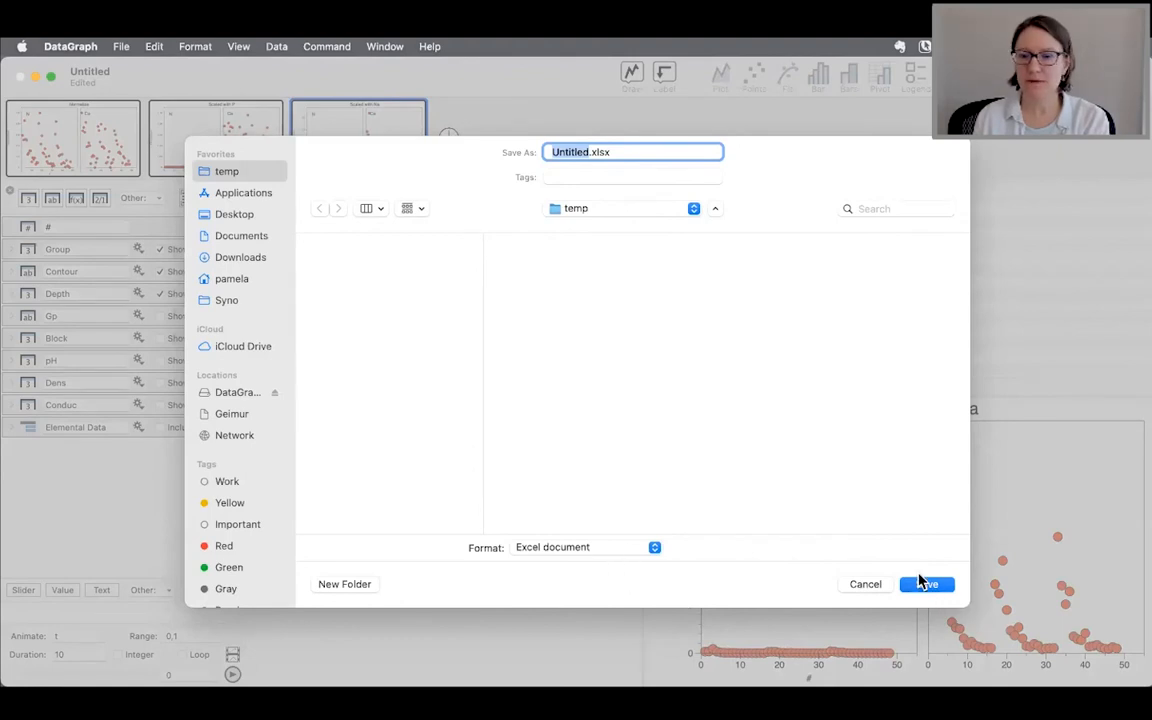
left_click(576, 549)
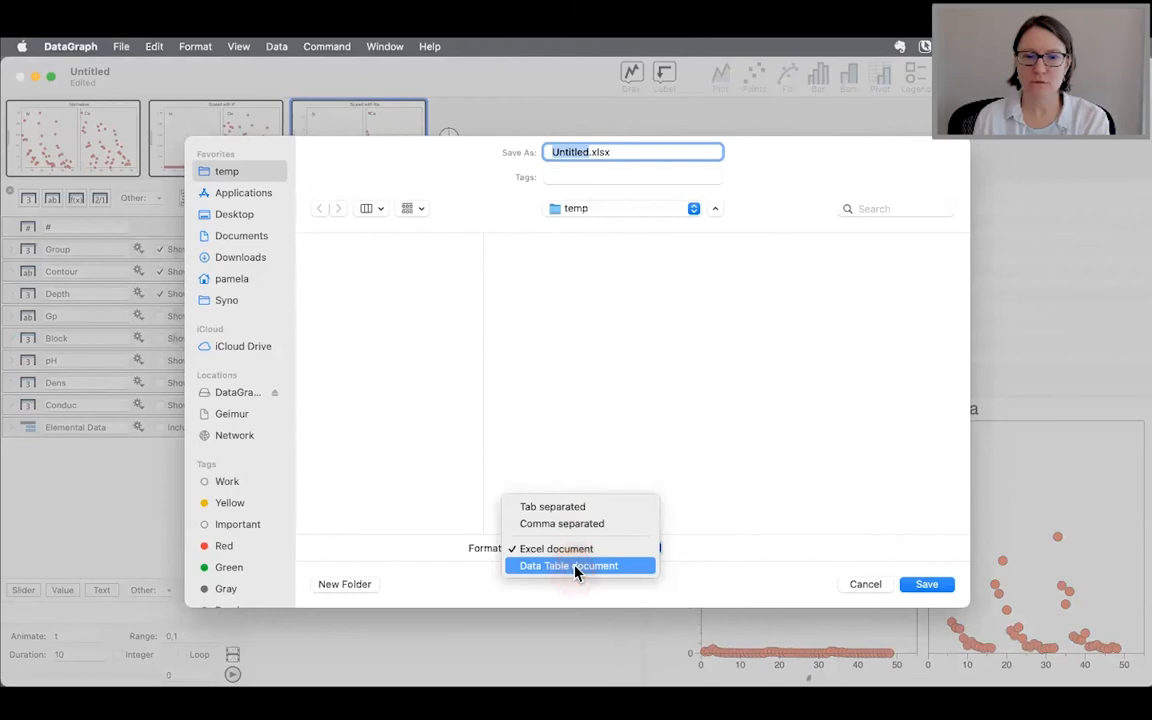
left_click(576, 549)
left_click(928, 582)
left_click(927, 585)
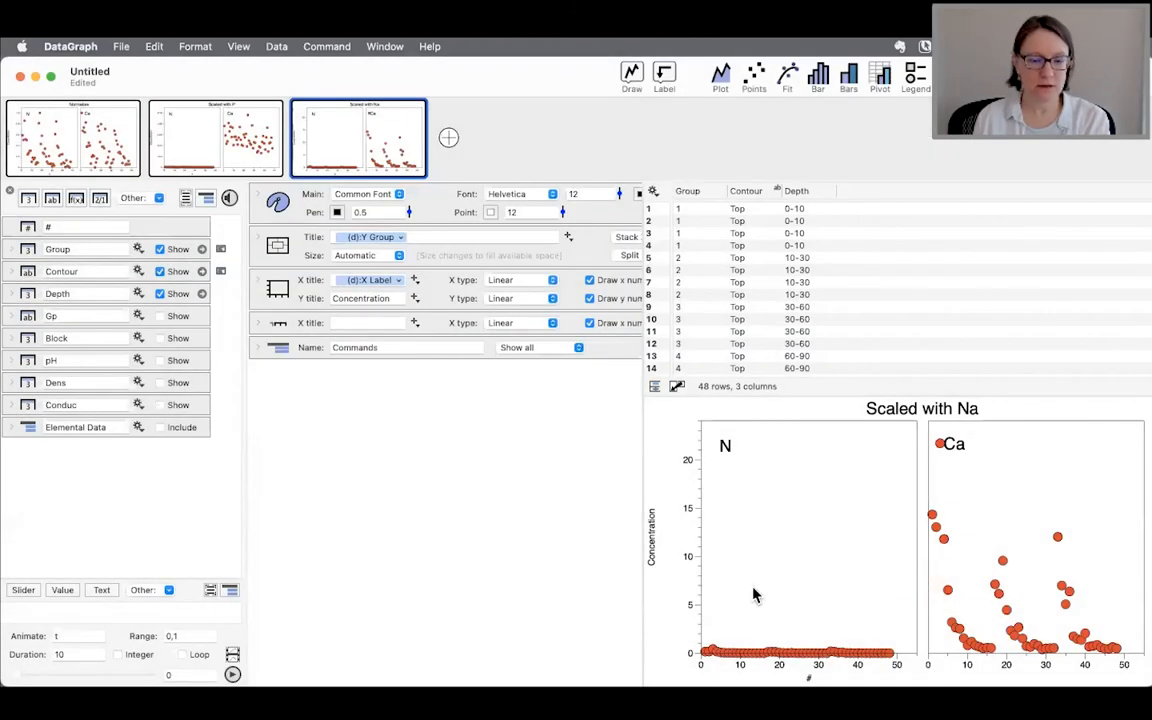
Switch to Finder, open the exported Untitled.xlsx in Numbers and look through the columns on its Data sheet.
key("super+Tab")
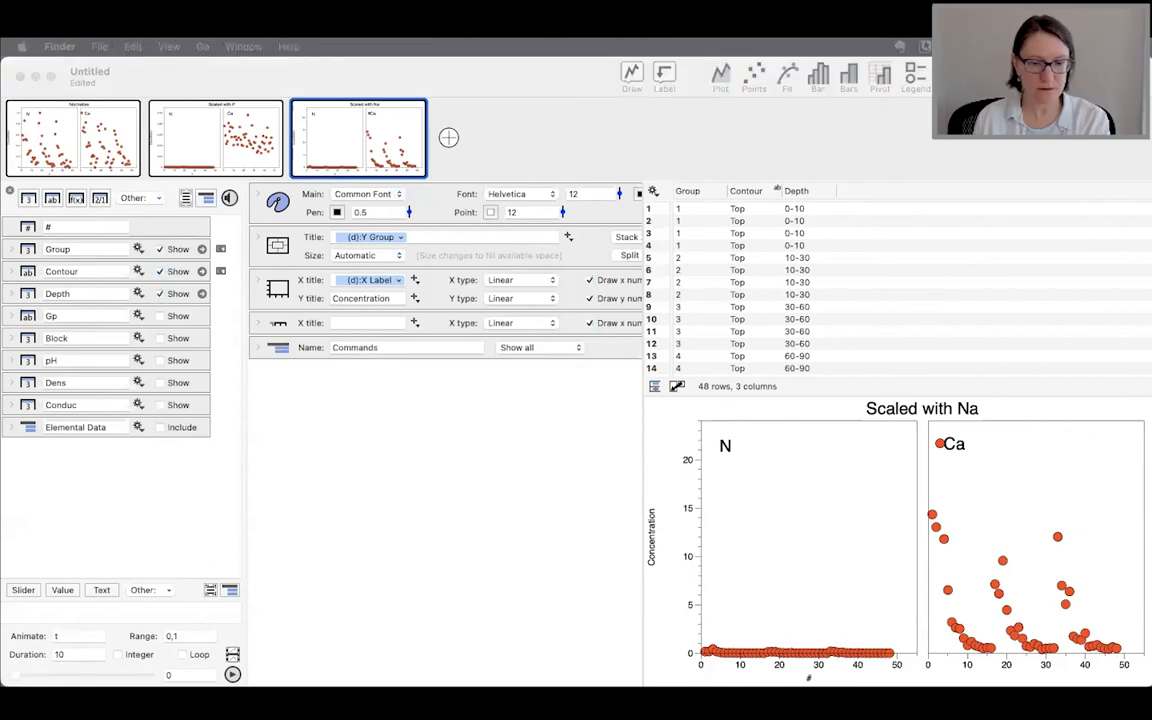
left_click_drag(1151, 198, 725, 236)
double_click(652, 313)
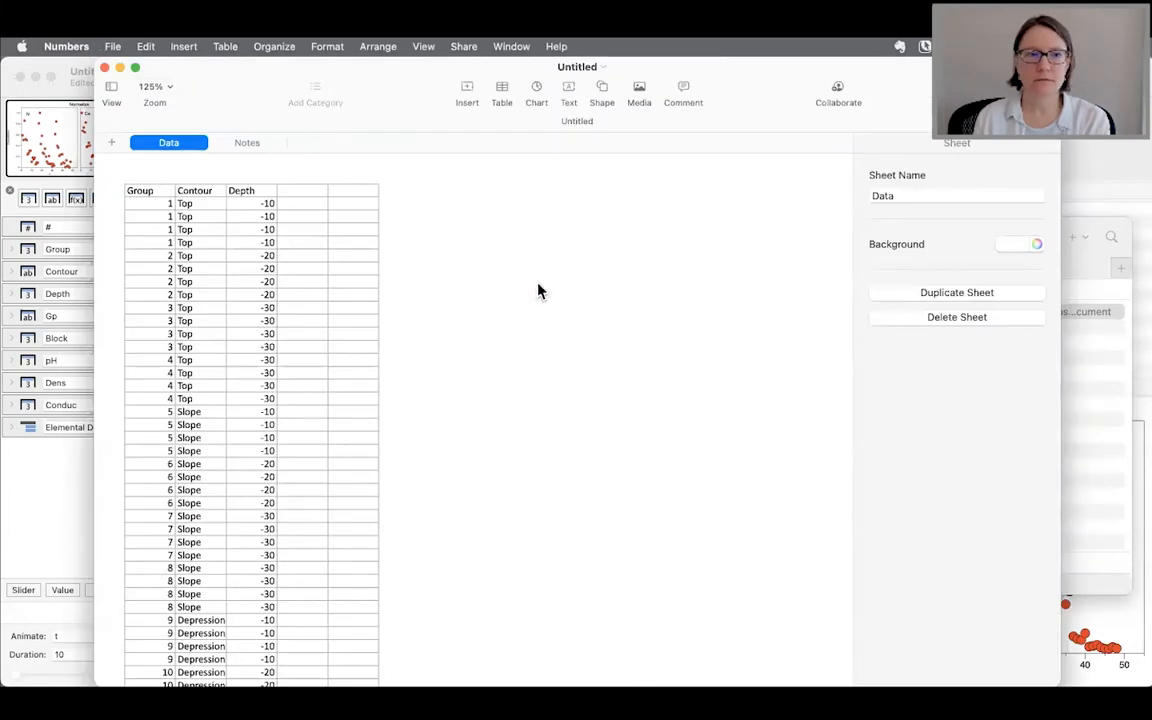
left_click_drag(243, 83, 206, 80)
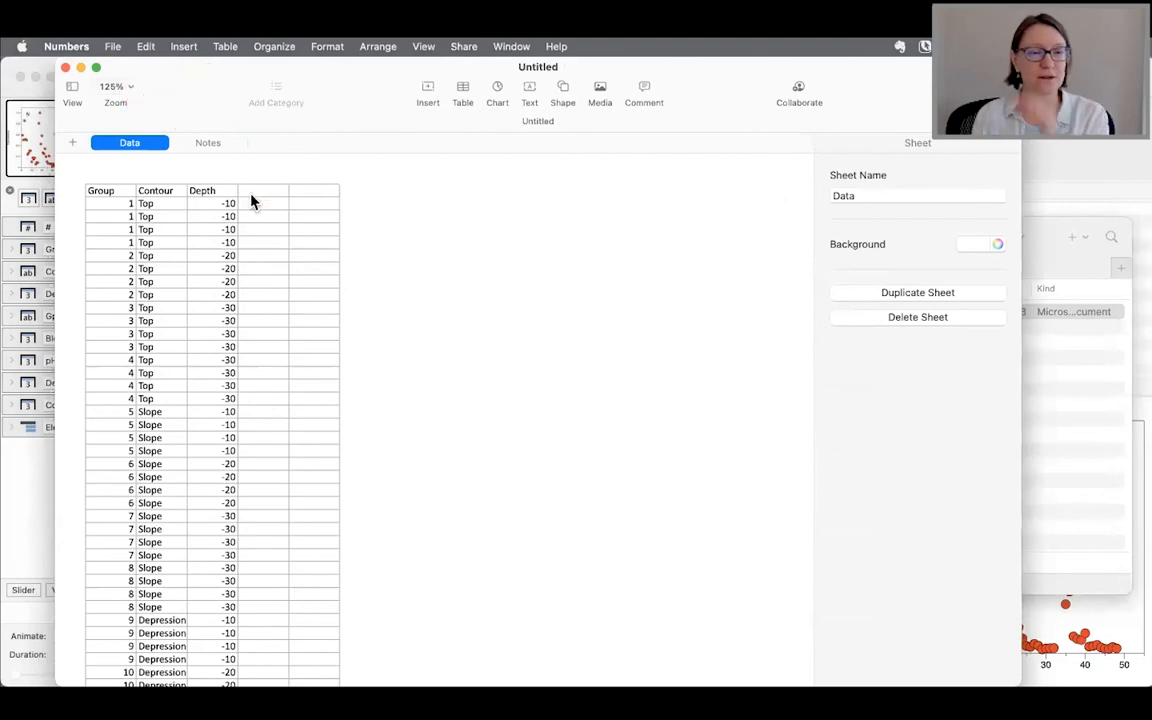
scroll(273, 314, "down", 5)
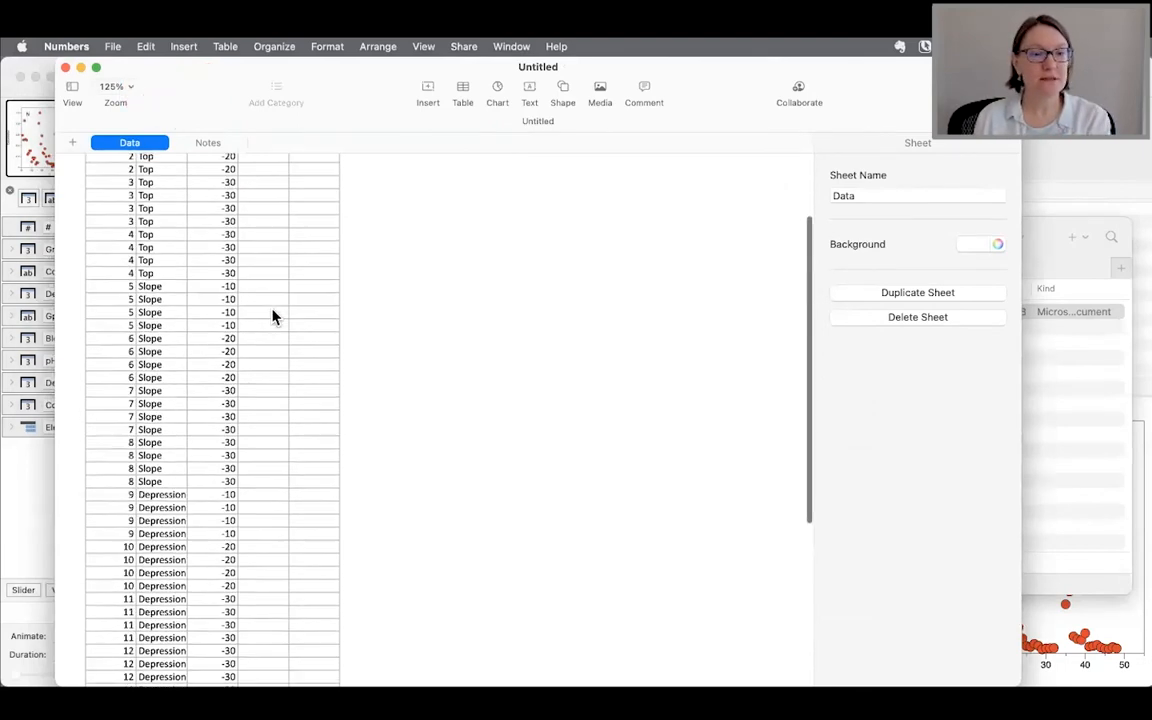
scroll(273, 316, "up", 5)
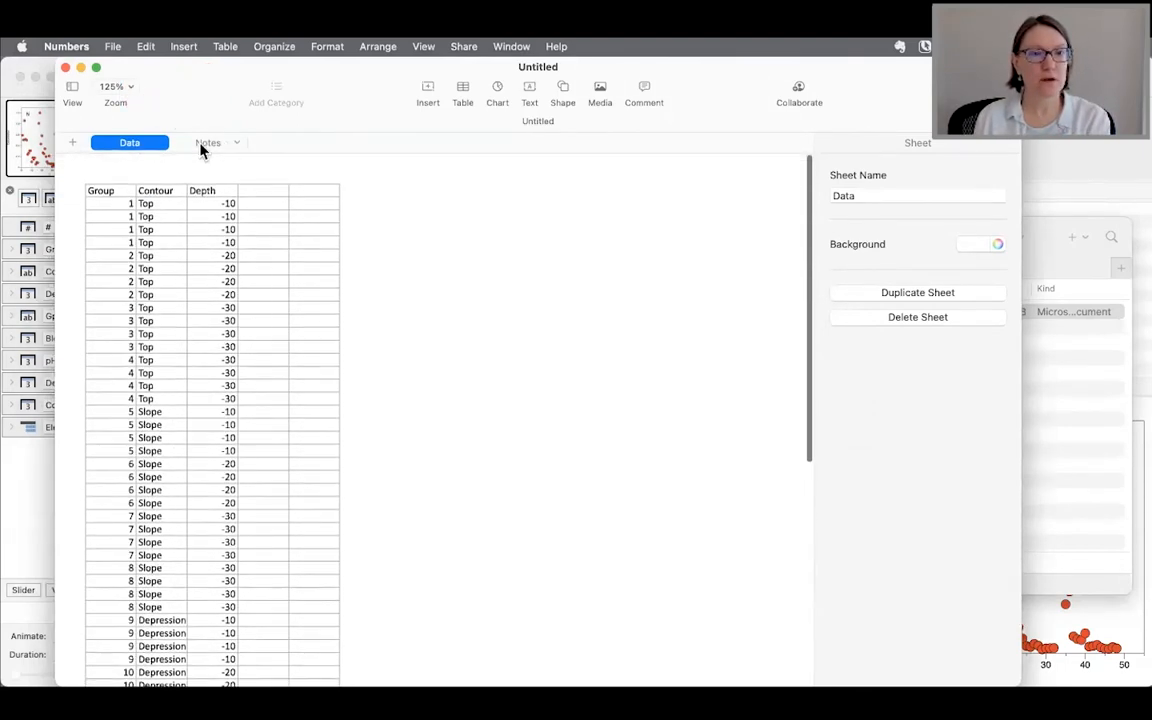
Examine the column names and their note texts on the workbook's Notes sheet.
left_click(208, 143)
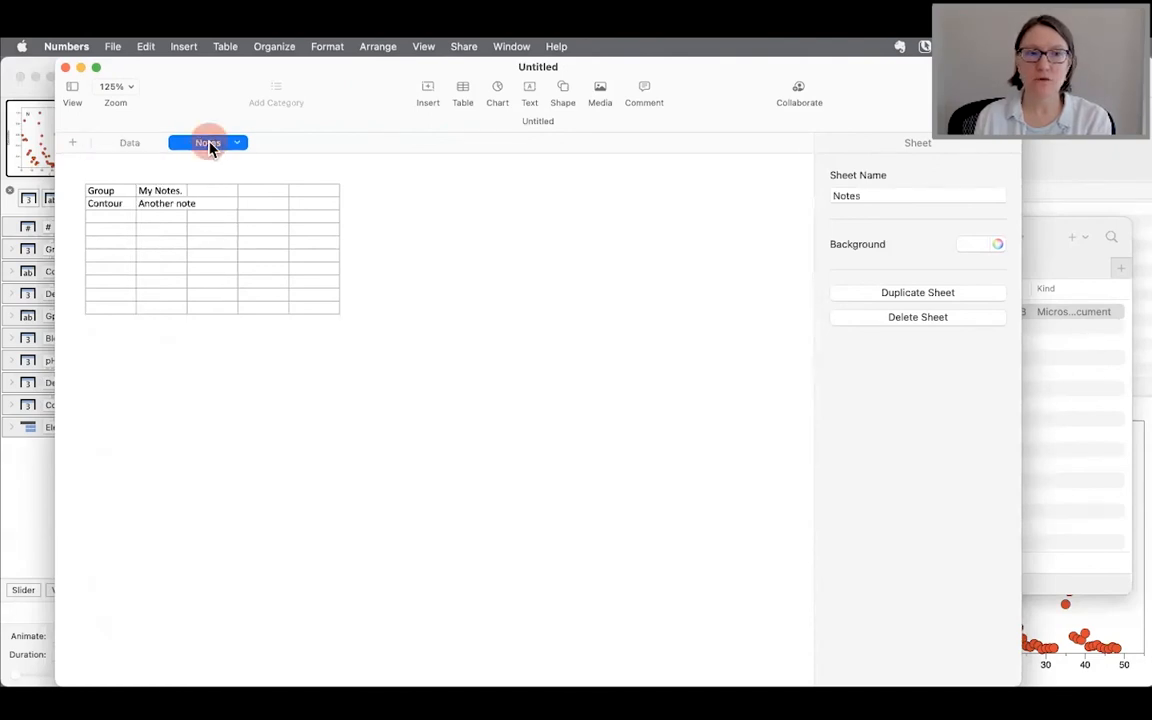
left_click(110, 192)
left_click(111, 206)
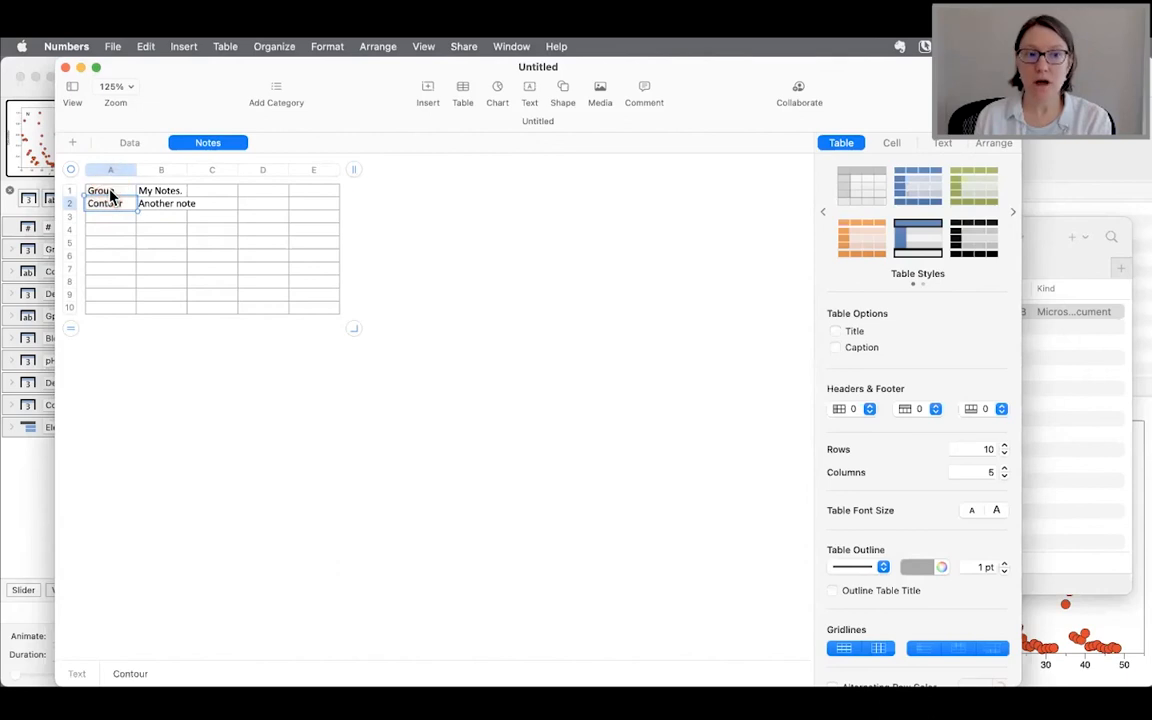
left_click(157, 190)
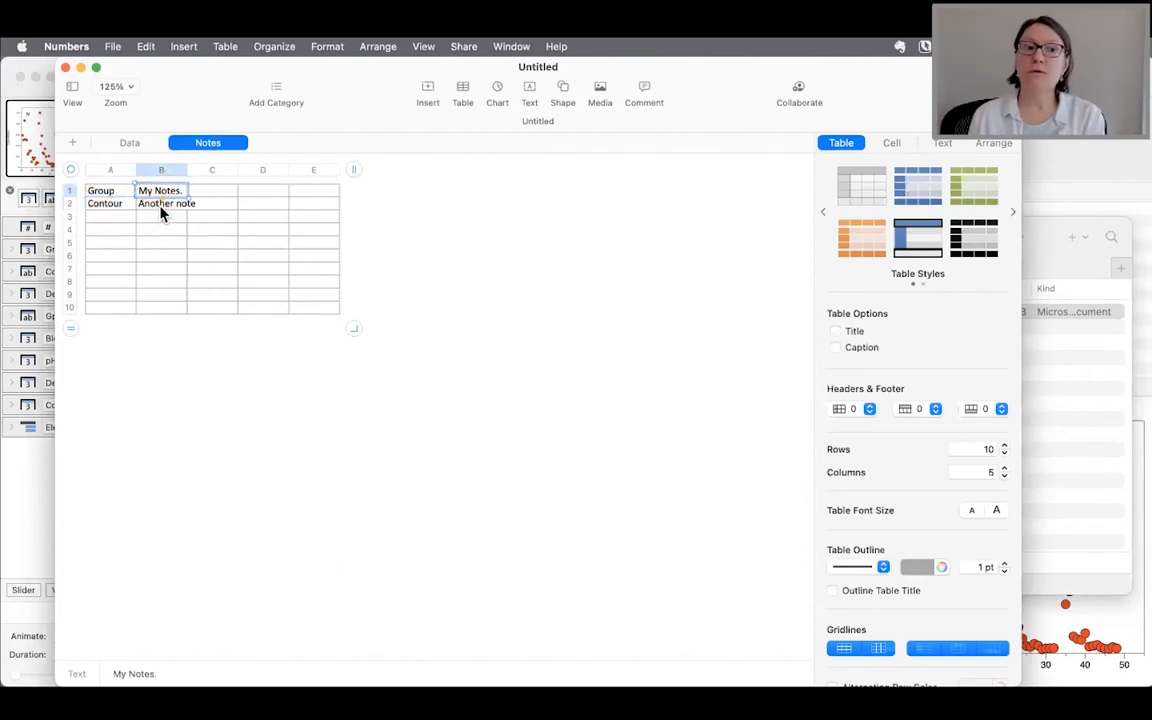
left_click(160, 204)
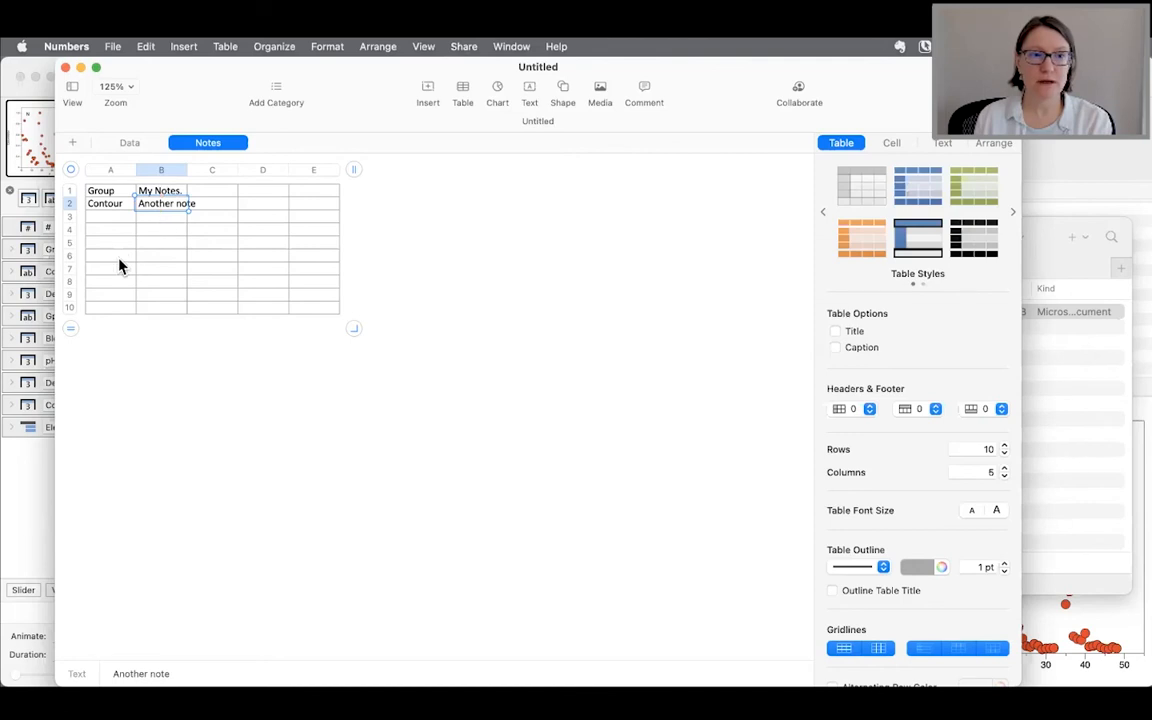
Close the workbook and temp folder windows to return to DataGraph, and shrink the data table to give the graph more height.
left_click(65, 68)
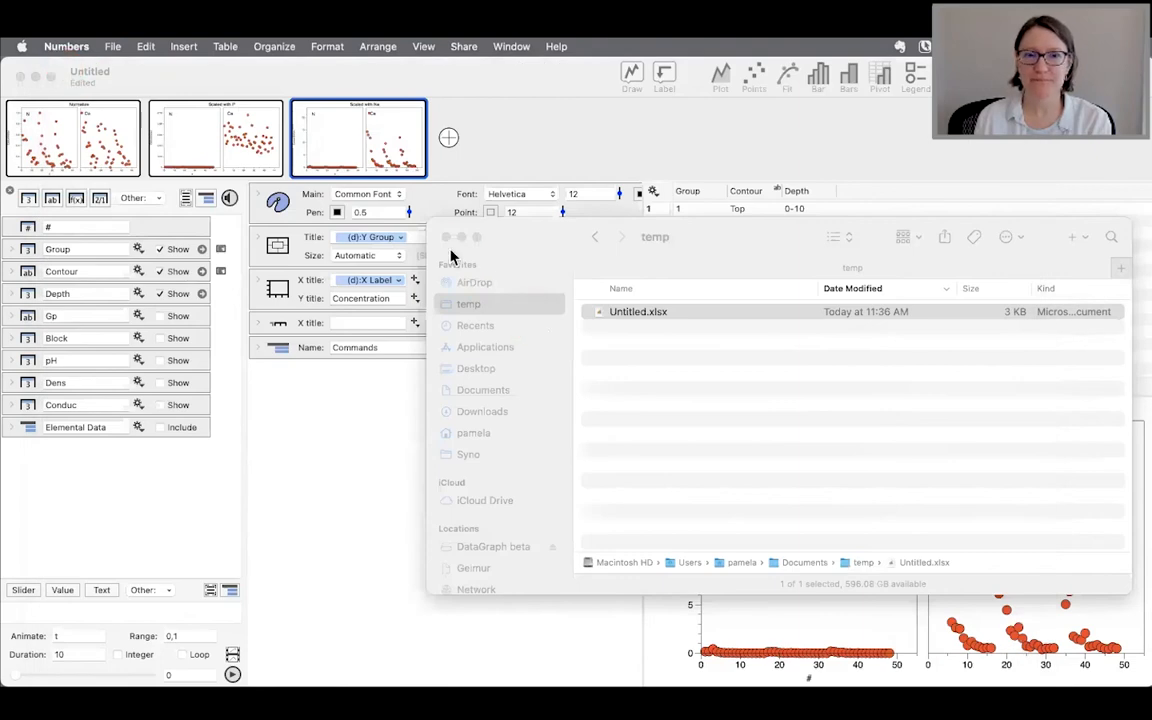
left_click(446, 237)
left_click(437, 514)
left_click(451, 531)
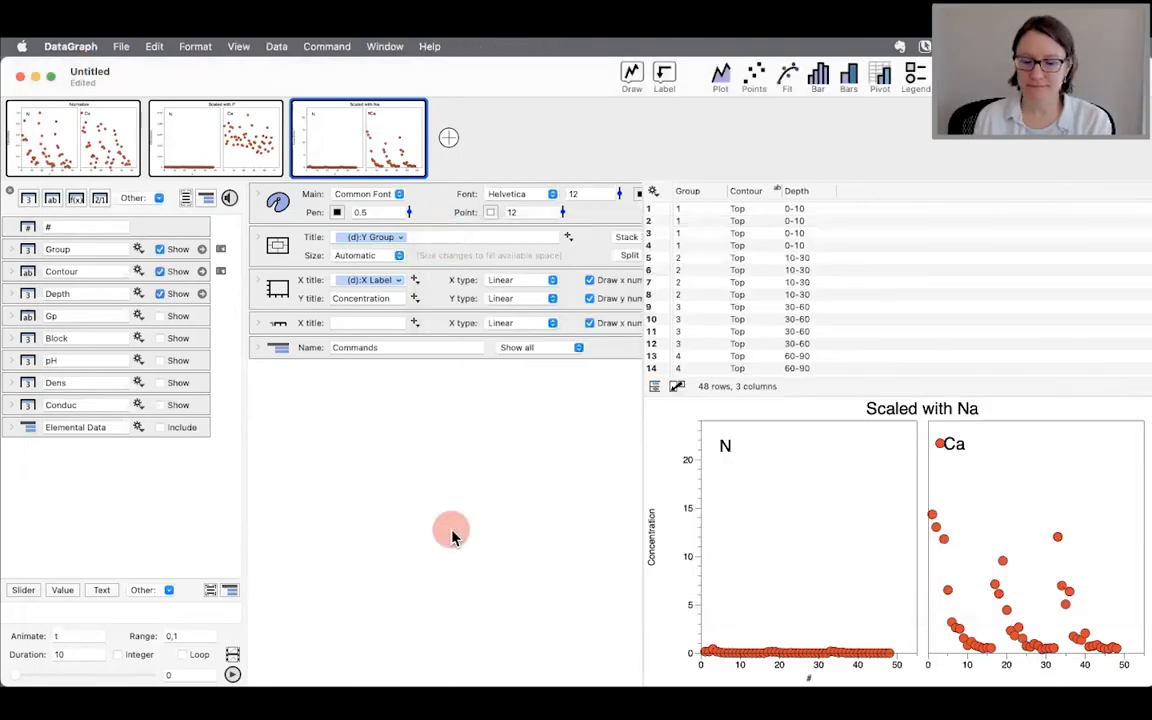
left_click_drag(800, 388, 801, 316)
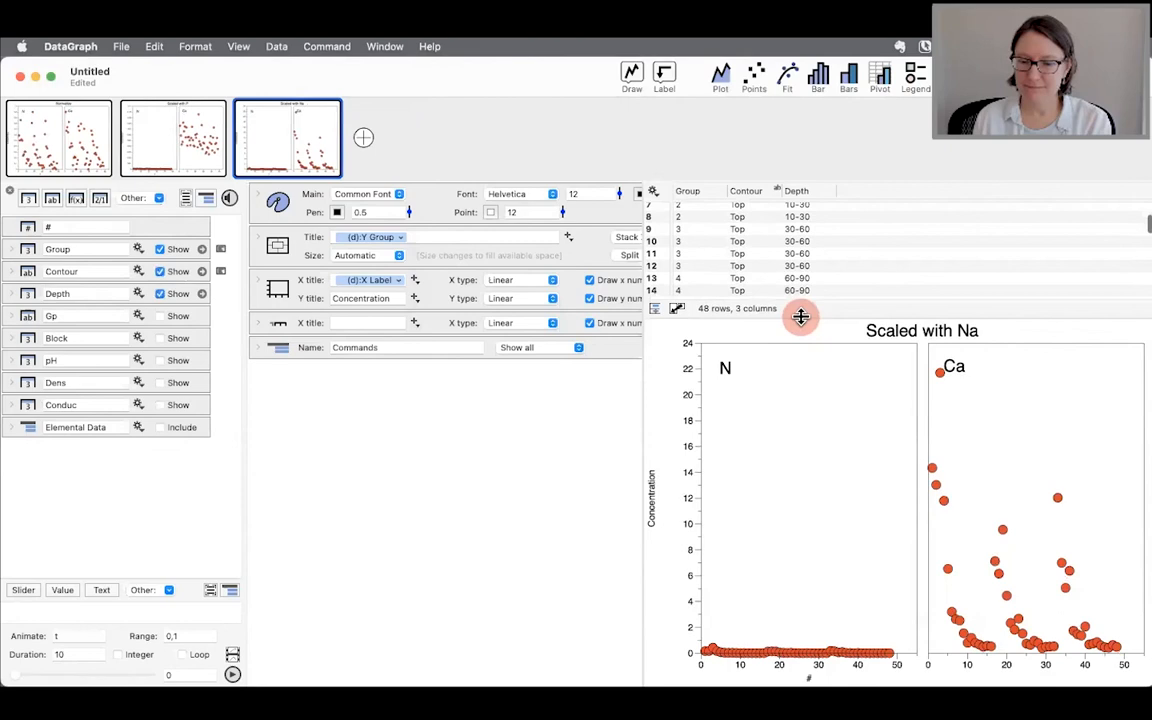